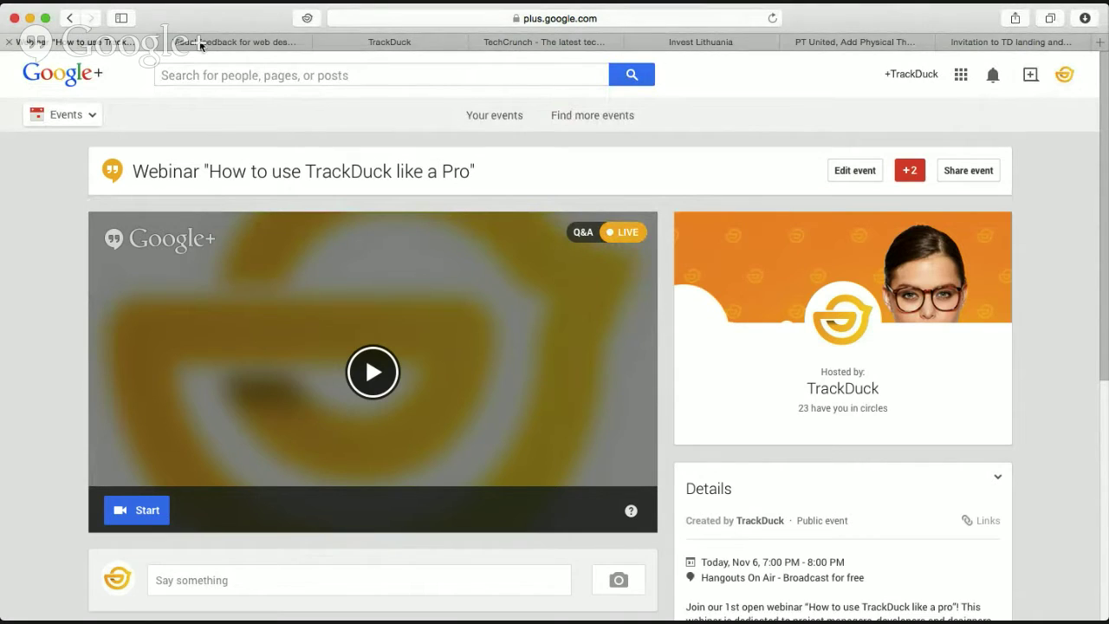
Switch to the TrackDuck 'Visual Feedback for web design' tab.
click(205, 43)
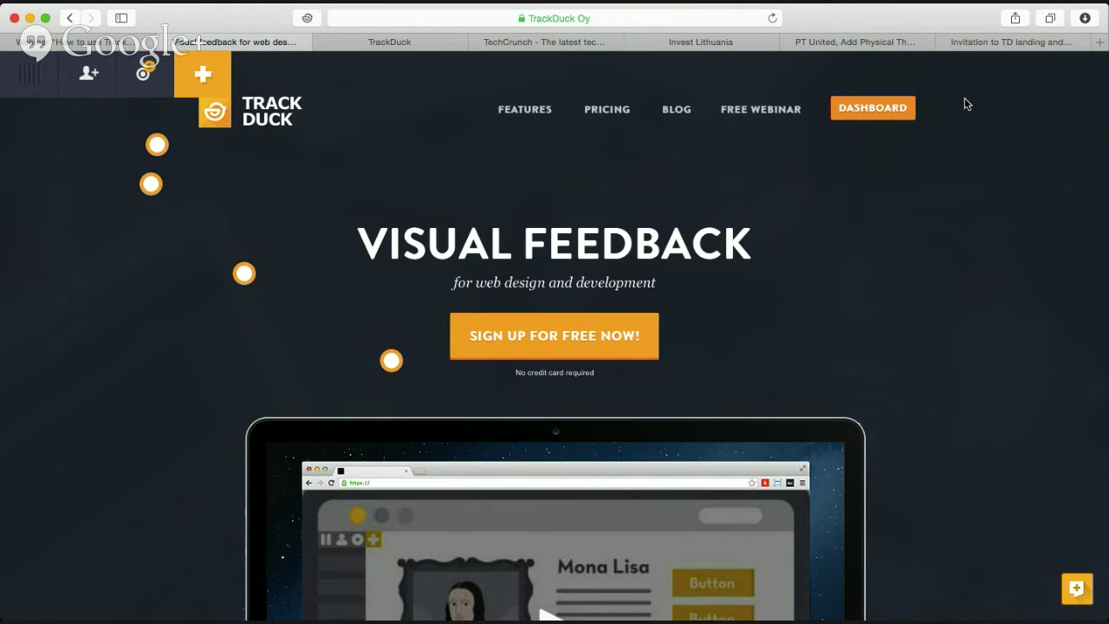
Browse the Gmail invitation, PT United, Invest Lithuania and TrackDuck tabs, then return to the Google+ event.
click(995, 41)
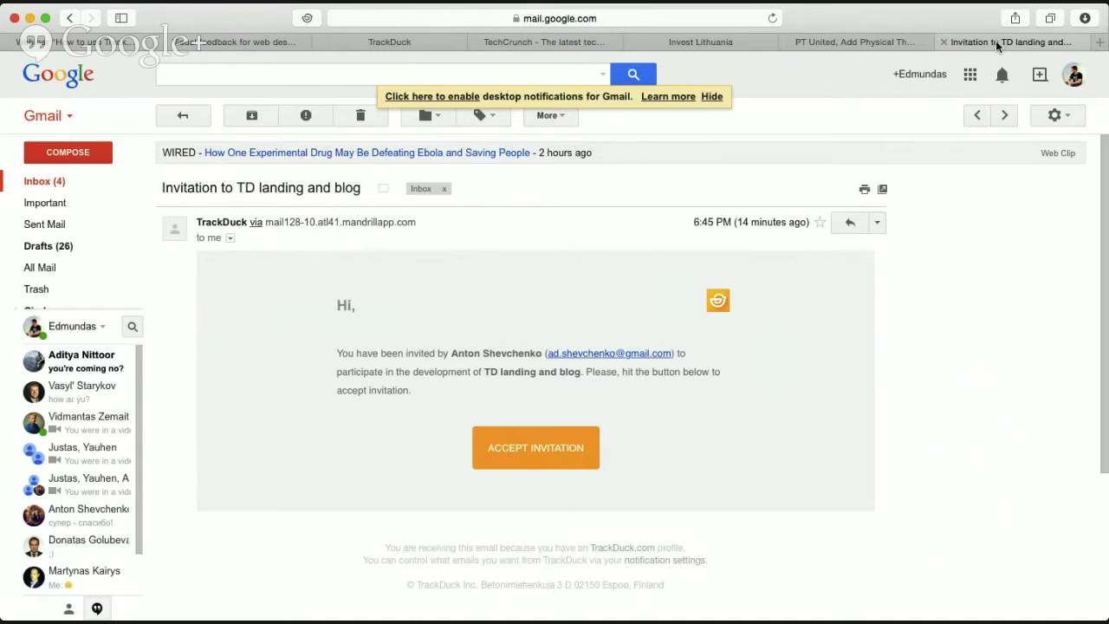
click(876, 41)
click(718, 42)
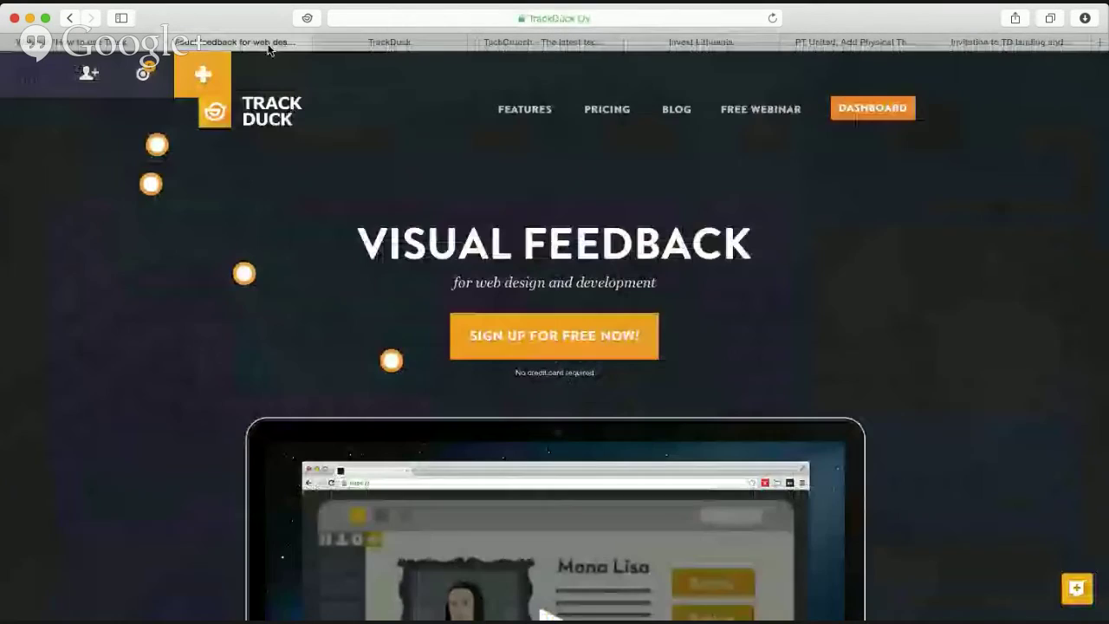
click(299, 44)
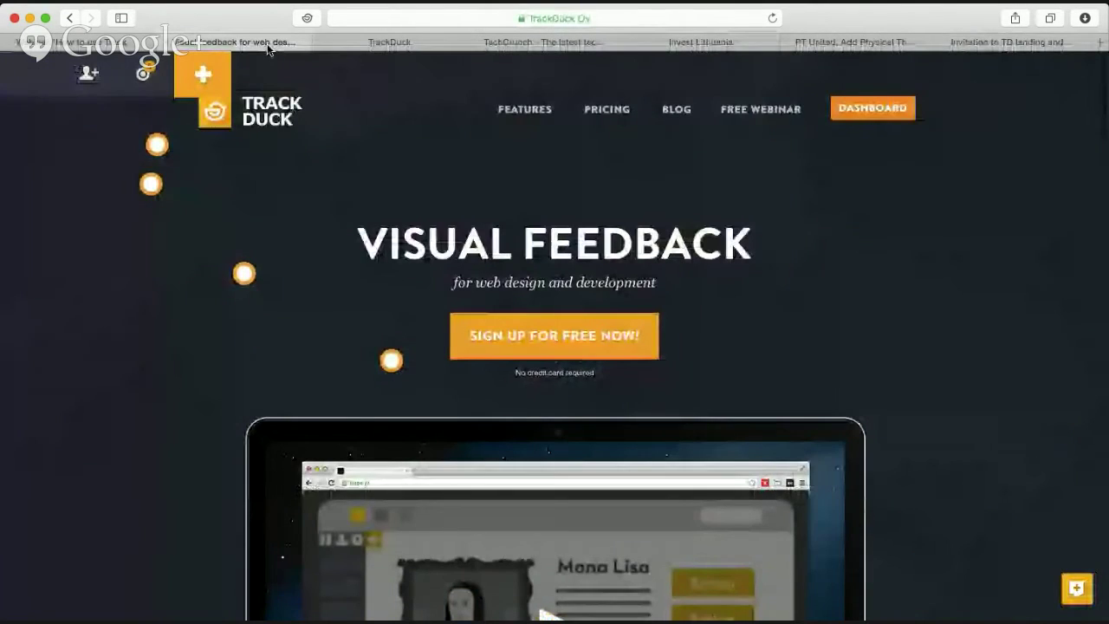
click(87, 42)
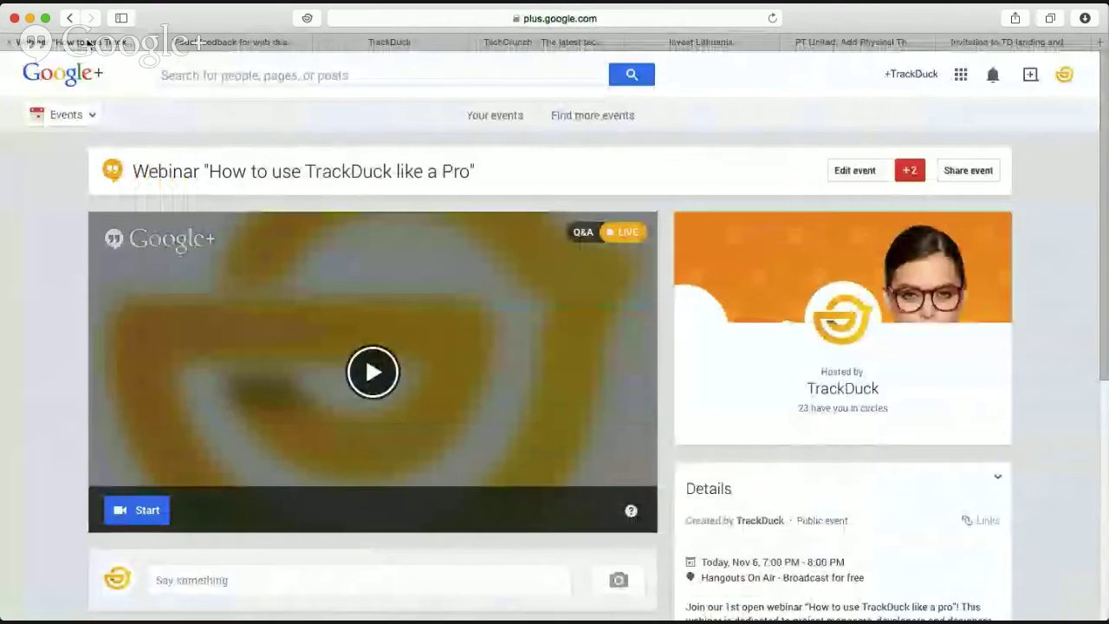
scroll(418, 274, down, 5)
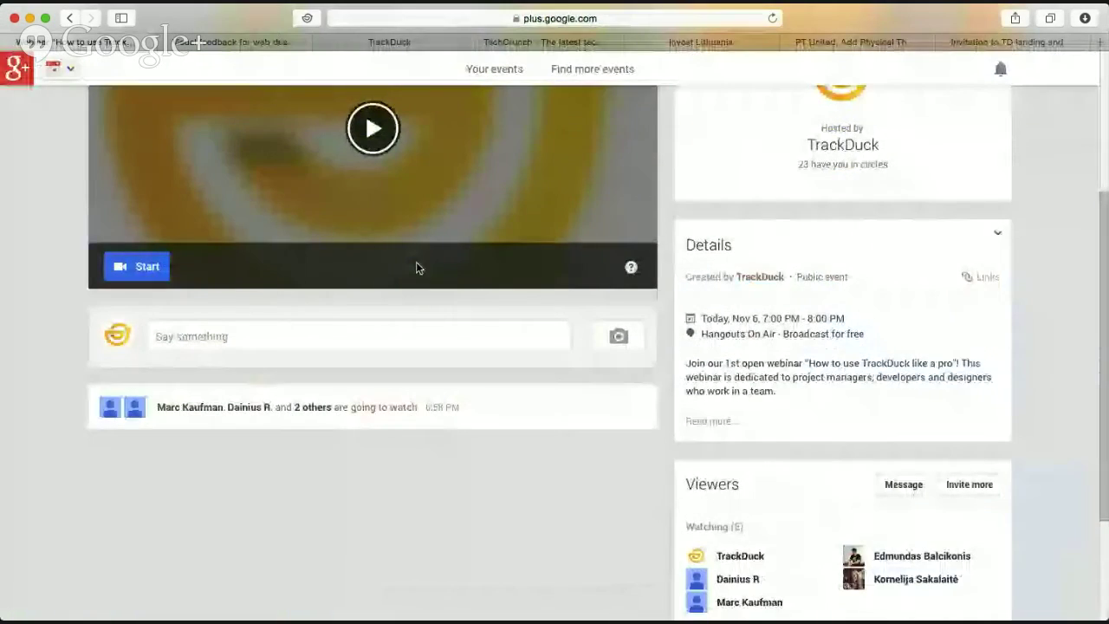
scroll(416, 262, up, 5)
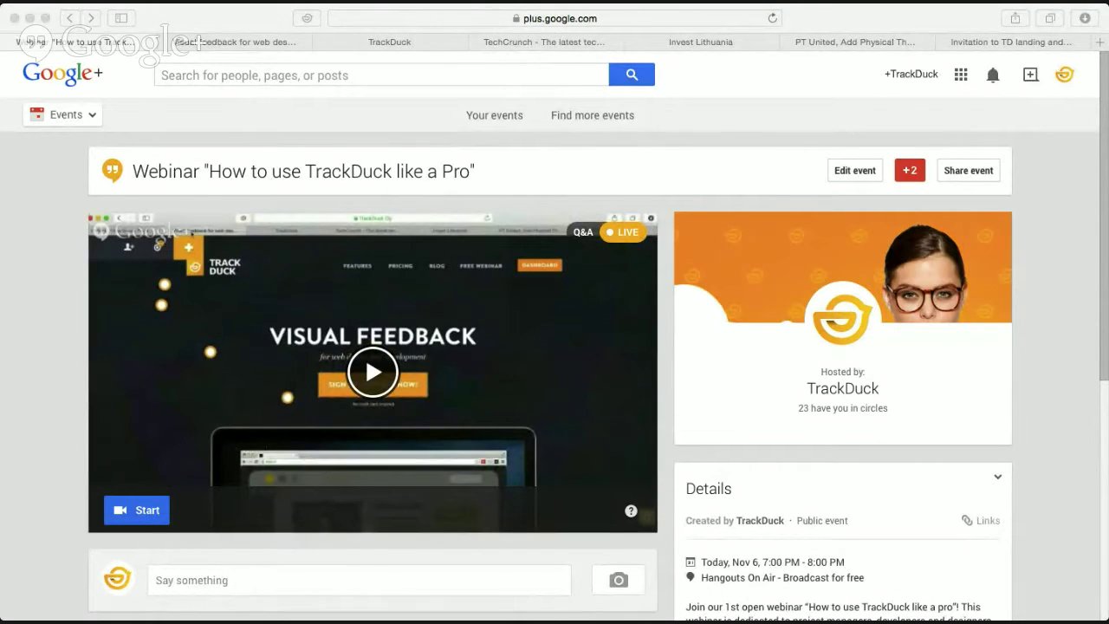
Show the 'TD landing and blog' project's Settings > Websites page with its three URLs.
click(1071, 235)
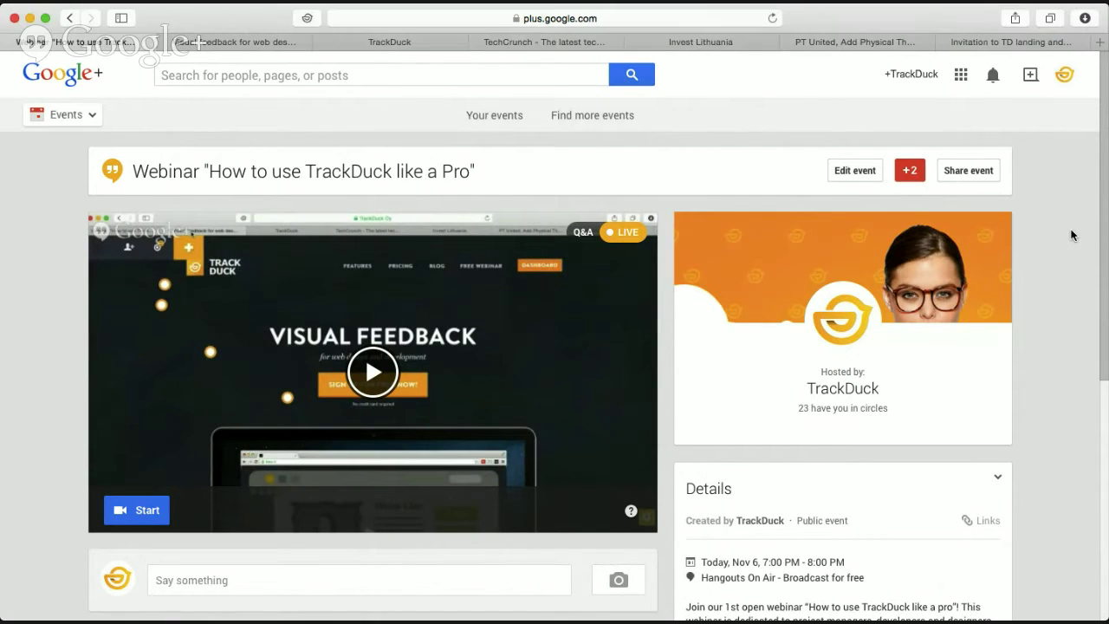
click(235, 41)
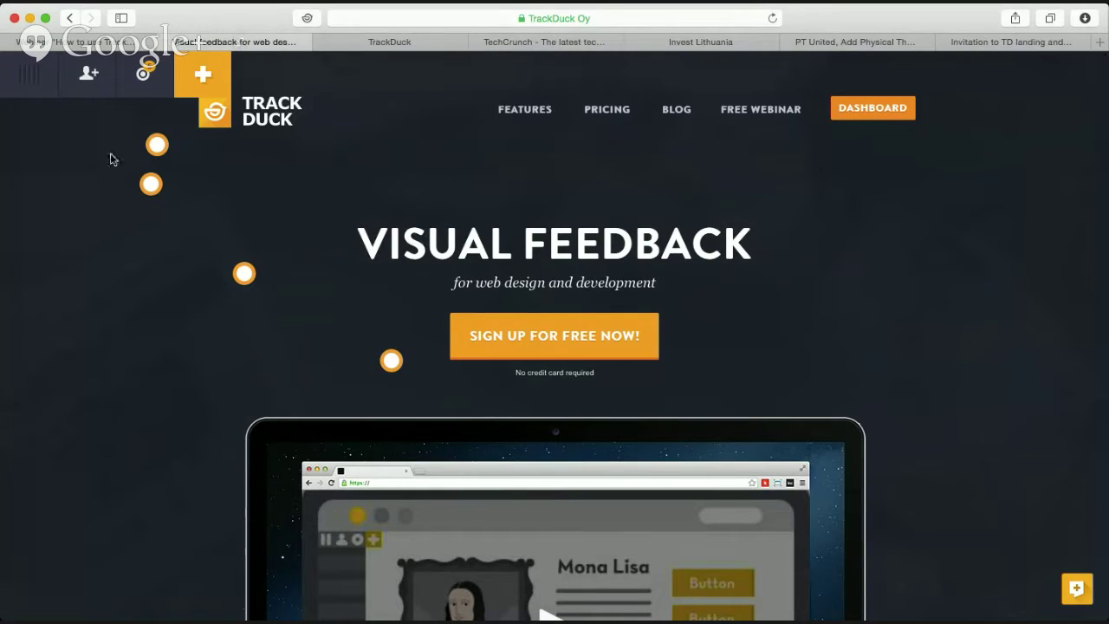
drag(25, 79, 356, 78)
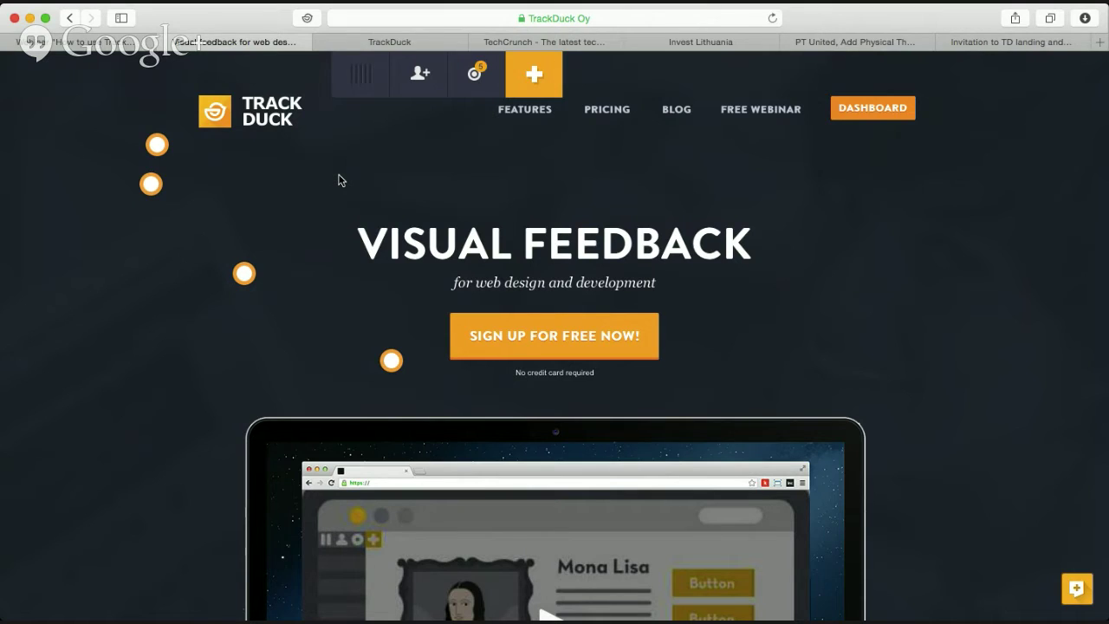
click(377, 45)
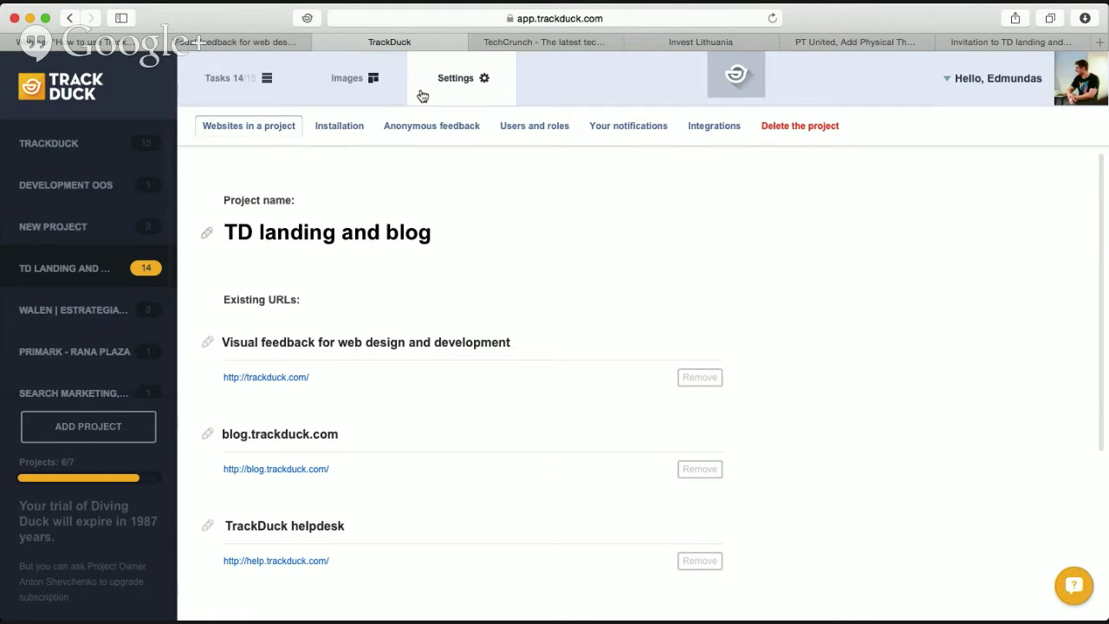
View the project's Installation code, then switch to the TechCrunch tab.
click(355, 127)
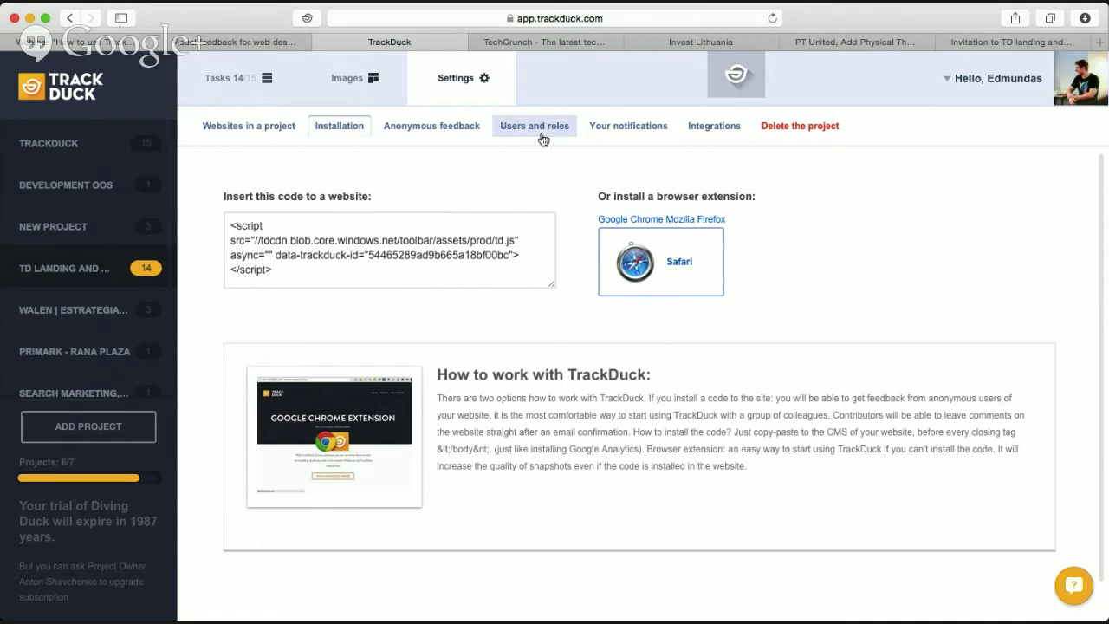
click(540, 49)
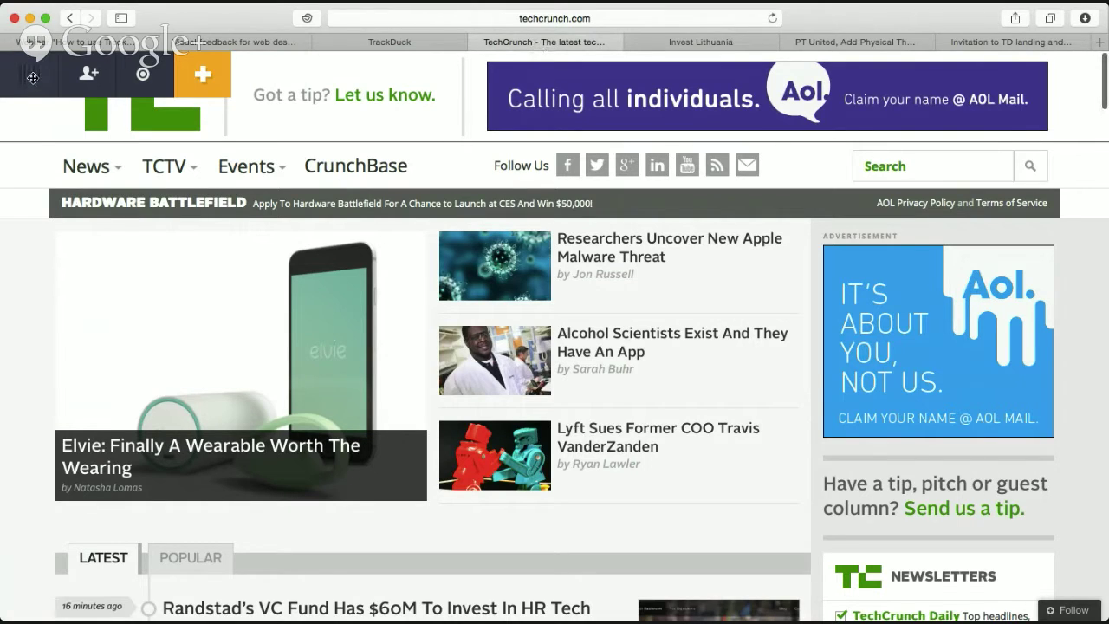
Mark the 'Researchers Uncover New Apple Malware Threat' story and comment 'Test 111' on it.
drag(301, 83, 379, 82)
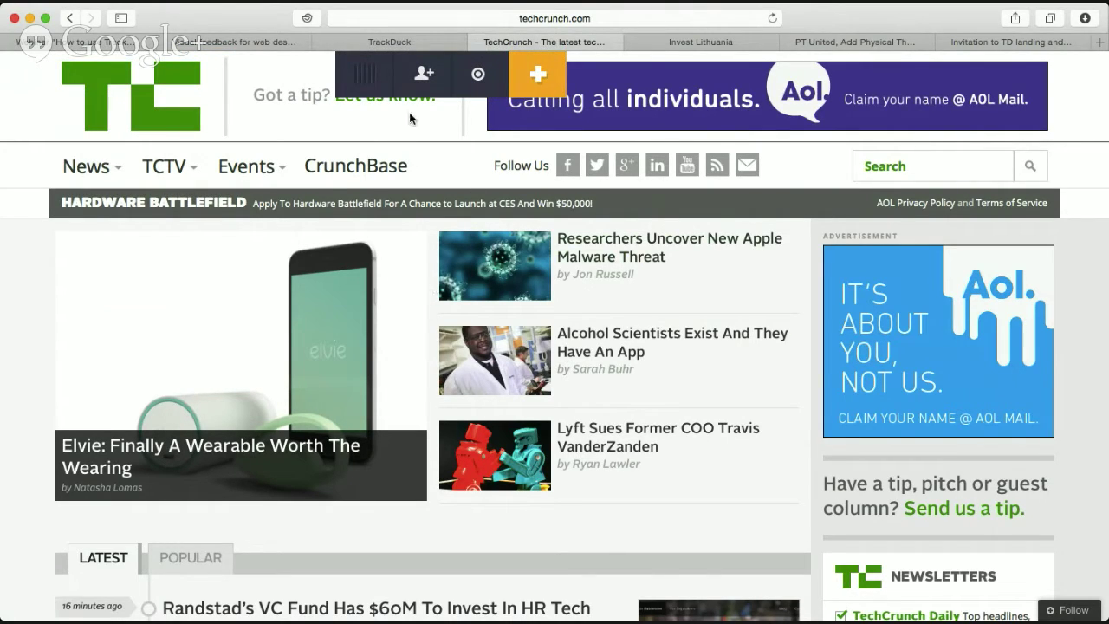
drag(359, 75, 798, 80)
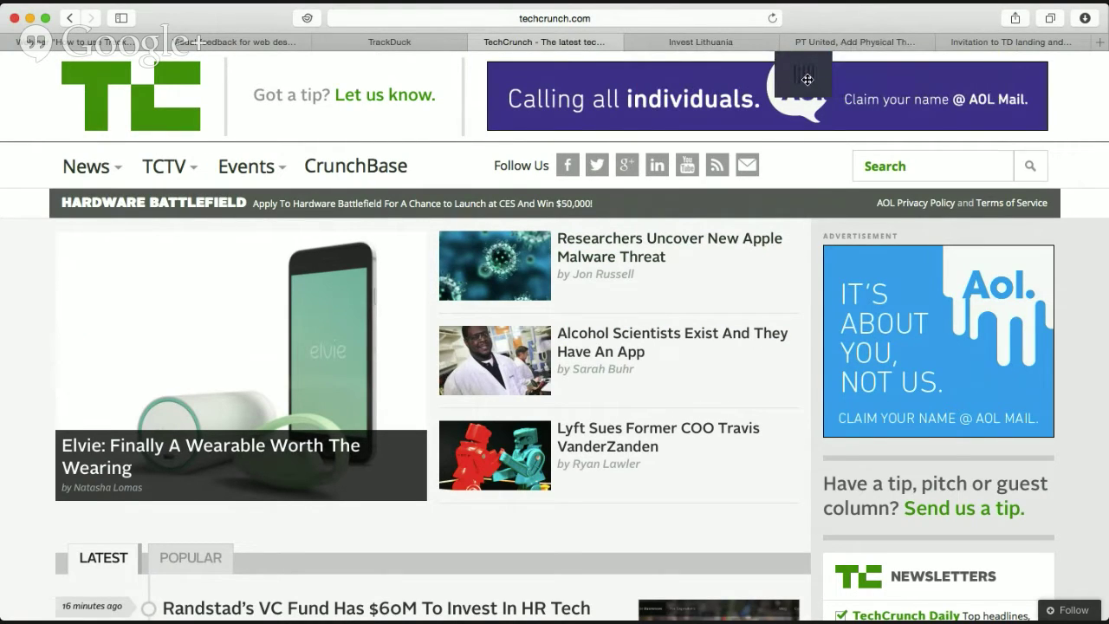
click(976, 77)
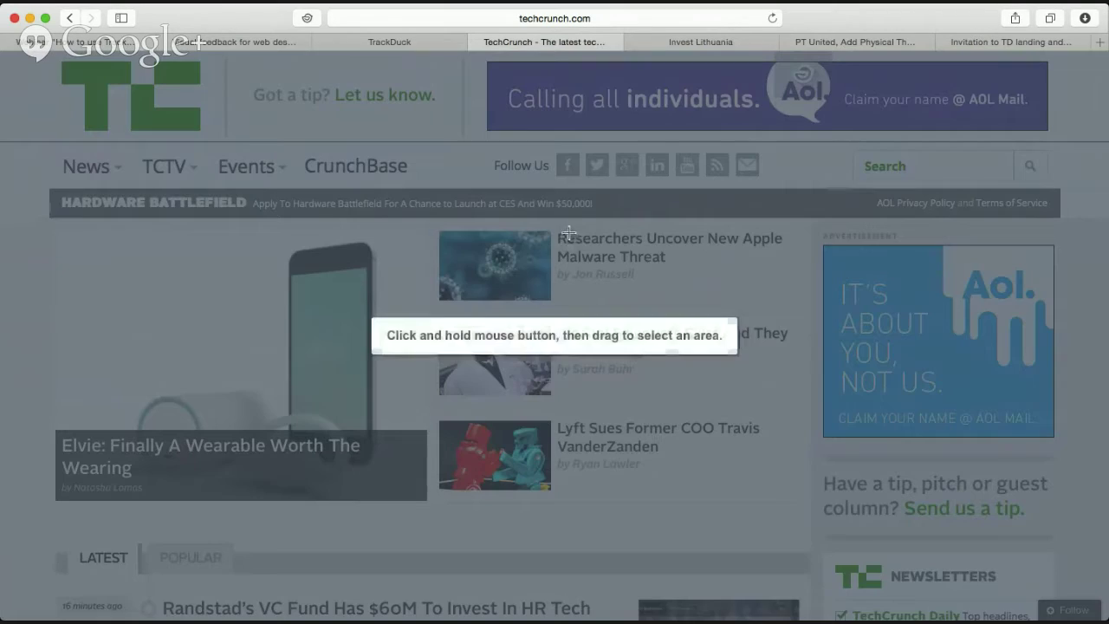
drag(422, 221, 803, 311)
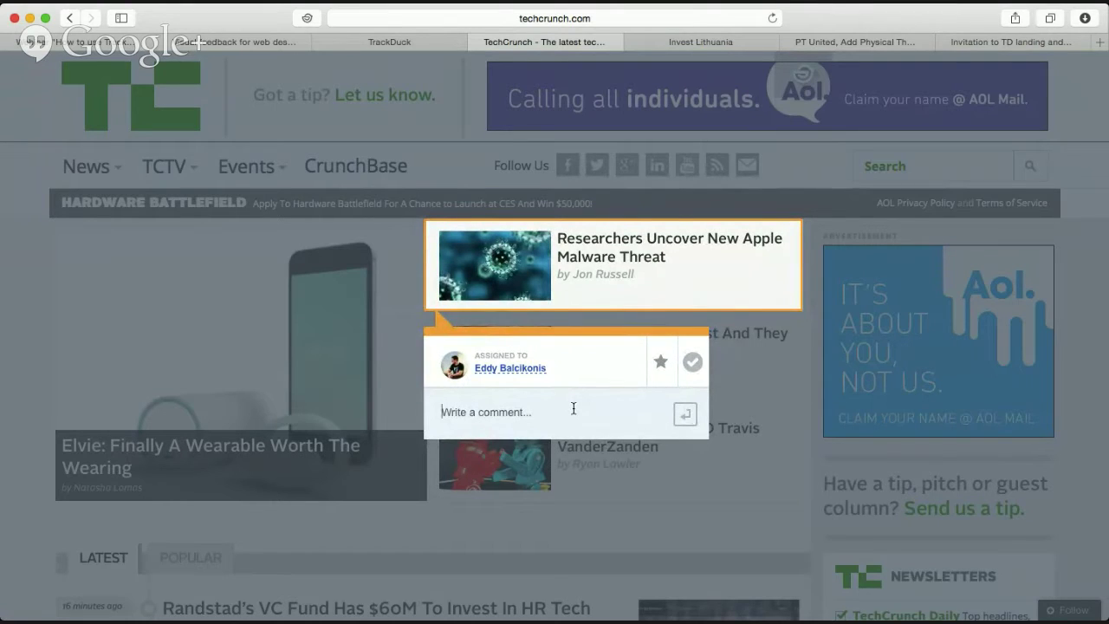
text(Test)
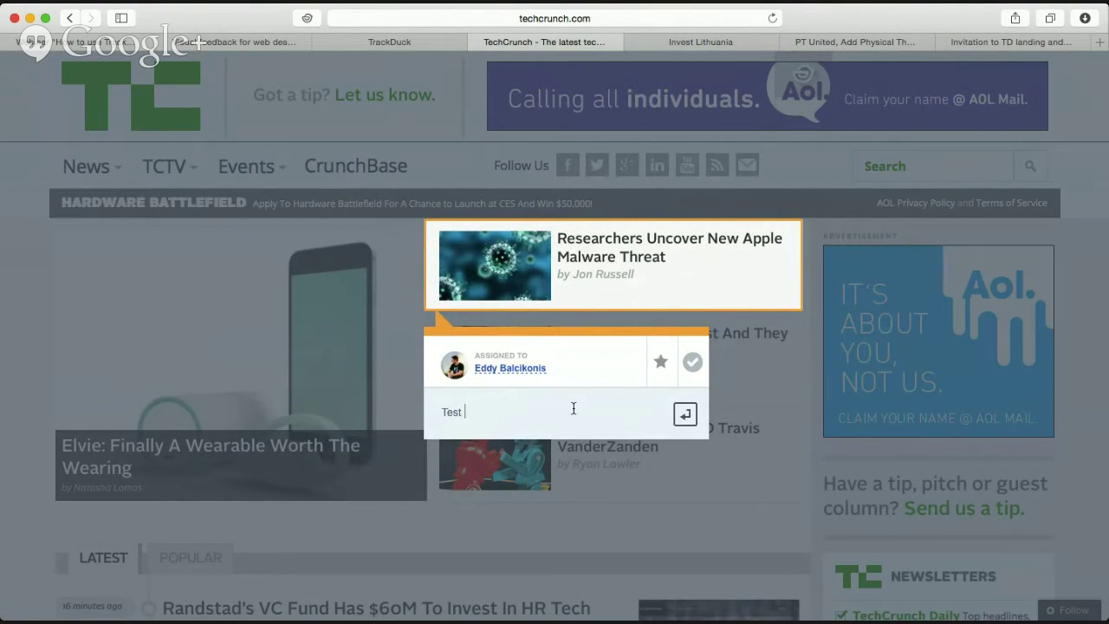
text( 111)
key(Return)
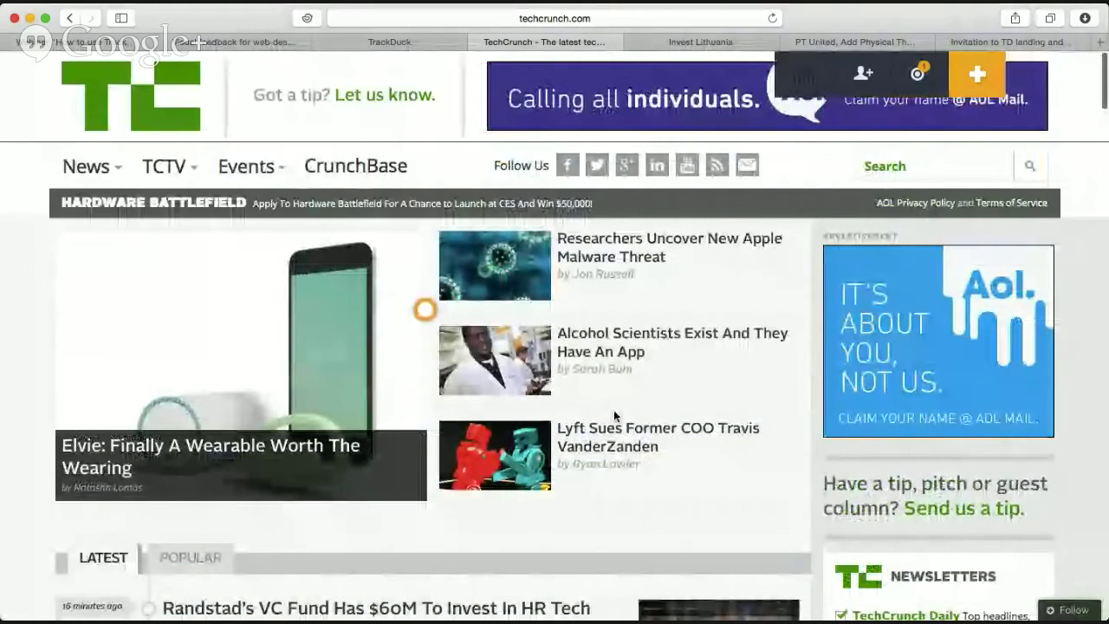
Open the 'Test 111' feedback thread and expand its resolution and browser details.
click(424, 309)
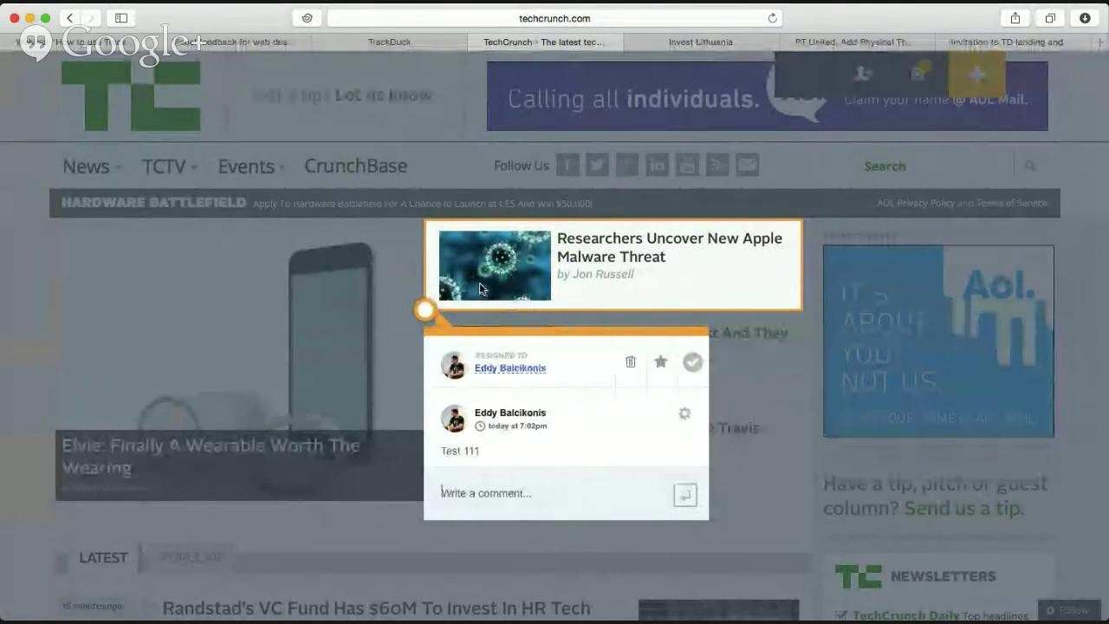
drag(489, 451, 439, 451)
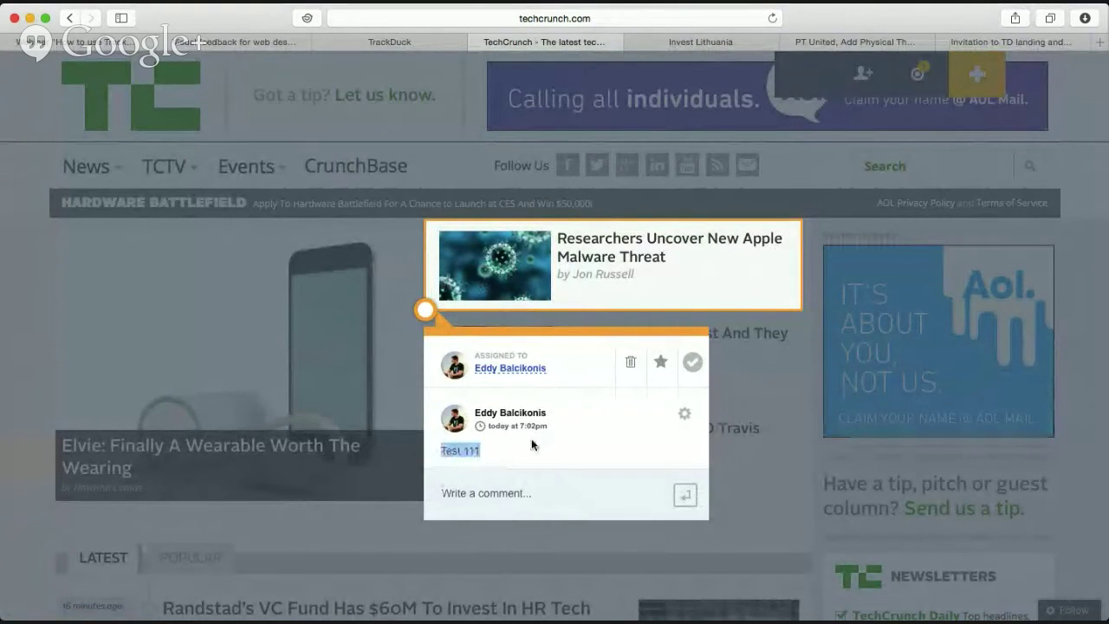
click(683, 414)
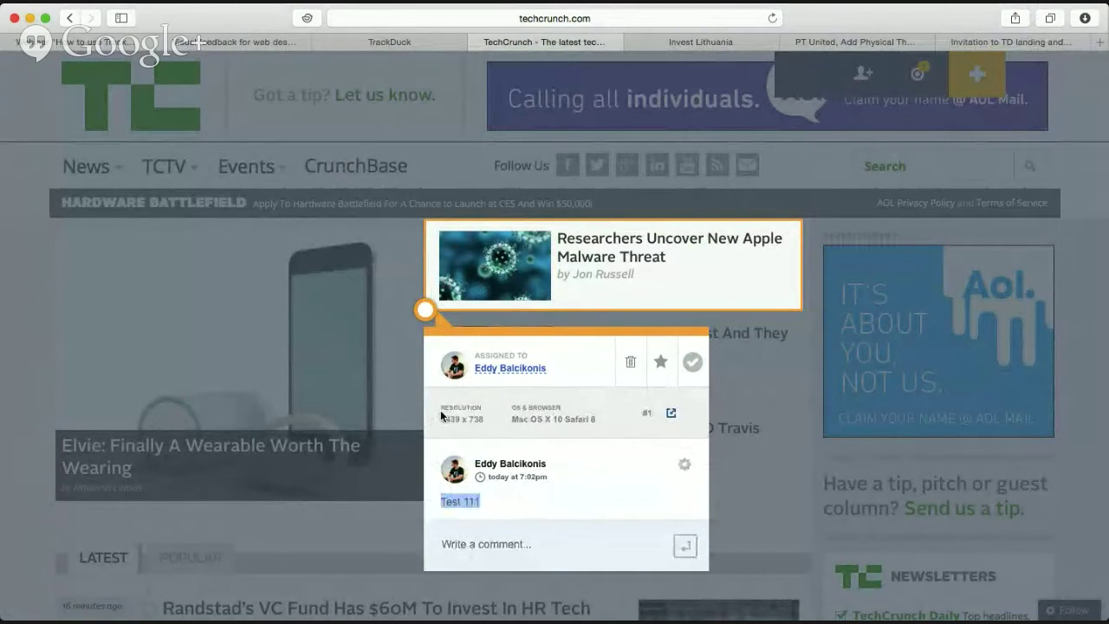
drag(440, 410, 598, 419)
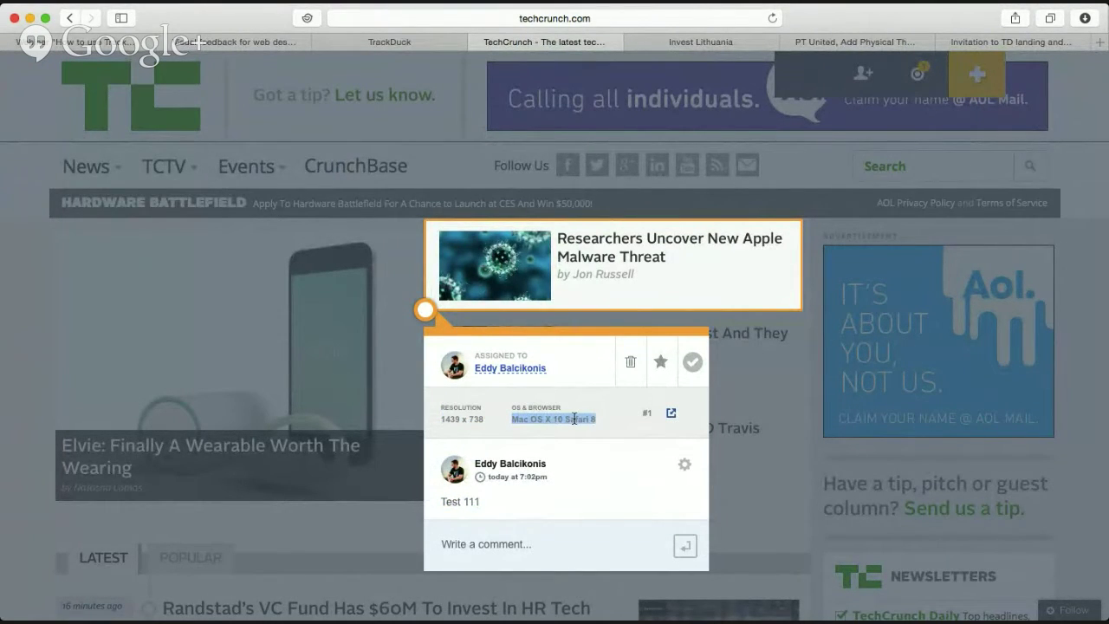
click(573, 419)
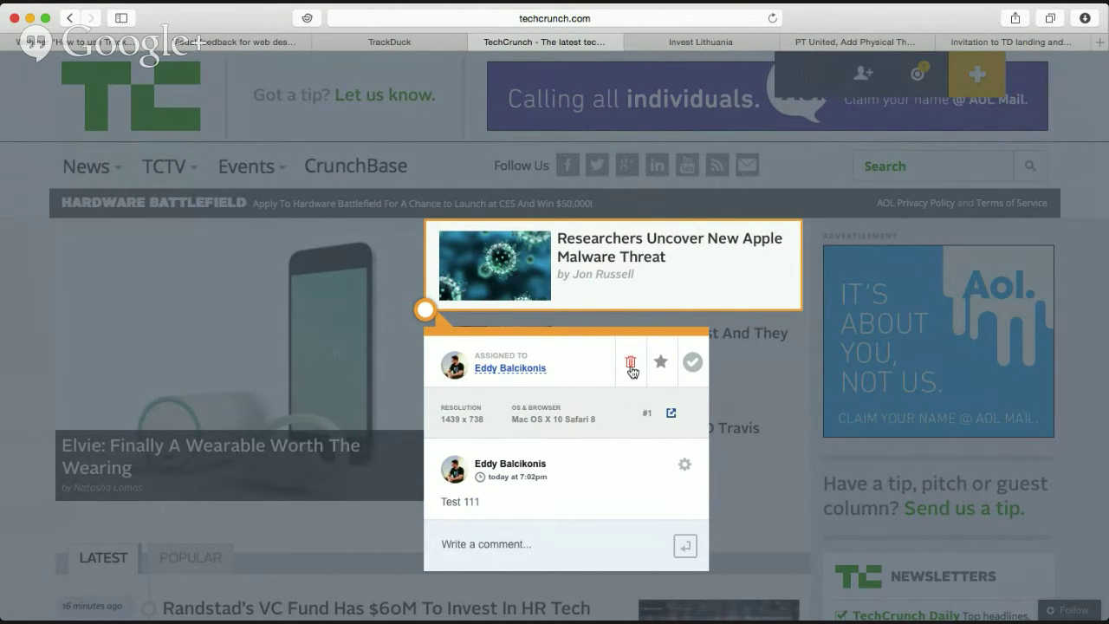
Star and resolve the ticket, then open it in the TrackDuck app.
click(661, 362)
click(694, 368)
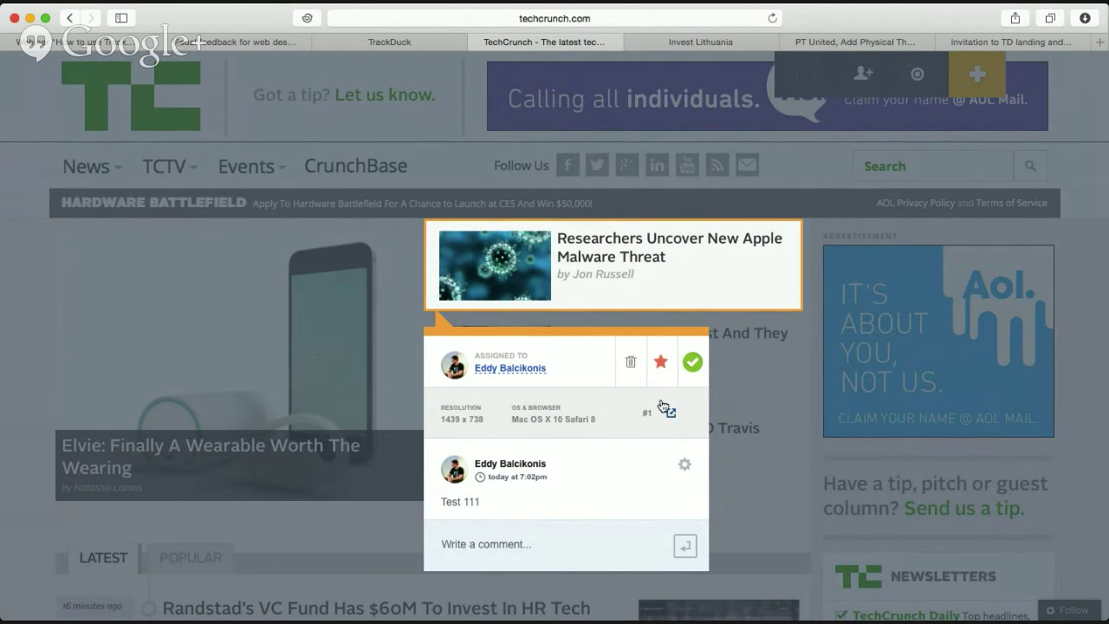
click(672, 416)
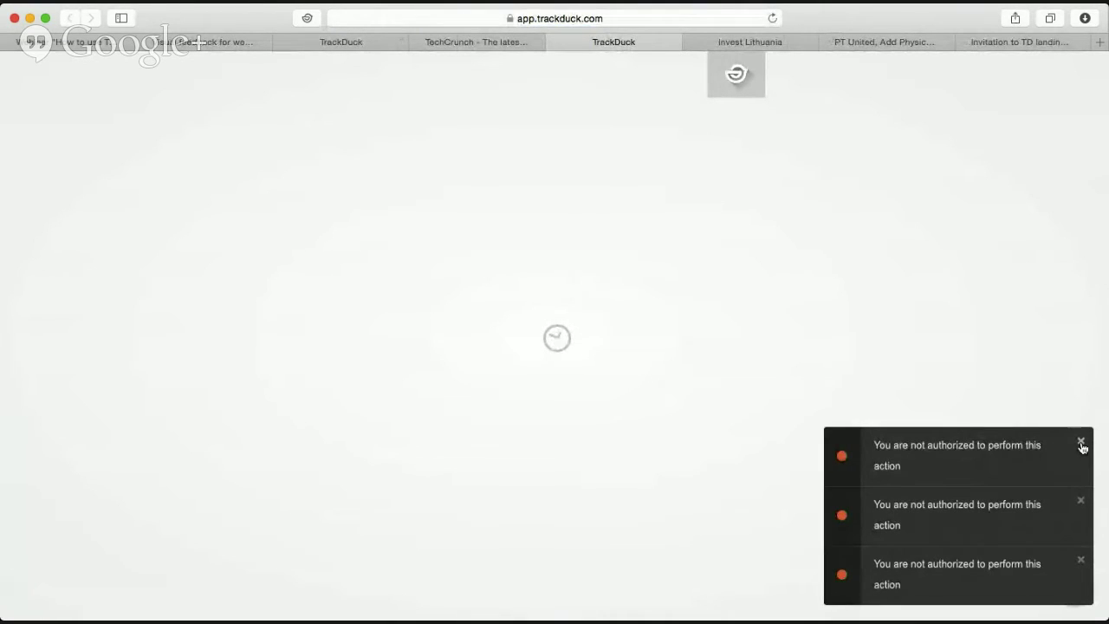
Dismiss the warning, close the TrackDuck app tab and ticket thread, and open a new Favorites tab.
click(1081, 441)
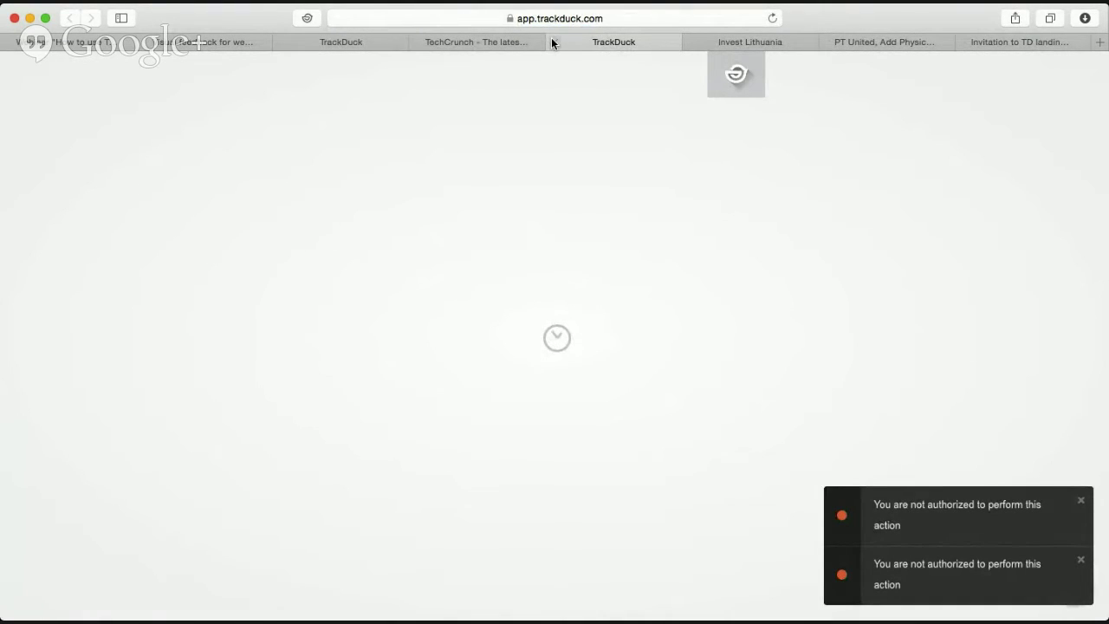
click(553, 41)
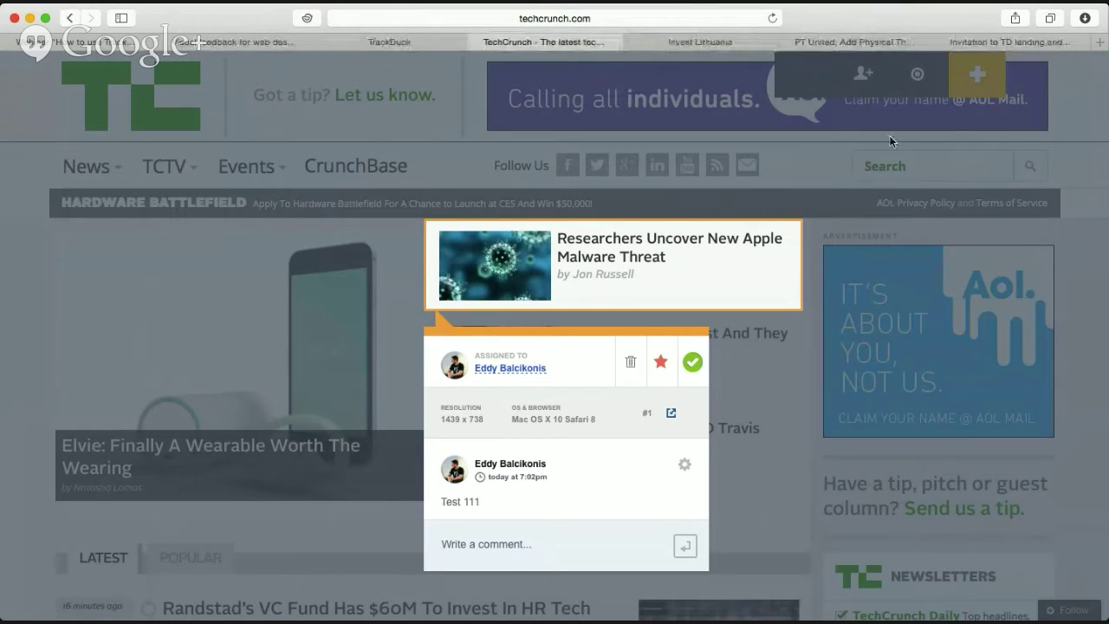
click(817, 251)
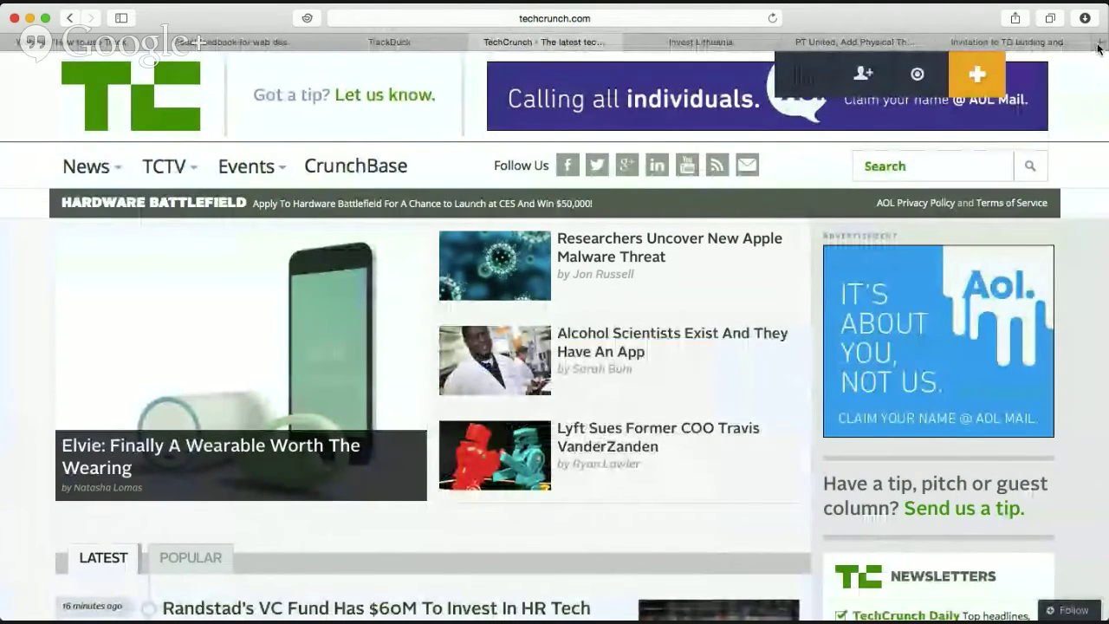
click(1098, 43)
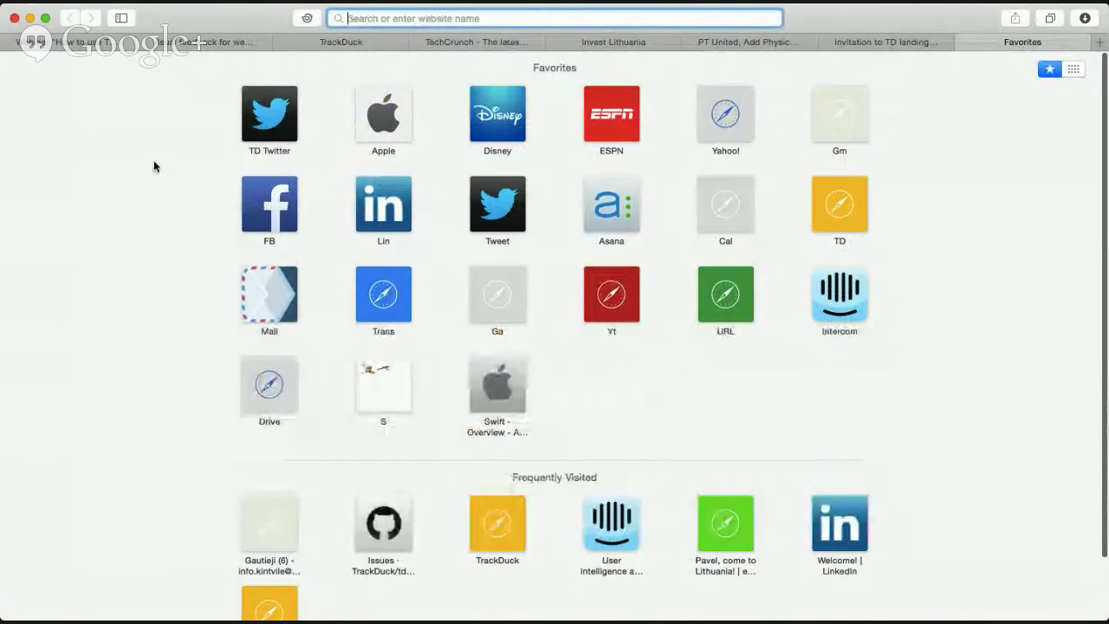
Open the Swift overview page from Favorites and create a new TrackDuck project for it.
click(506, 394)
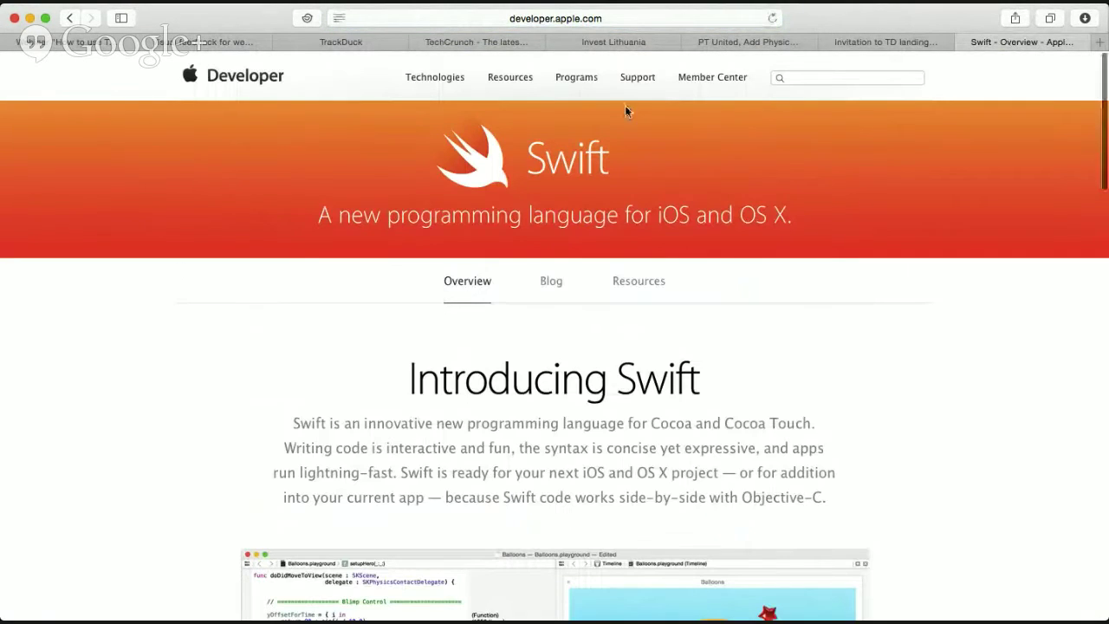
click(307, 18)
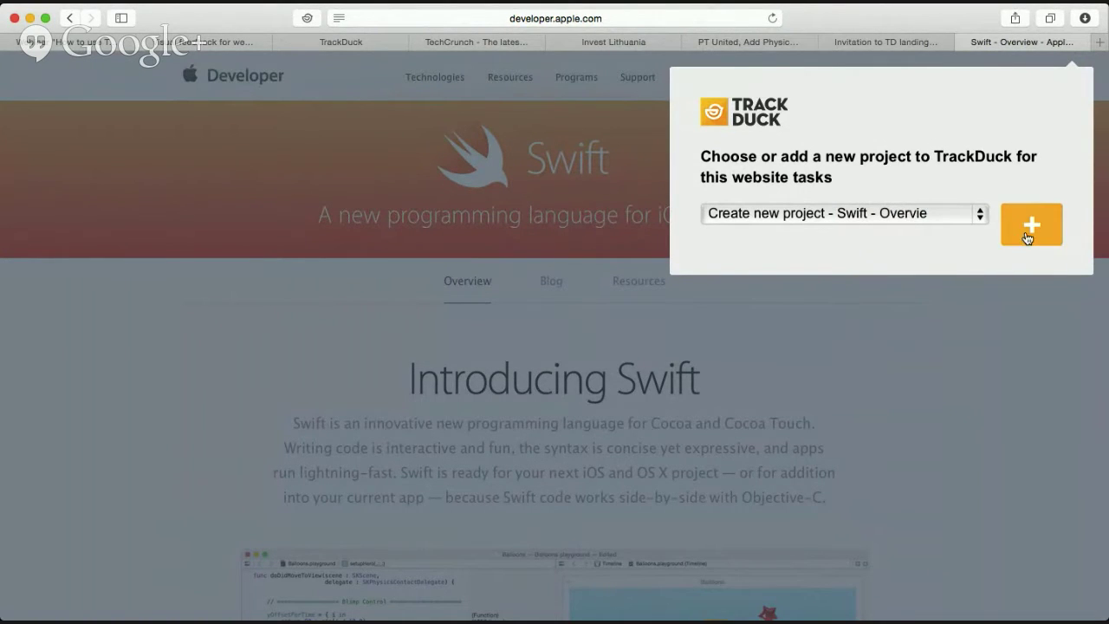
click(1025, 233)
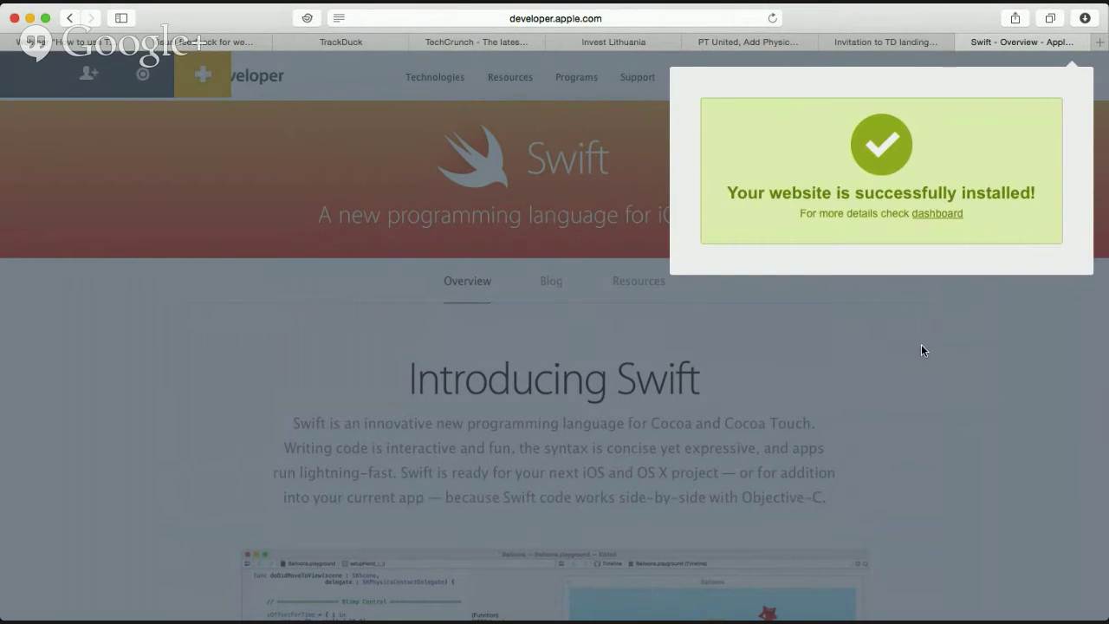
click(921, 344)
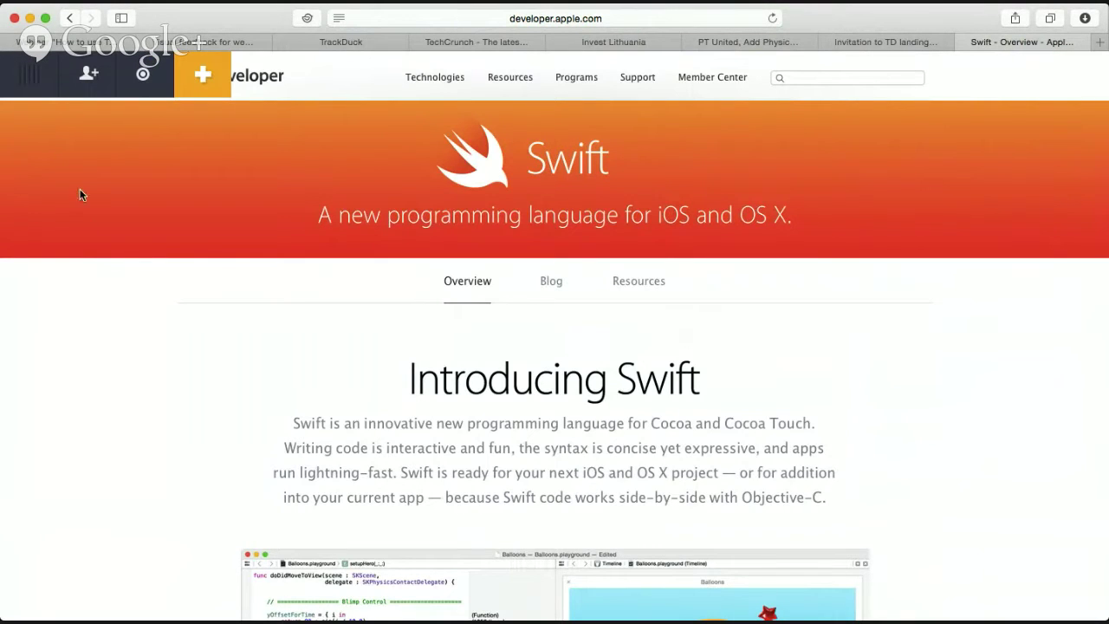
Draw a feedback box around the Swift logo and submit the comment 'Test'.
click(204, 78)
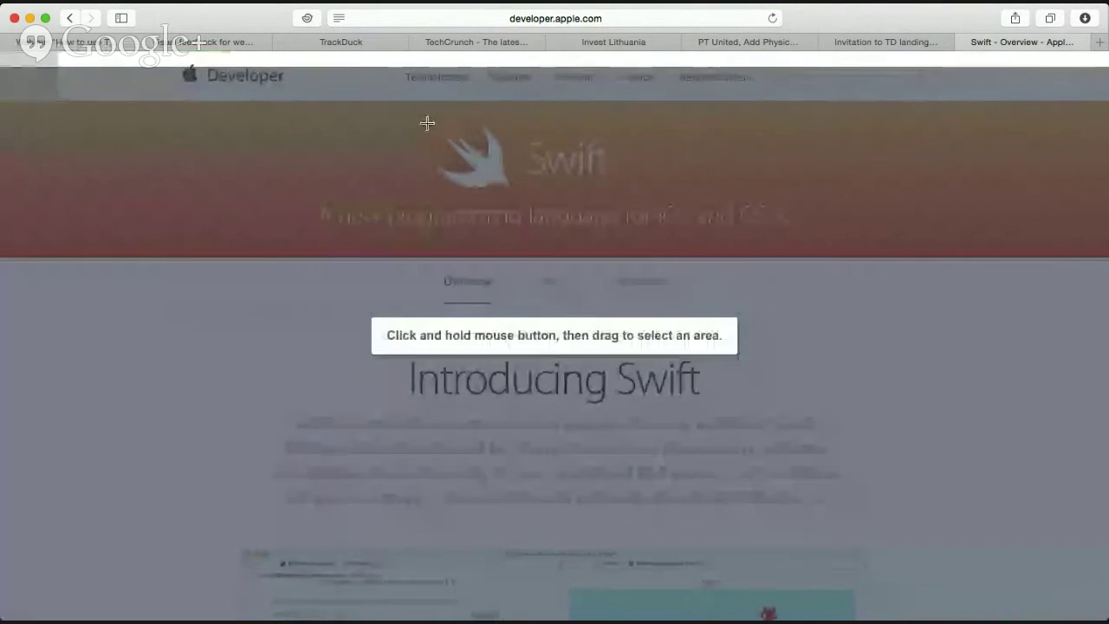
drag(426, 137, 629, 213)
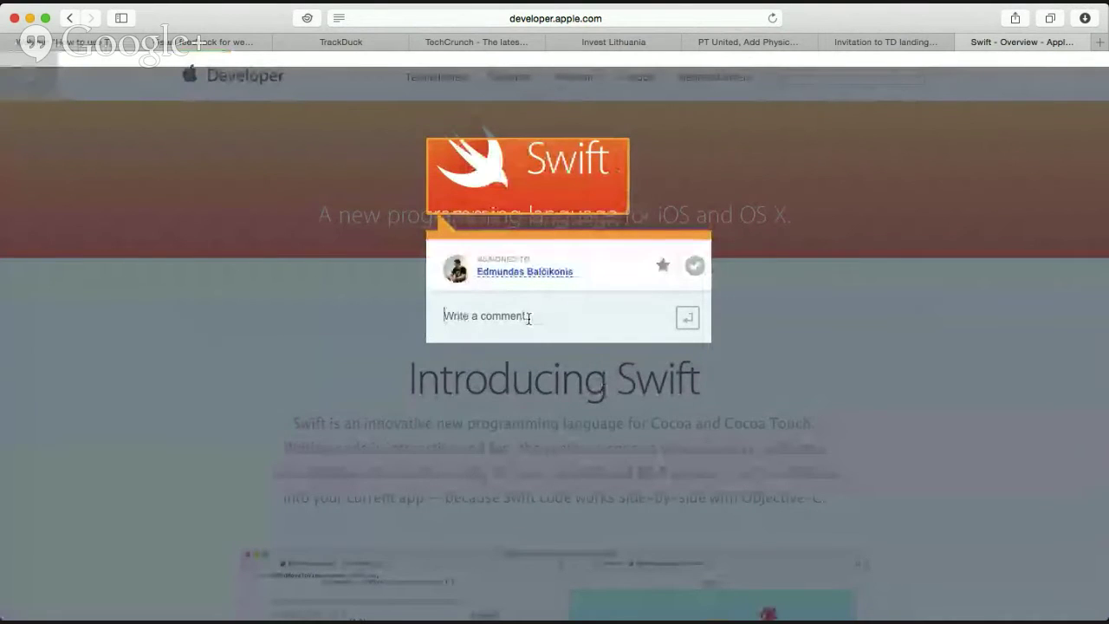
text(Te)
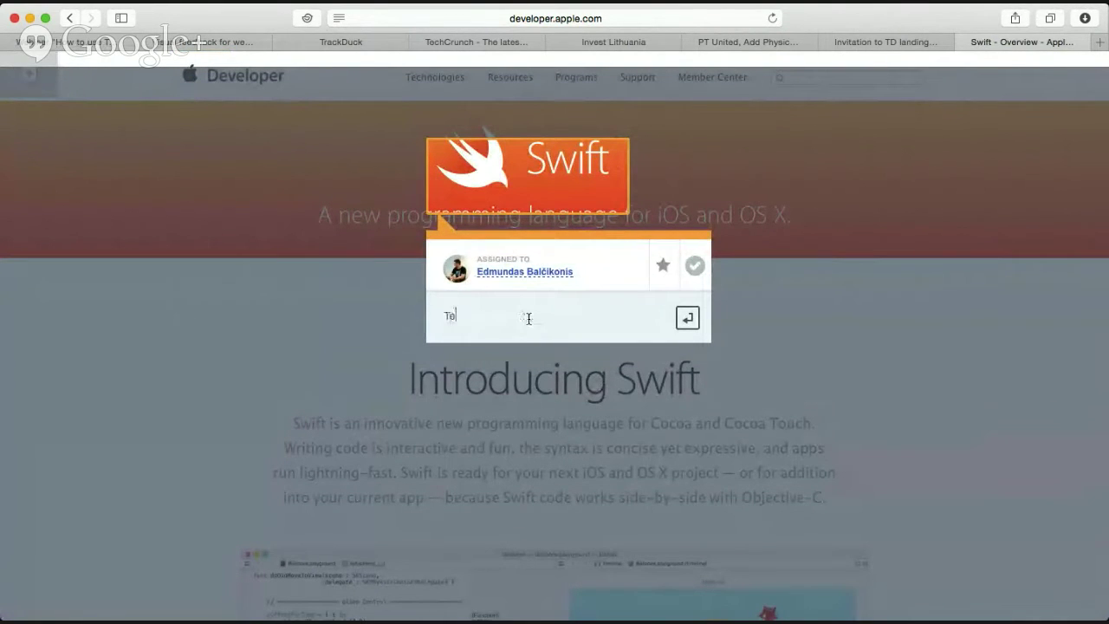
text(st)
key(Return)
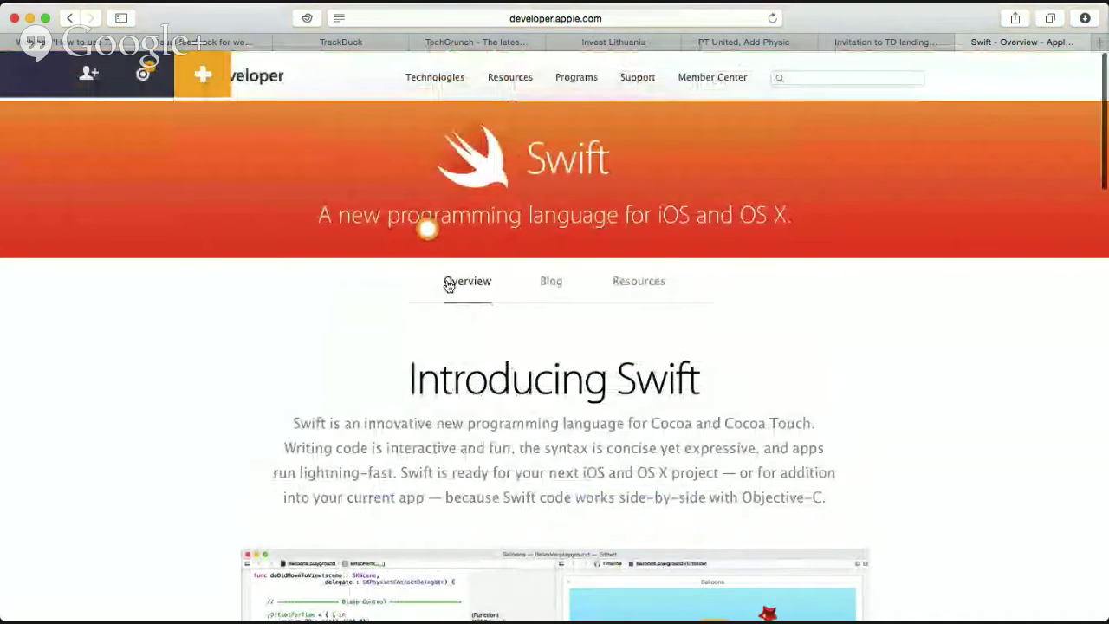
mouse_move(428, 239)
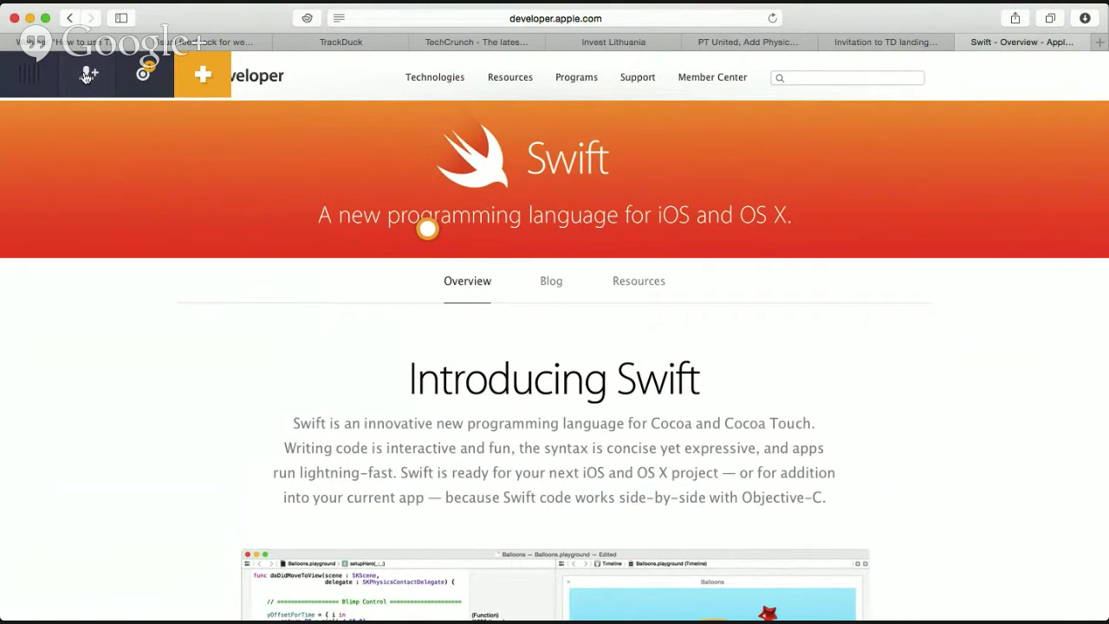
Send a project invitation to the invitee's e-mail address and select the public share link.
click(86, 76)
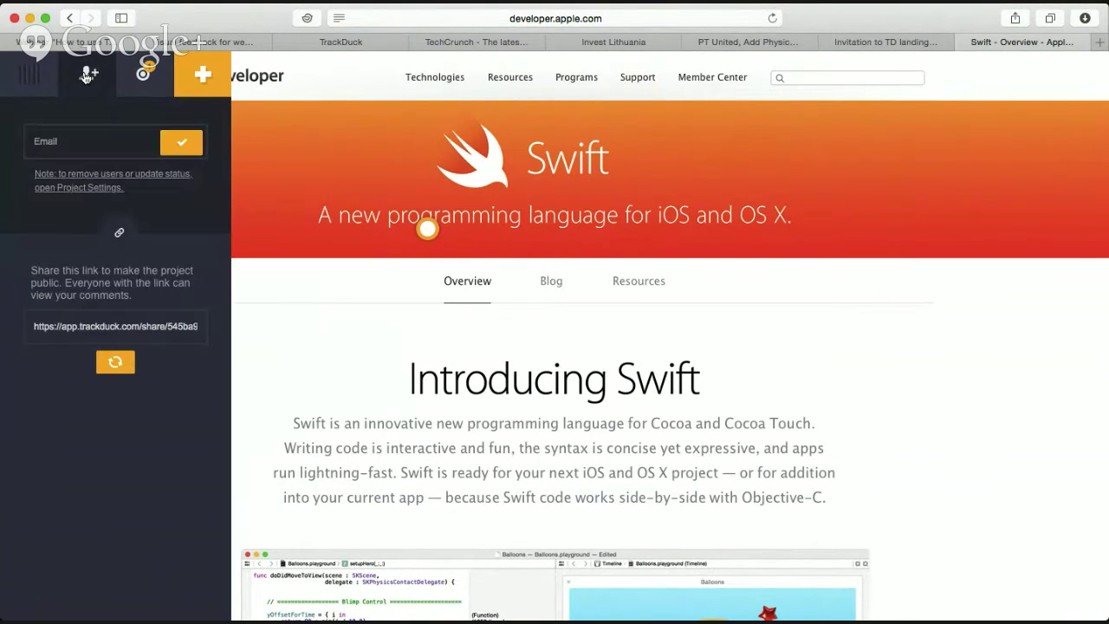
click(95, 145)
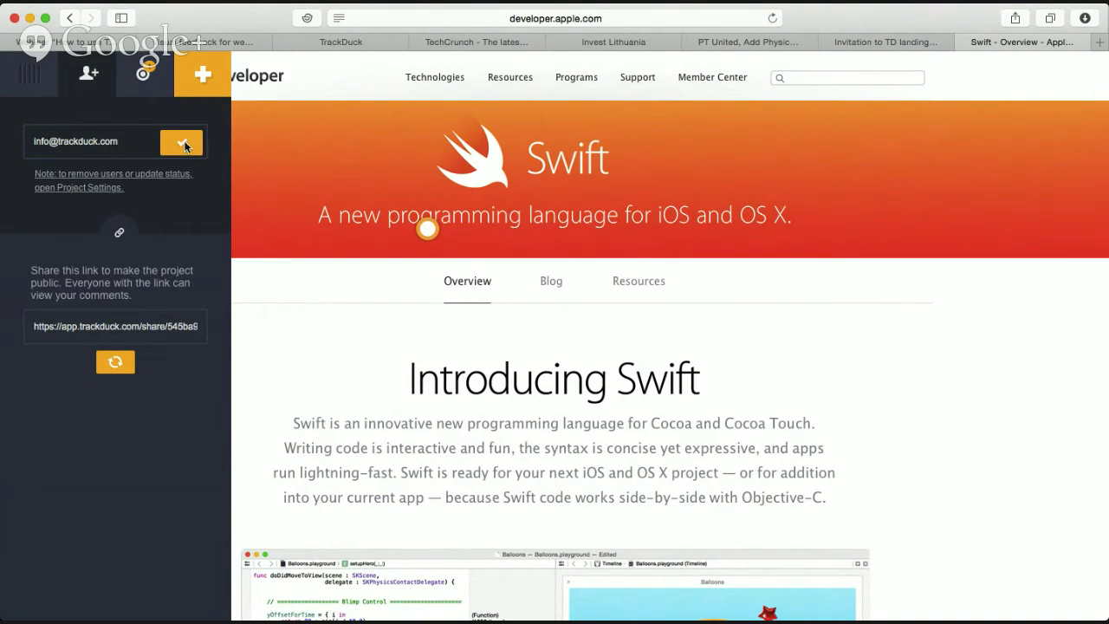
click(186, 144)
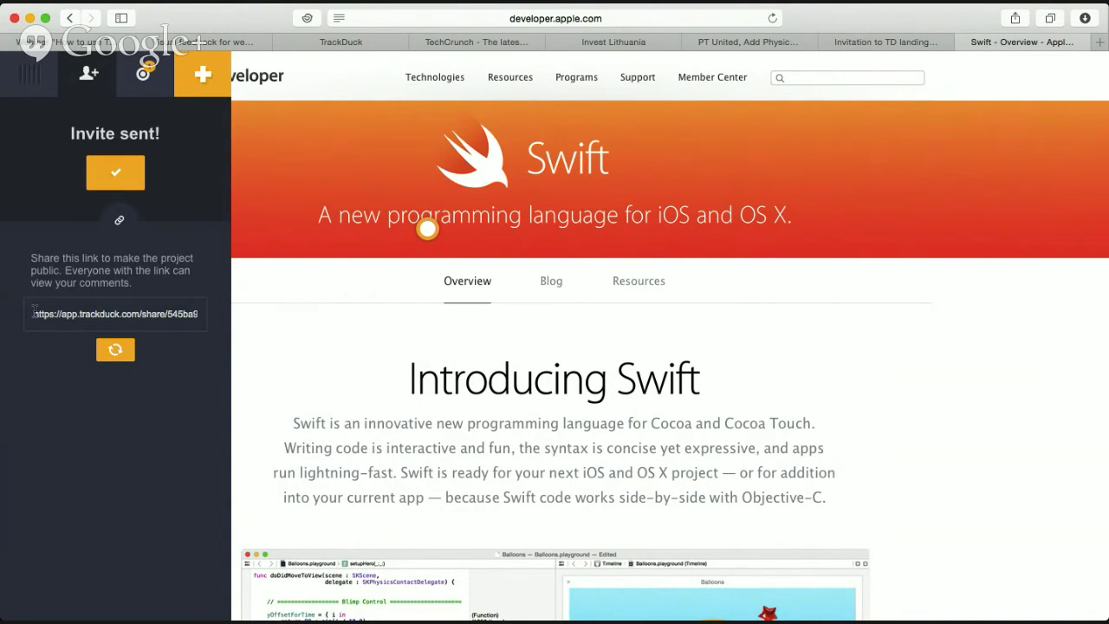
drag(33, 310, 209, 310)
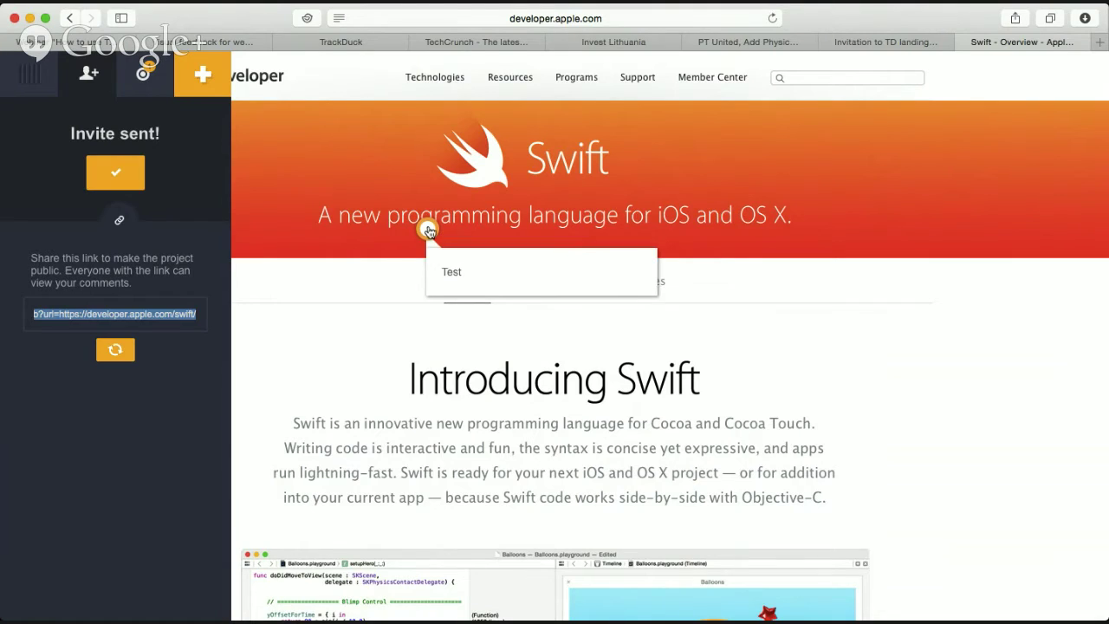
View the Test comment on the page, then close the Swift page to reveal the Gmail invitation.
click(427, 228)
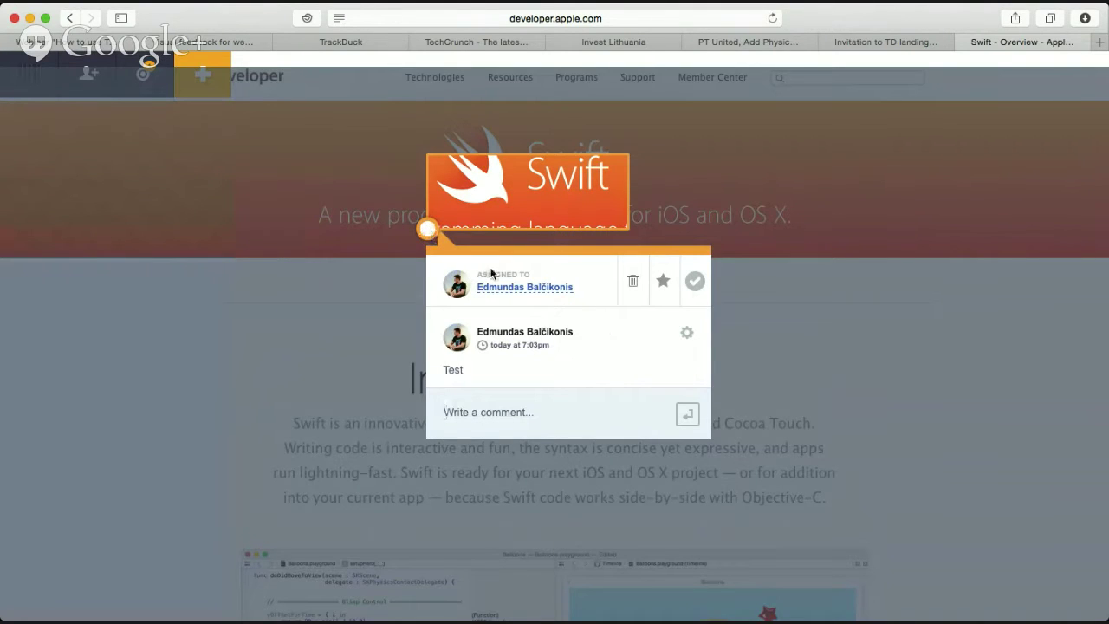
click(269, 307)
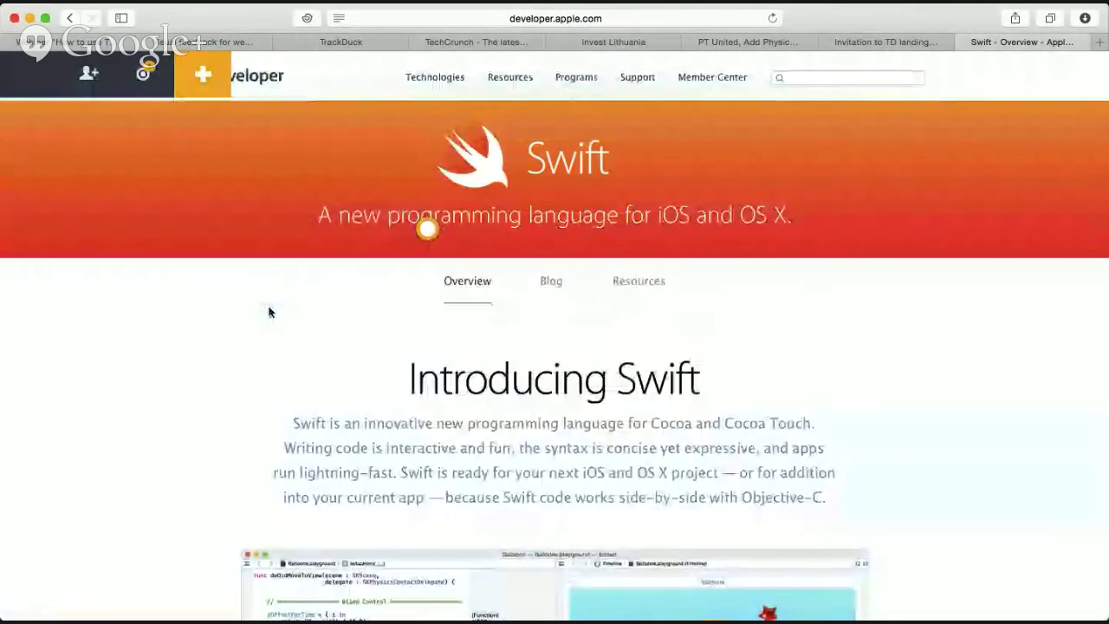
click(963, 44)
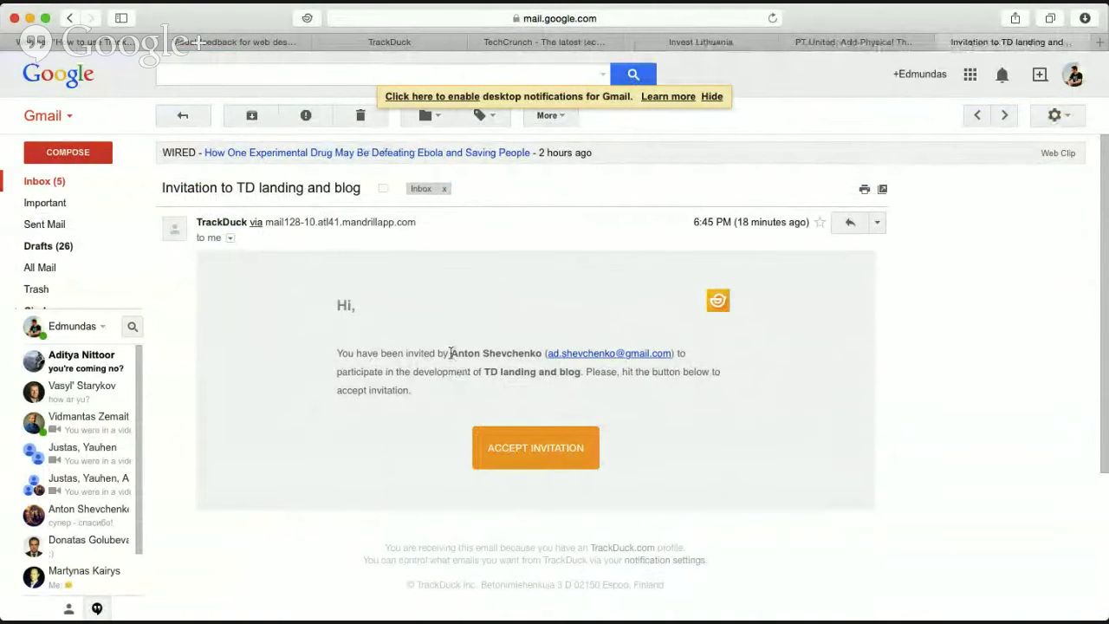
Highlight the inviter and the 'TD landing and blog' project in the e-mail, then return to the Google+ webinar.
drag(450, 353, 675, 348)
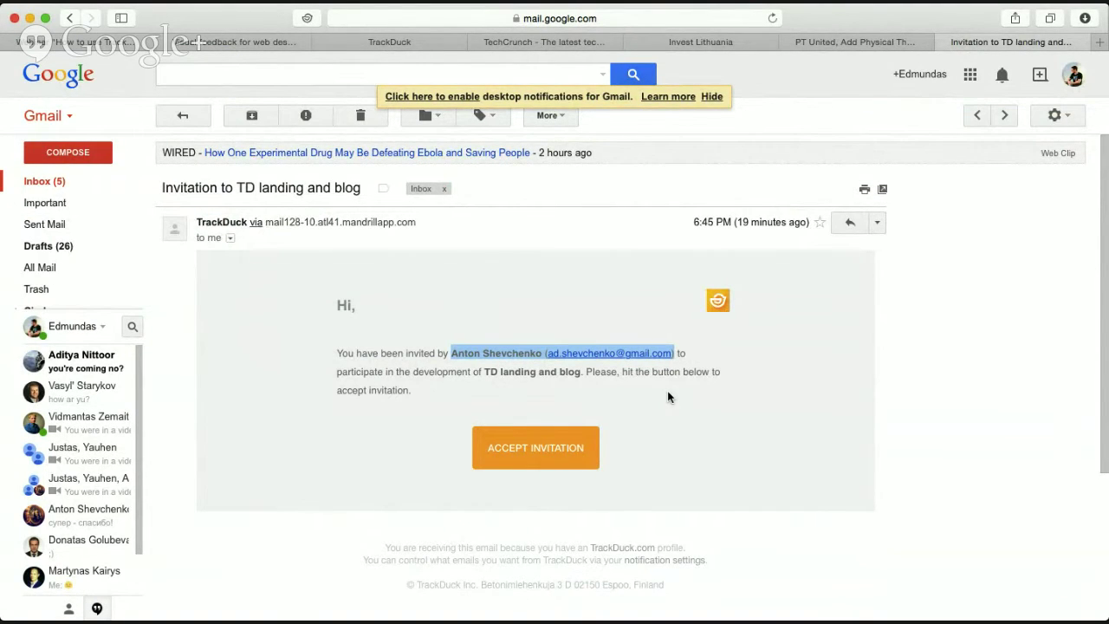
drag(483, 371, 583, 372)
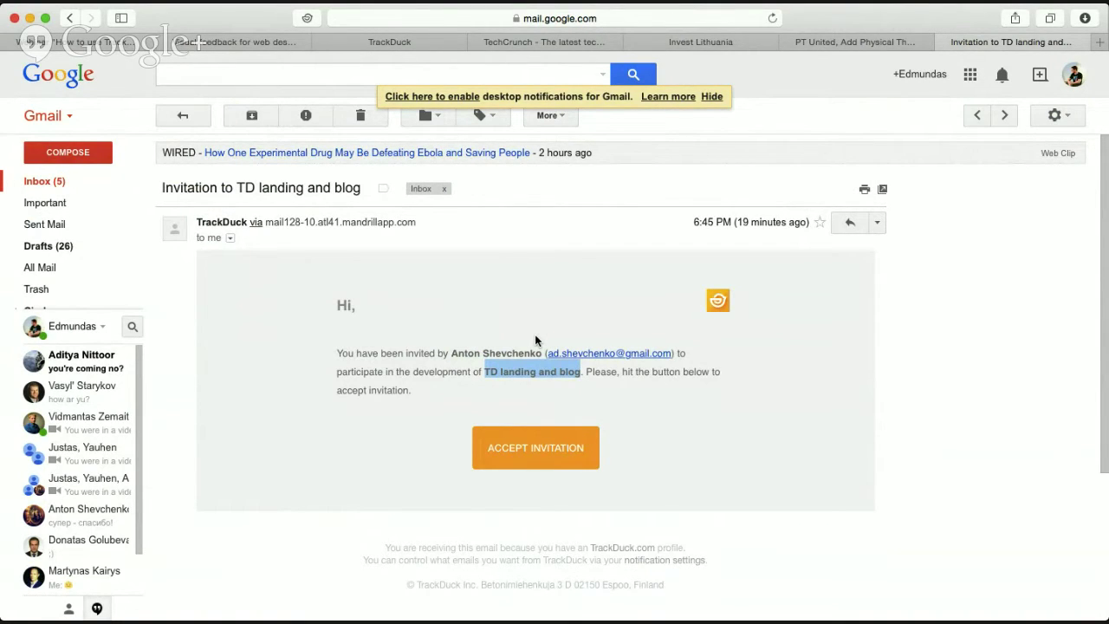
click(92, 43)
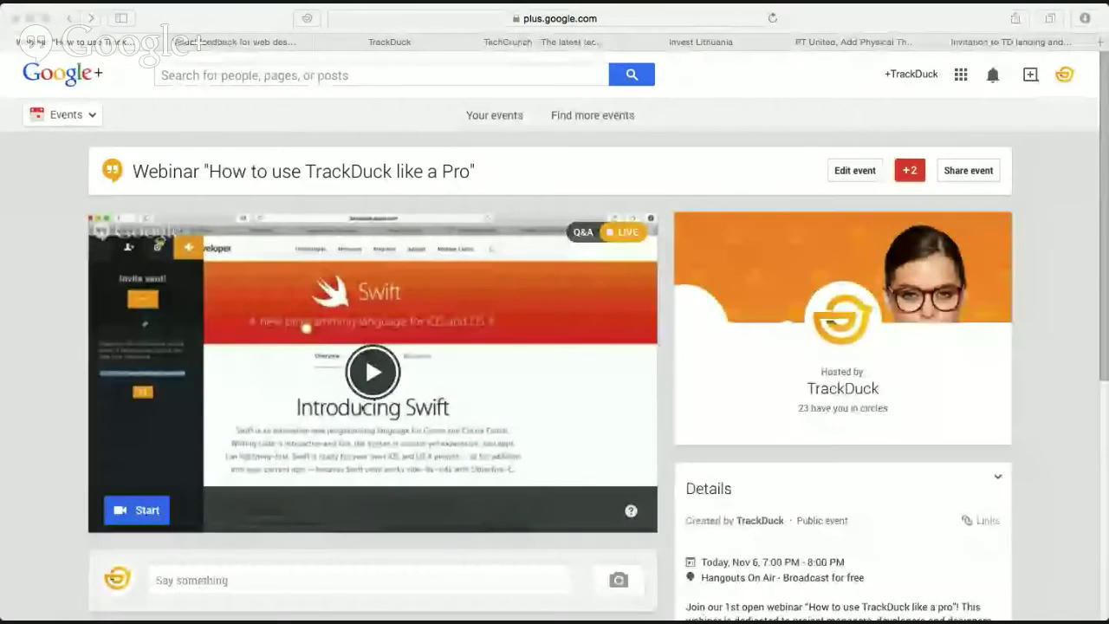
Show the landing page's feedback list with tickets 72, 69, 68, 71 and 86 grouped by reporter.
click(244, 42)
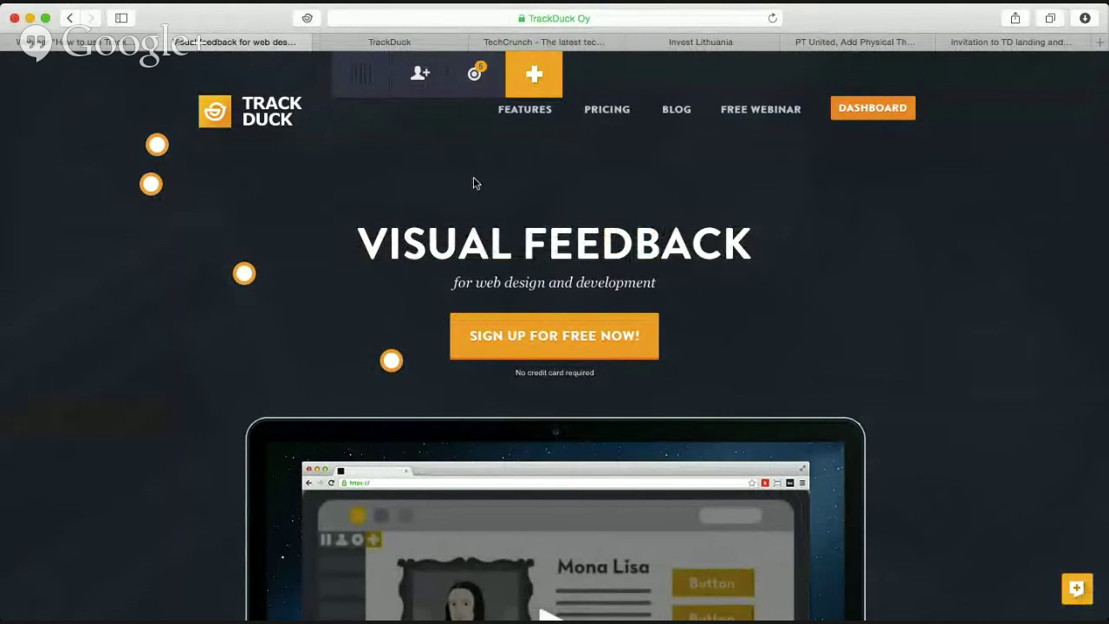
scroll(472, 216, down, 3)
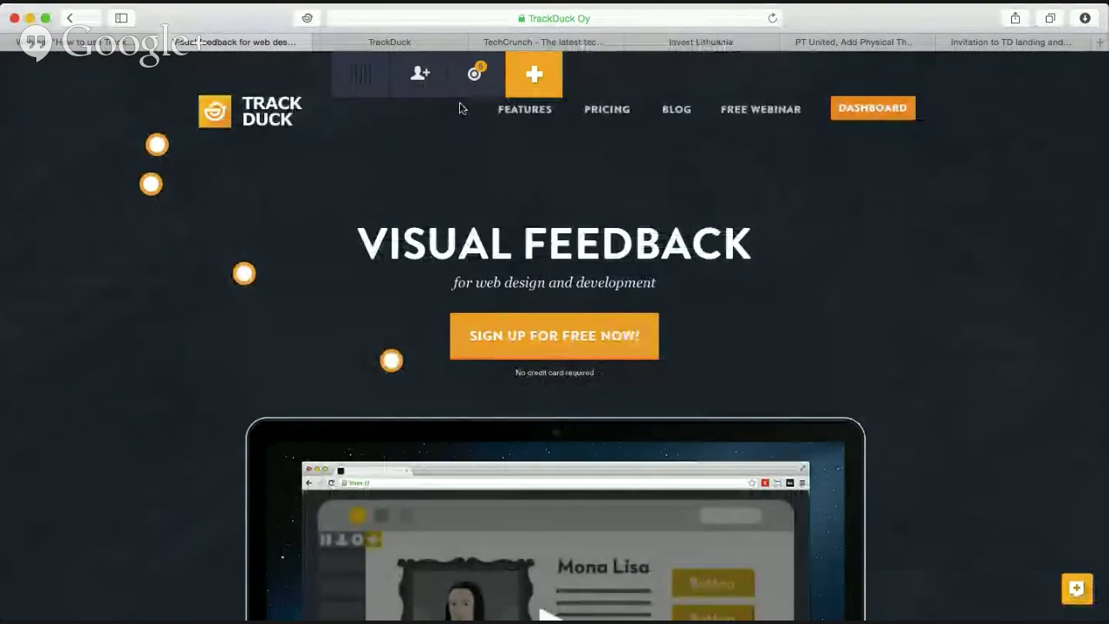
click(473, 78)
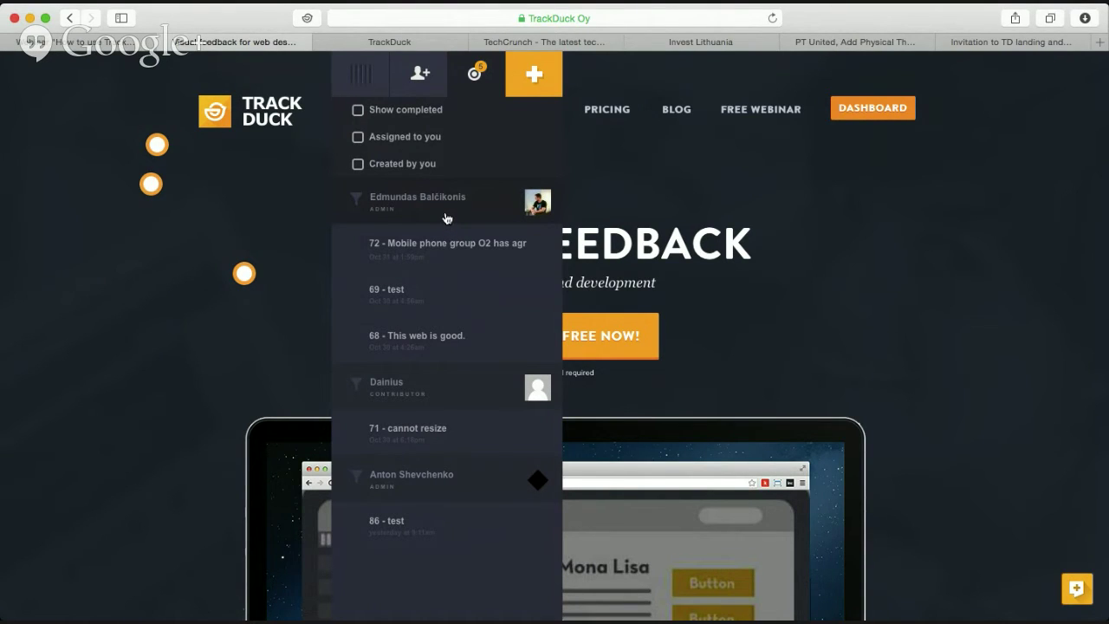
Try the user and 'Created by you' filters, ending with only 'Assigned to you' tasks shown.
click(447, 217)
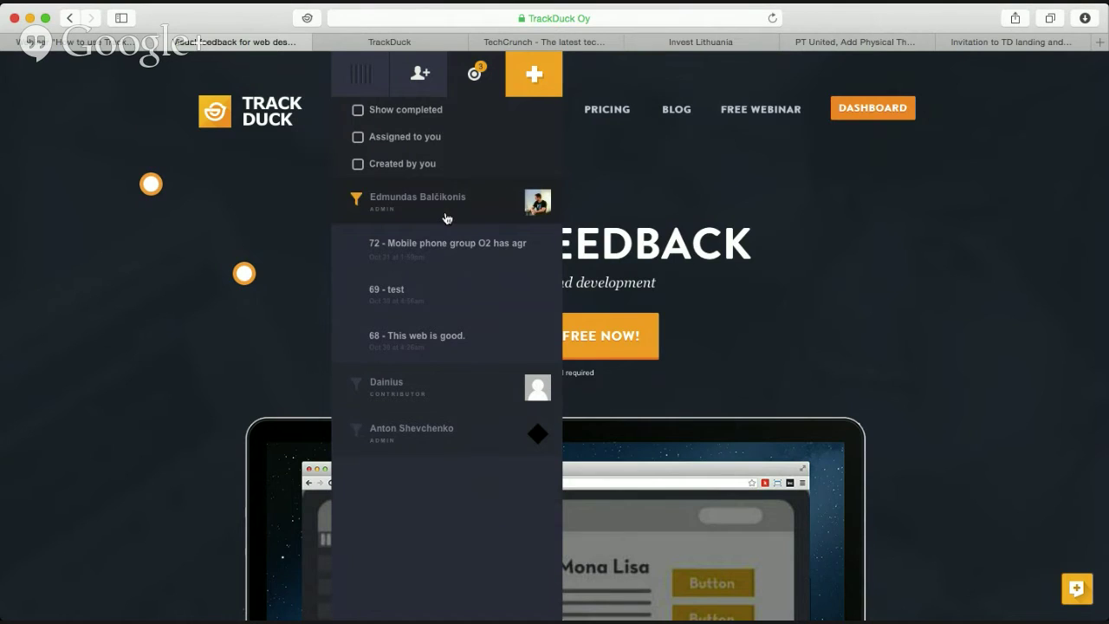
click(278, 340)
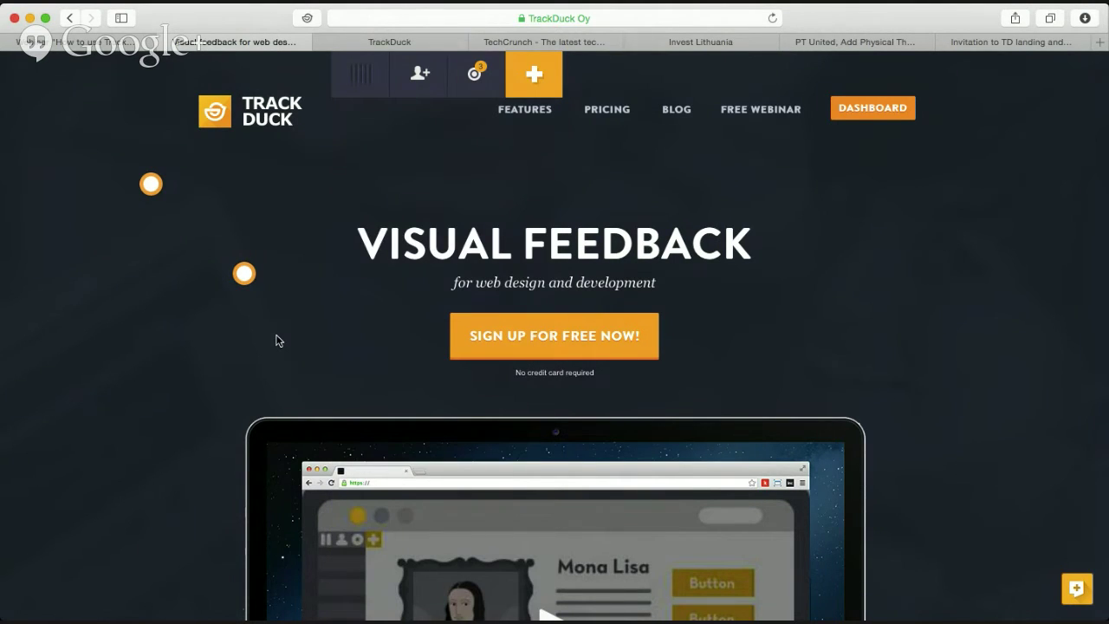
click(475, 87)
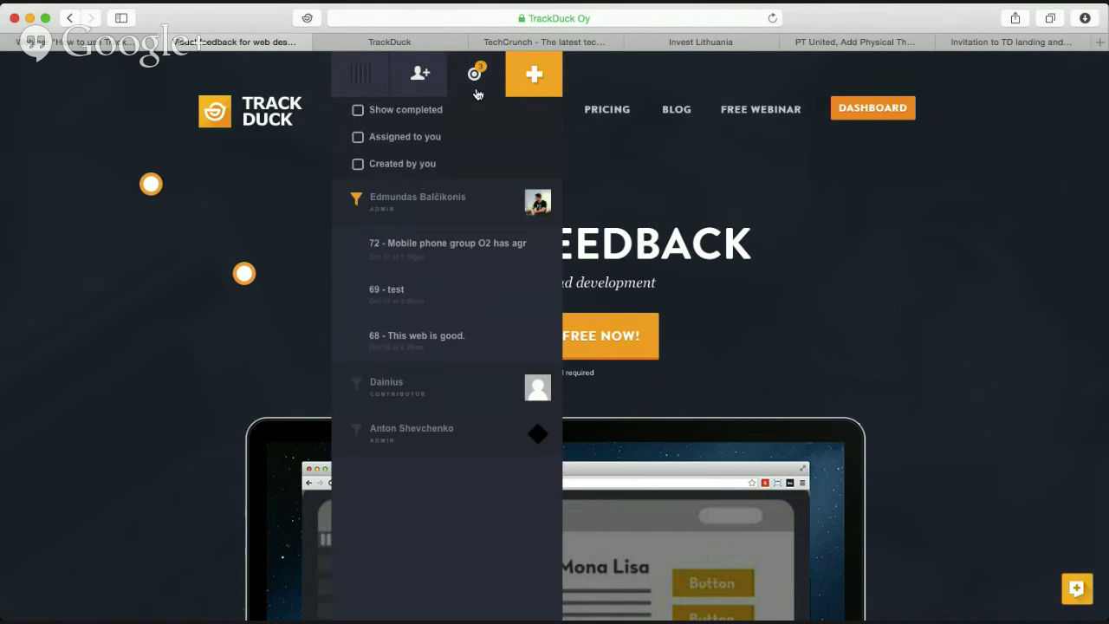
click(416, 167)
click(255, 220)
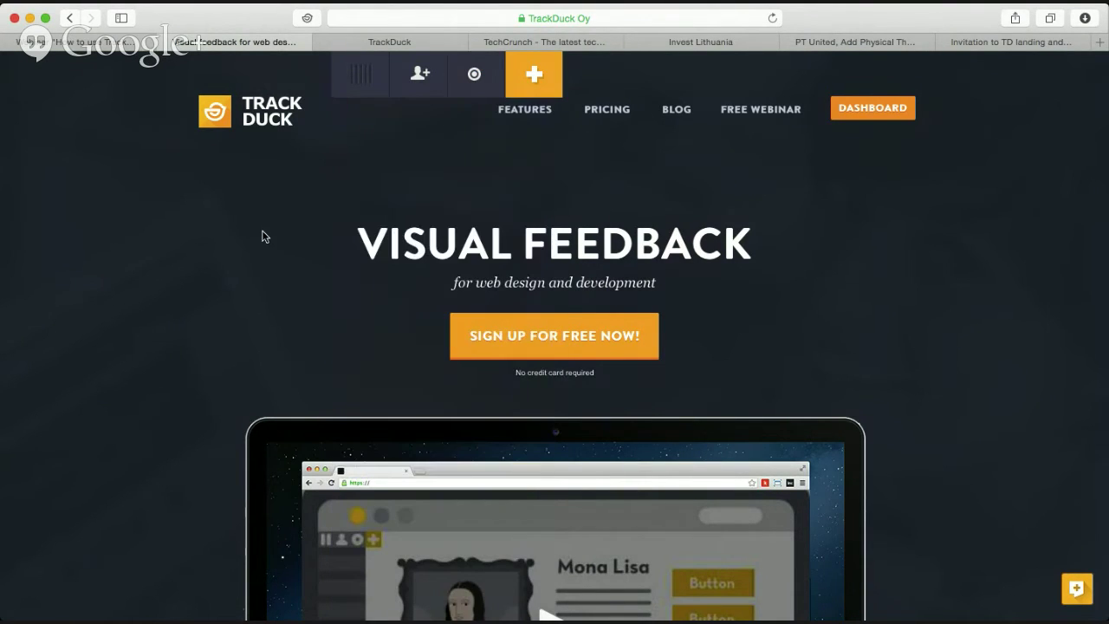
click(476, 83)
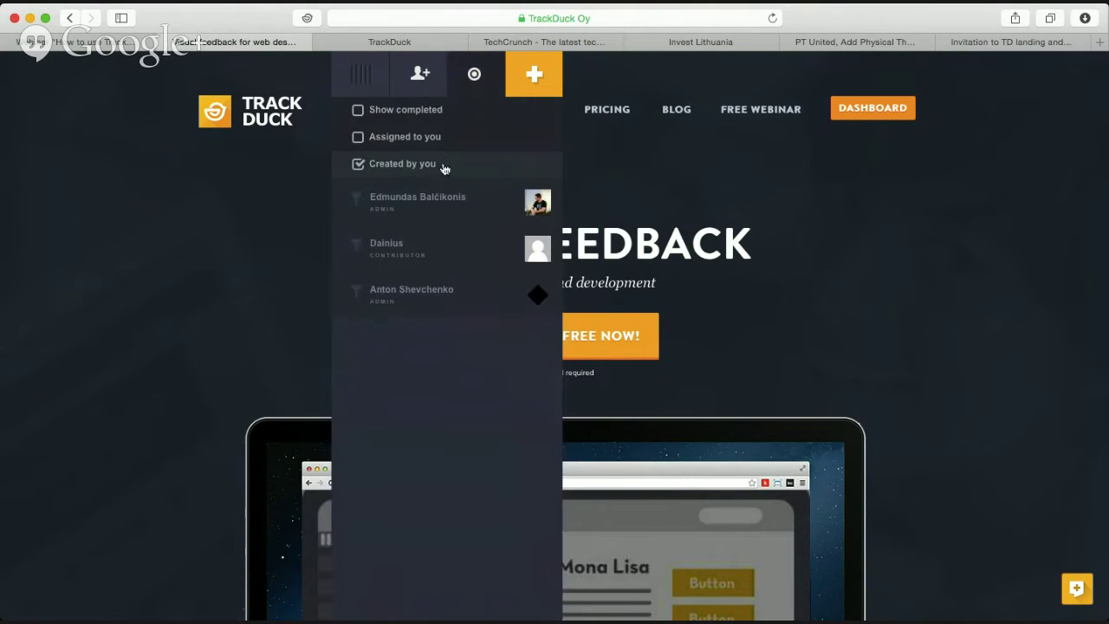
click(444, 164)
click(430, 141)
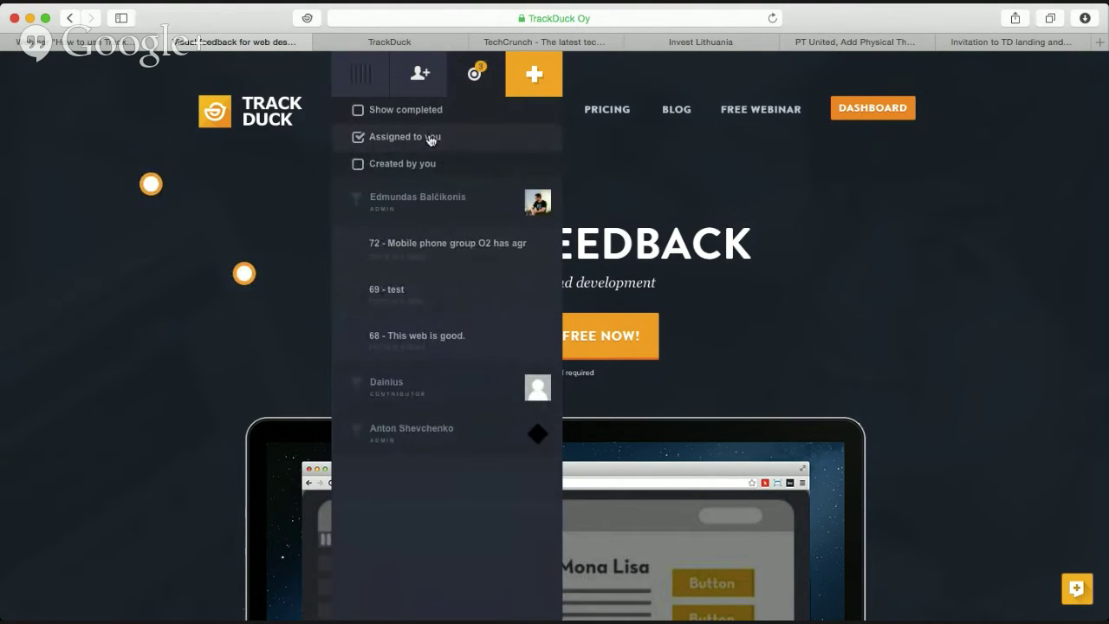
Preview the 'This web is good' task from the assigned list, then bring the list back up.
scroll(247, 215, down, 6)
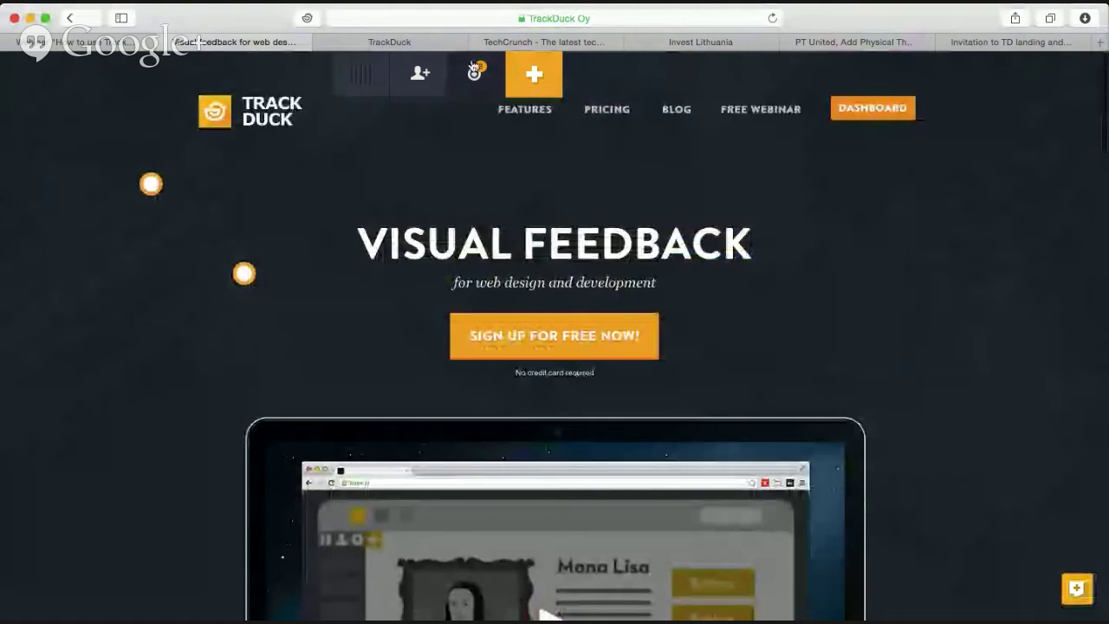
click(474, 71)
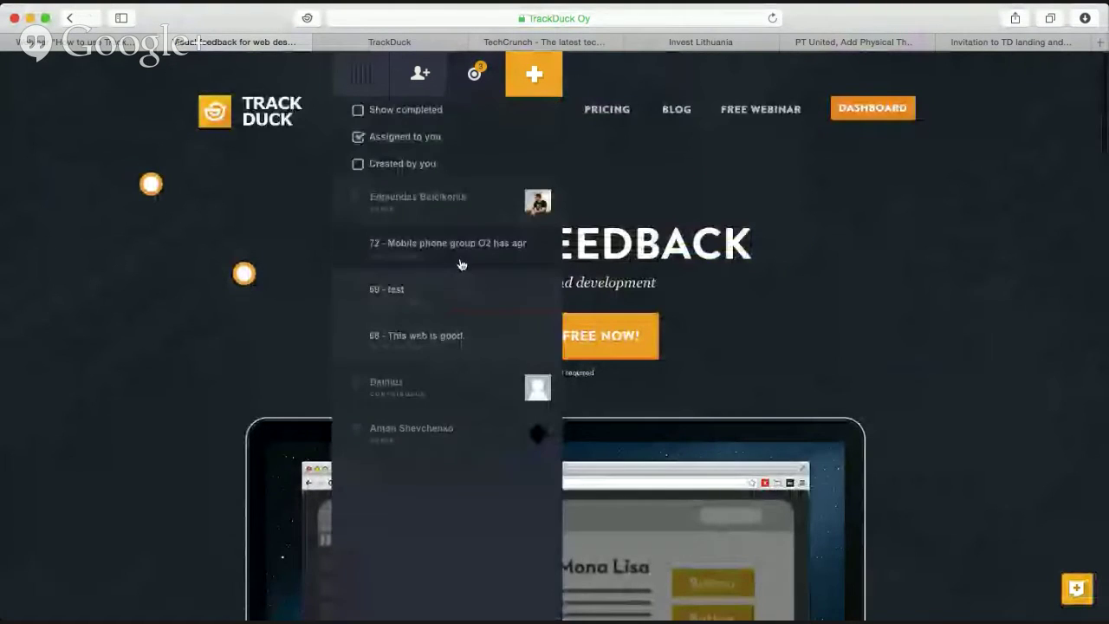
click(465, 337)
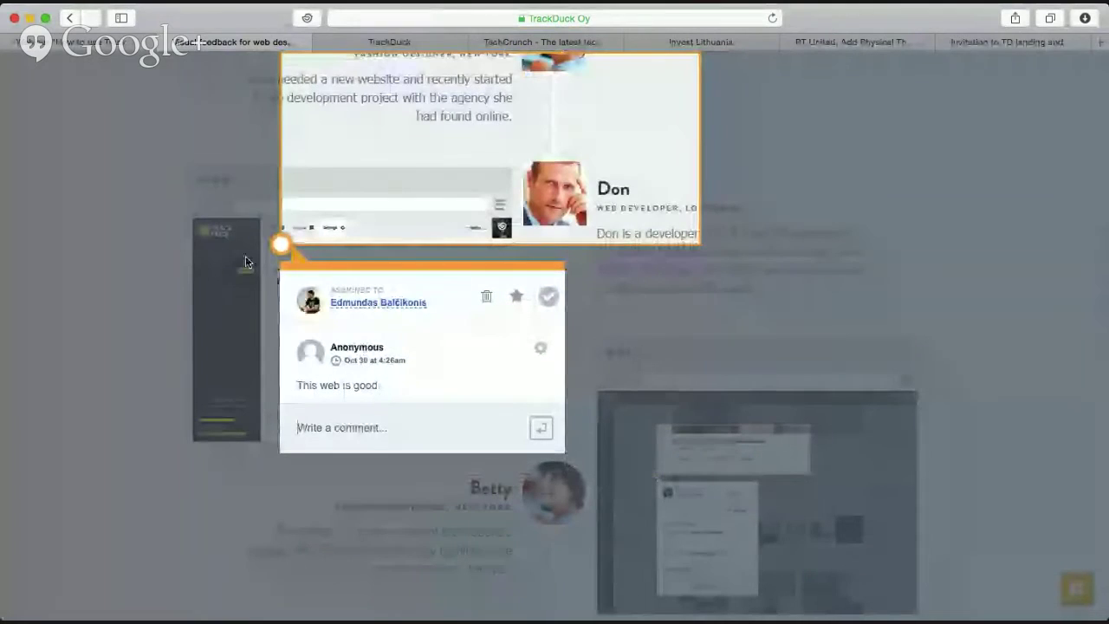
click(161, 195)
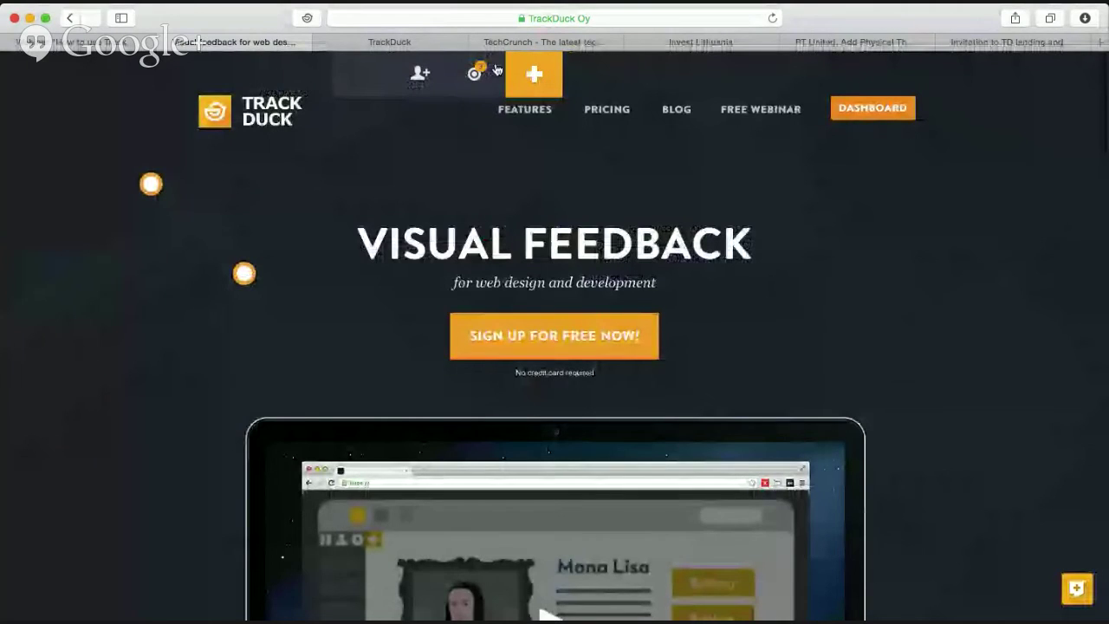
click(474, 73)
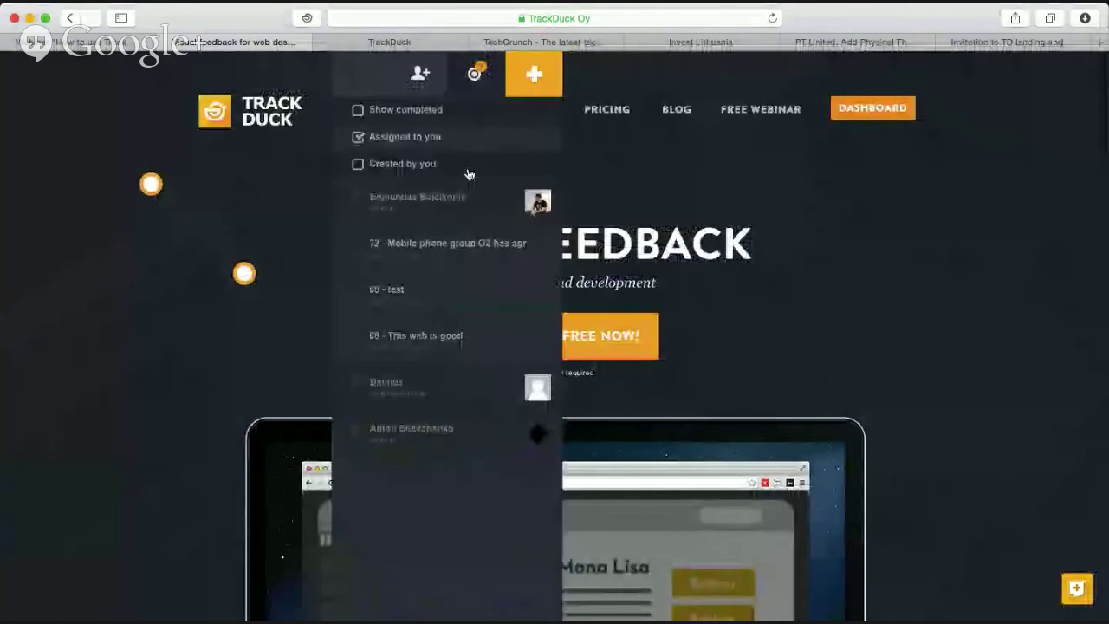
Read task 72's comment and close its card.
click(474, 264)
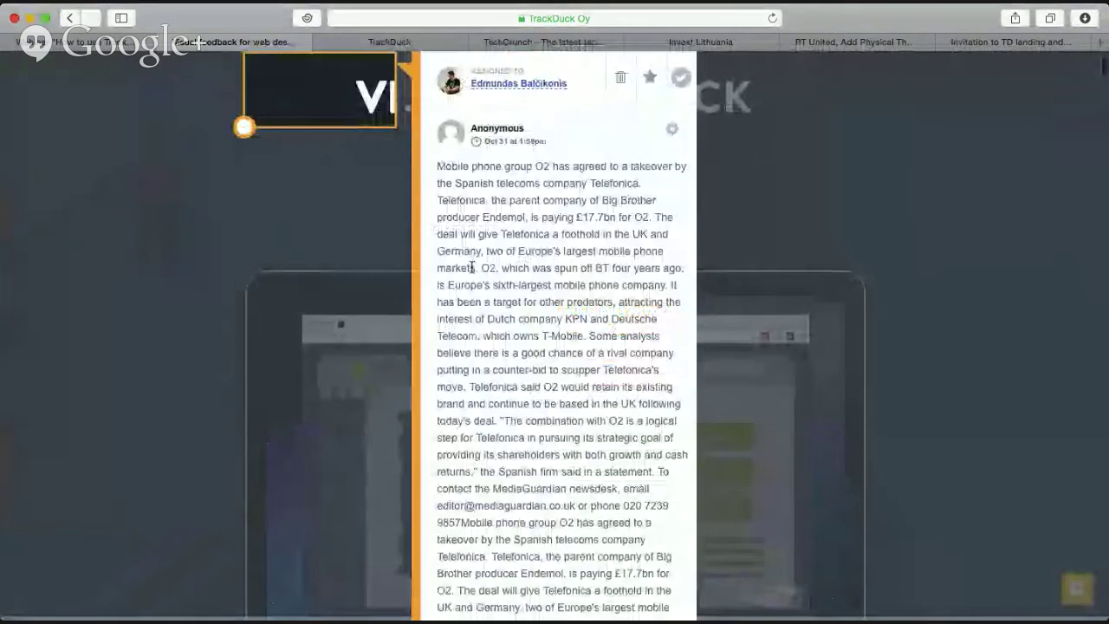
scroll(308, 297, down, 5)
scroll(321, 287, down, 5)
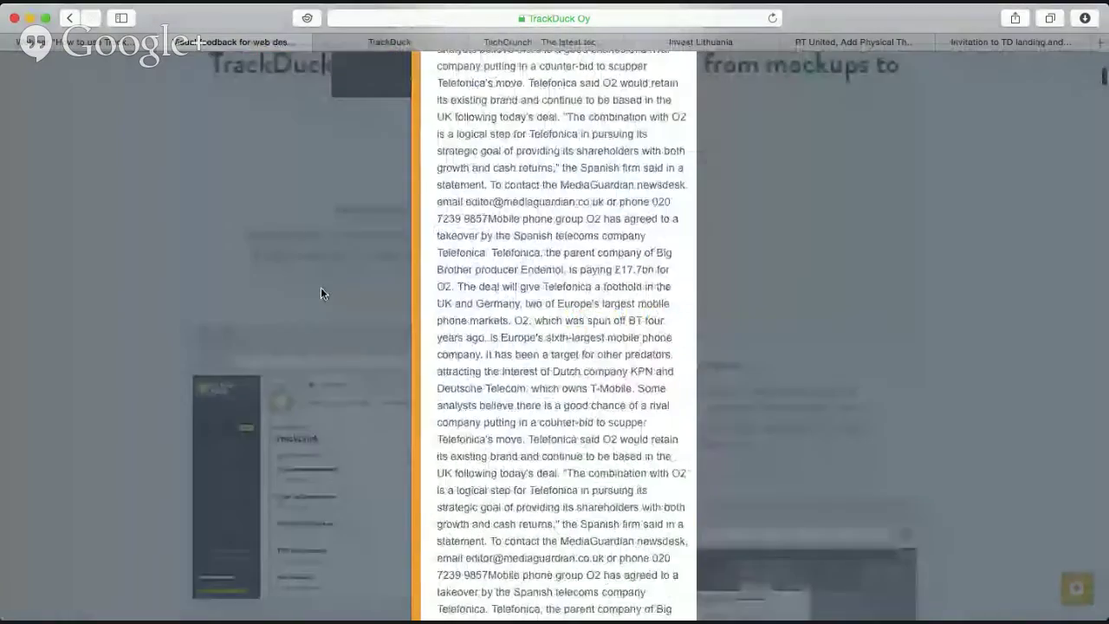
scroll(320, 287, up, 15)
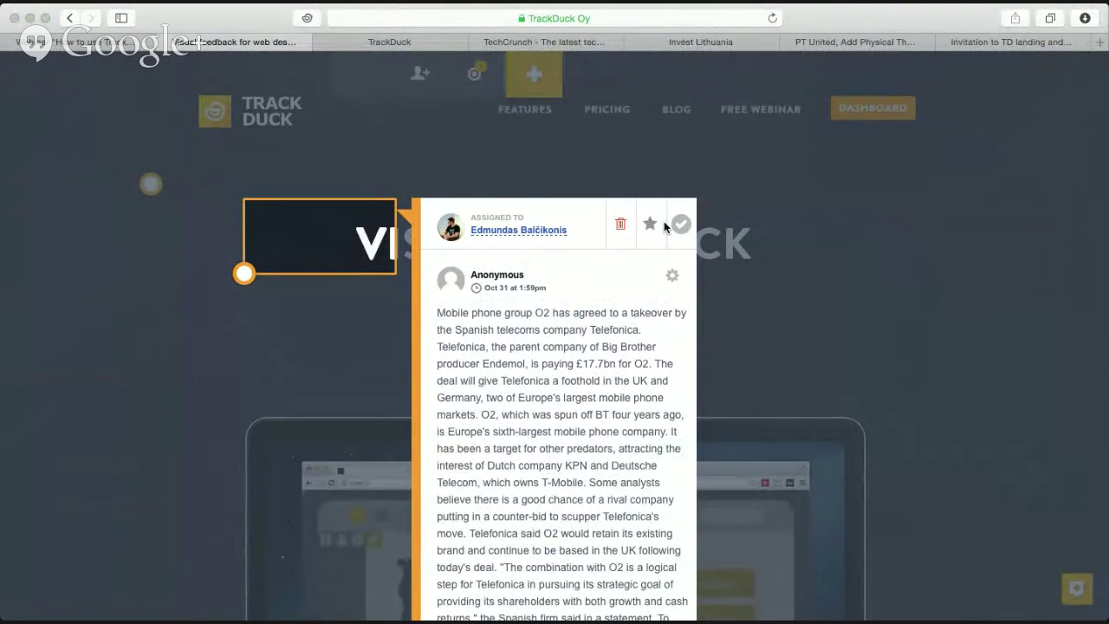
key(Escape)
click(475, 73)
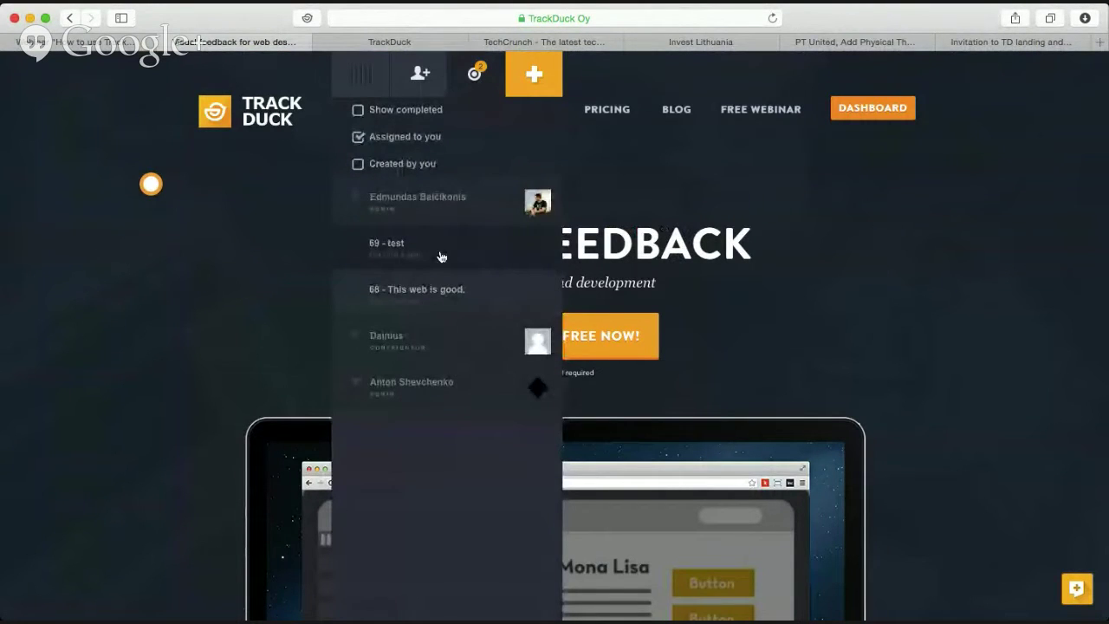
Inspect task '69 - test' OS and Chrome 38 details, then delete the task.
click(441, 253)
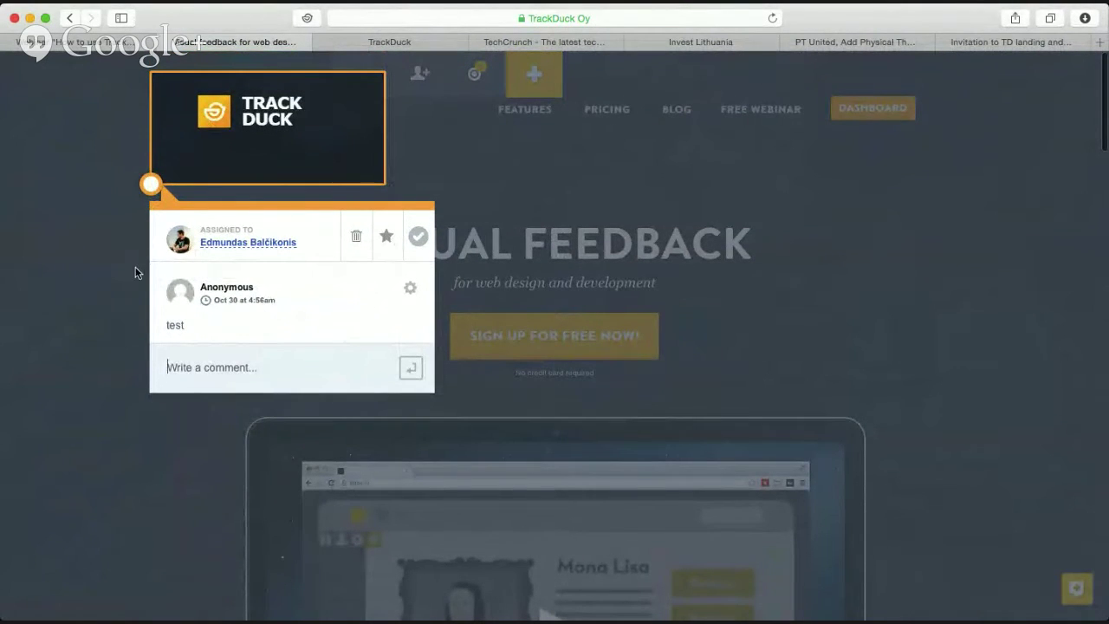
click(407, 287)
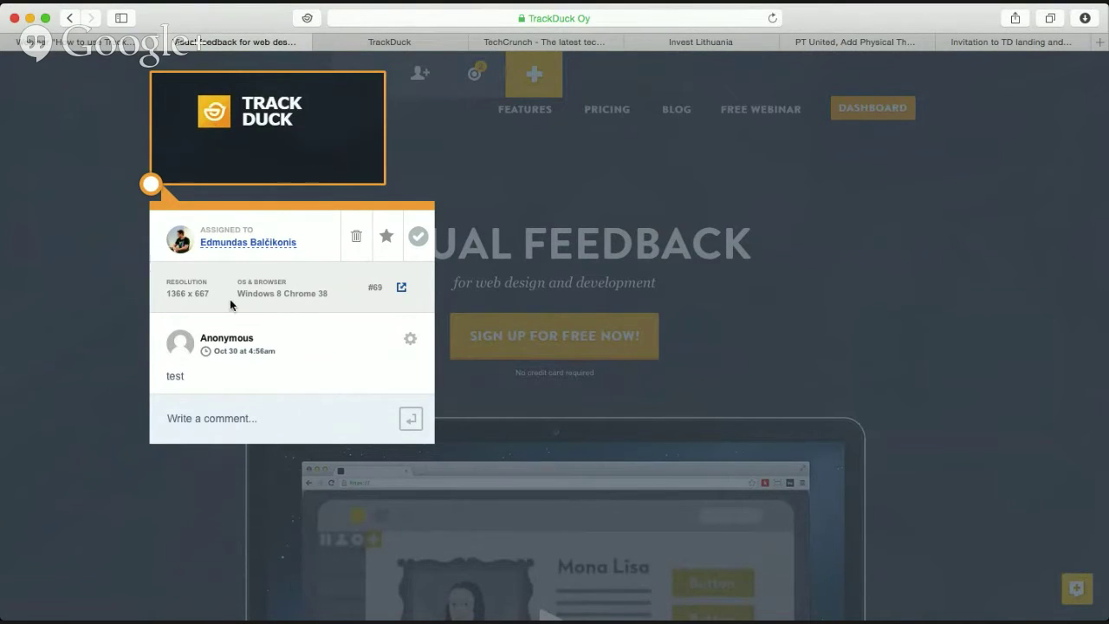
drag(232, 295, 275, 290)
click(281, 294)
drag(285, 295, 353, 296)
click(340, 305)
click(356, 239)
key(Return)
click(474, 74)
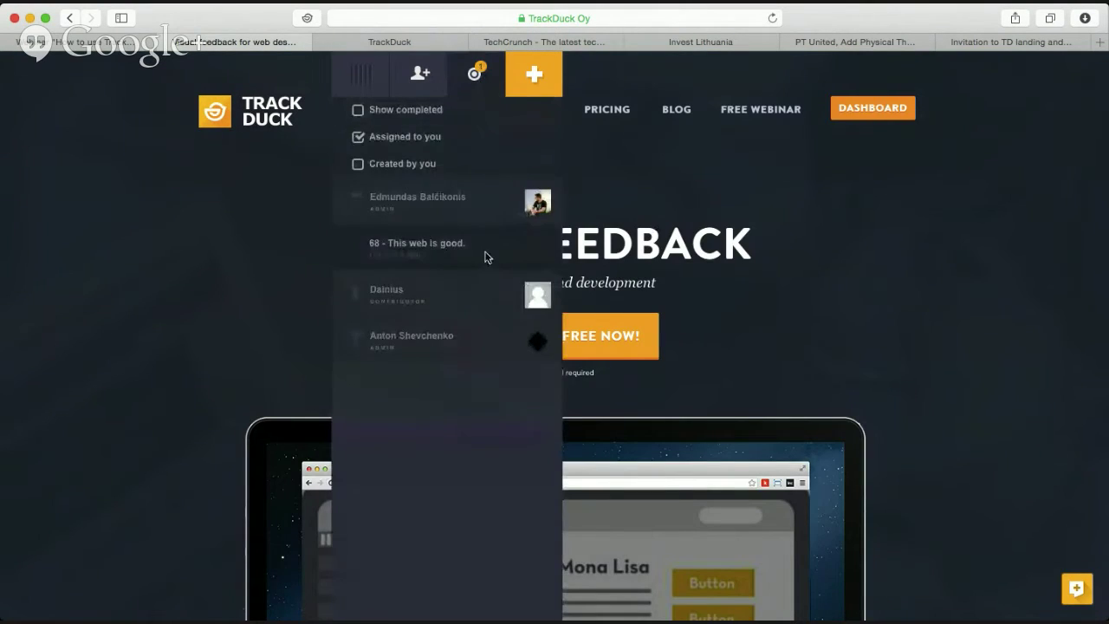
Open task '68 - This web is good' and check its Windows 8 / Chrome 38 browser details.
click(468, 251)
click(102, 182)
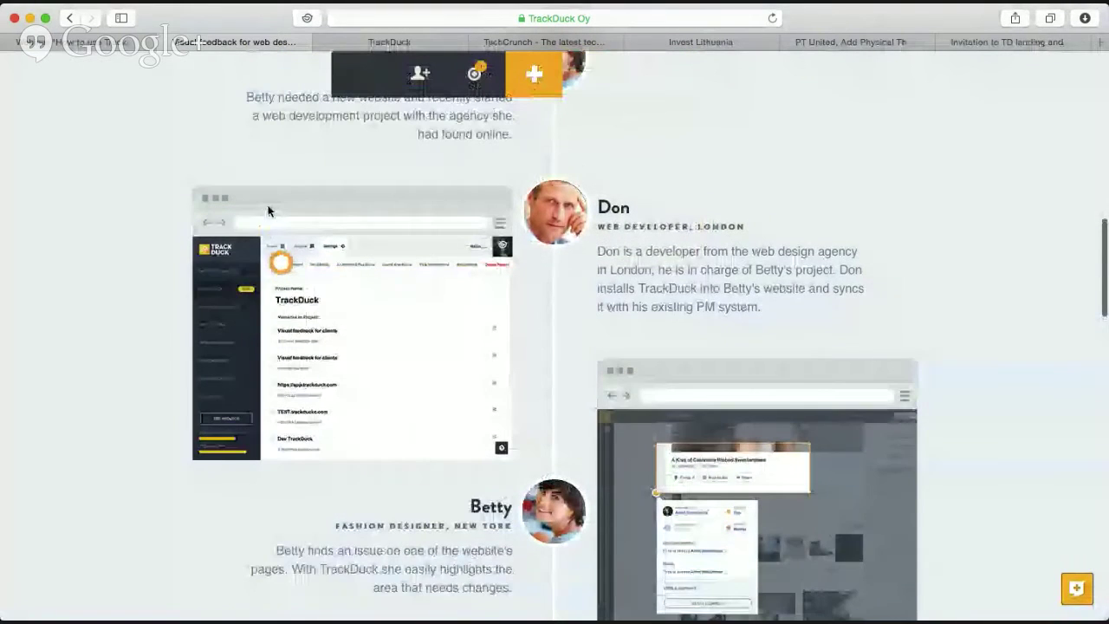
scroll(58, 182, up, 3)
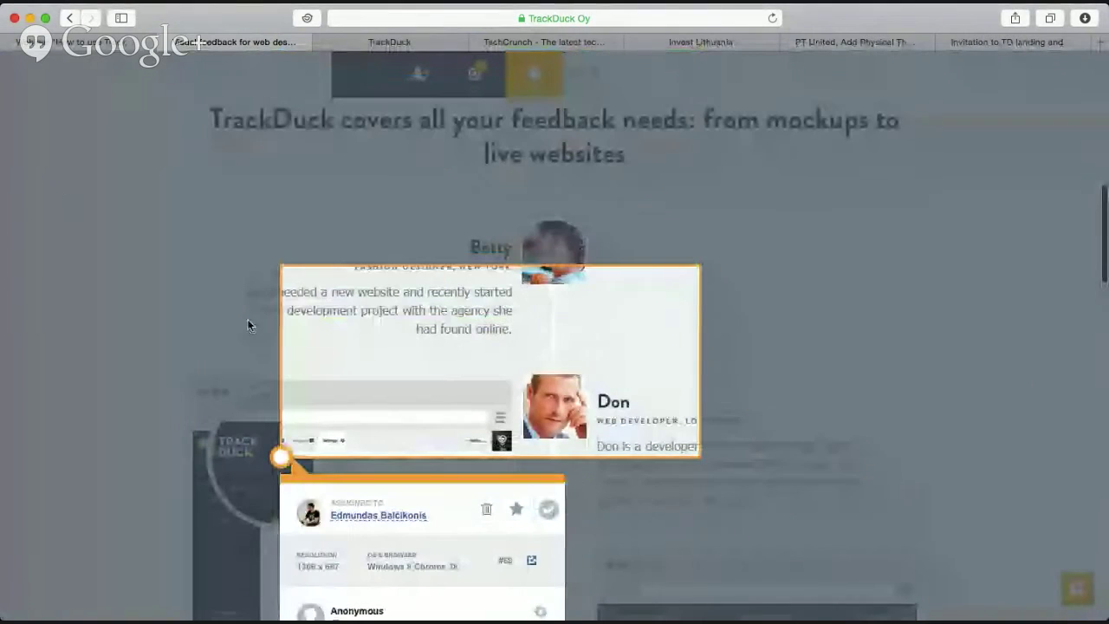
scroll(147, 346, down, 2)
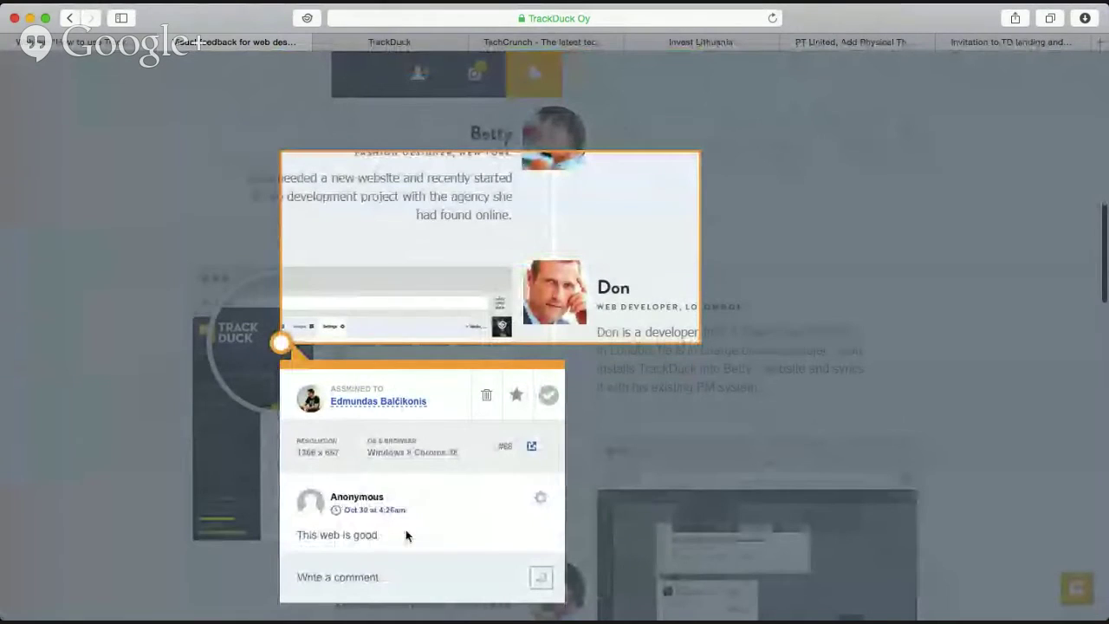
scroll(407, 535, down, 1)
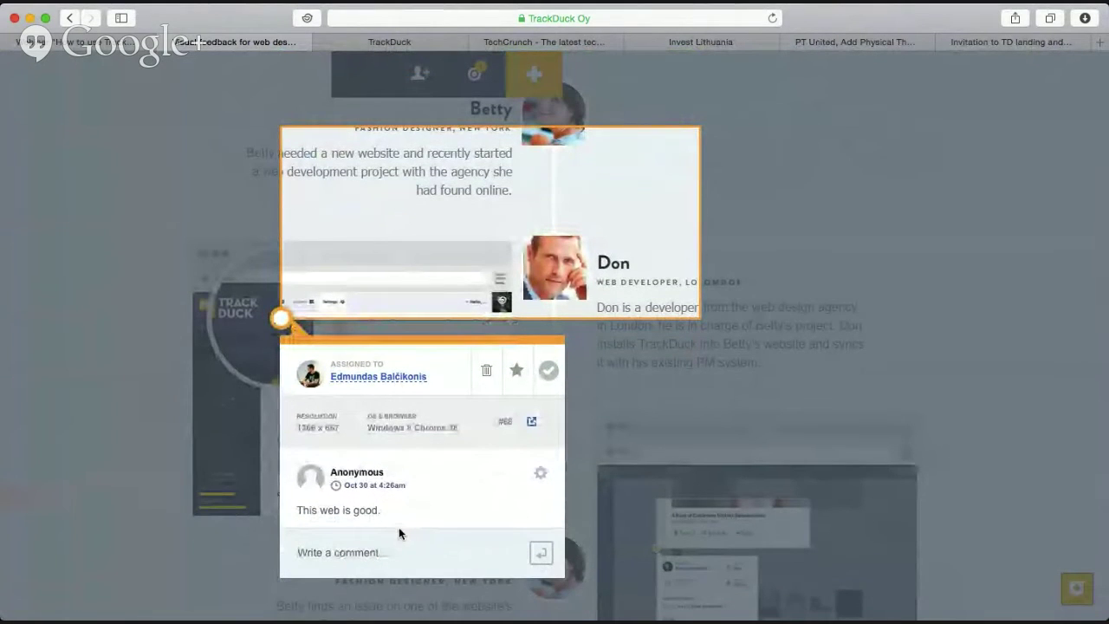
drag(297, 512, 391, 513)
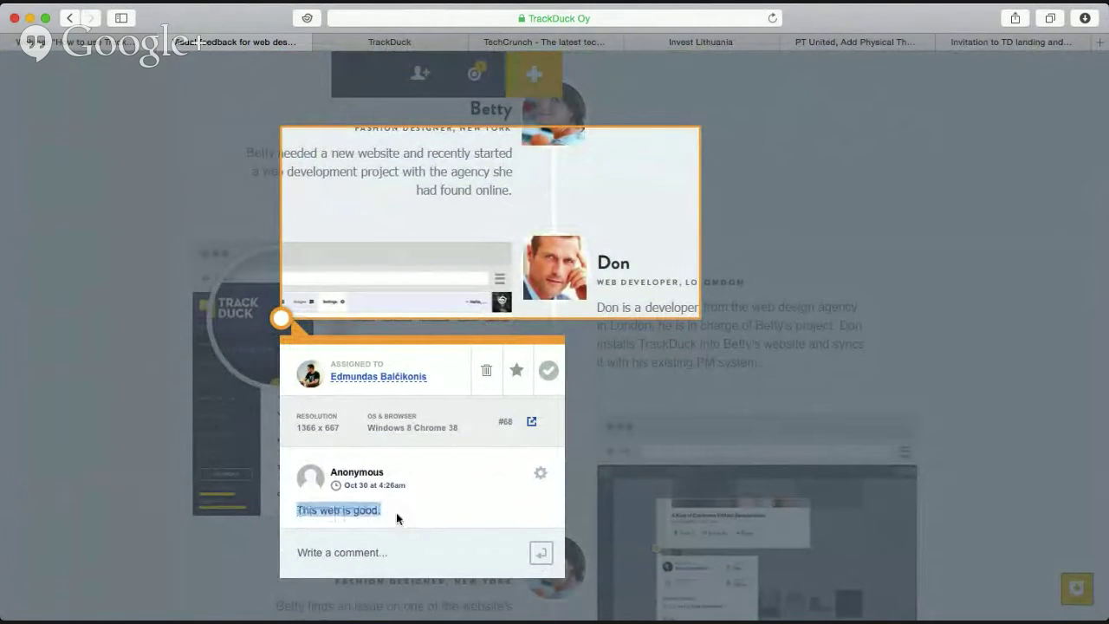
drag(366, 427, 468, 426)
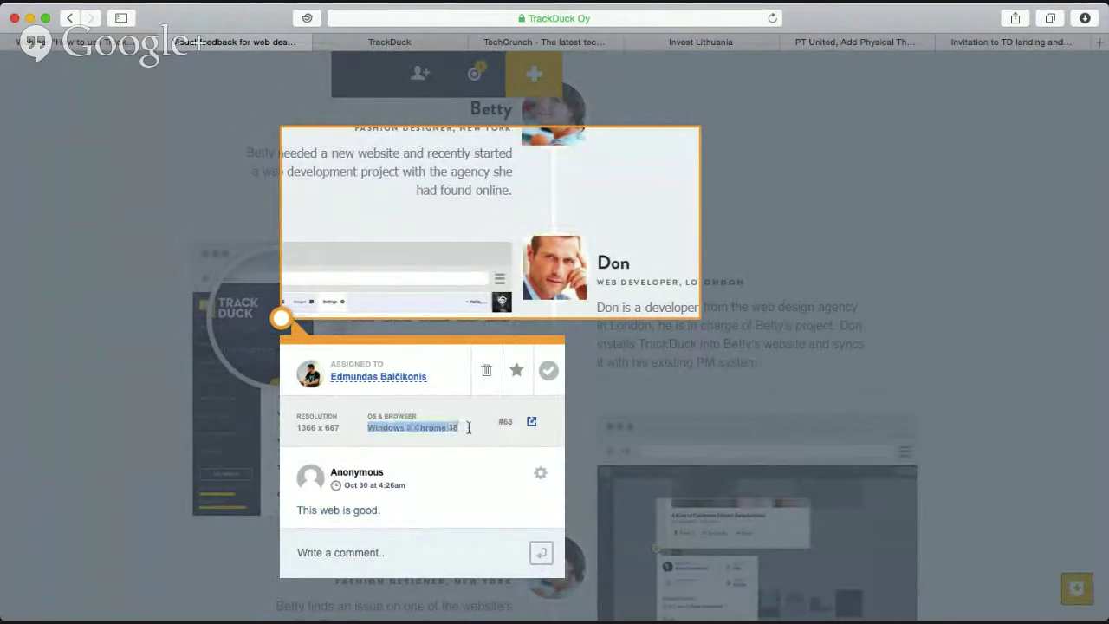
click(469, 430)
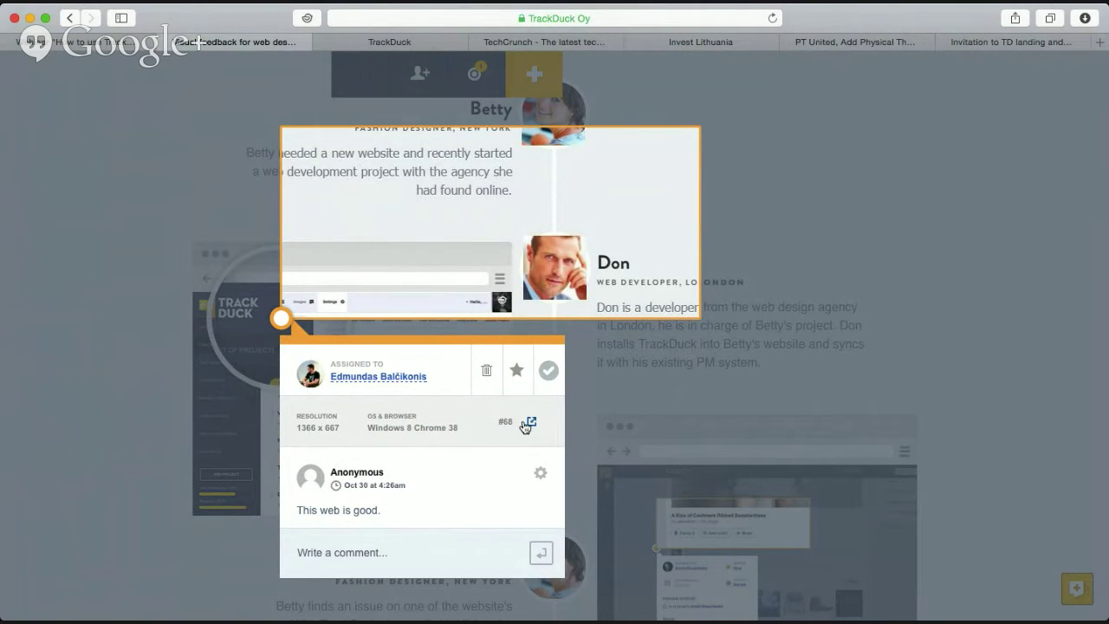
Close task 68's card and switch to the Invest Lithuania site.
click(662, 227)
scroll(583, 354, up, 1)
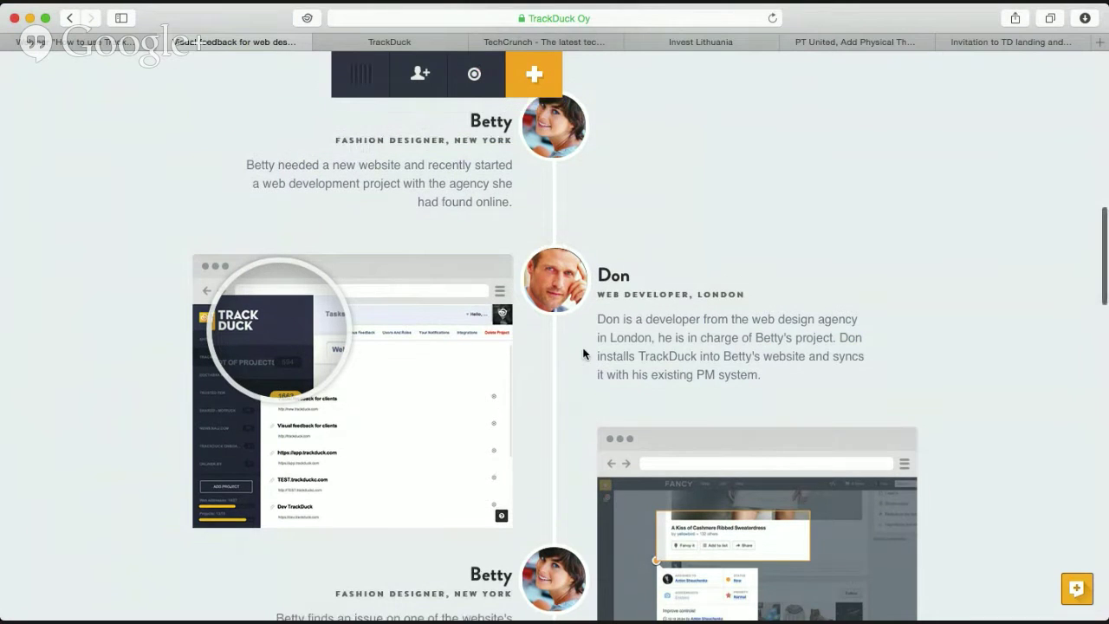
scroll(583, 353, up, 5)
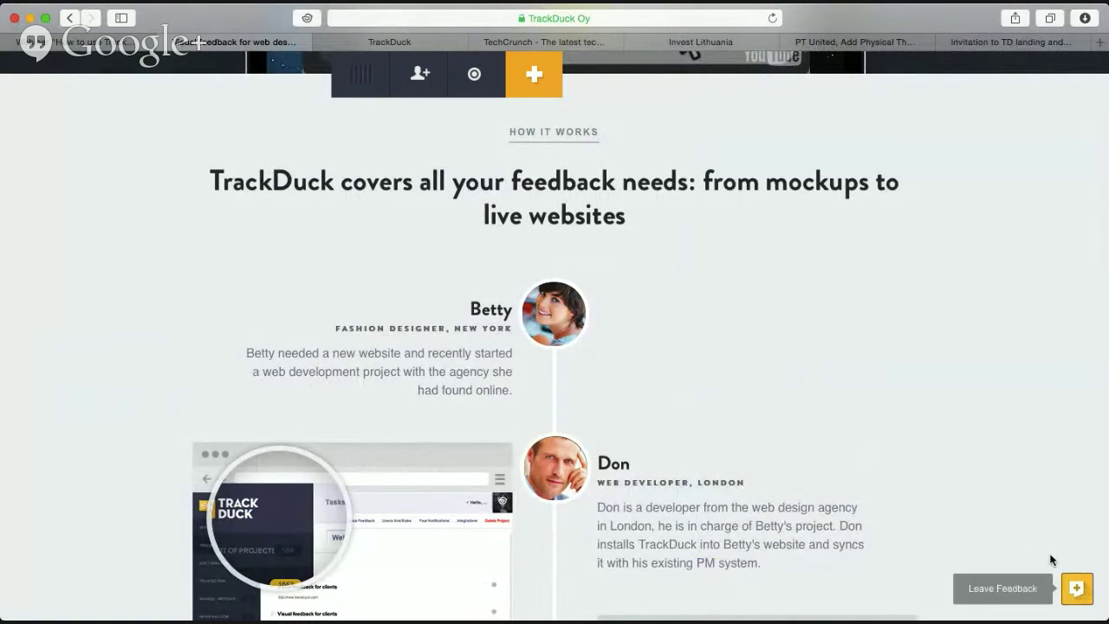
scroll(785, 460, up, 10)
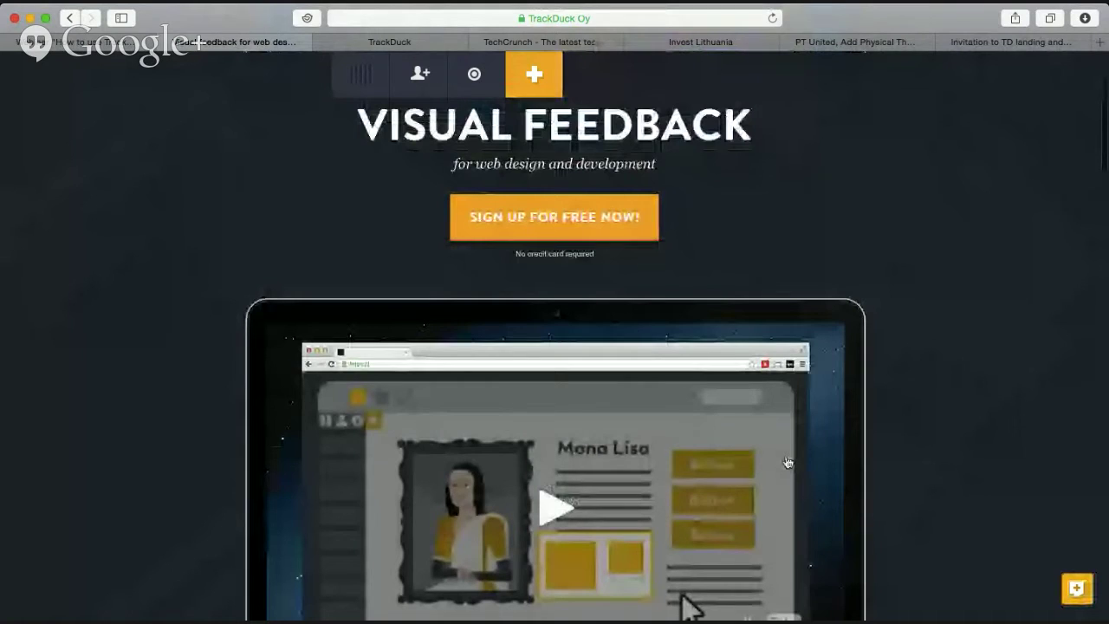
click(705, 42)
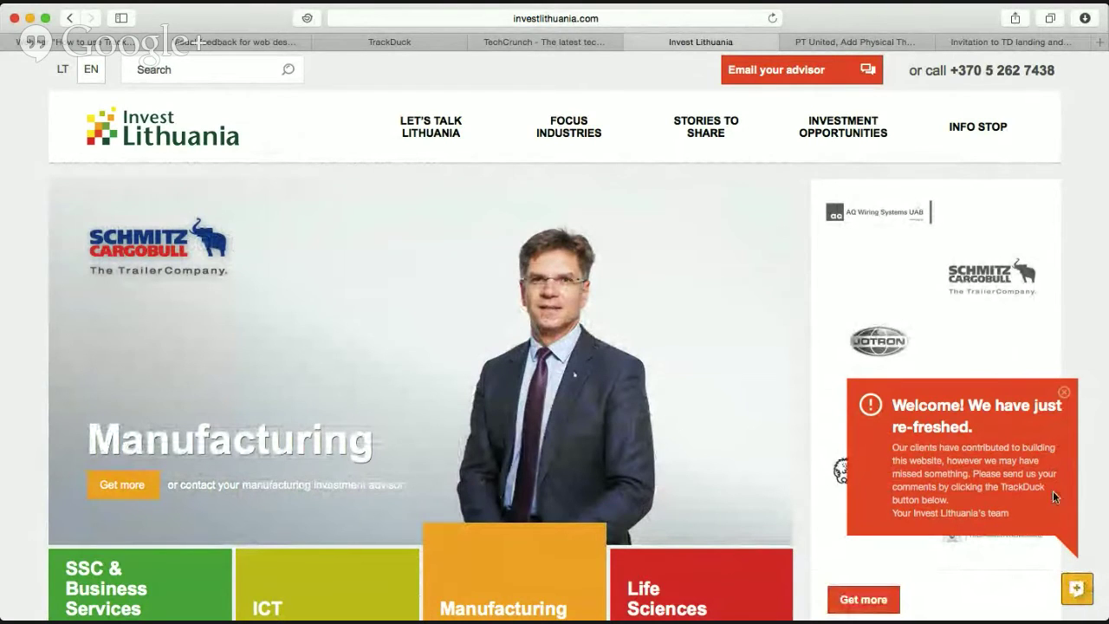
Dismiss the welcome message and mark the logo area with 'Test - showing track duck to the world!'.
click(1067, 395)
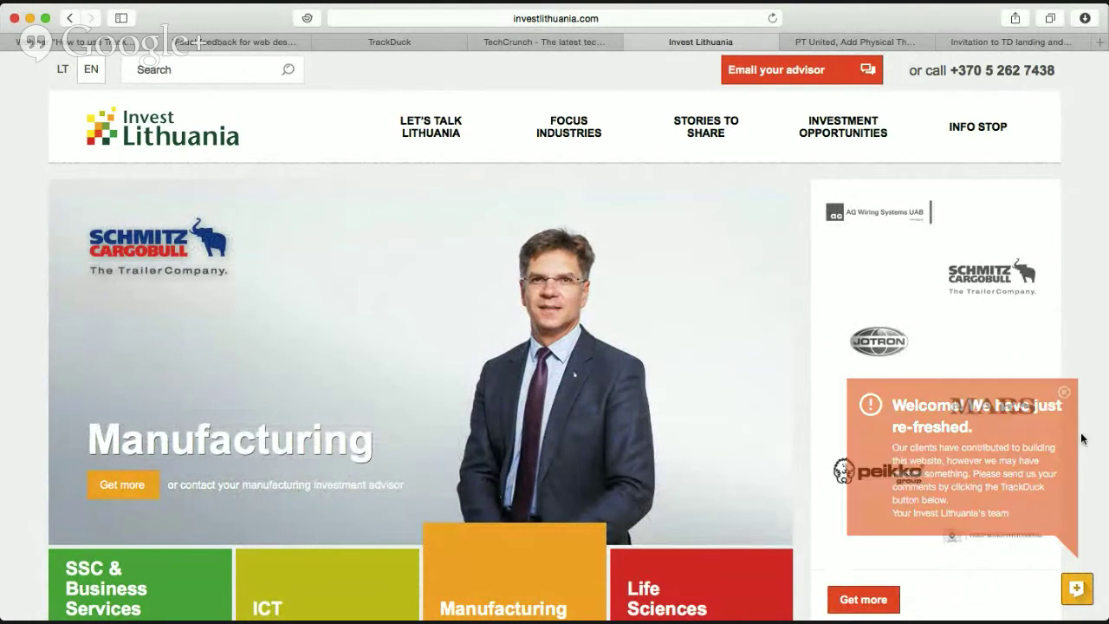
click(1077, 589)
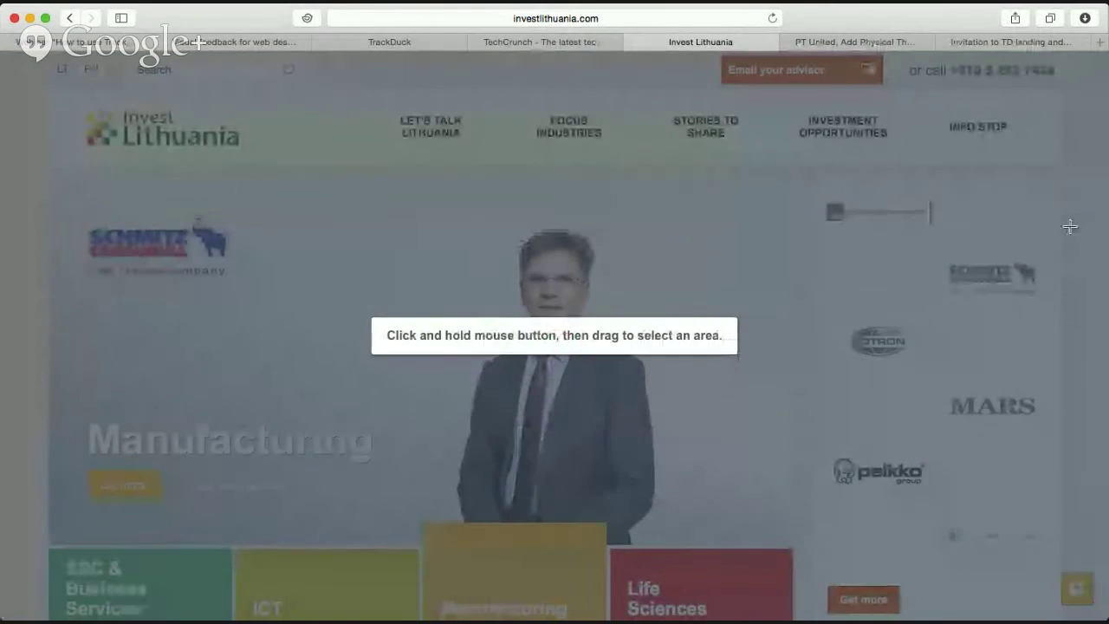
drag(1062, 221, 901, 339)
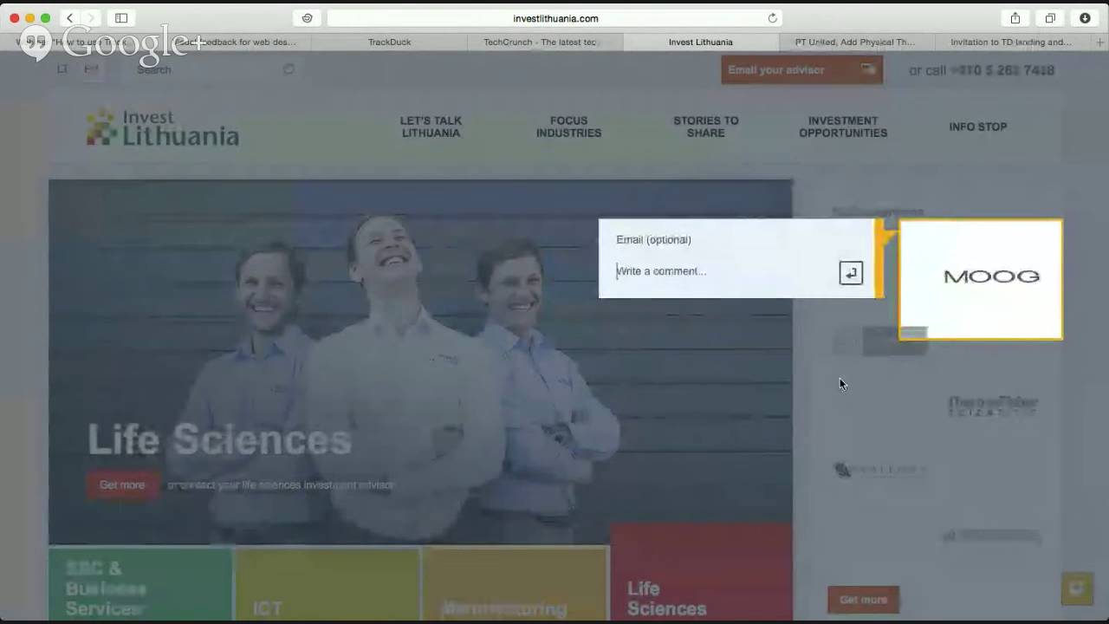
text(Test lknlknn)
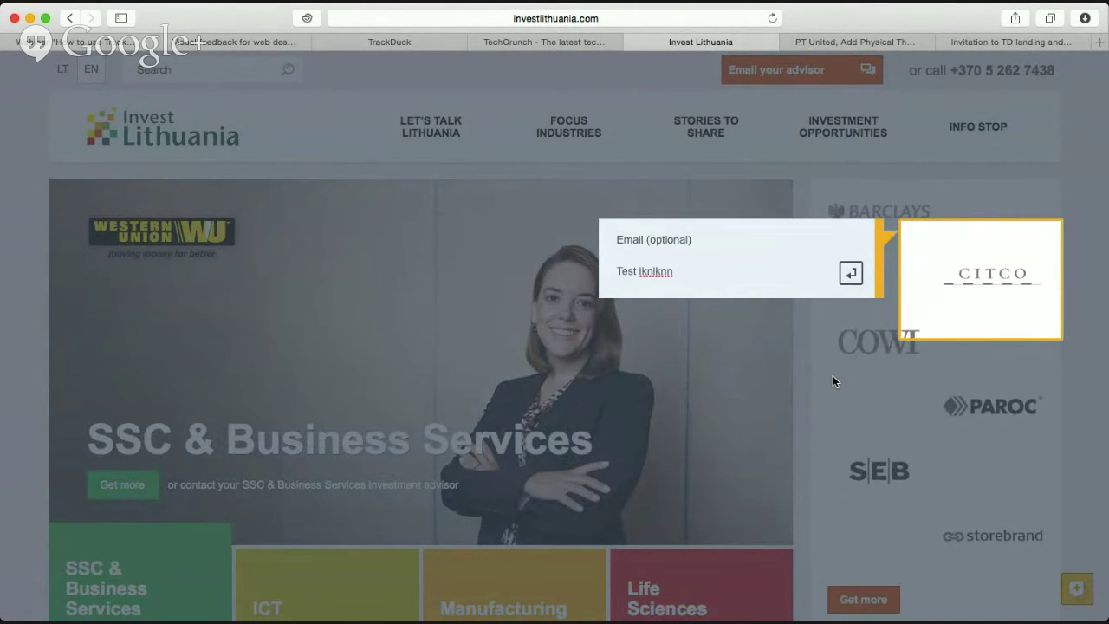
key(BackSpace)
key(BackSpace)
key(BackSpace)
key(BackSpace)
key(BackSpace)
key(BackSpace)
key(BackSpace)
key(BackSpace)
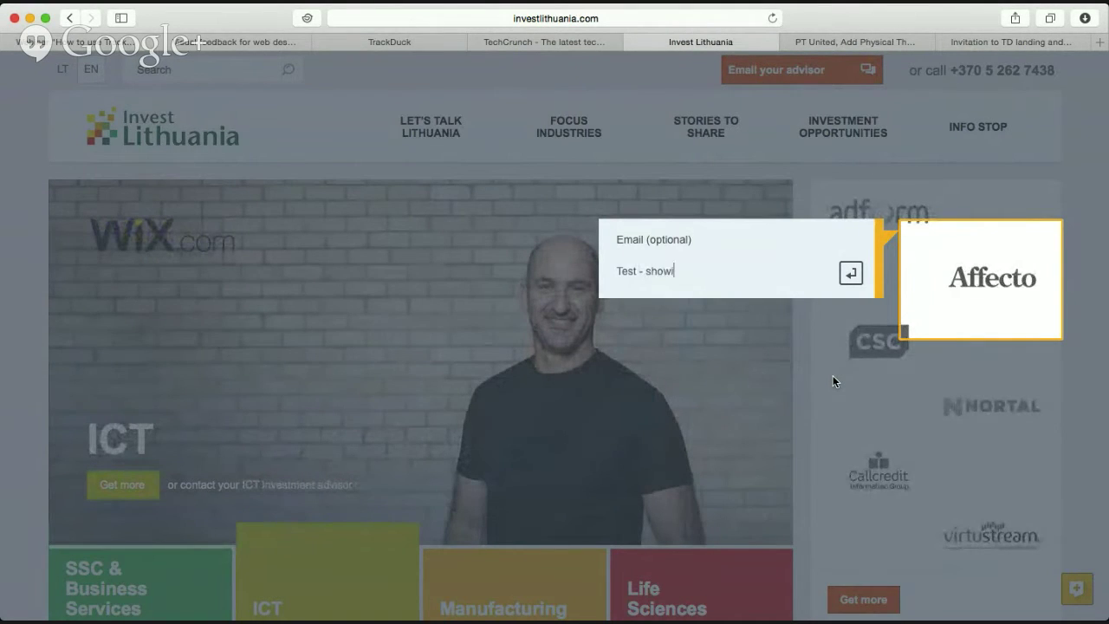
text(- showing track duck to the world!)
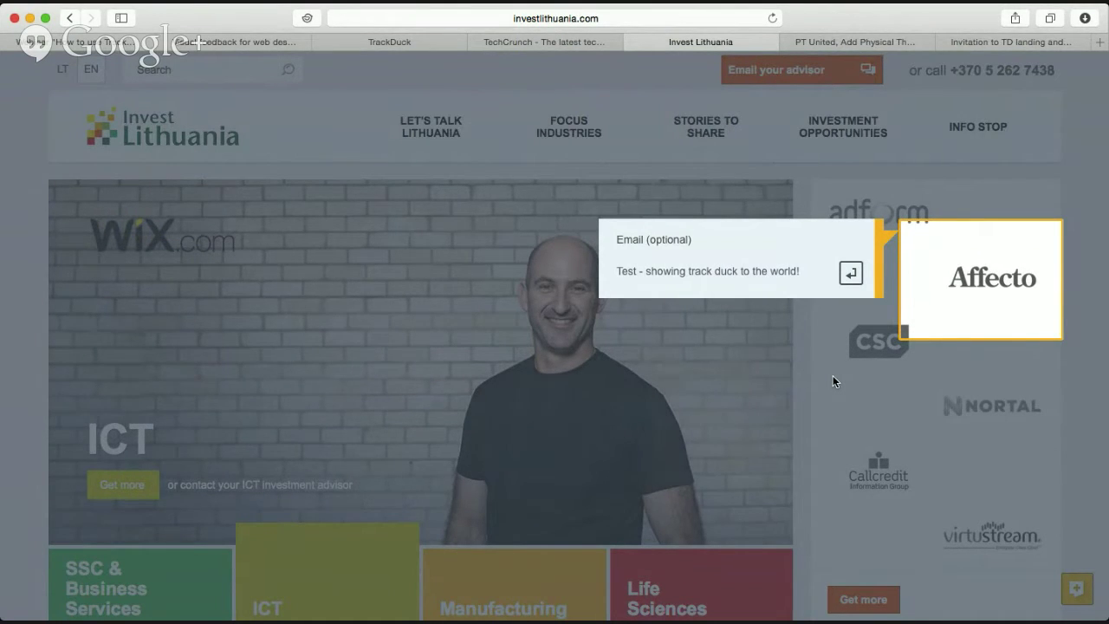
Add a contact e-mail address to the feedback and submit it.
click(667, 239)
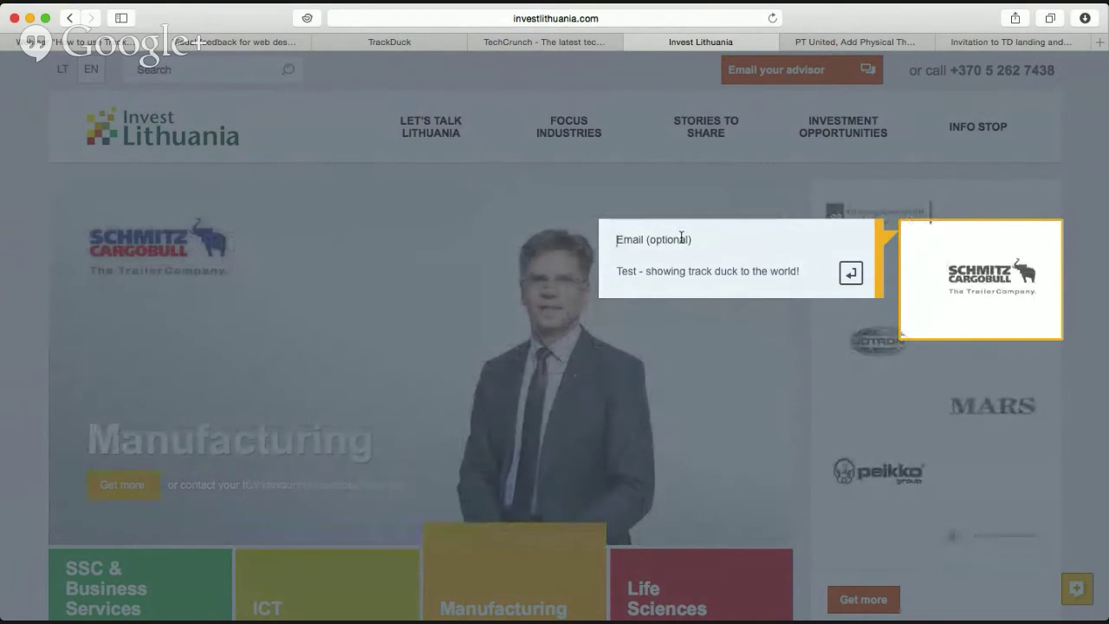
click(851, 273)
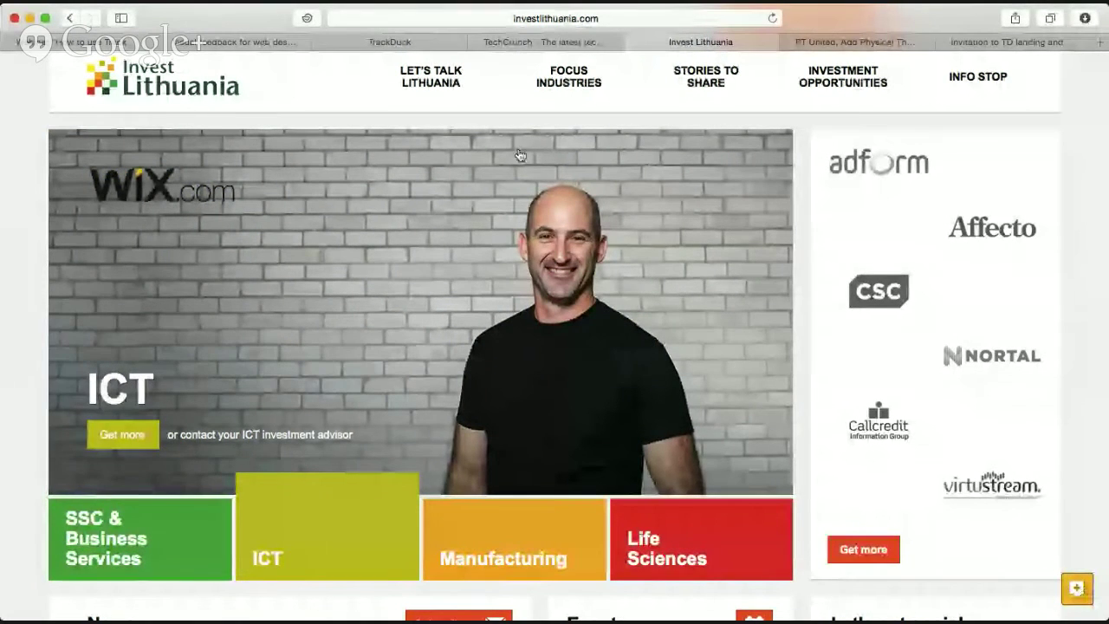
key(super+l)
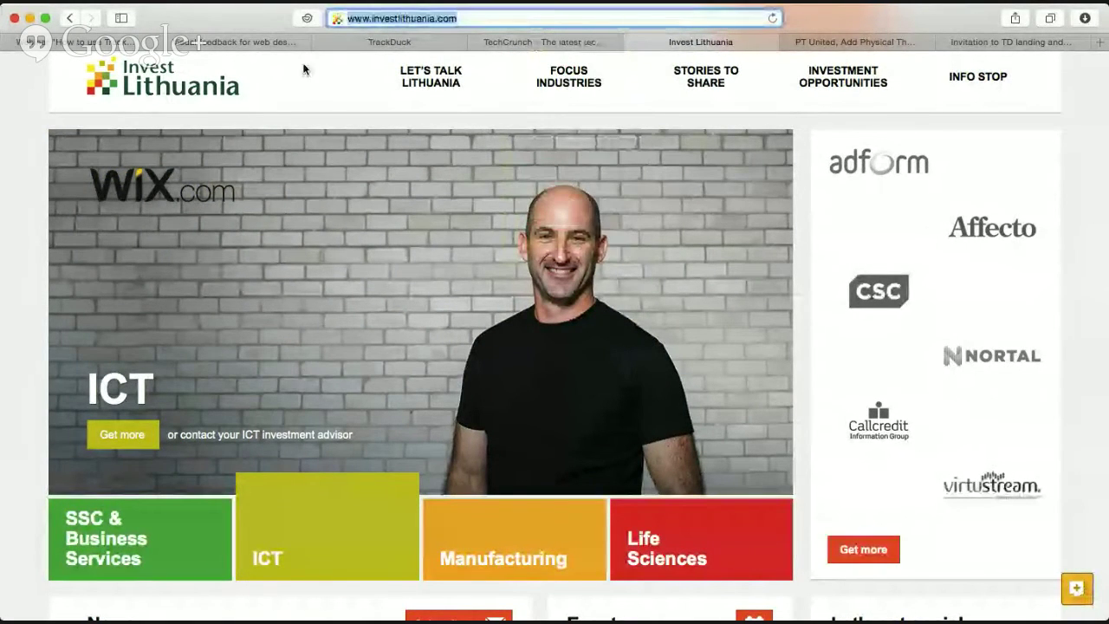
click(309, 121)
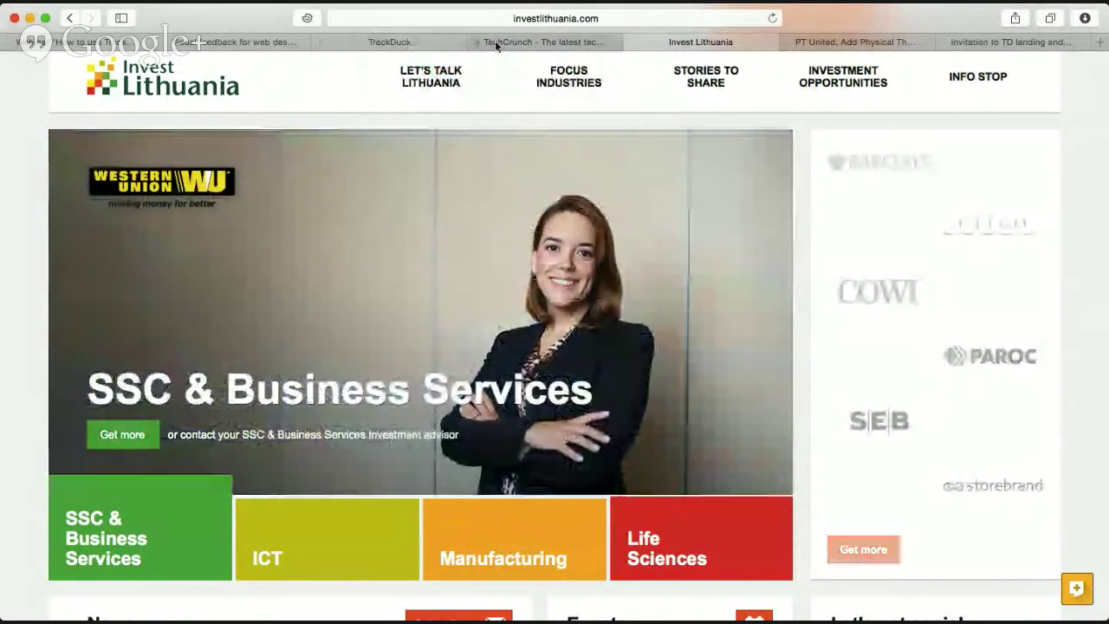
Pin a 'Test' comment on the landing page's Visual Feedback headline, then return to project settings.
click(265, 41)
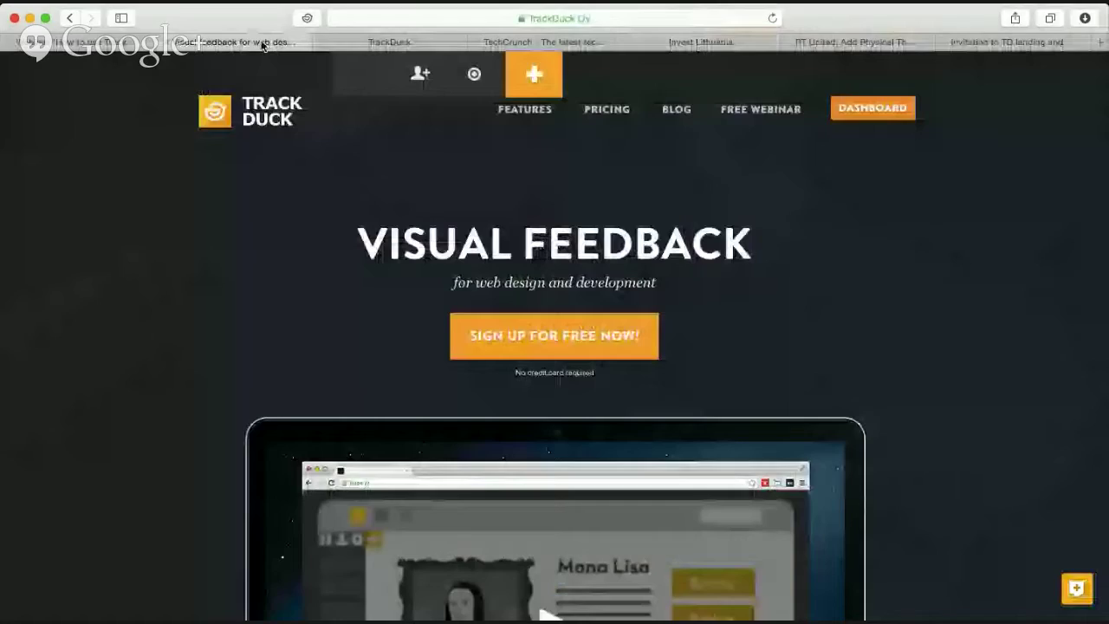
click(474, 74)
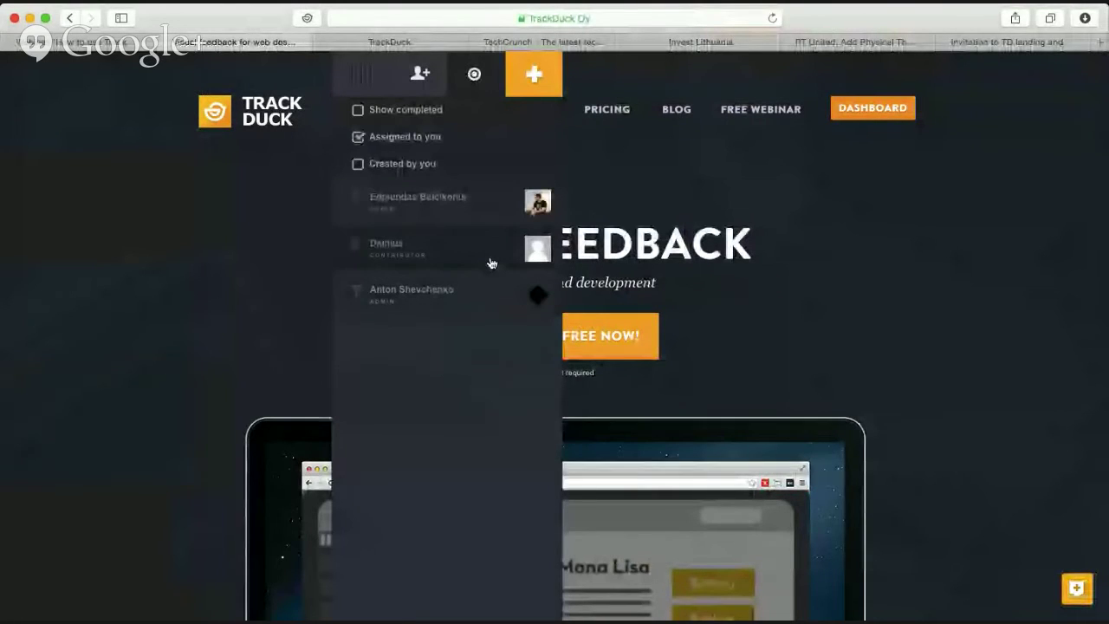
click(250, 199)
click(556, 78)
drag(497, 227, 743, 301)
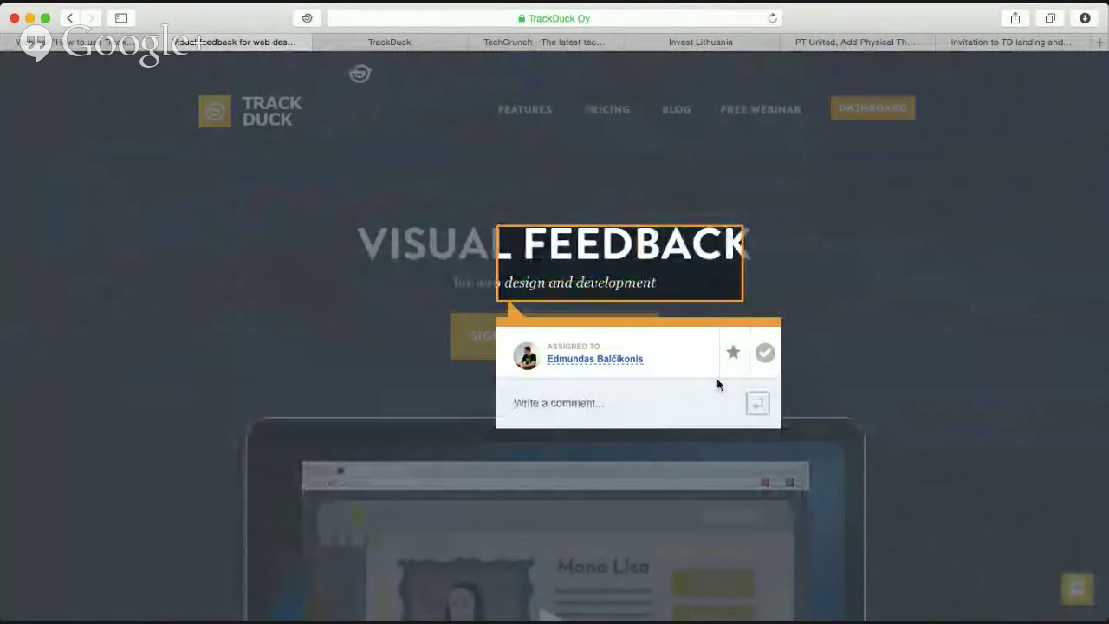
text(Test)
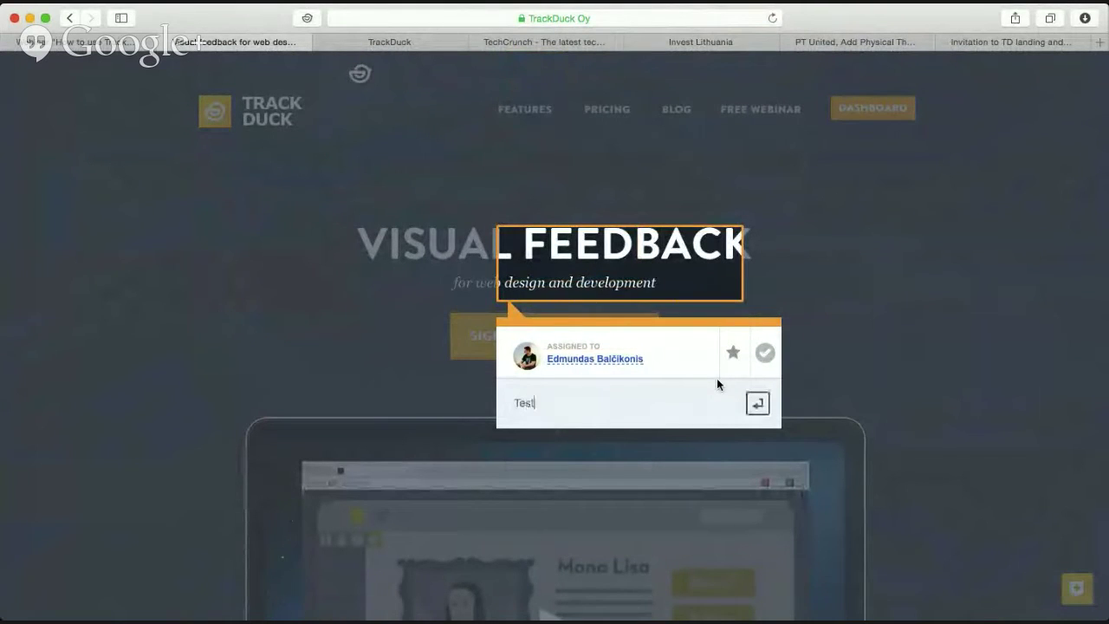
key(Return)
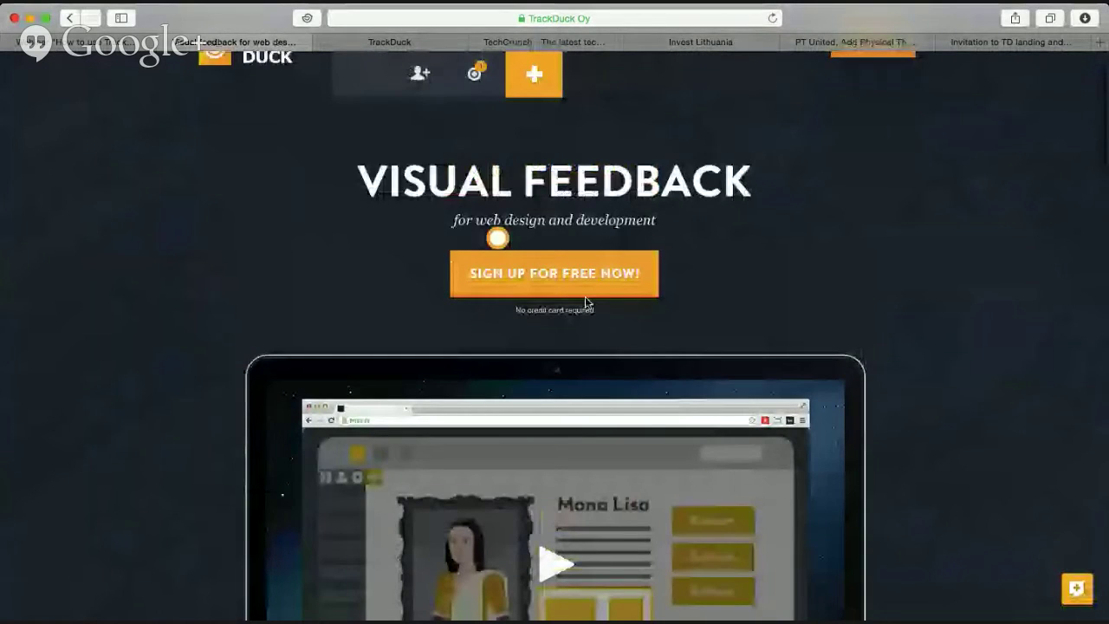
click(498, 239)
click(332, 199)
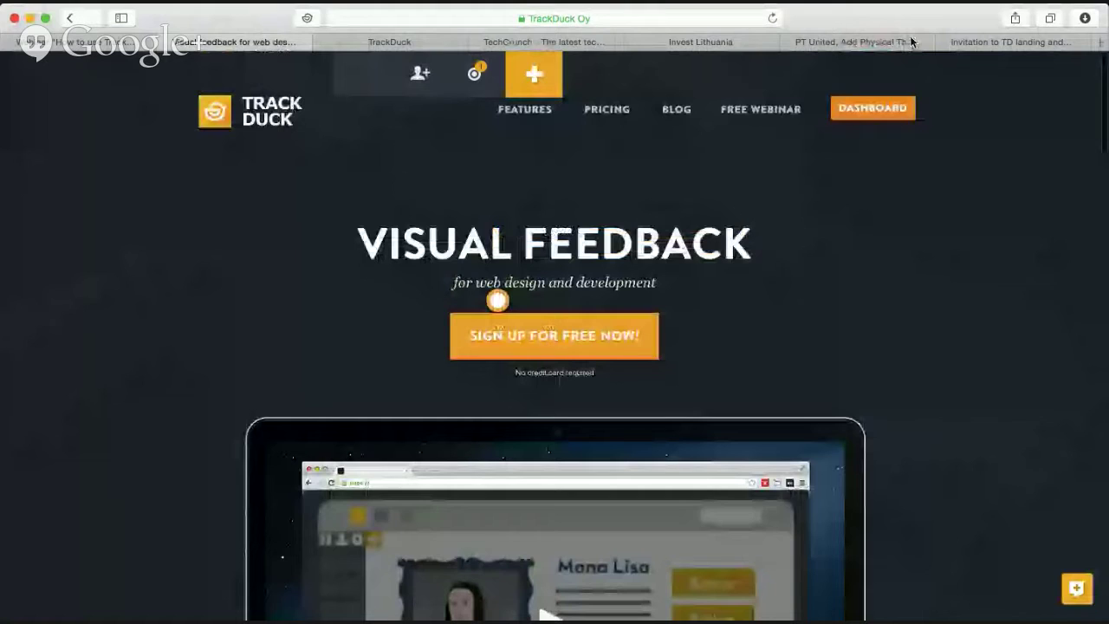
click(432, 40)
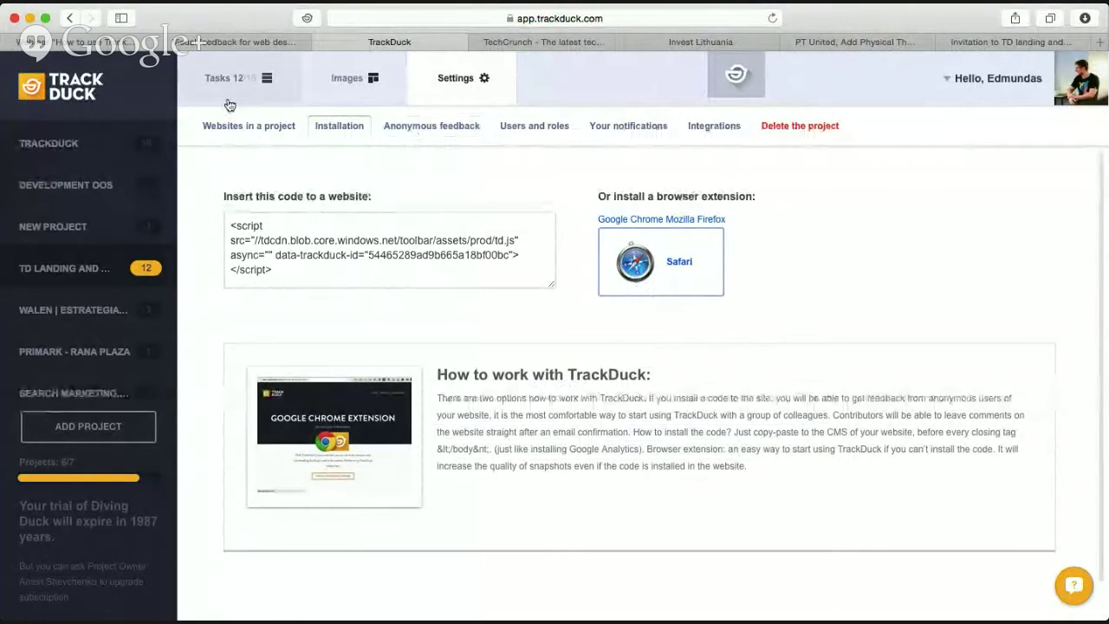
Open the Anonymous feedback settings, toggling anonymous feedback off and back on.
click(259, 71)
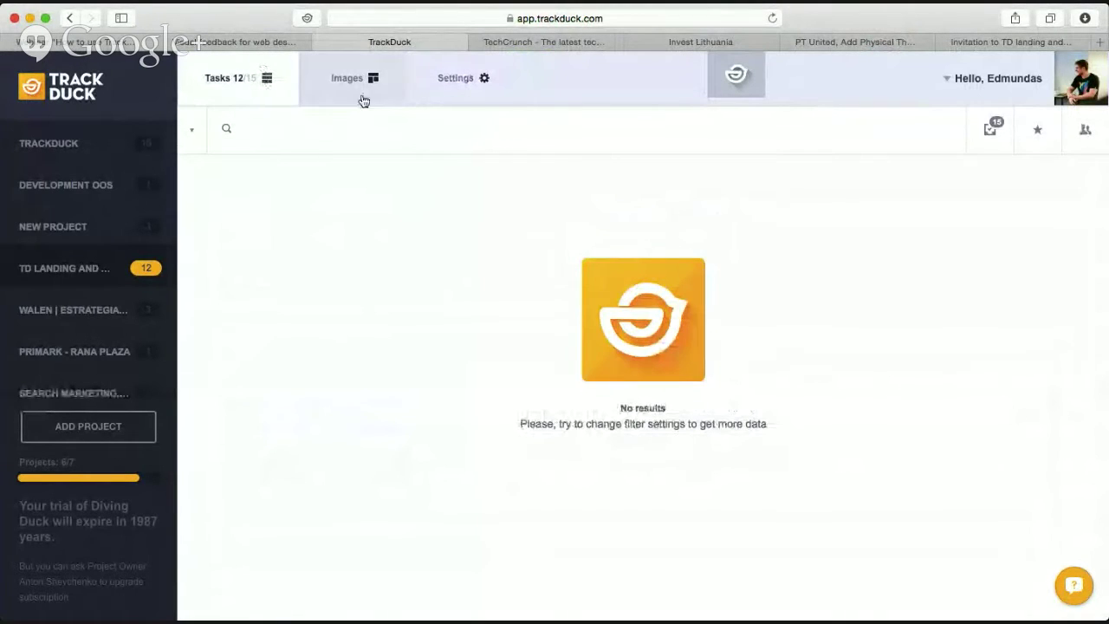
click(467, 89)
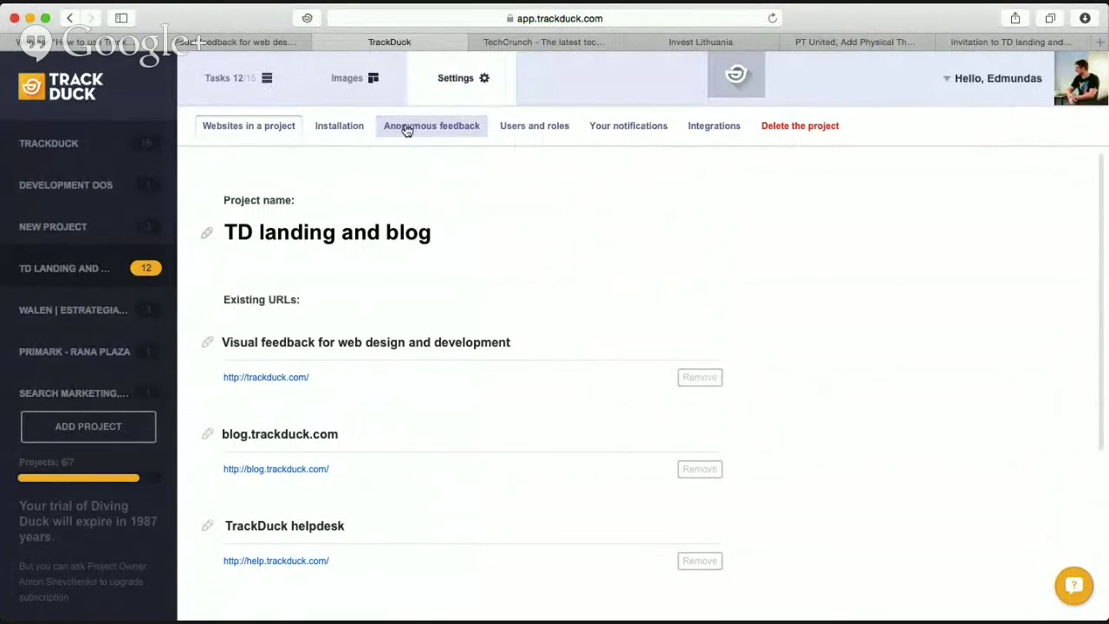
click(446, 132)
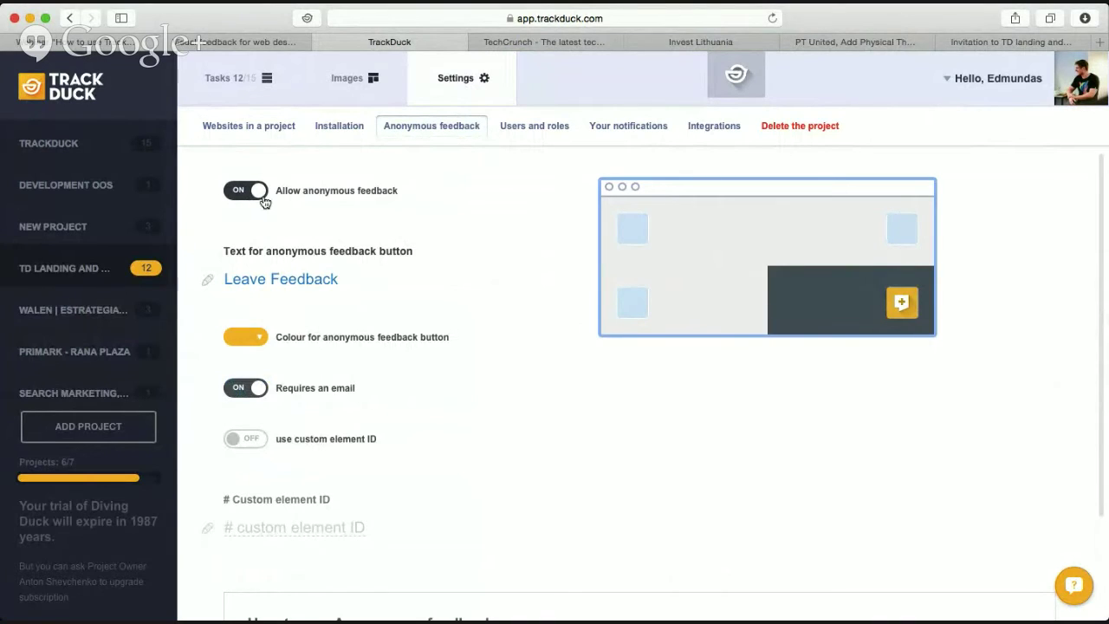
click(253, 196)
click(253, 196)
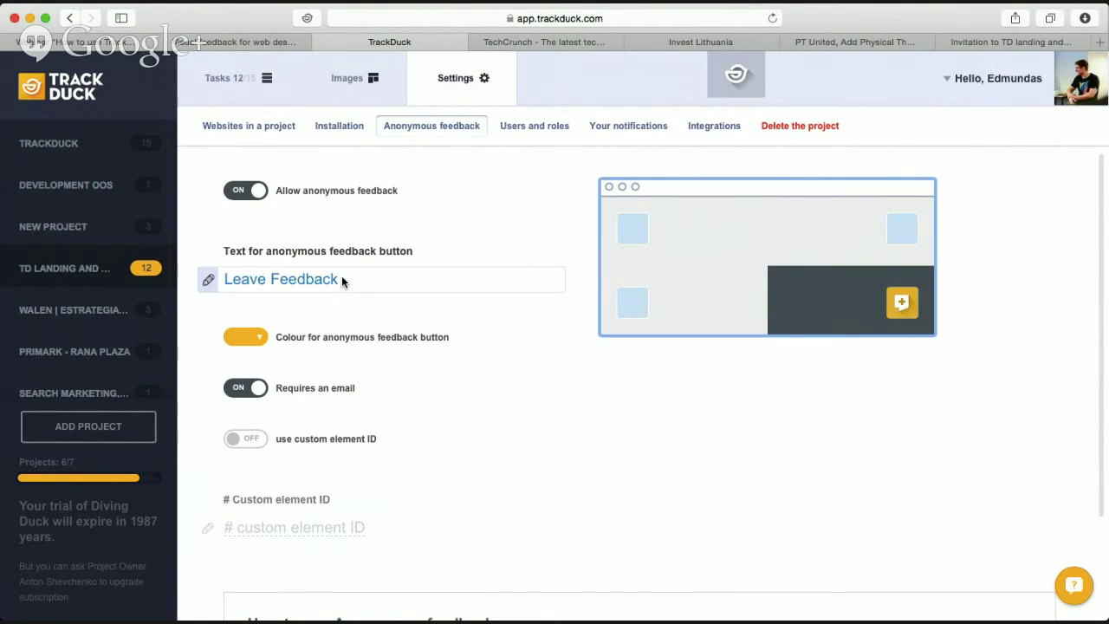
Review the 'Leave Feedback' button text and its colour choices, leaving them unchanged.
double_click(318, 279)
click(266, 277)
drag(250, 277, 371, 309)
click(369, 316)
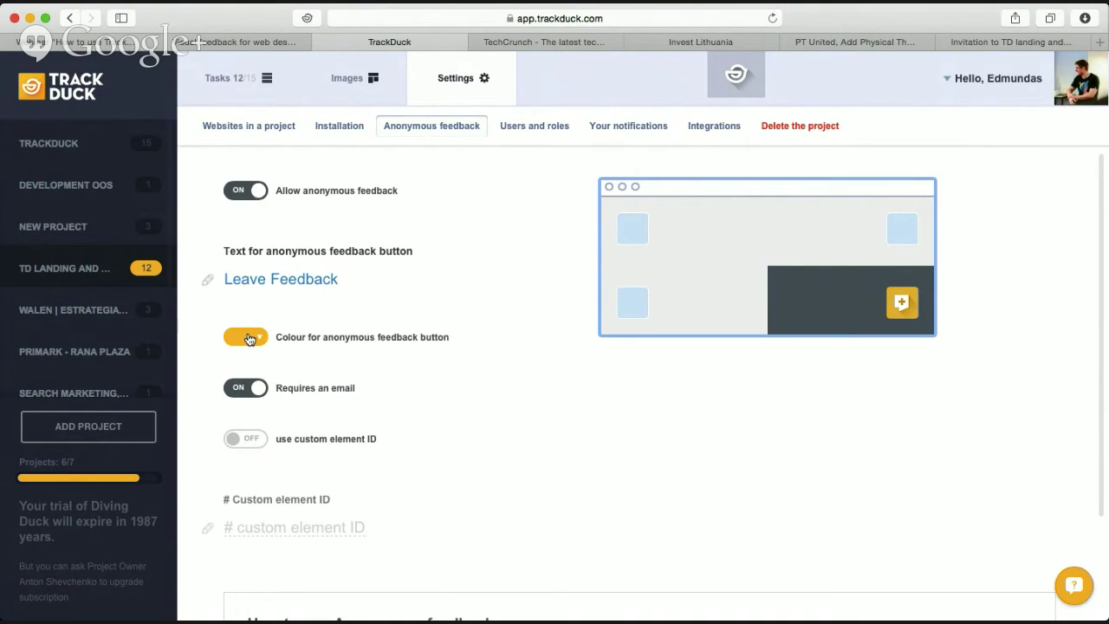
click(249, 339)
click(590, 455)
Switch off 'Requires an email' and switch on using a custom element ID.
scroll(260, 394, down, 1)
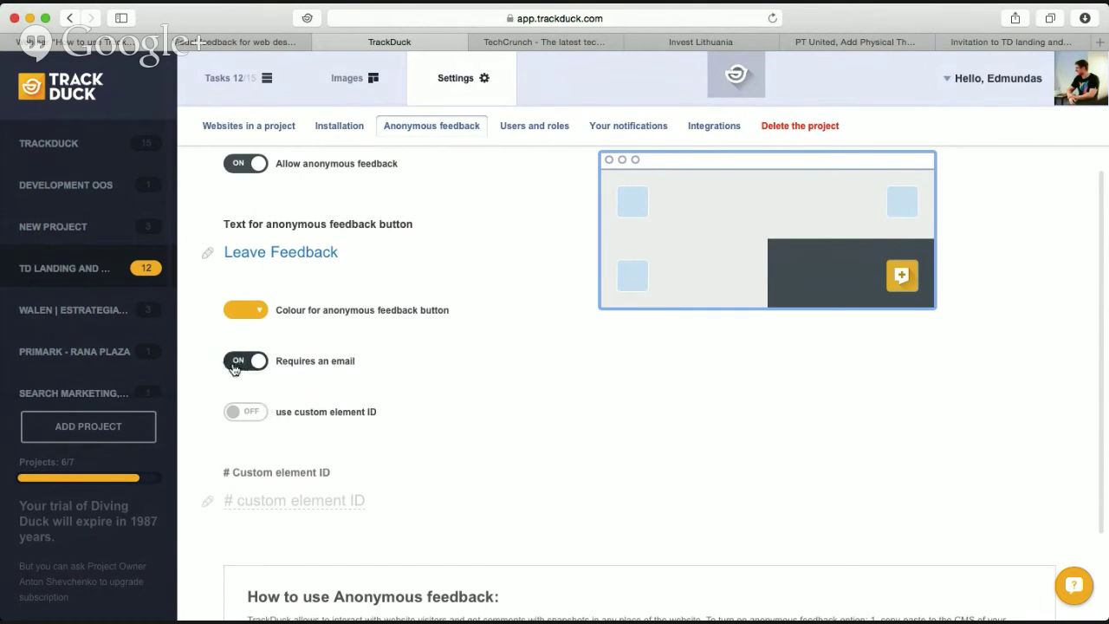
click(234, 367)
scroll(276, 403, down, 1)
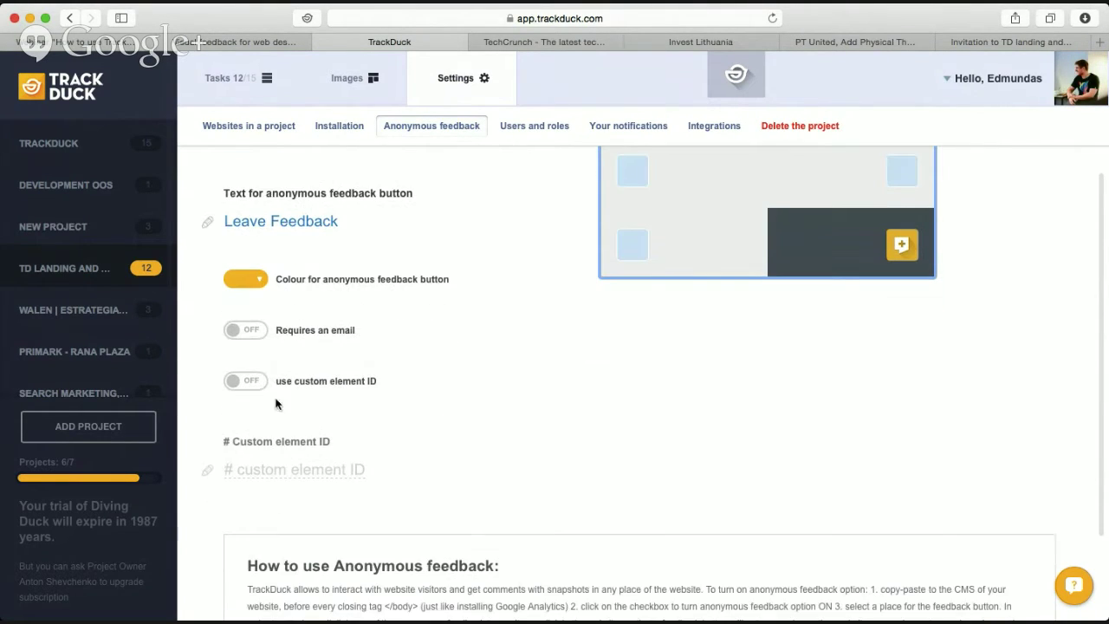
click(247, 387)
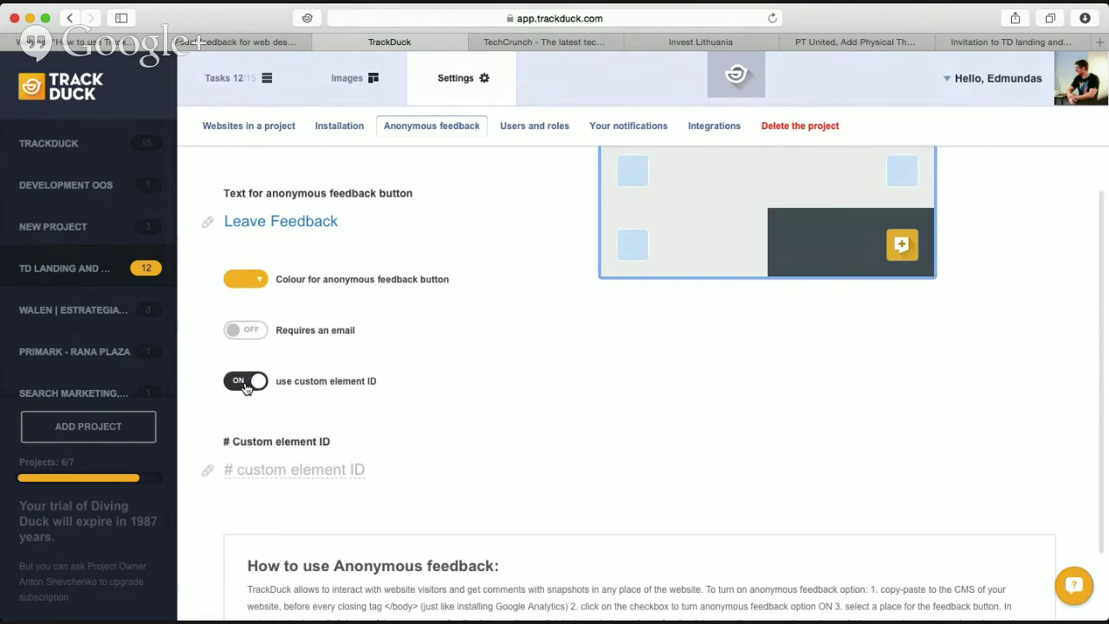
Read the 'How to use Anonymous feedback' notes, then go to the project's image gallery.
scroll(275, 451, down, 3)
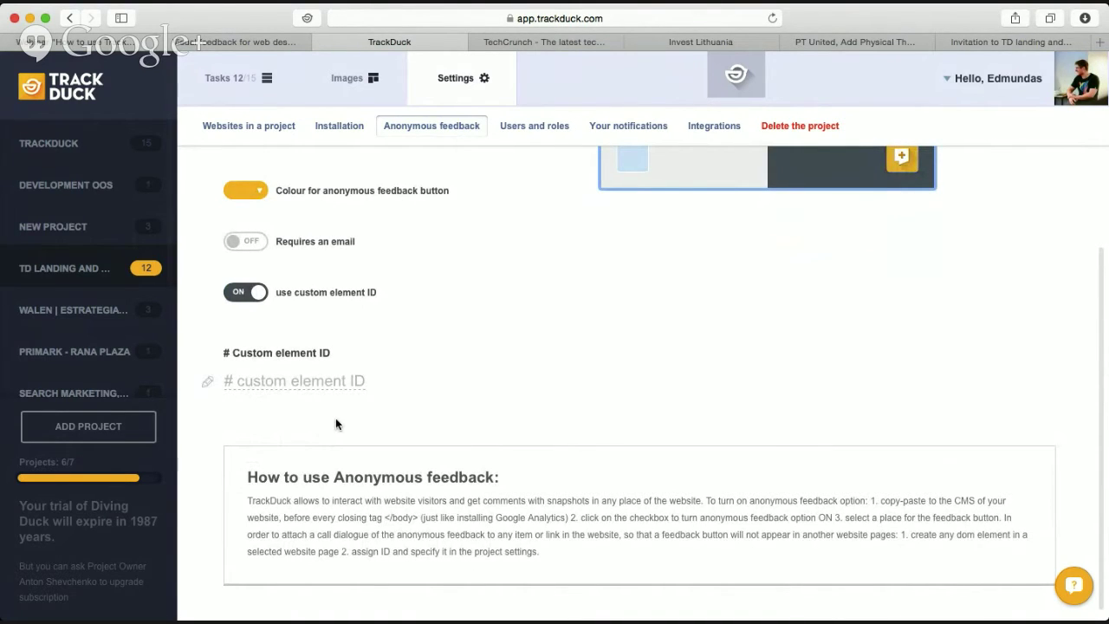
scroll(335, 424, down, 2)
scroll(338, 421, up, 3)
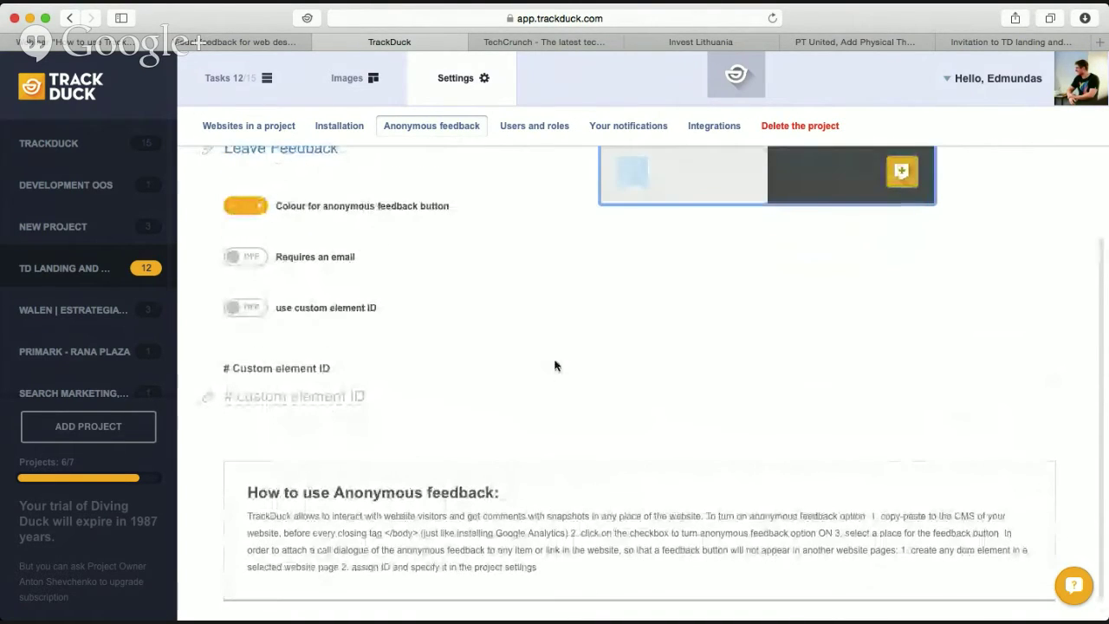
scroll(555, 366, down, 4)
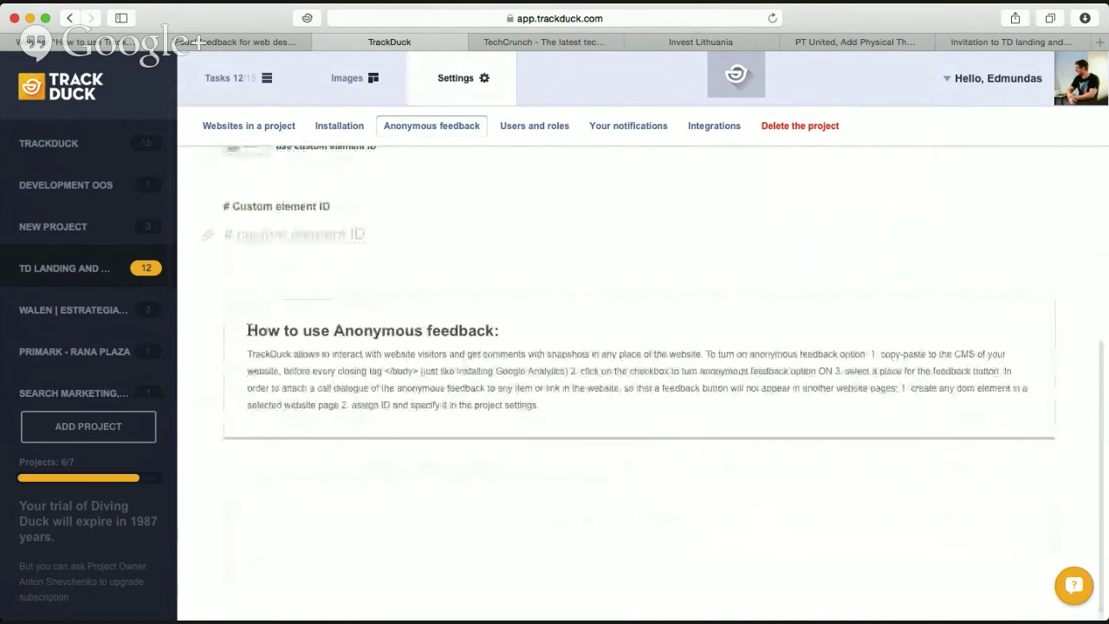
drag(249, 330, 578, 411)
click(578, 411)
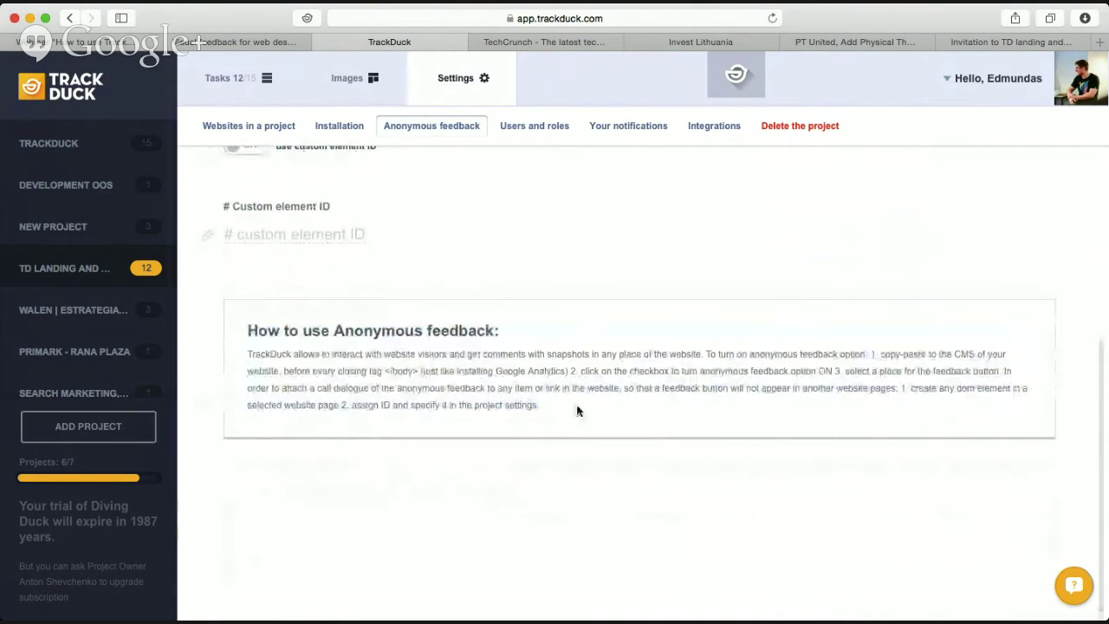
scroll(570, 409, up, 6)
scroll(567, 406, up, 2)
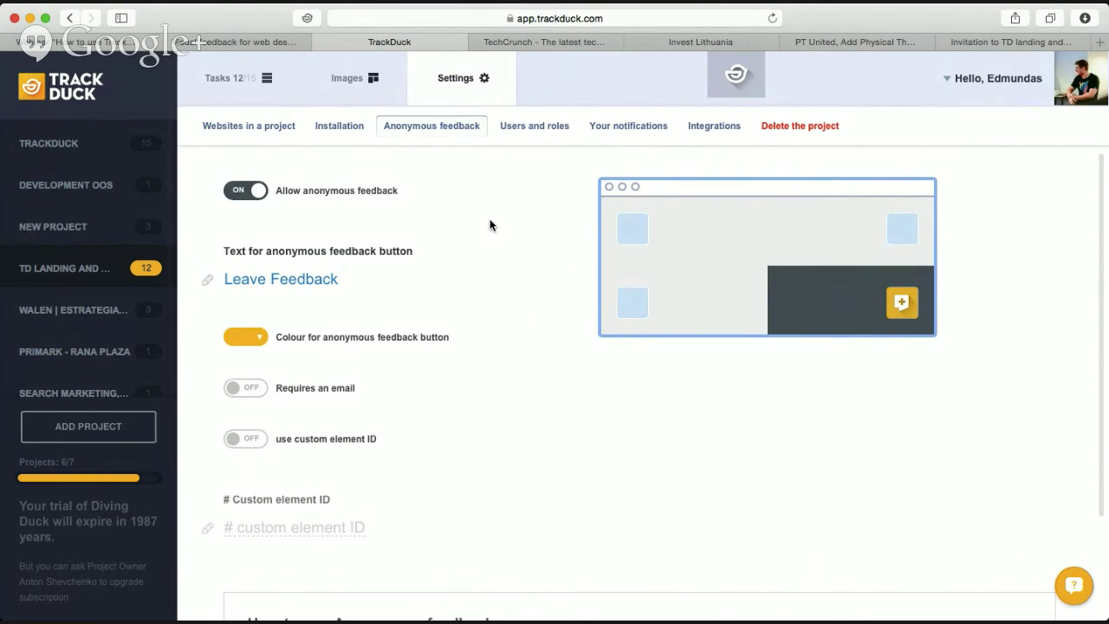
click(352, 93)
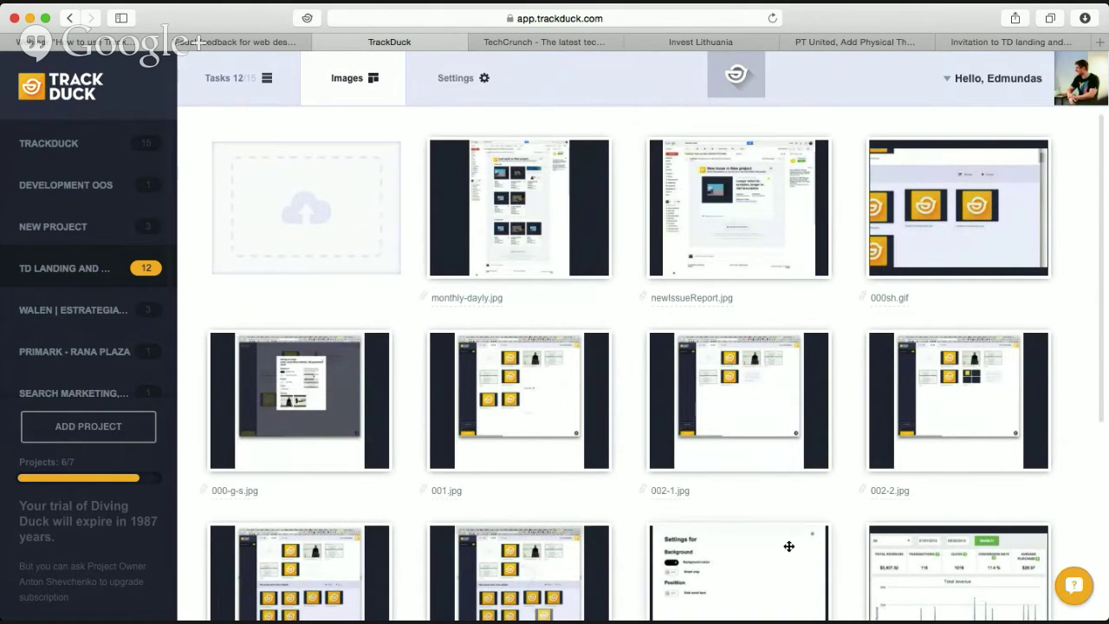
Reorder the gallery so 002-2.jpg, 002-1.jpg and 001.jpg lead, then view 002-2.jpg full size.
scroll(769, 290, down, 5)
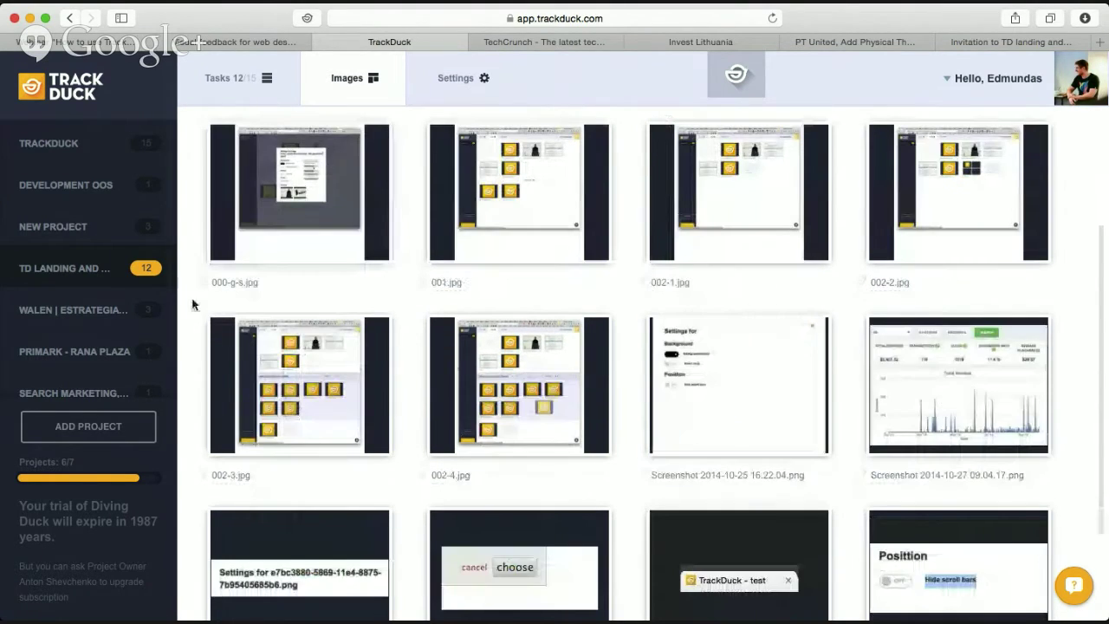
scroll(646, 352, down, 3)
scroll(520, 364, up, 6)
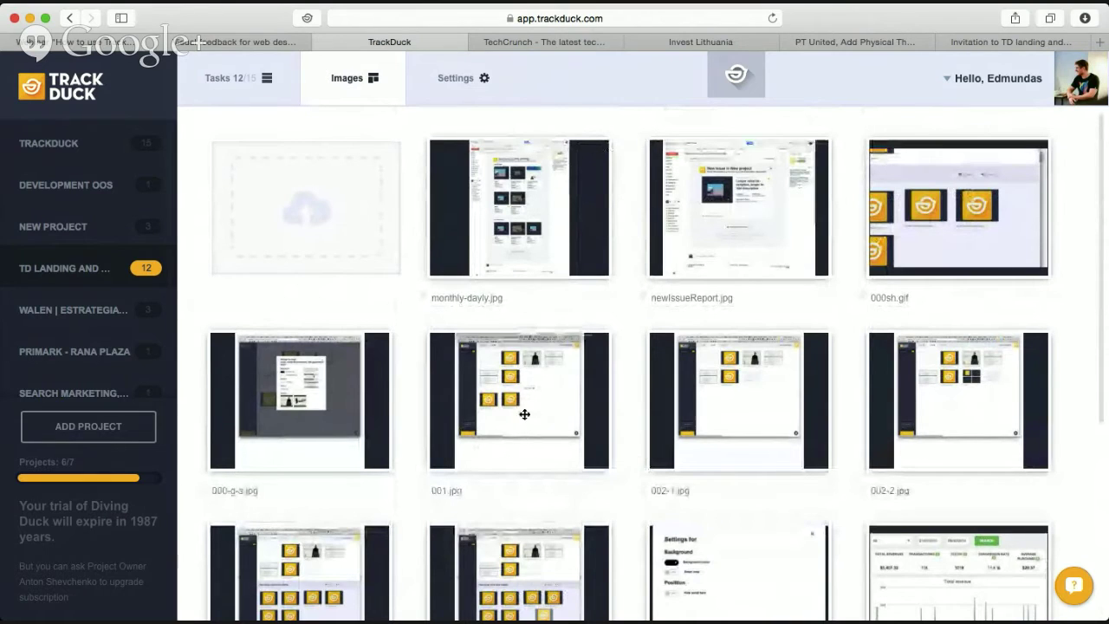
drag(733, 421, 485, 212)
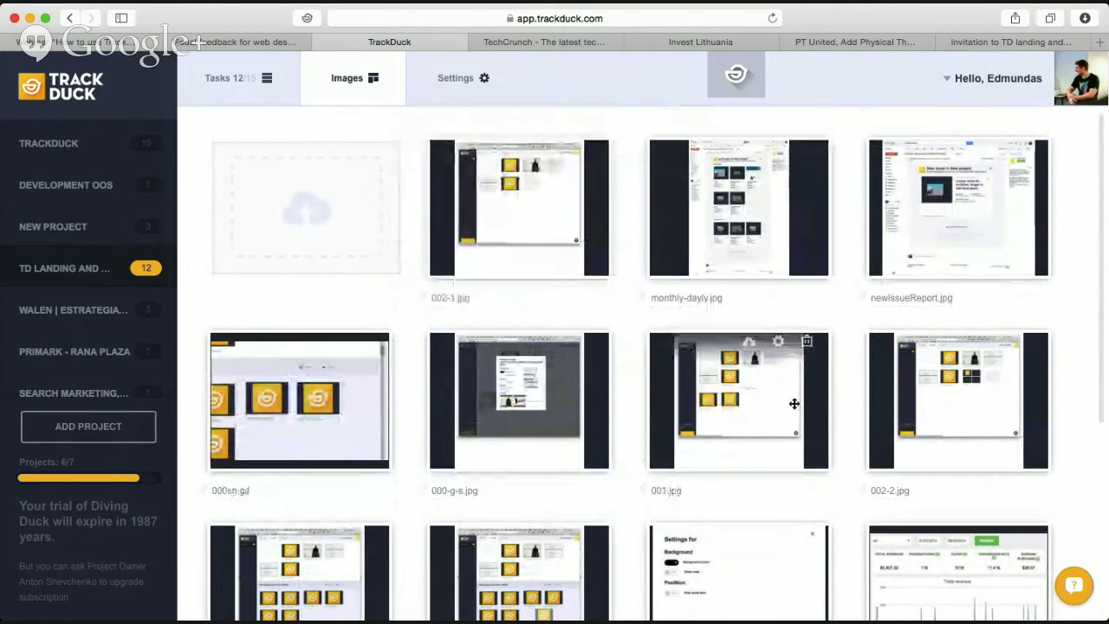
drag(794, 404, 800, 286)
drag(1012, 413, 547, 220)
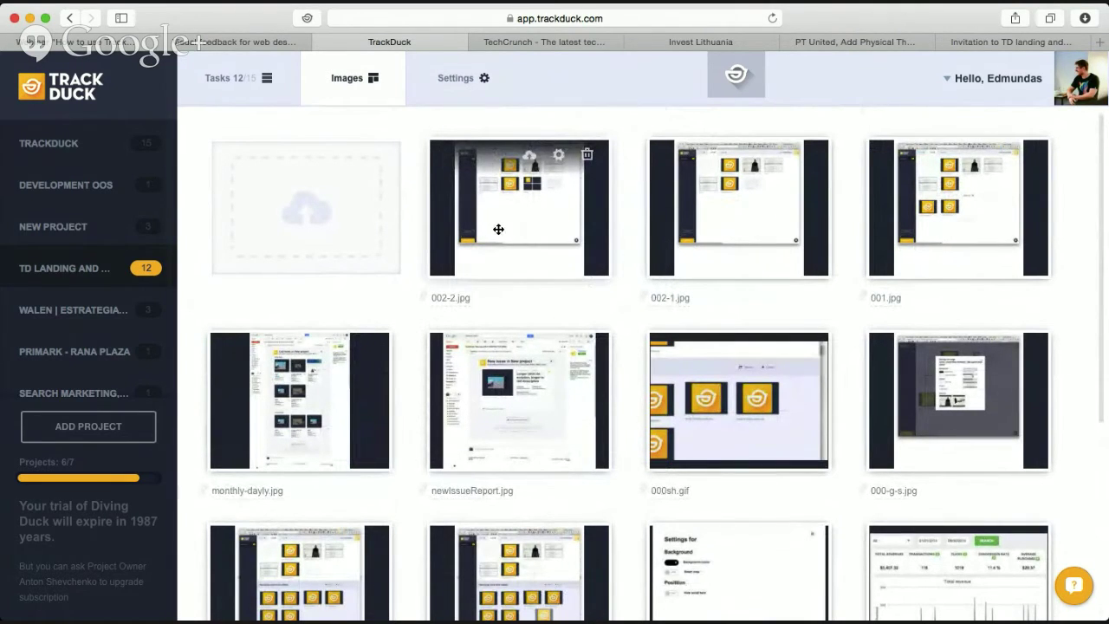
click(503, 228)
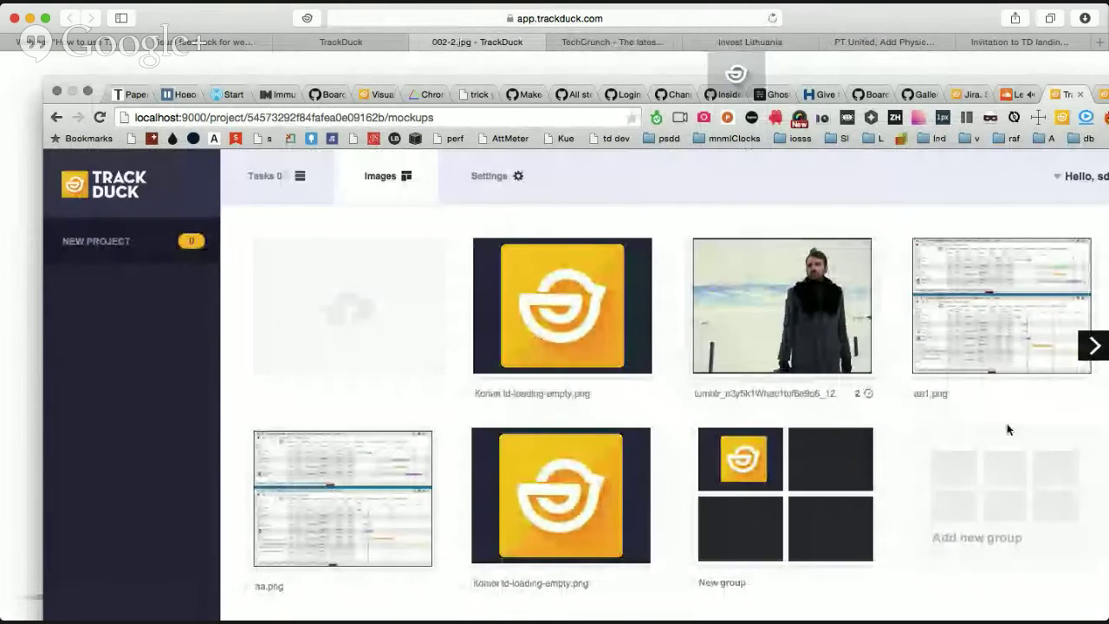
Flip between the 002-1.jpg and 002-2.jpg mockups, end on 002-1.jpg, and expand the feedback toolbar.
click(1089, 354)
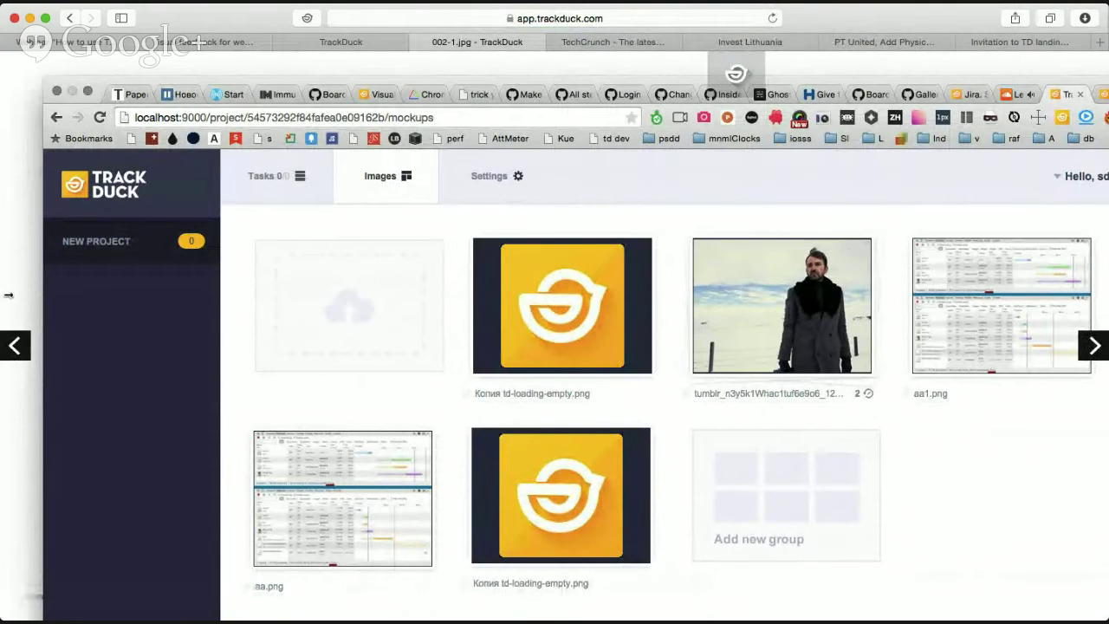
click(18, 352)
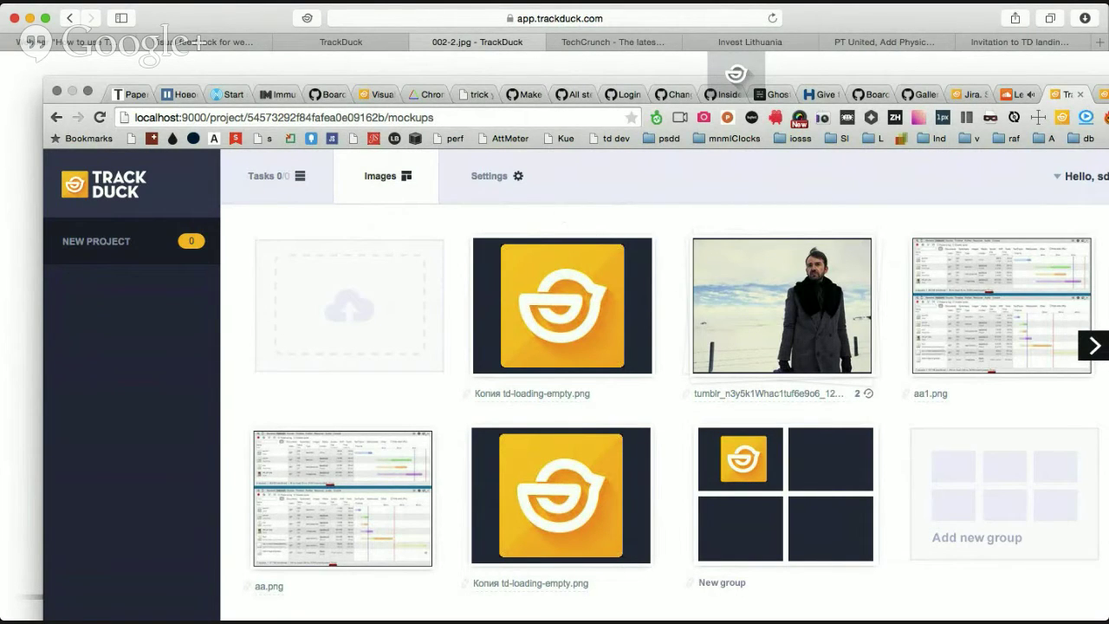
click(1095, 347)
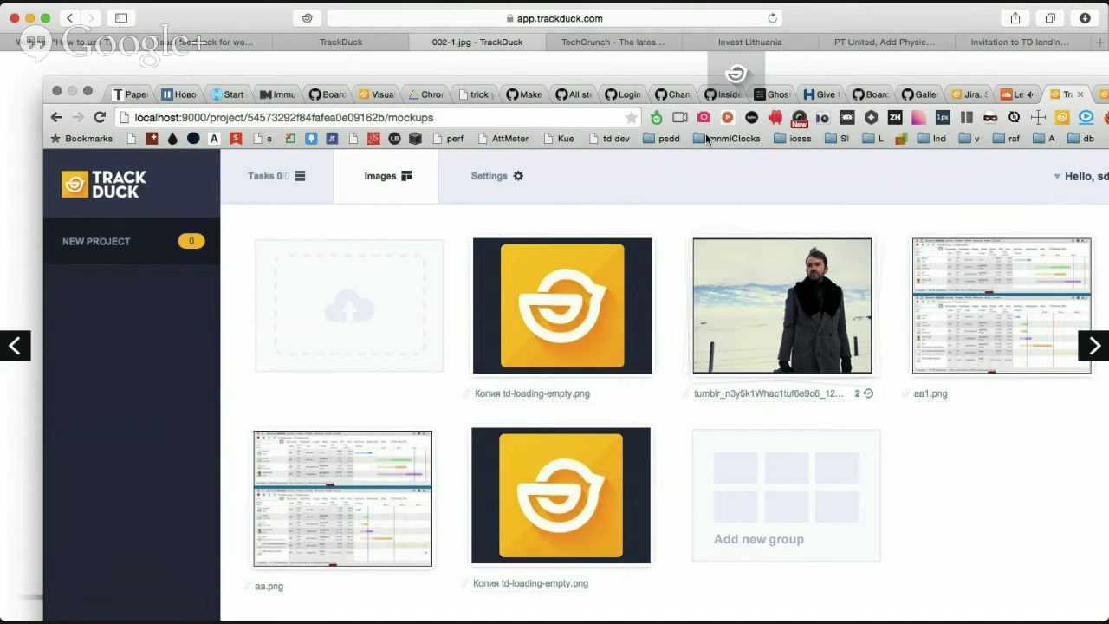
click(737, 73)
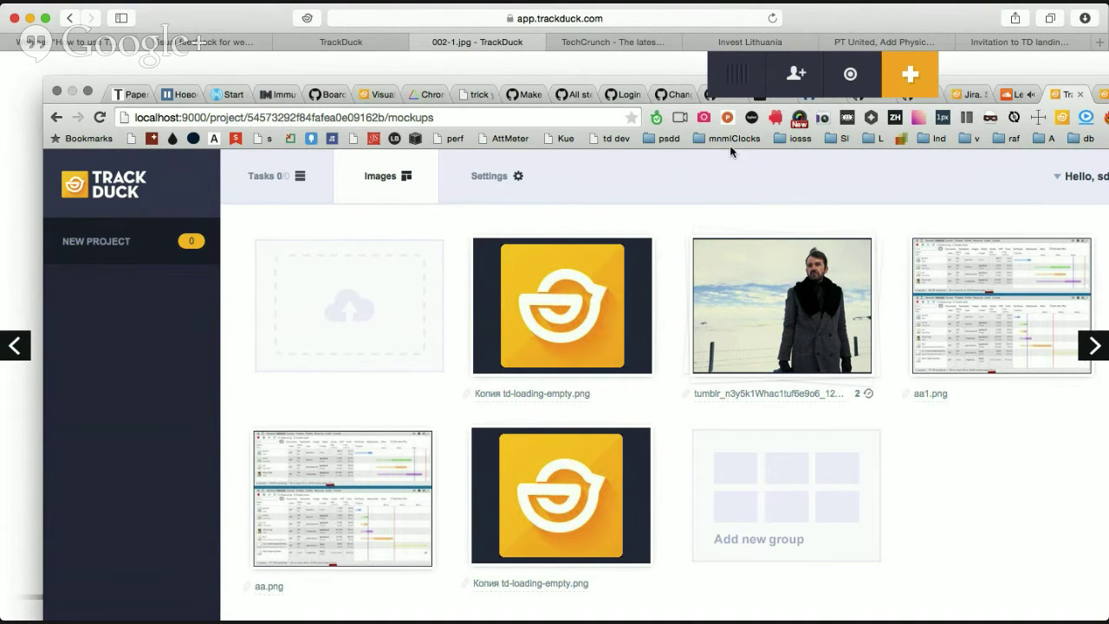
Mark the man's head in the photo and post a "Hi!" comment on it.
drag(736, 72, 321, 73)
click(491, 73)
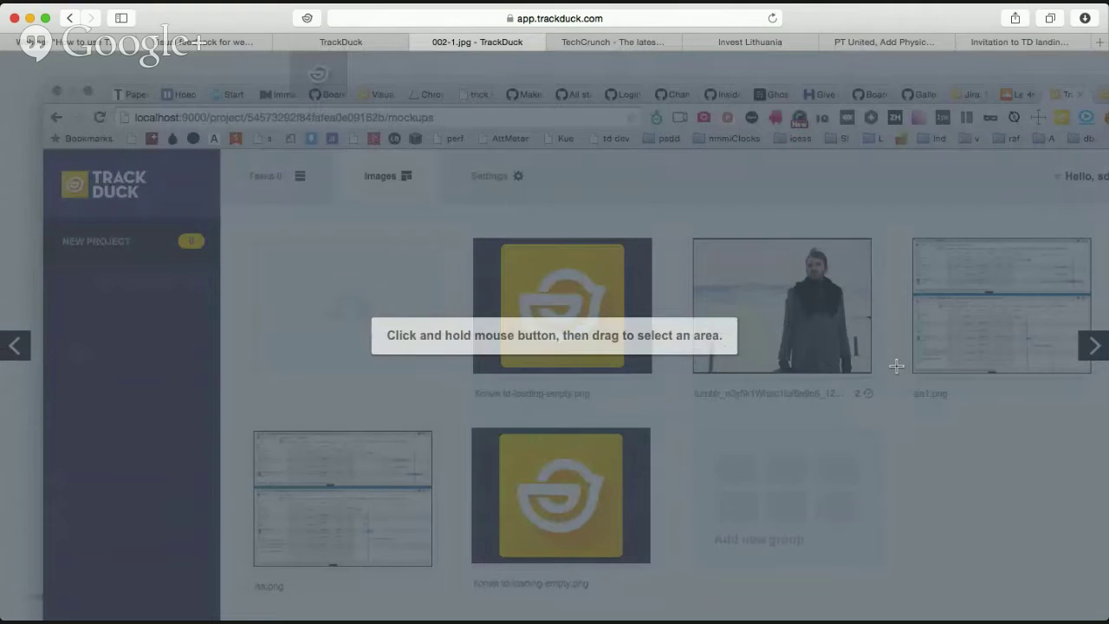
drag(691, 223, 927, 332)
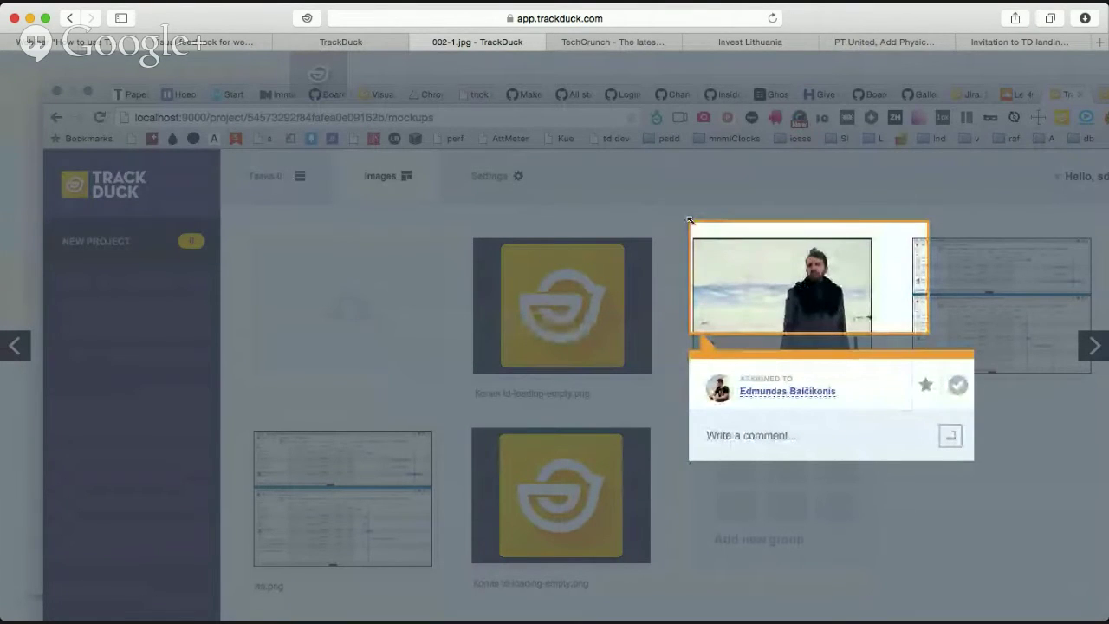
drag(690, 219, 819, 266)
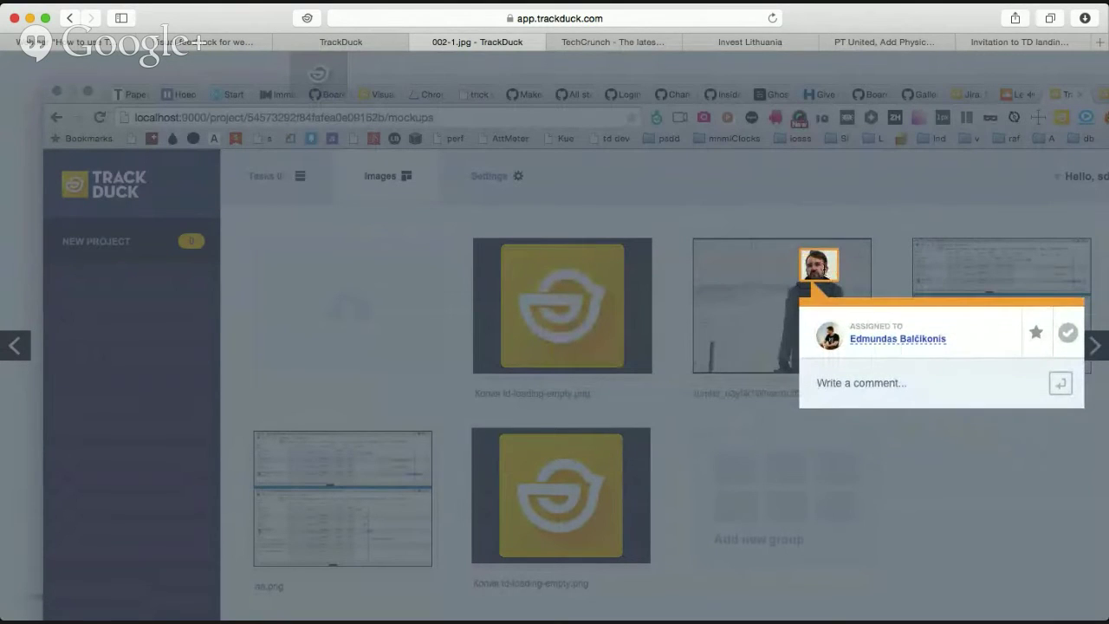
click(877, 382)
text(Hi!)
key(Return)
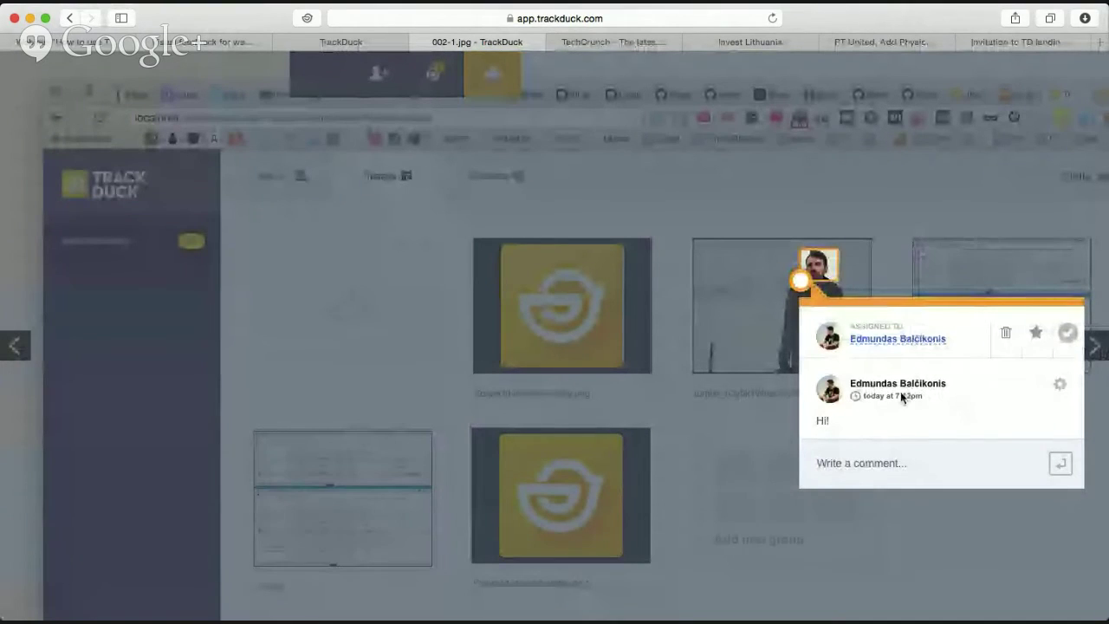
Star the "Hi!" comment, mark it resolved, and close it.
click(1036, 332)
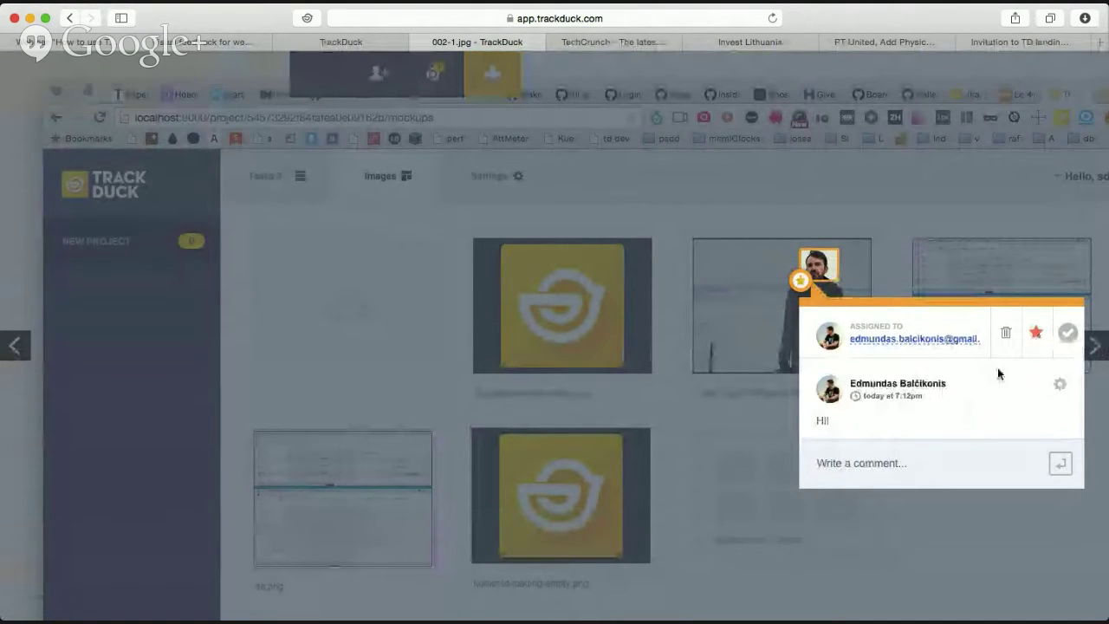
click(1068, 334)
click(536, 278)
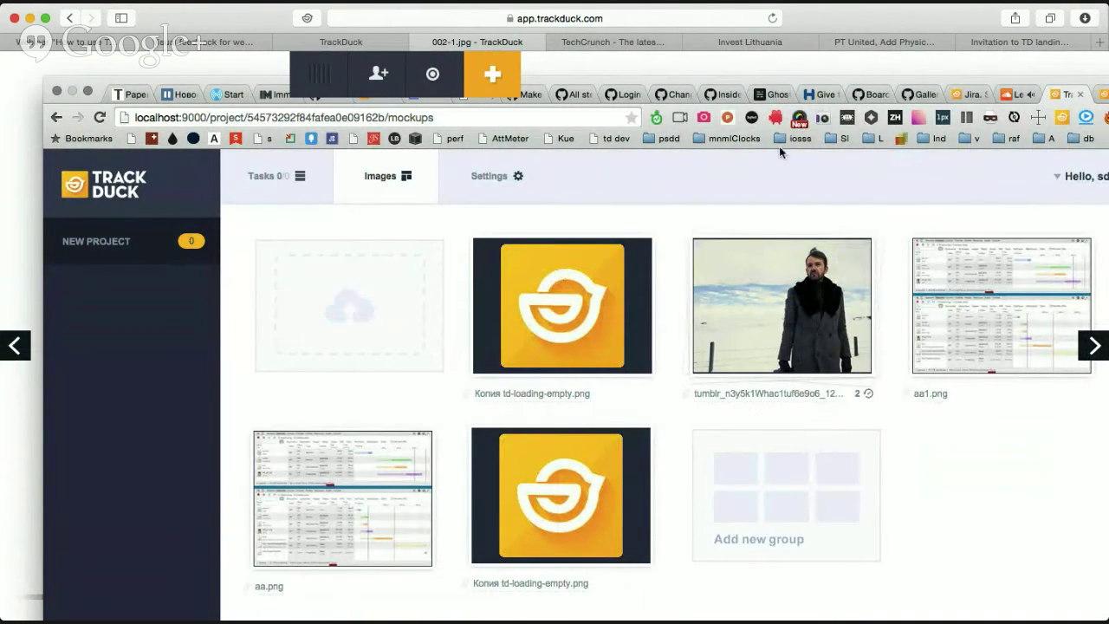
View the mockup page's full address, then switch to the TrackDuck Visual Feedback landing page tab.
click(621, 18)
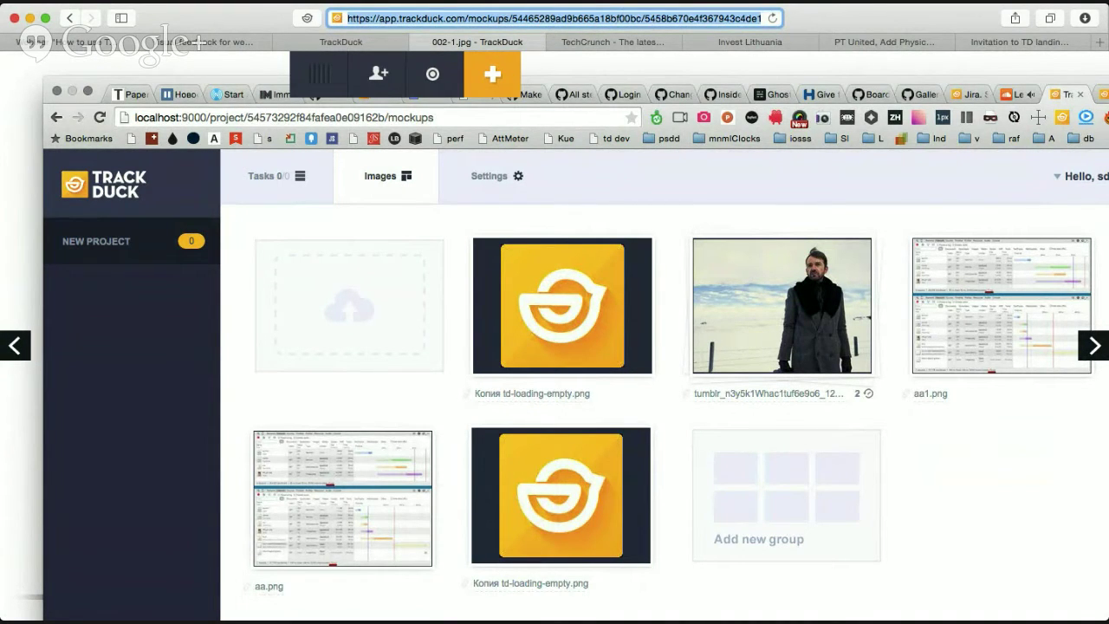
click(1037, 258)
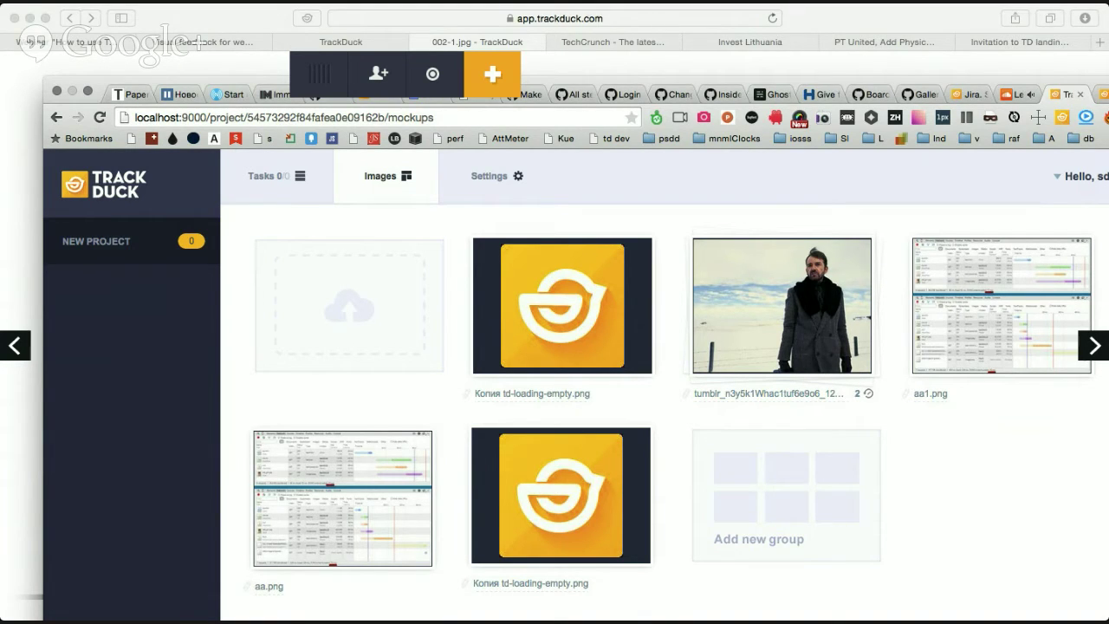
click(43, 72)
click(657, 312)
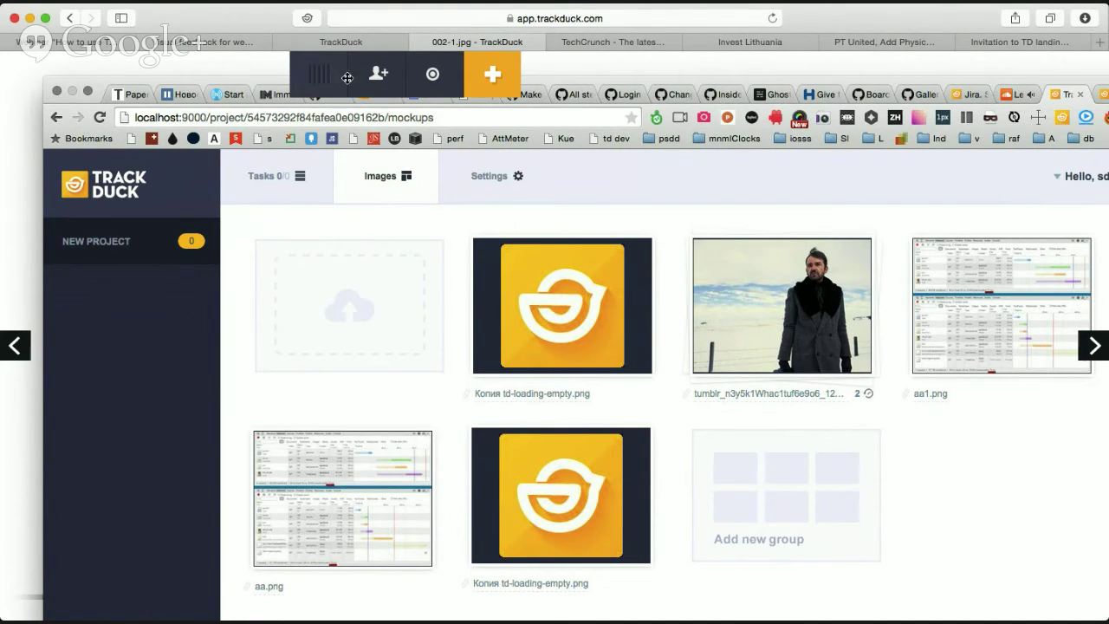
click(330, 43)
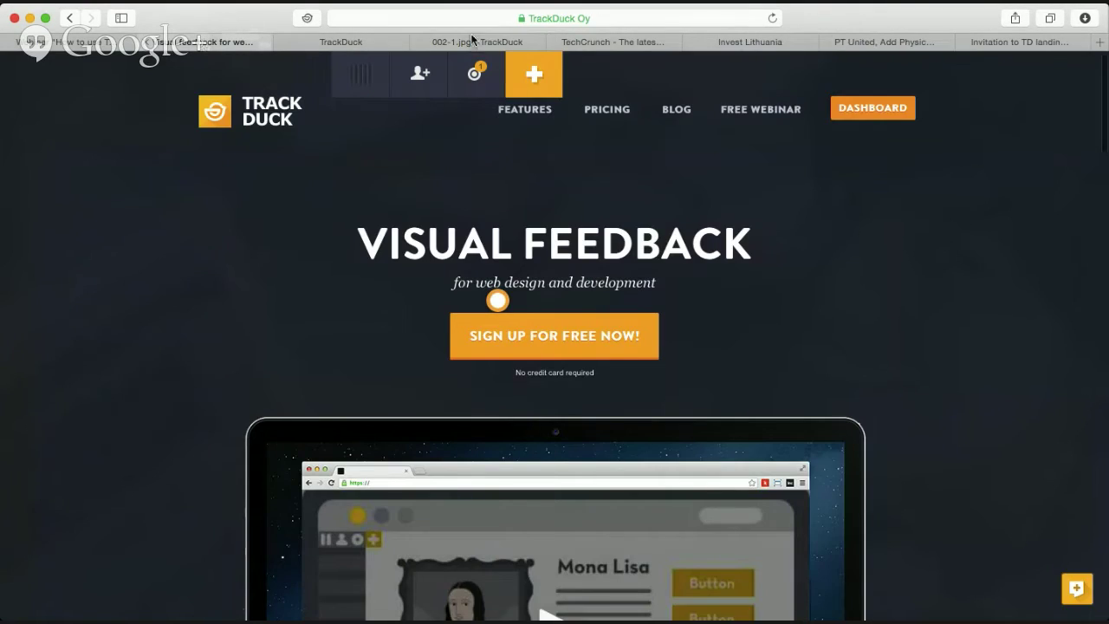
Drag 002-2.jpg into the second row after 000sh.gif, then open 002-1.jpg's image settings.
click(474, 42)
click(394, 42)
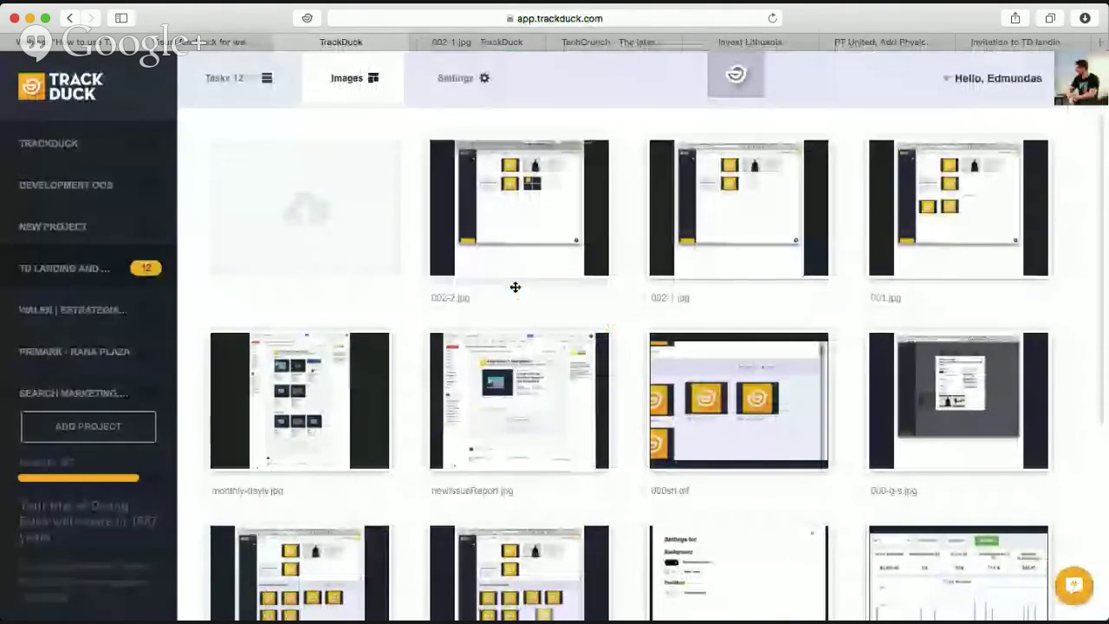
click(591, 168)
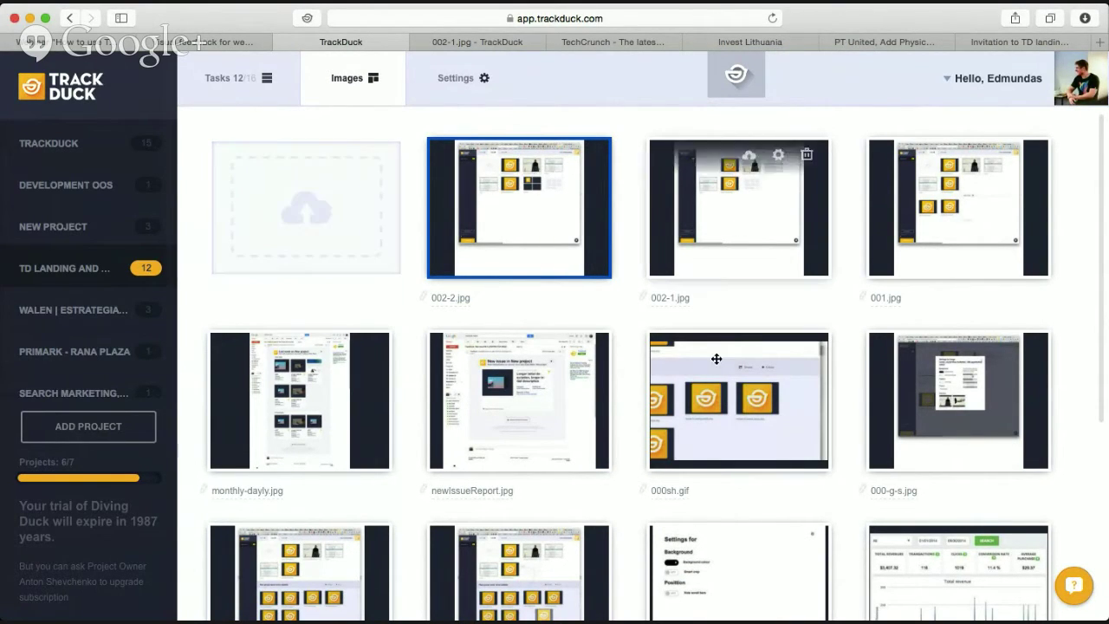
drag(534, 266, 823, 425)
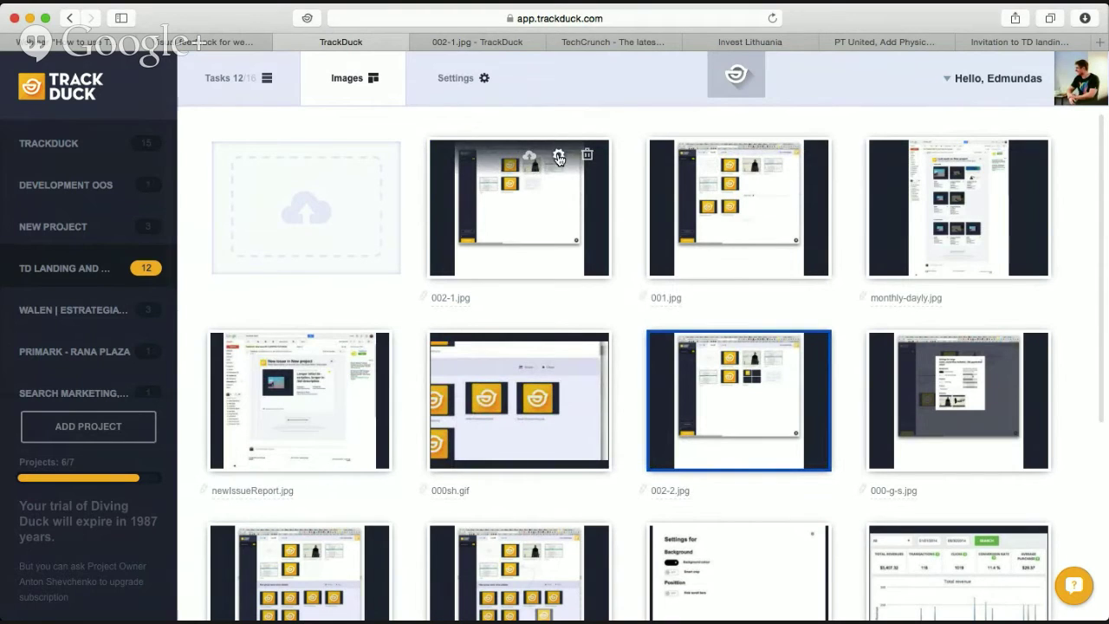
click(559, 157)
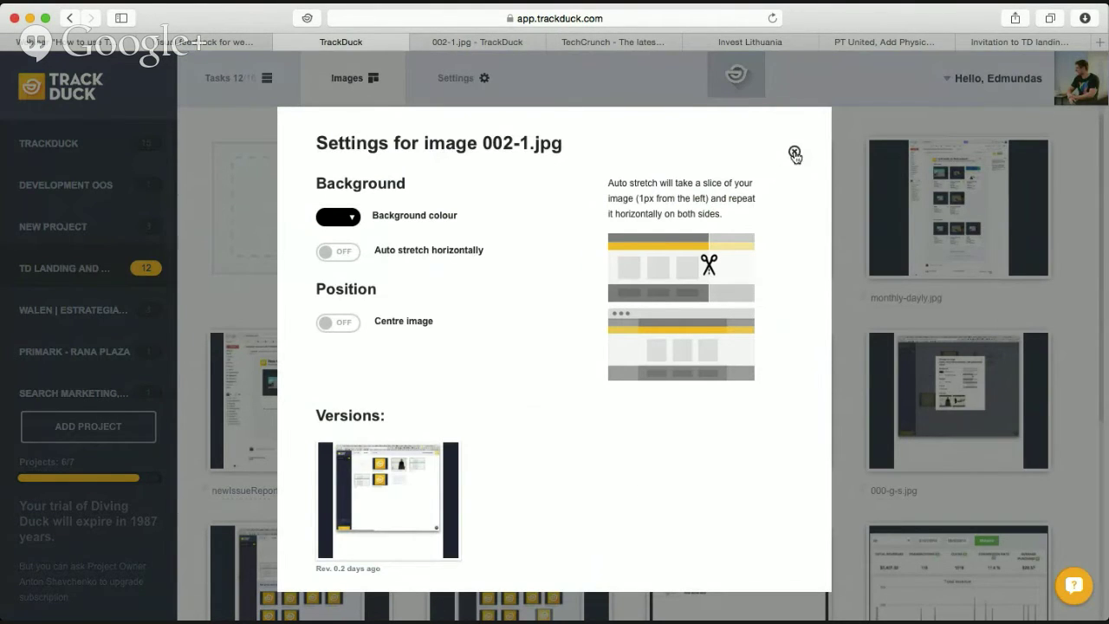
Preview red for 002-1.jpg's background but cancel to keep black, and enable horizontal auto stretch.
click(794, 151)
click(558, 157)
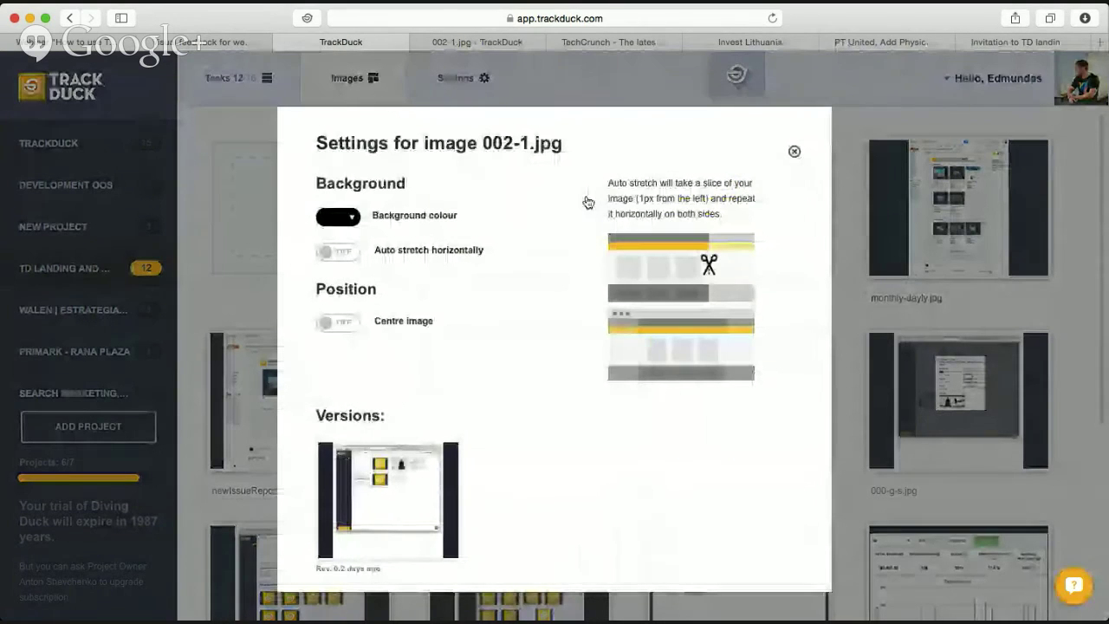
click(353, 219)
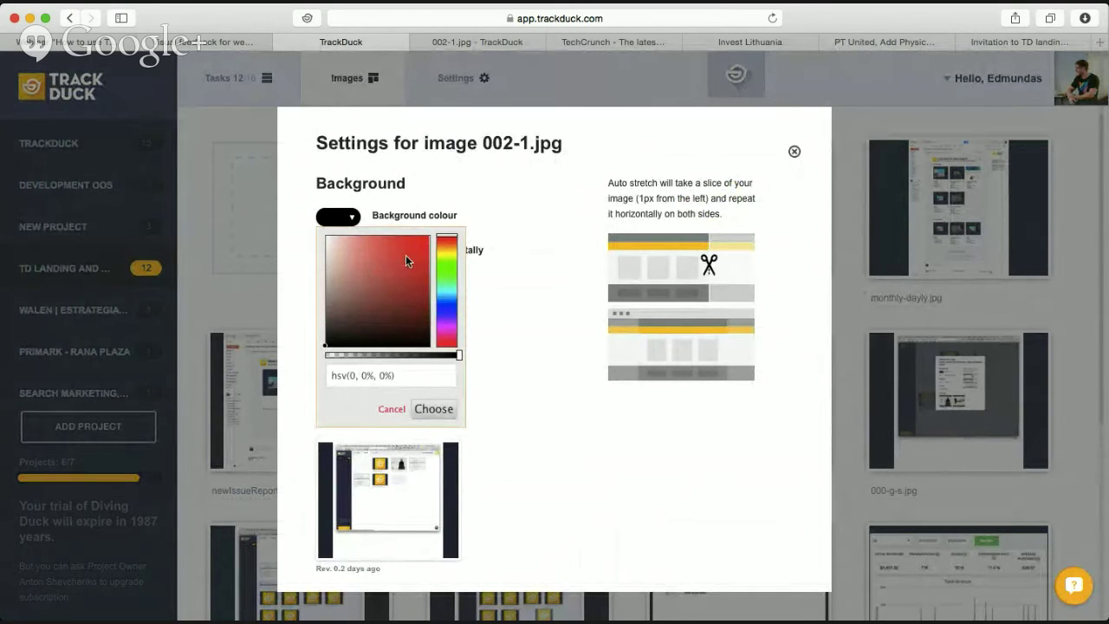
click(407, 253)
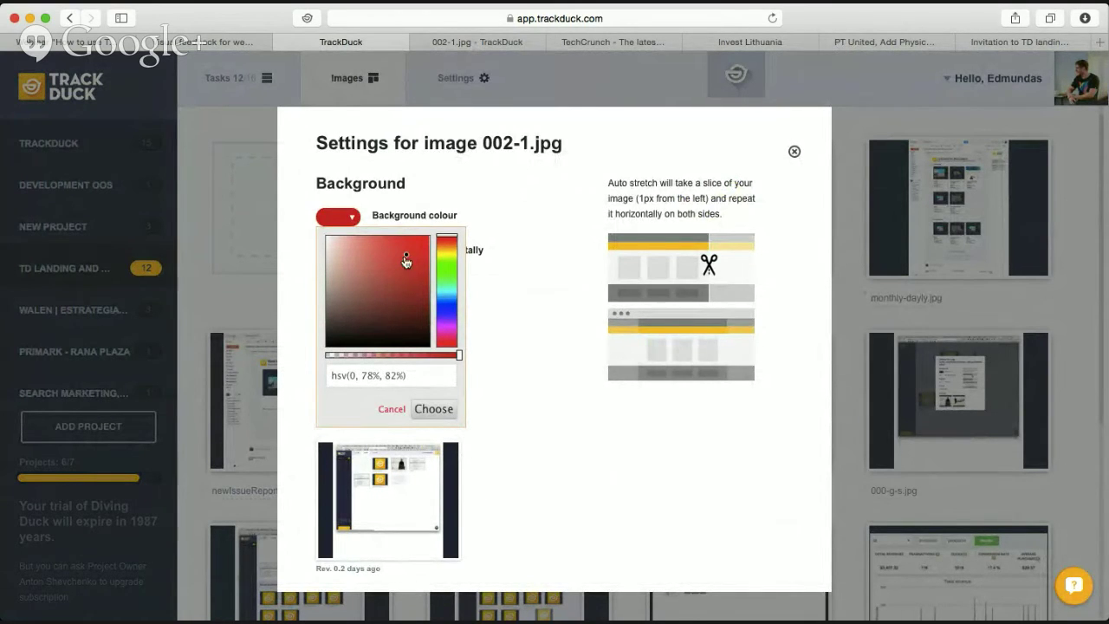
drag(406, 260, 453, 235)
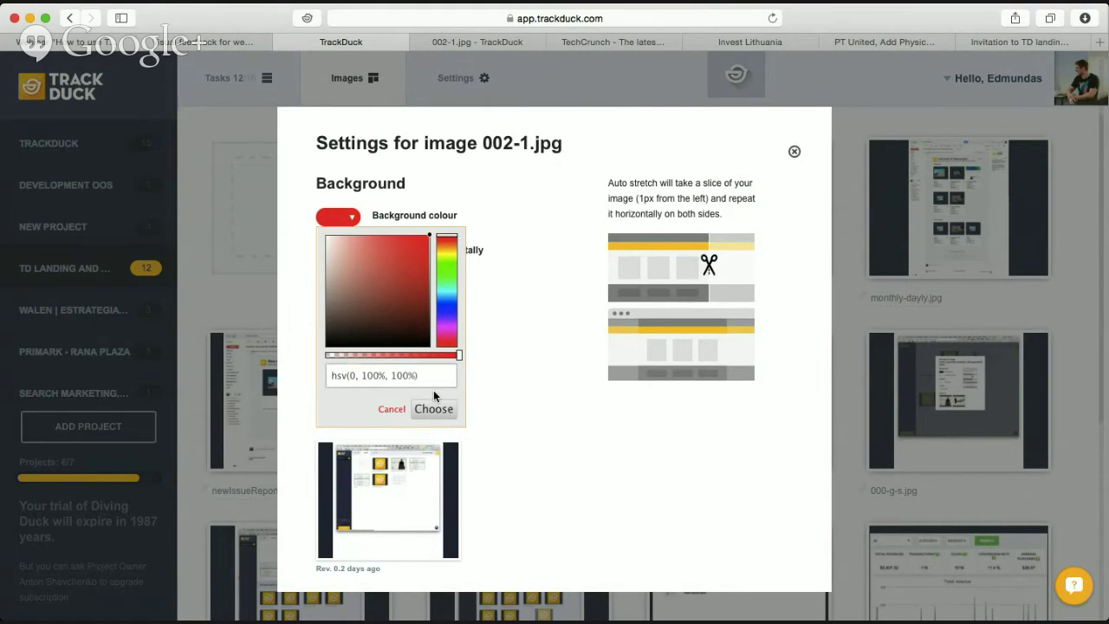
click(398, 411)
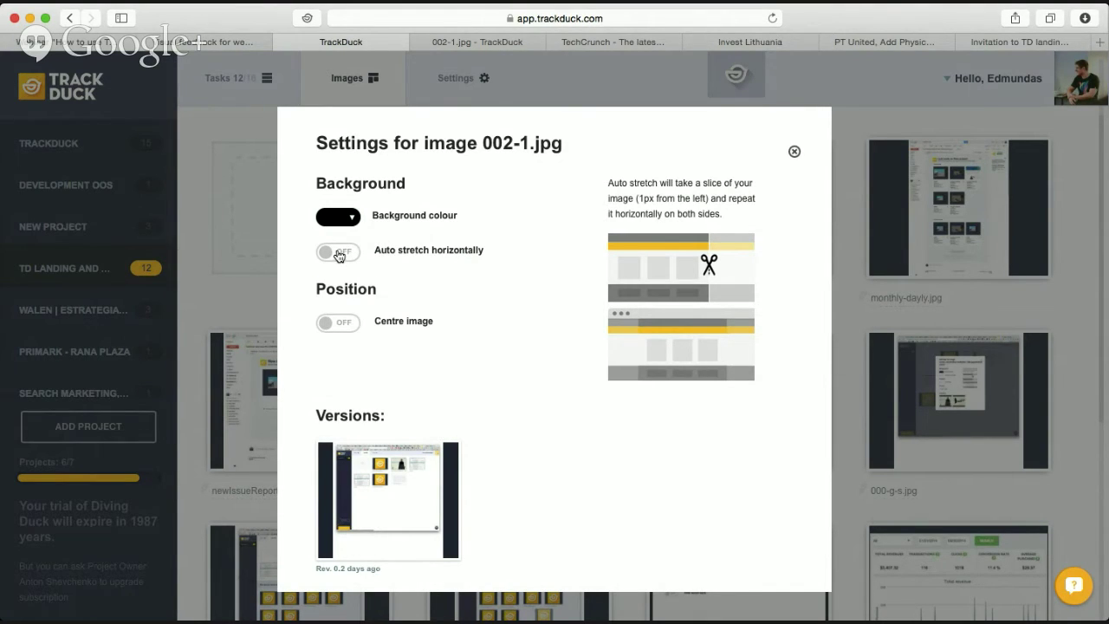
click(322, 254)
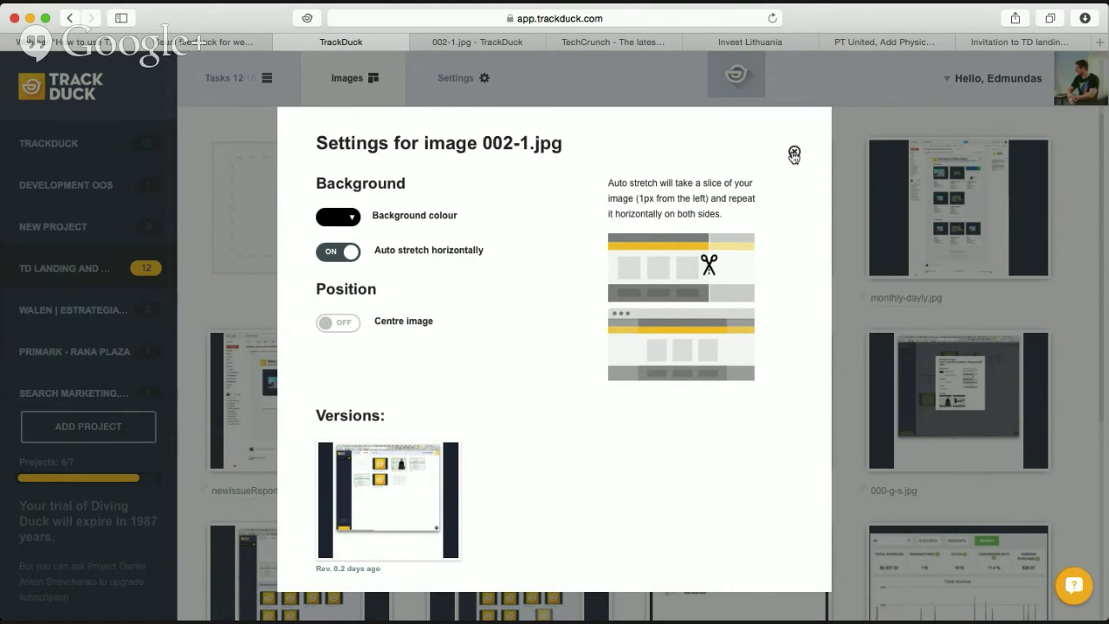
click(793, 154)
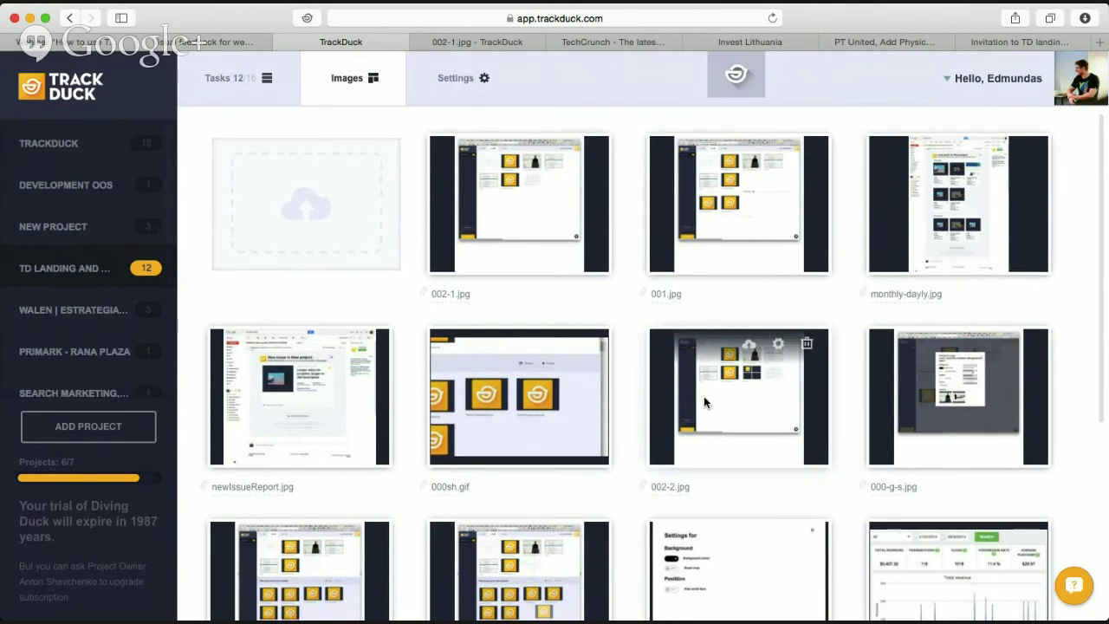
Toggle auto stretch on and off for Screenshot 2014-10-25 16.28.33.png, then view 000-g-s.jpg full-page.
scroll(703, 396, down, 5)
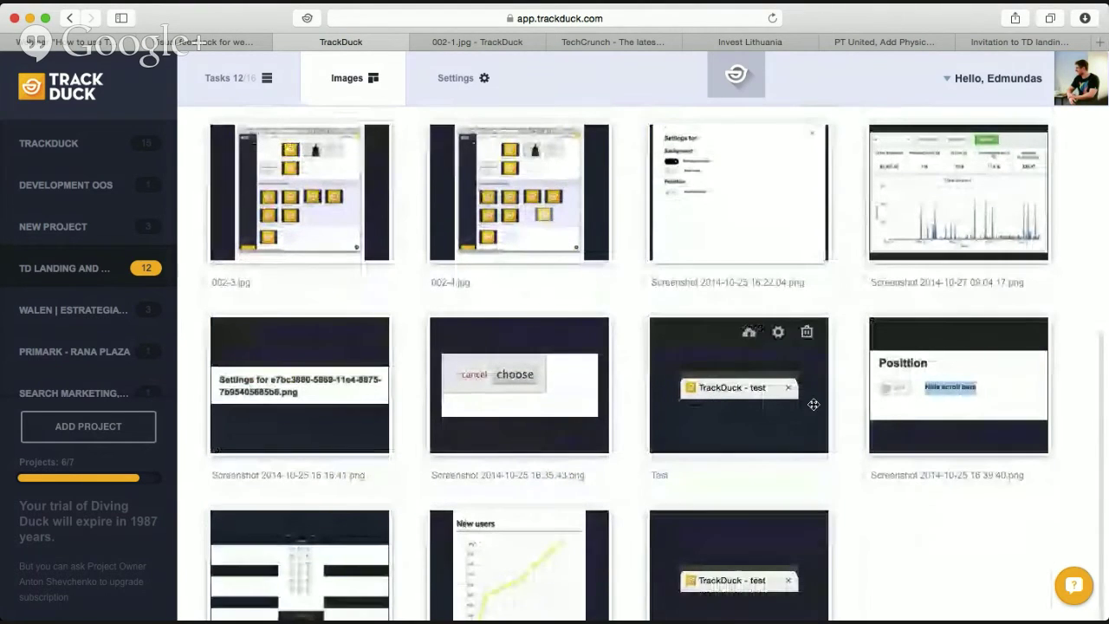
scroll(819, 409, down, 1)
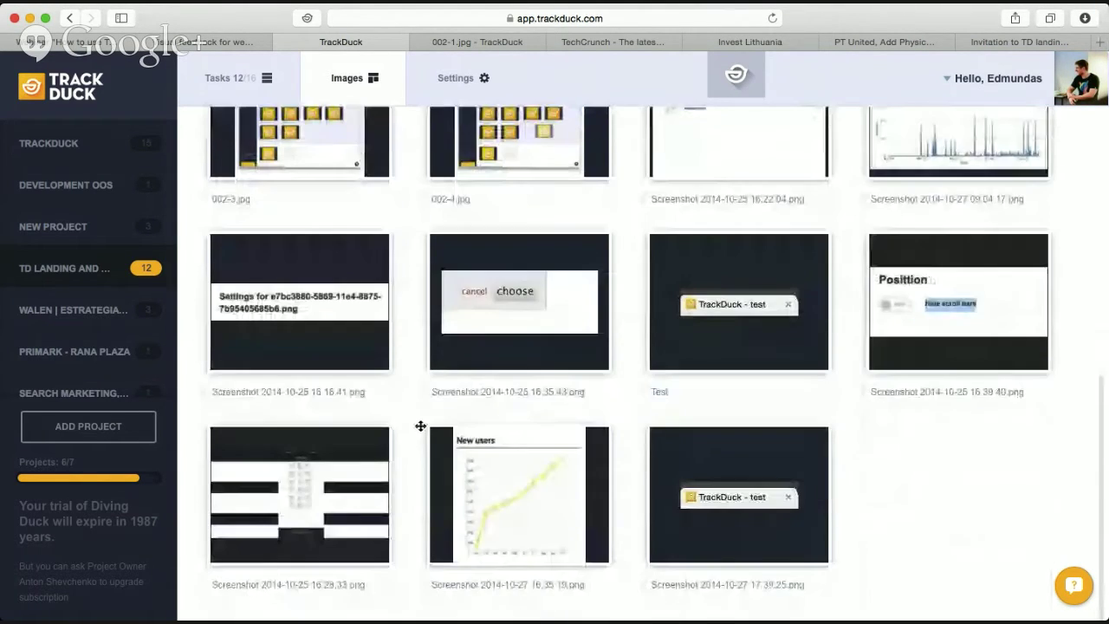
click(343, 446)
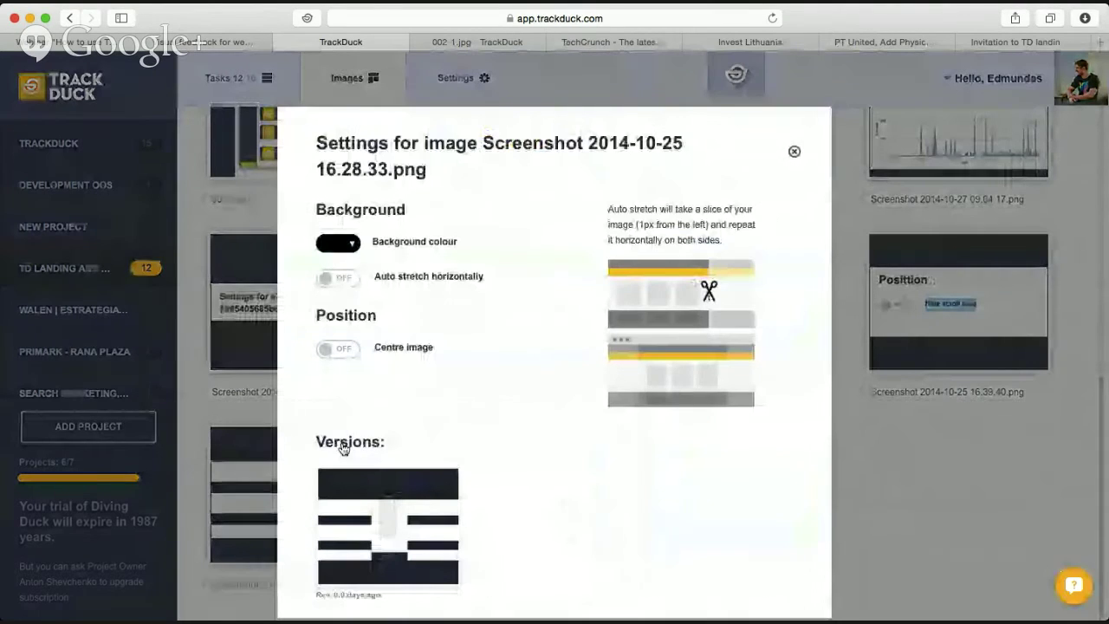
click(341, 277)
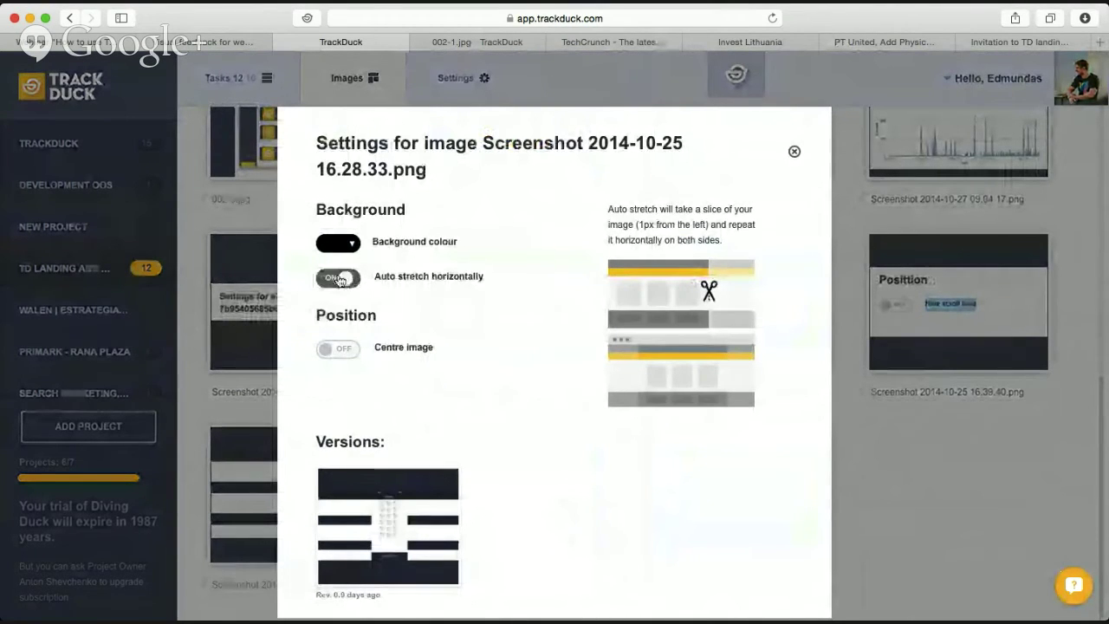
click(341, 277)
click(889, 442)
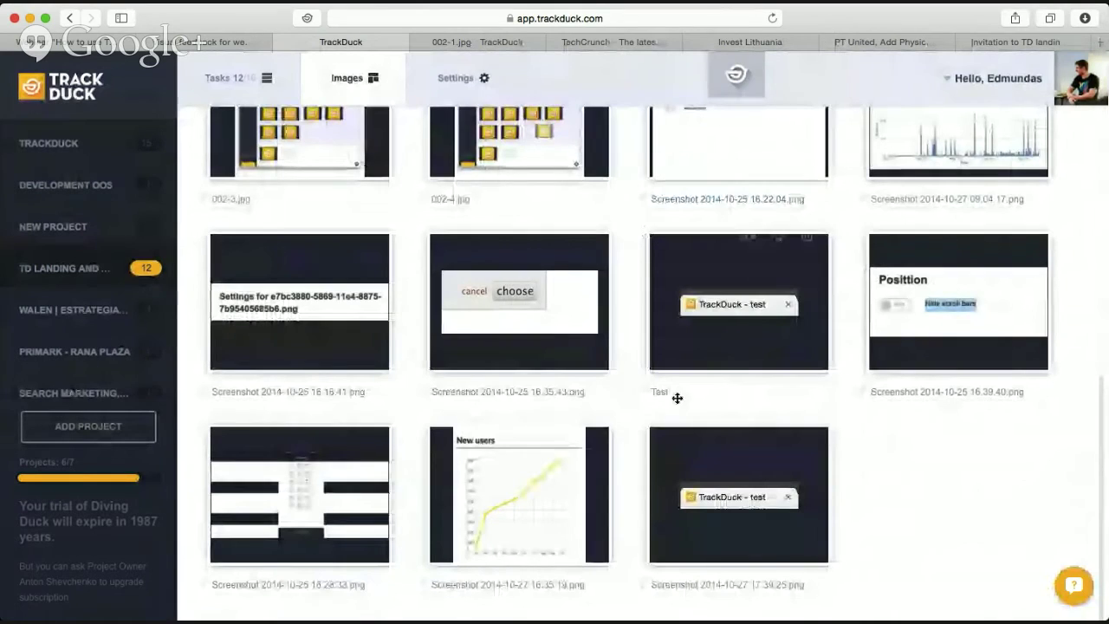
scroll(678, 398, up, 5)
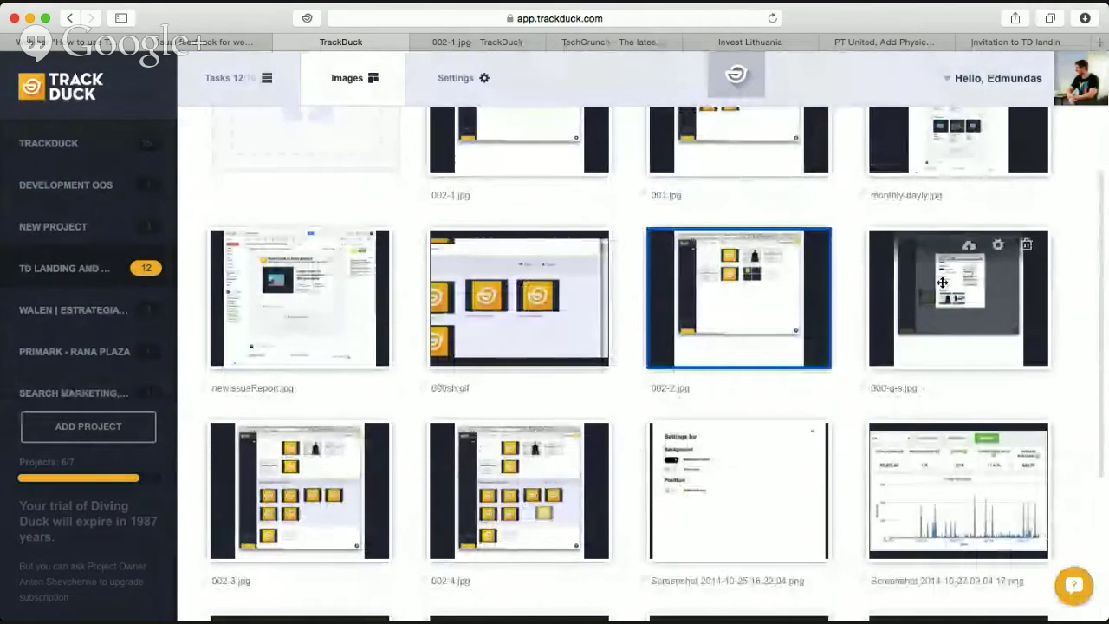
click(943, 283)
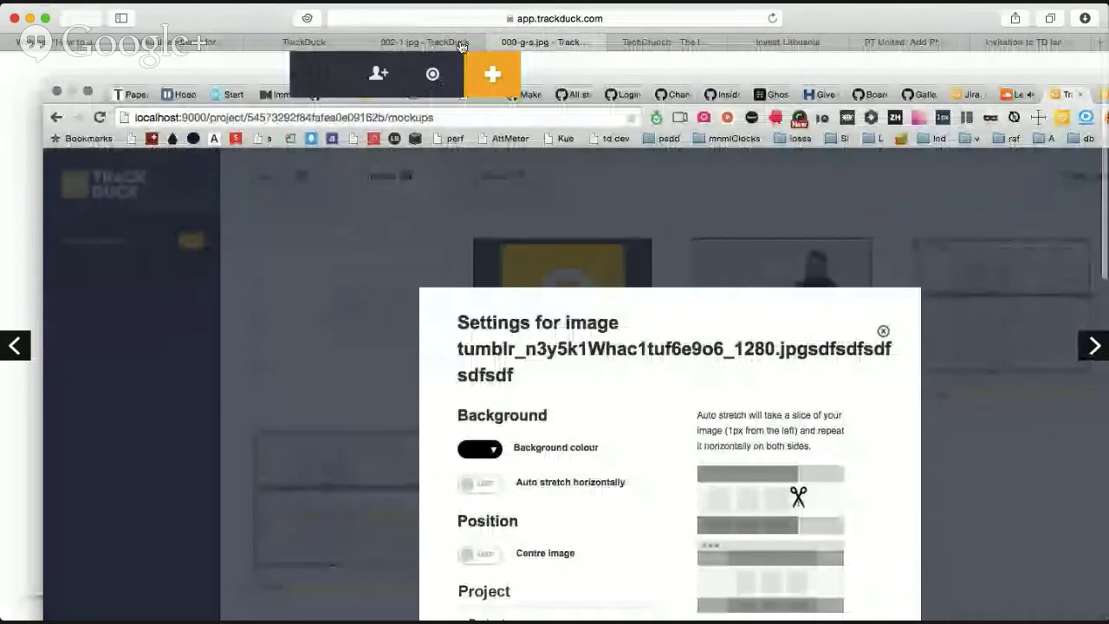
Close the 000-g-s.jpg and 002-1.jpg viewers, open 002-4.jpg in a viewer, and return to the grid.
click(495, 42)
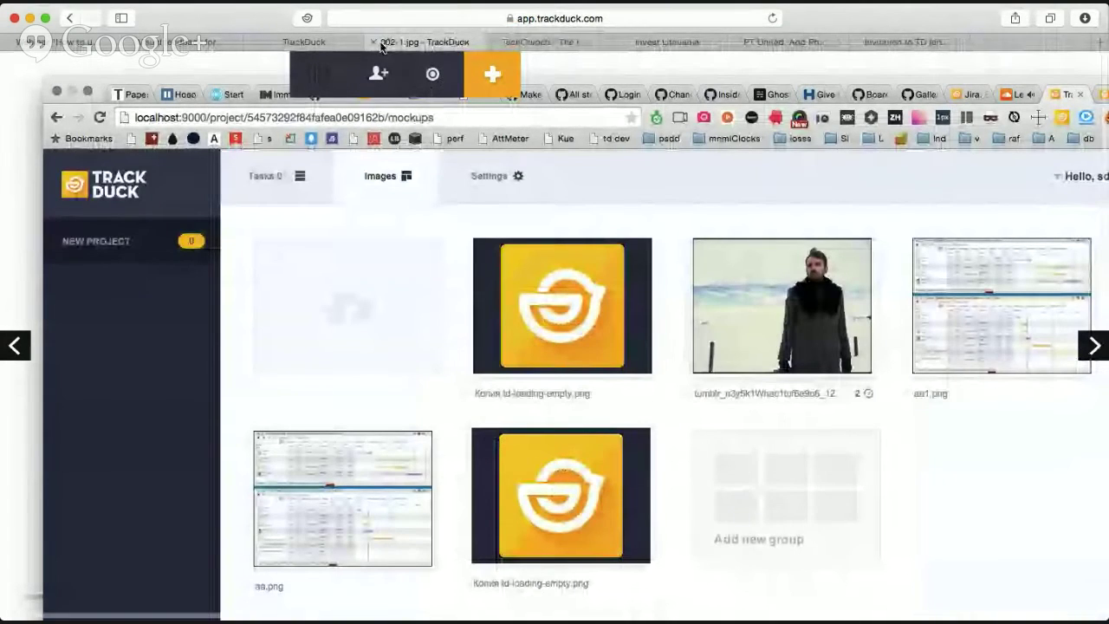
click(373, 42)
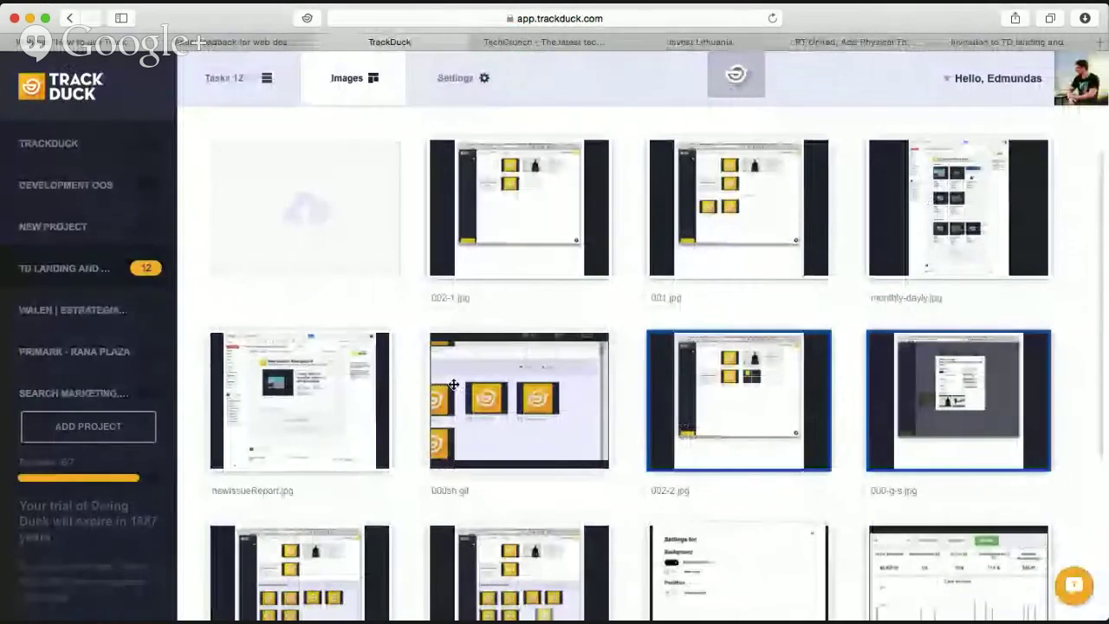
scroll(455, 385, down, 3)
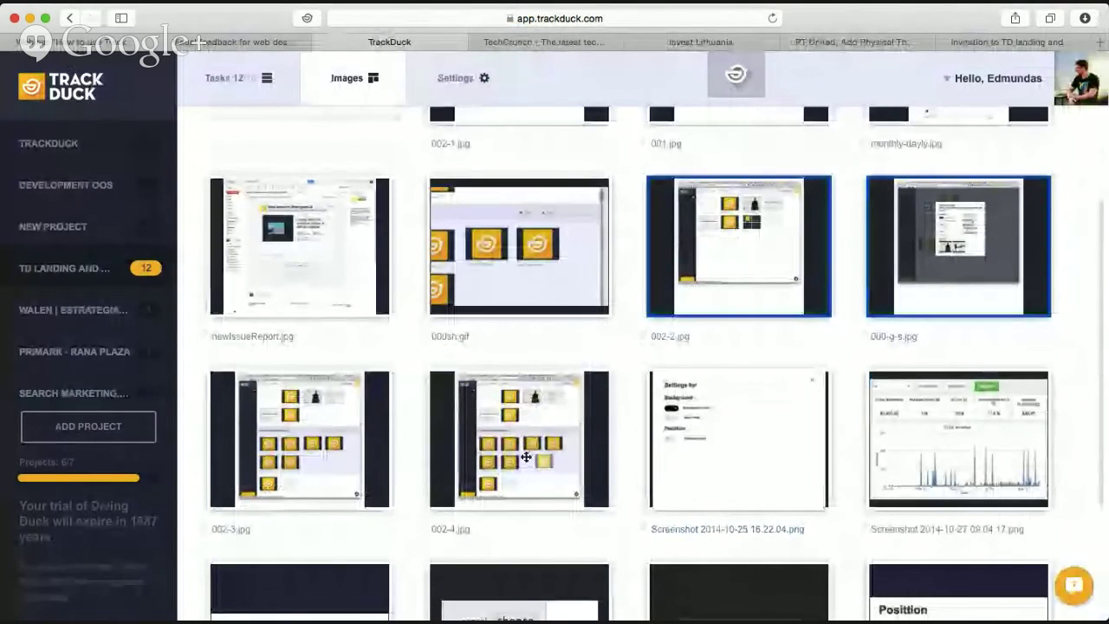
click(511, 406)
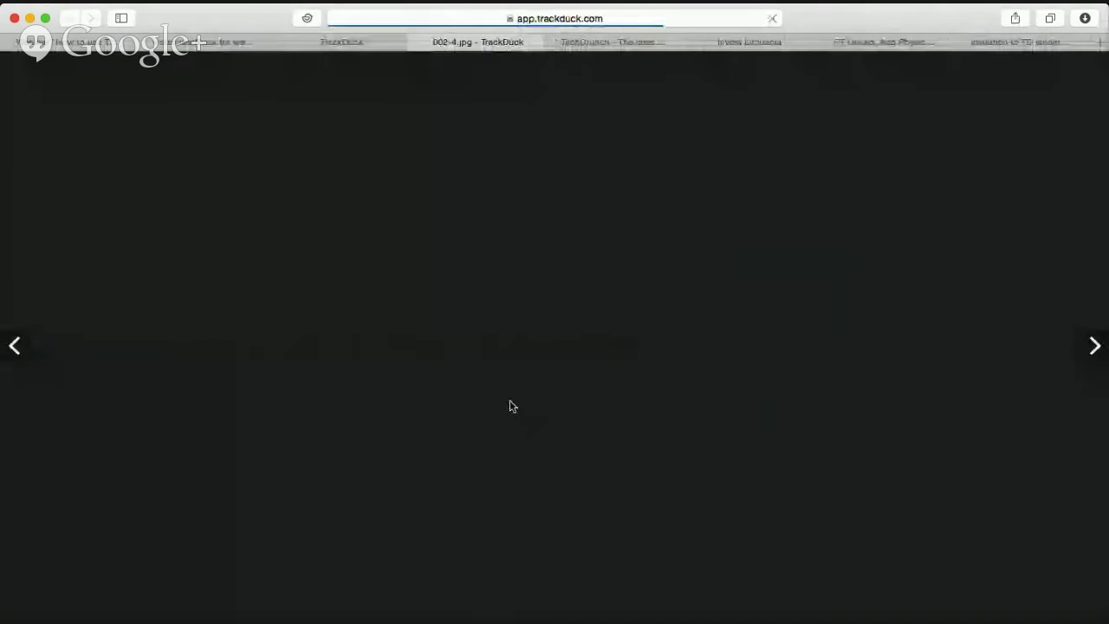
scroll(465, 235, down, 3)
scroll(466, 235, up, 3)
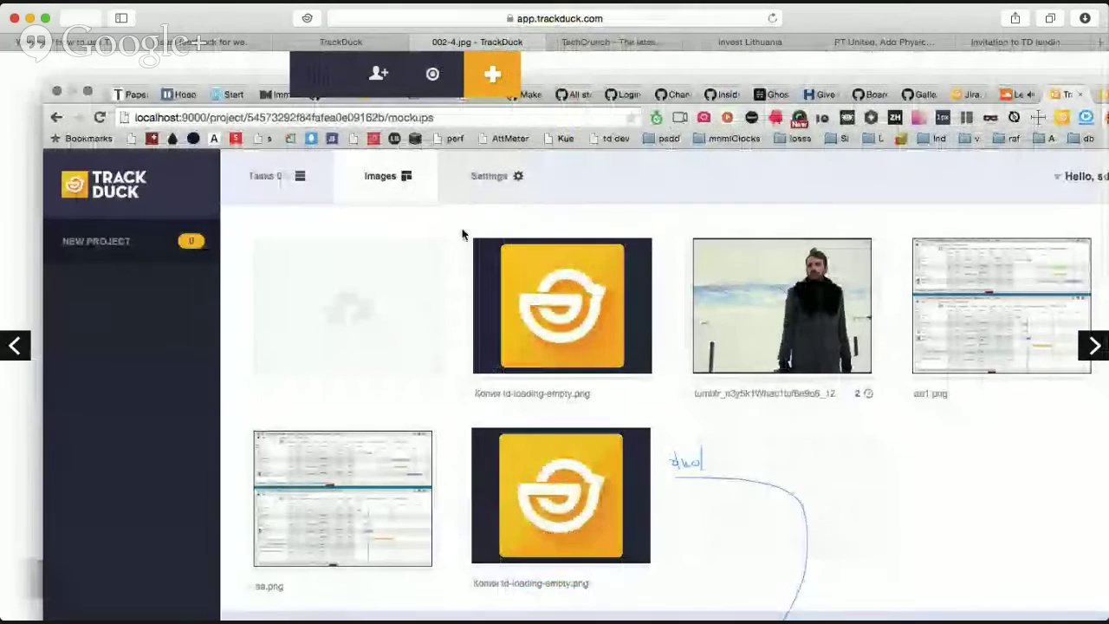
click(351, 43)
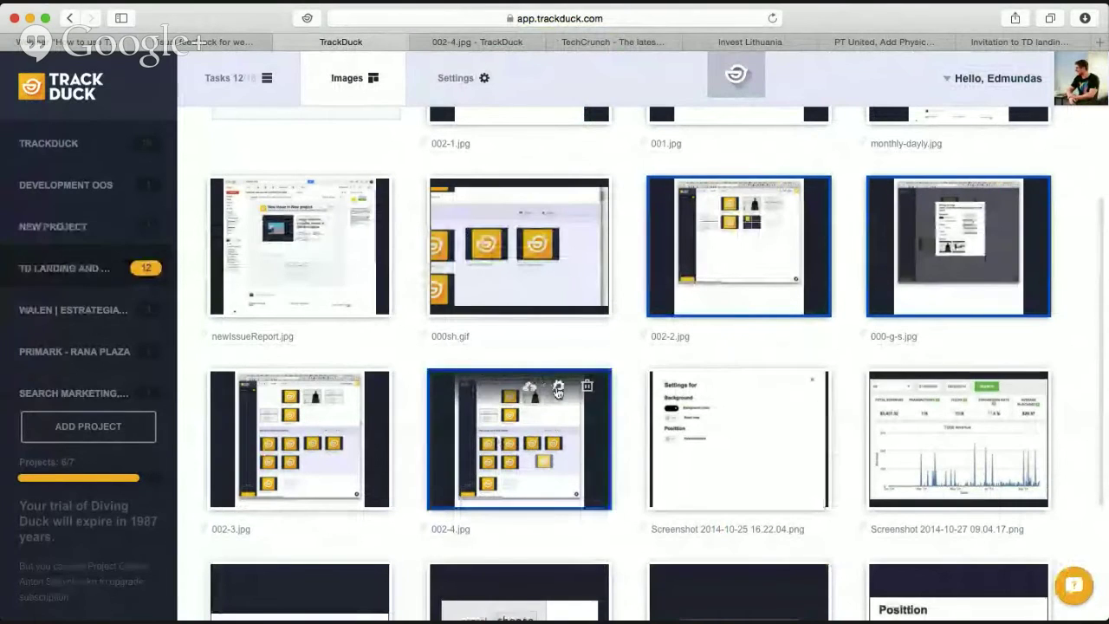
Turn on horizontal auto stretch and Centre image for 002-4.jpg, then open its saved version.
click(559, 392)
click(350, 253)
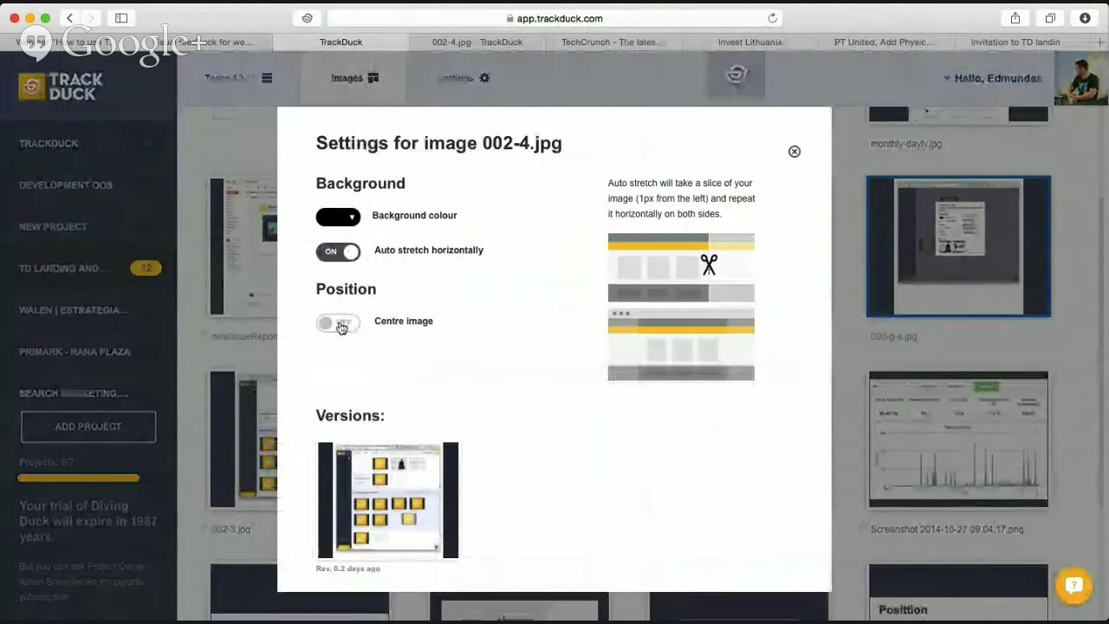
click(341, 326)
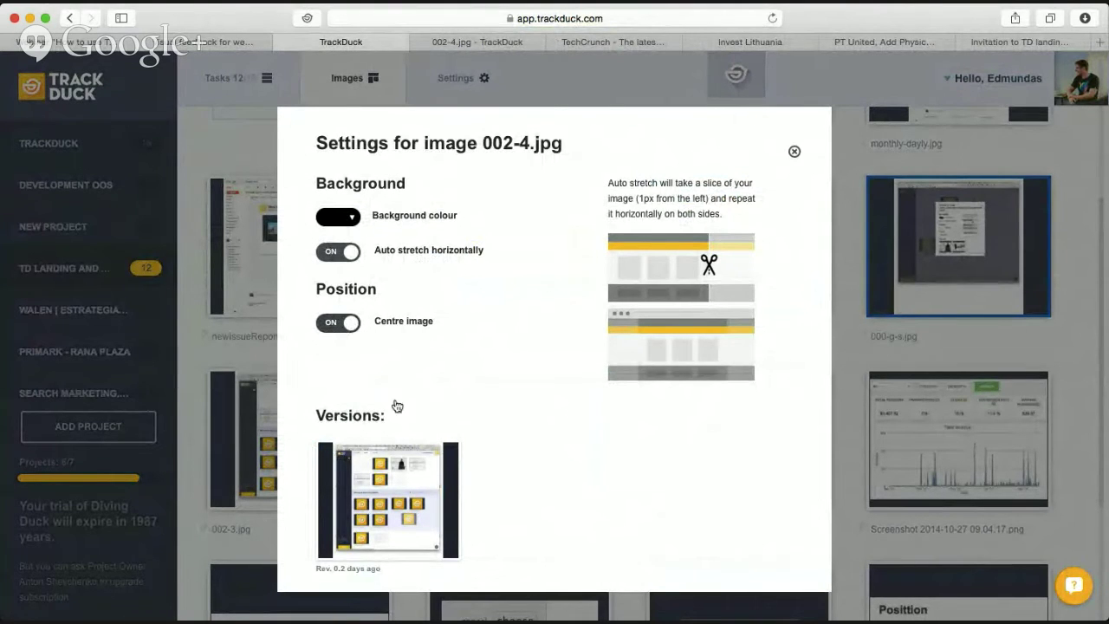
click(425, 499)
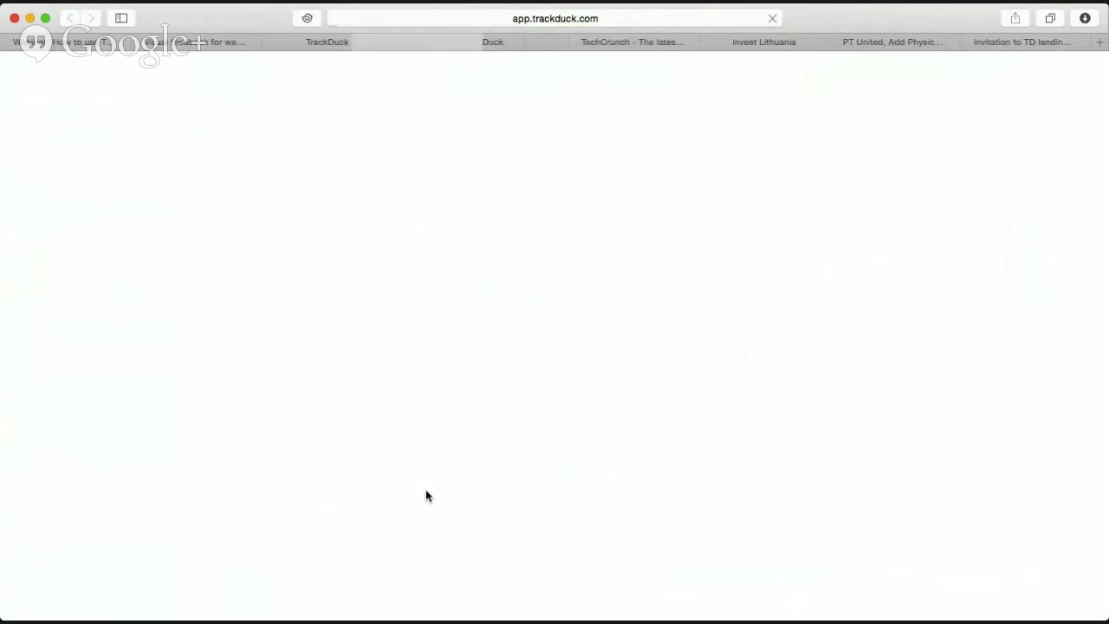
Toggle the screenshot between full size and fit-to-window, then advance to the next one.
click(433, 290)
click(428, 297)
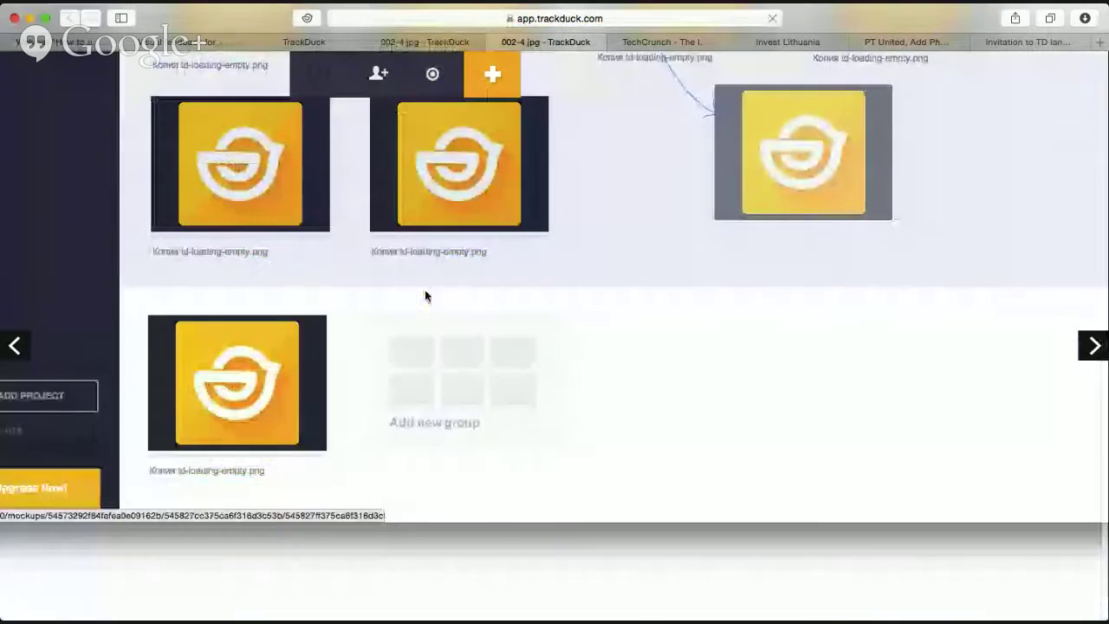
click(424, 289)
click(421, 274)
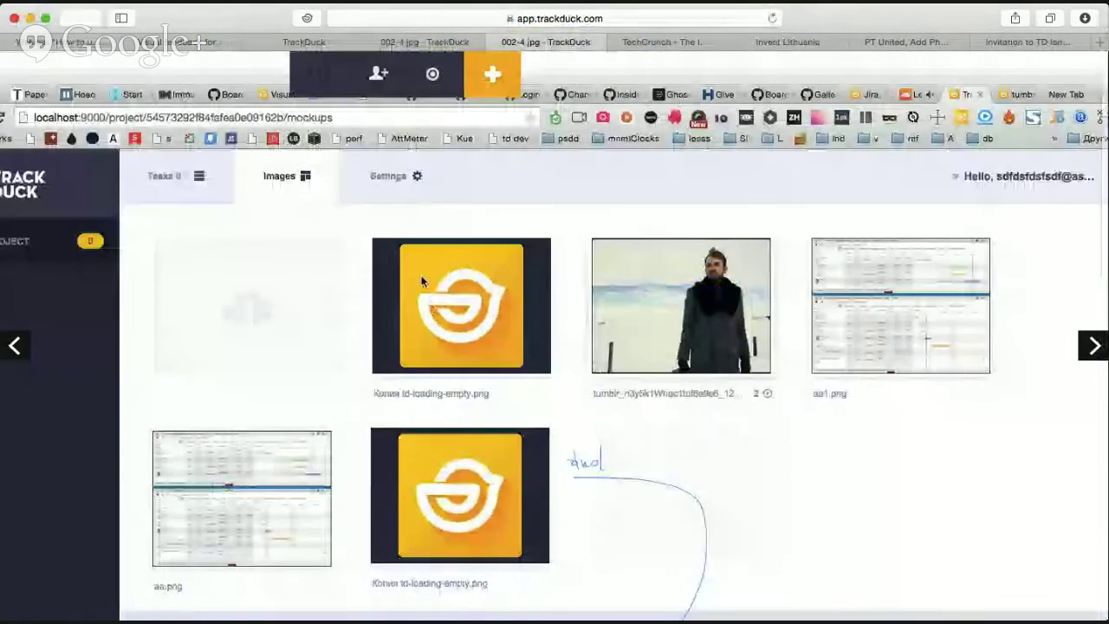
click(422, 279)
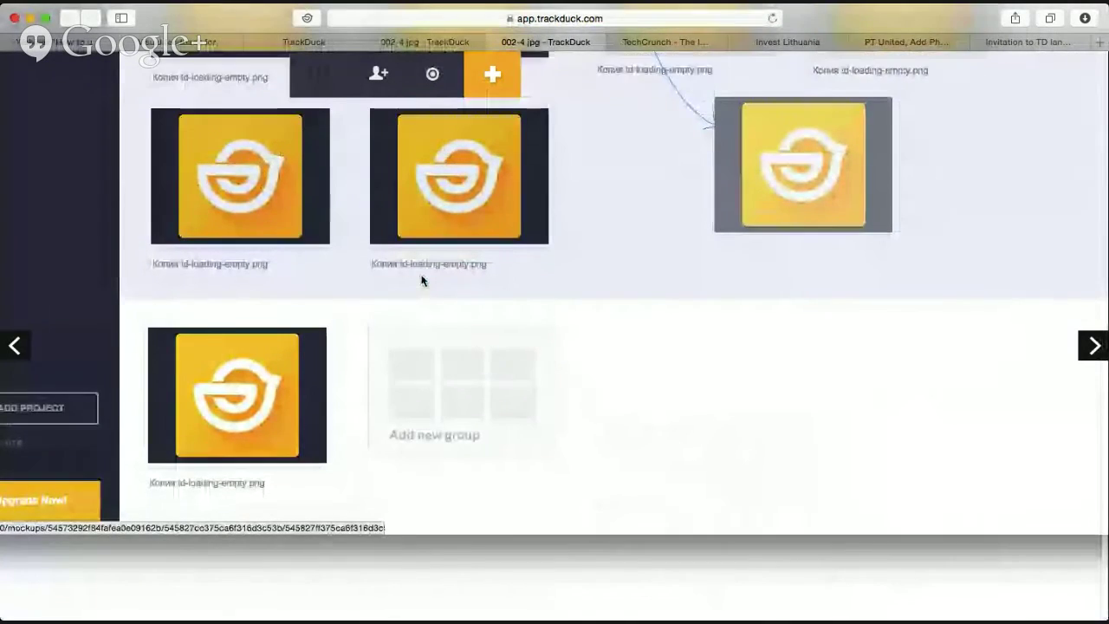
click(422, 280)
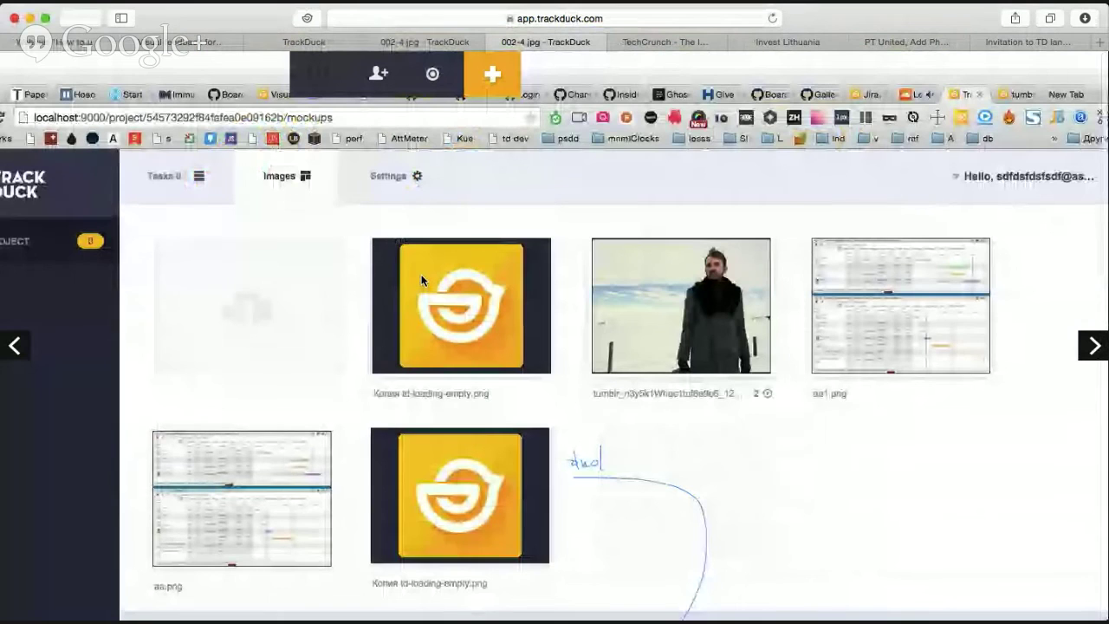
Close the duplicate 002-4.jpg viewer and browse screenshots forward, then back to 000-g-s.jpg.
click(495, 41)
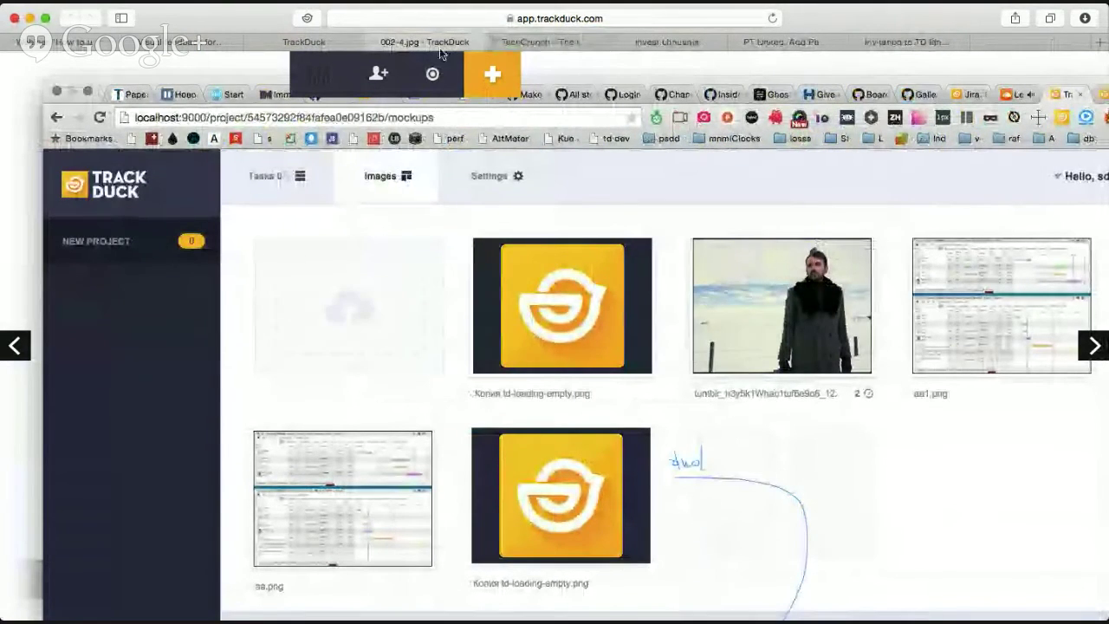
click(468, 276)
click(468, 275)
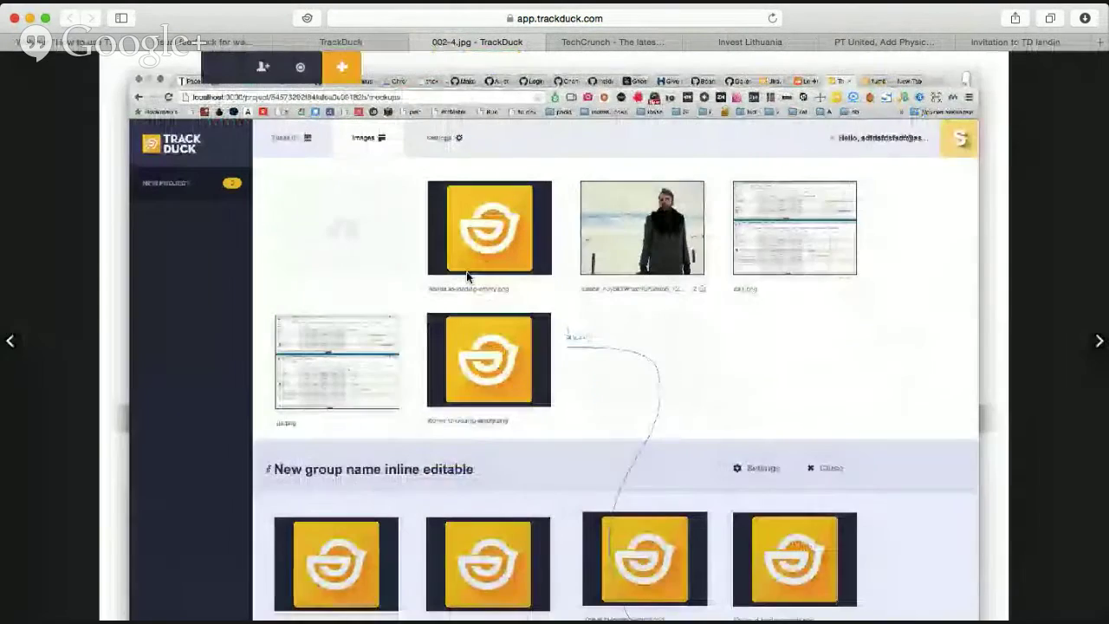
click(467, 276)
click(467, 275)
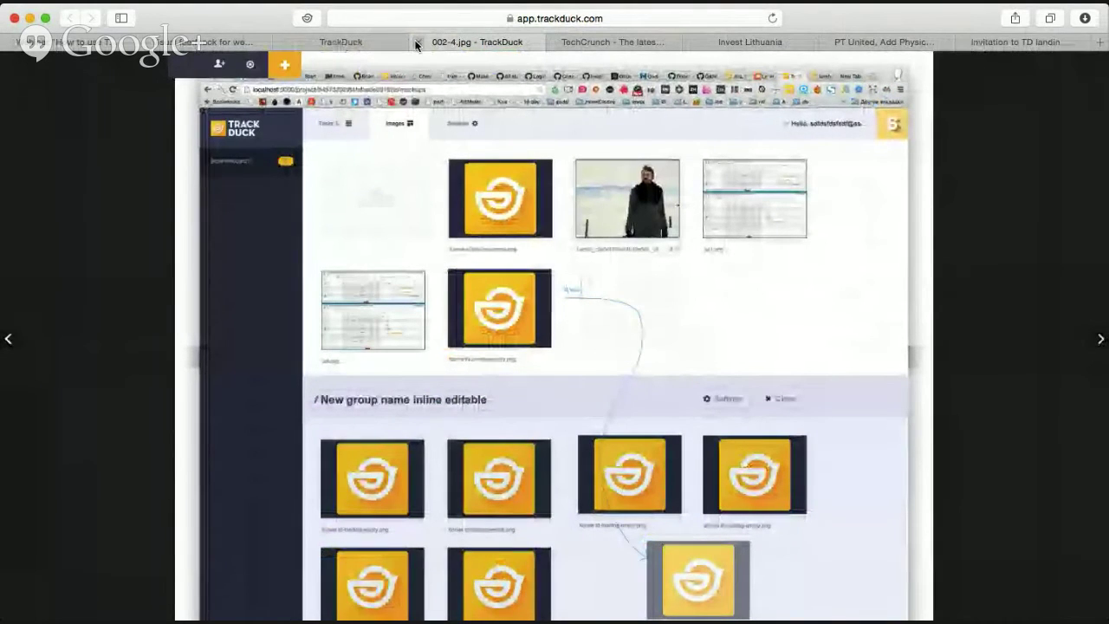
click(1101, 340)
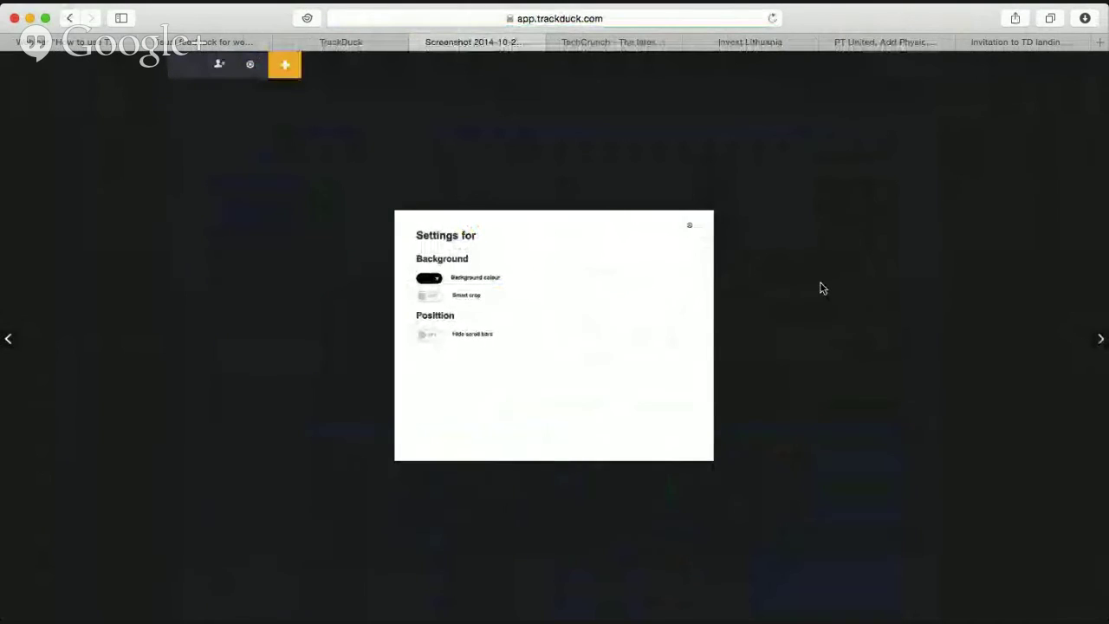
click(7, 342)
click(7, 341)
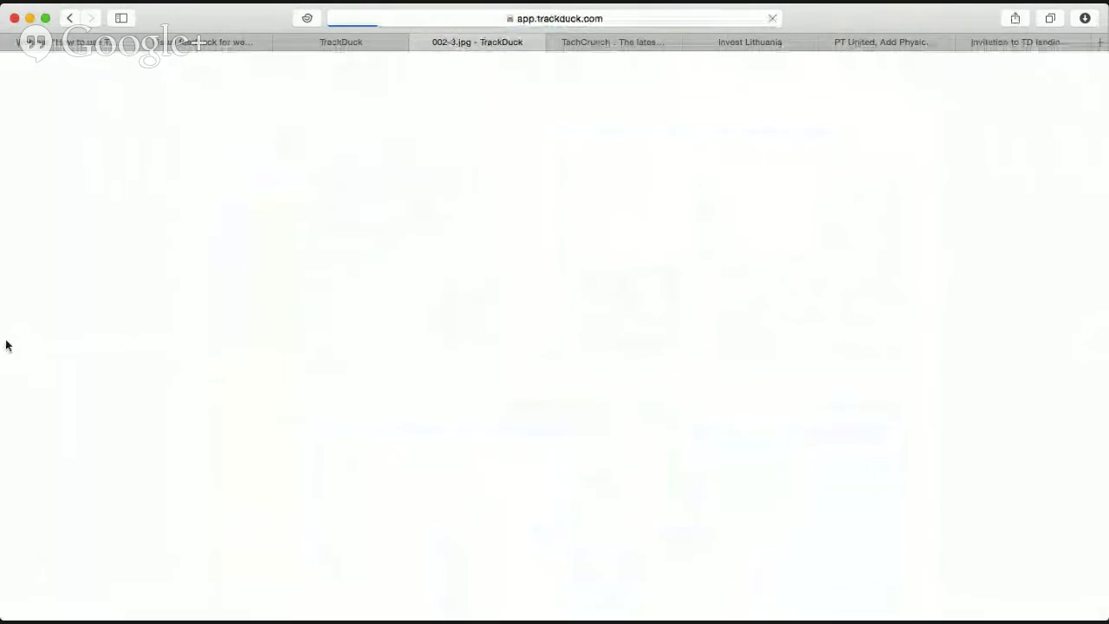
click(6, 344)
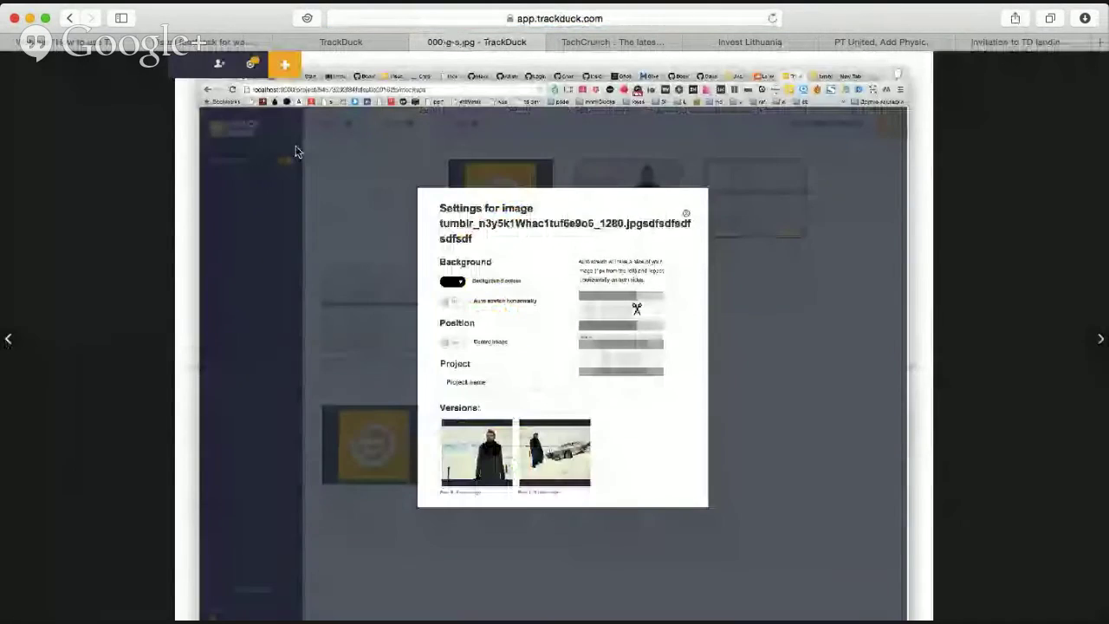
Close the viewers and the 002-4.jpg settings dialog to return to the image grid.
click(418, 42)
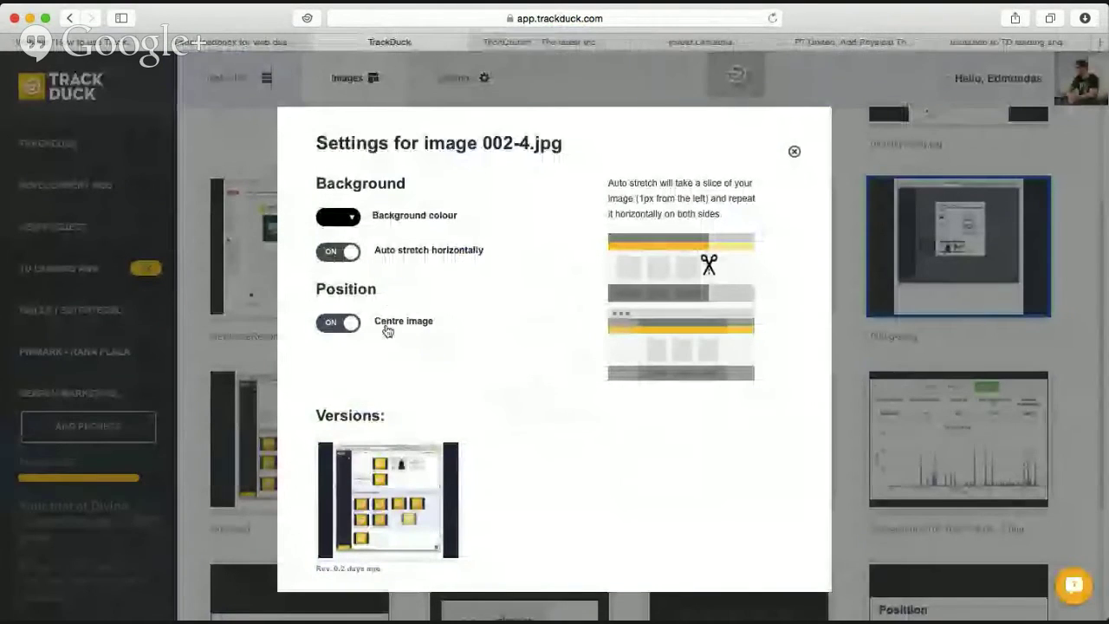
click(401, 509)
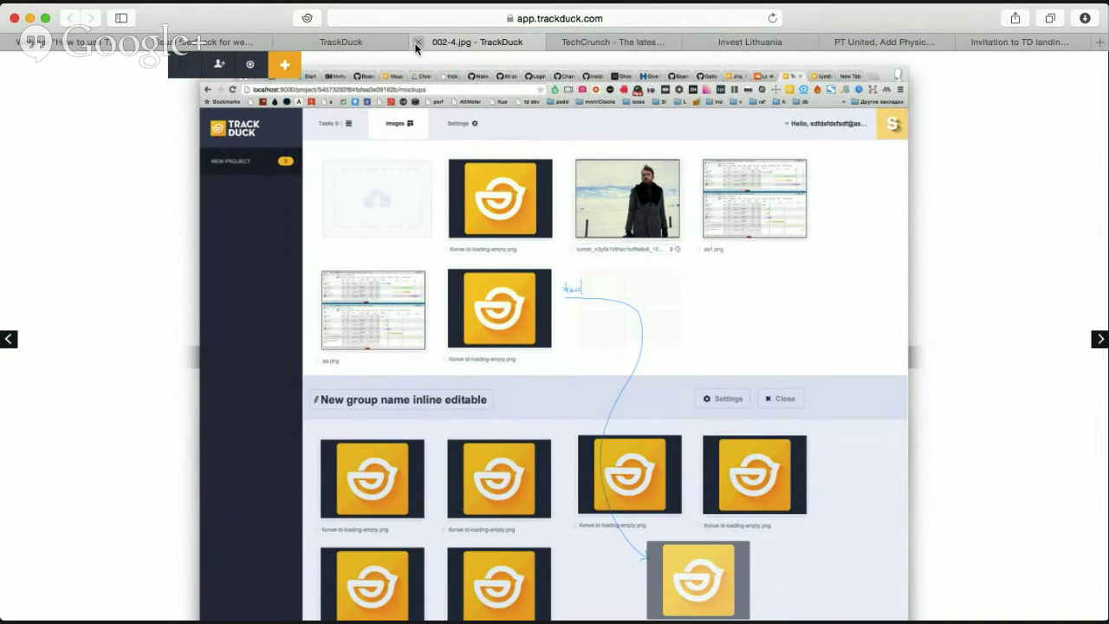
click(417, 42)
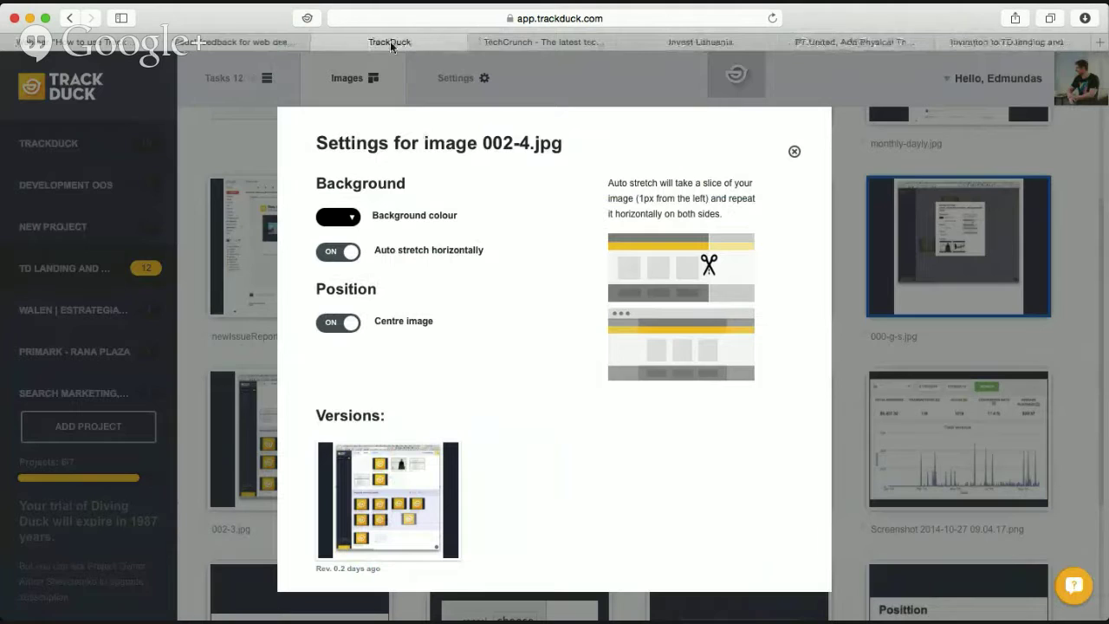
click(794, 152)
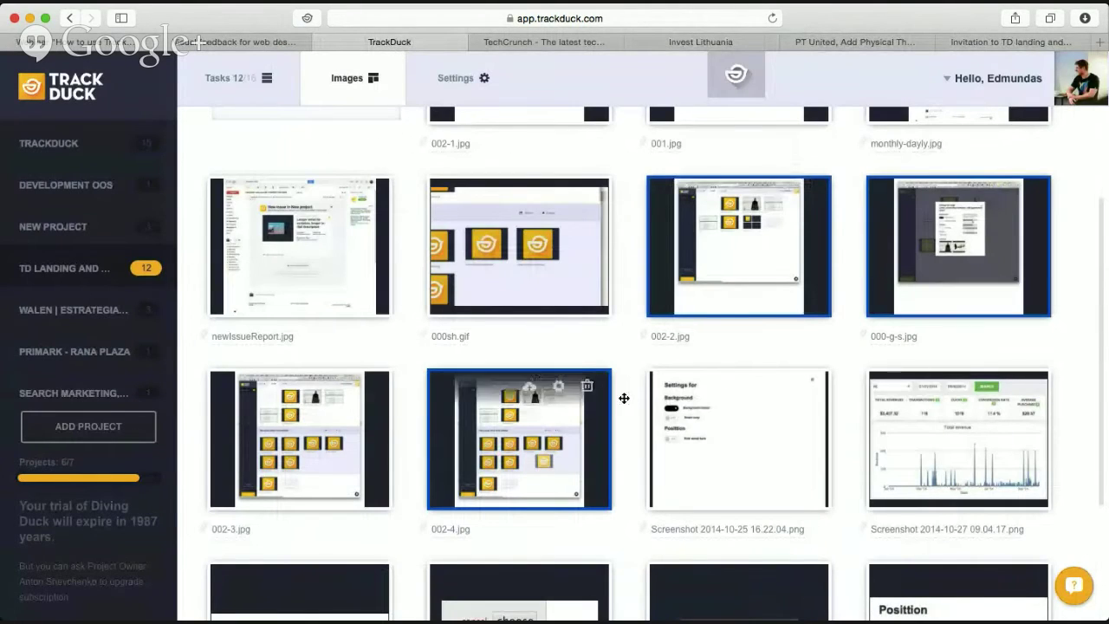
scroll(626, 399, down, 3)
scroll(628, 404, up, 5)
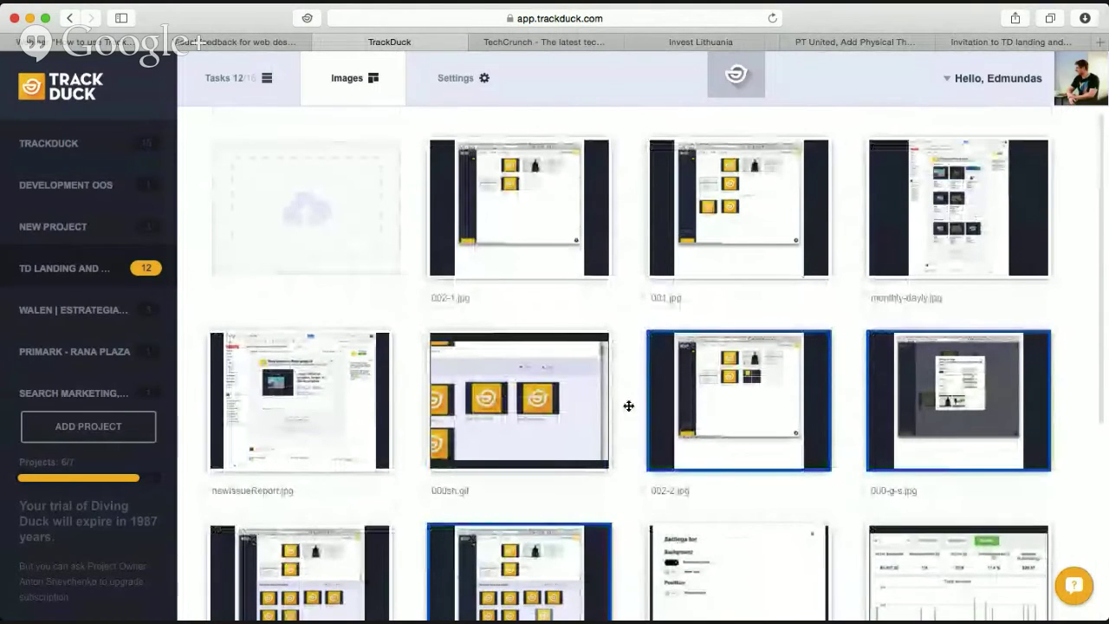
mouse_move(766, 422)
drag(766, 423, 503, 425)
mouse_move(561, 350)
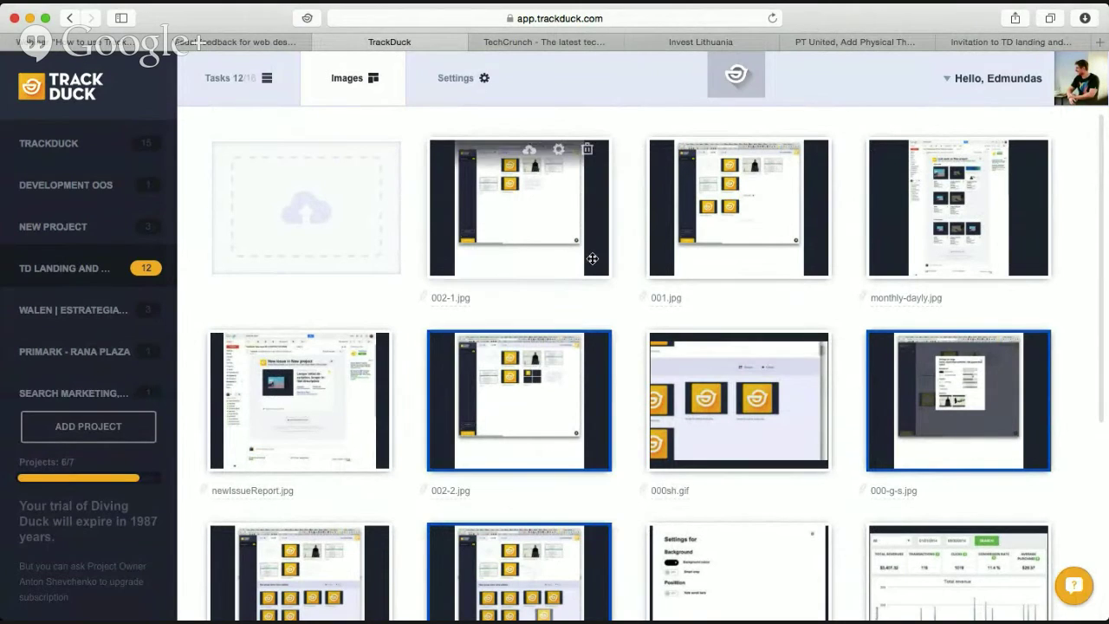
Open the project settings, leaving the project name unchanged, and read the website URL help text.
click(471, 95)
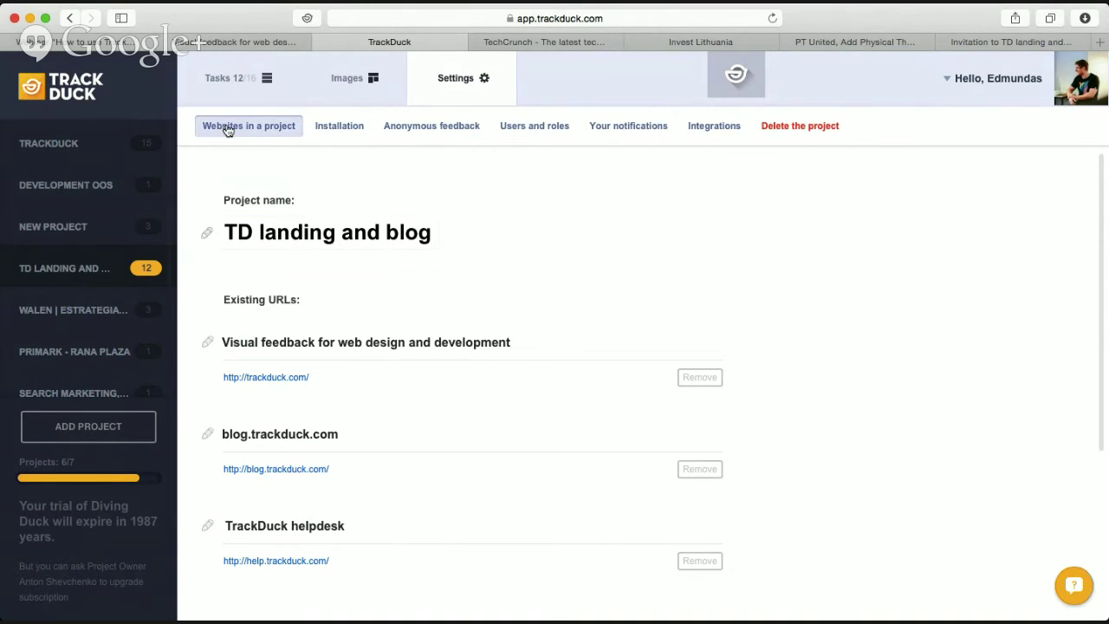
click(307, 247)
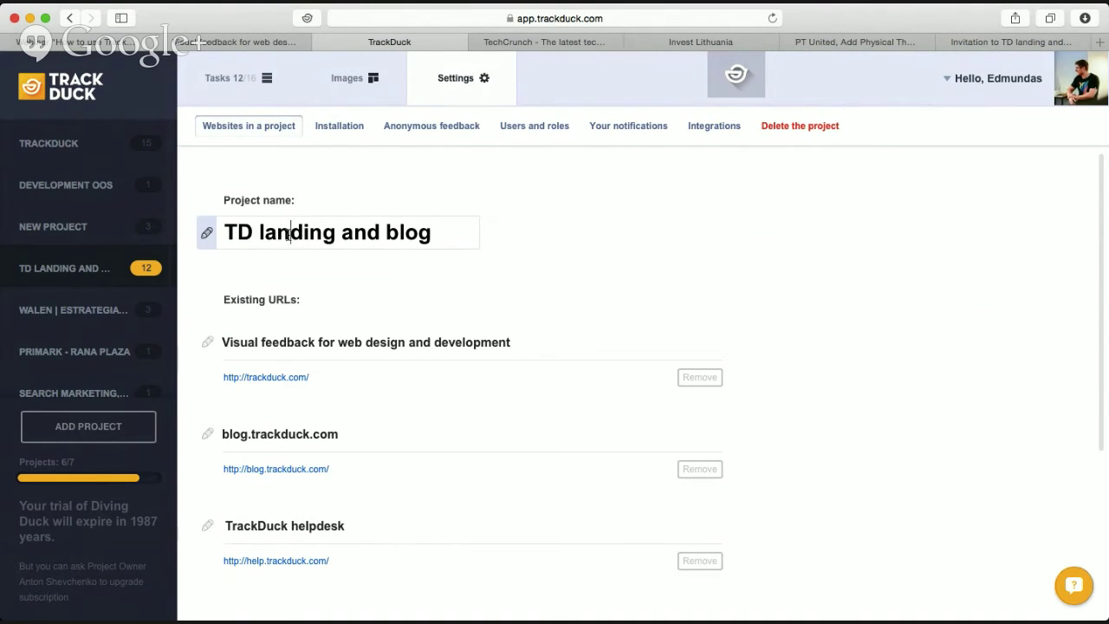
double_click(292, 232)
click(411, 277)
scroll(401, 300, down, 3)
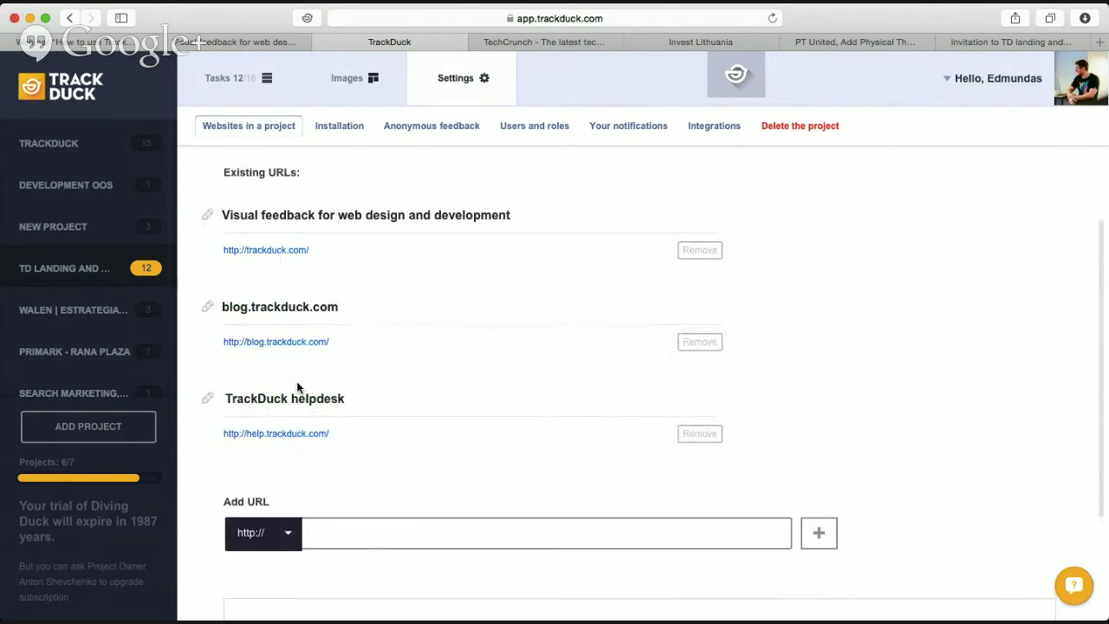
scroll(533, 390, down, 3)
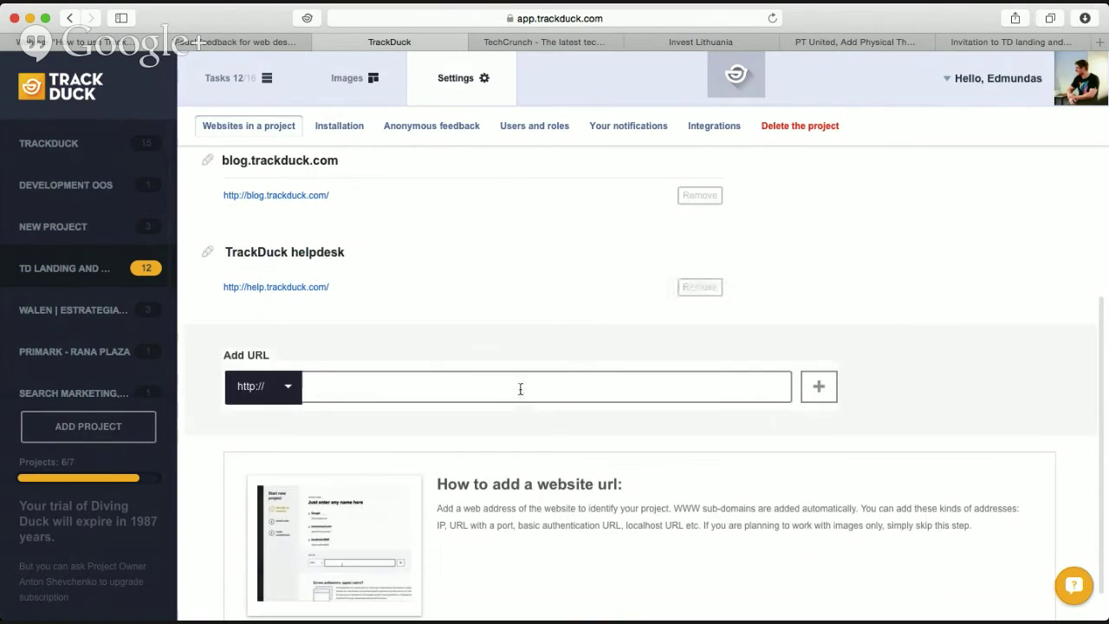
scroll(520, 389, down, 1)
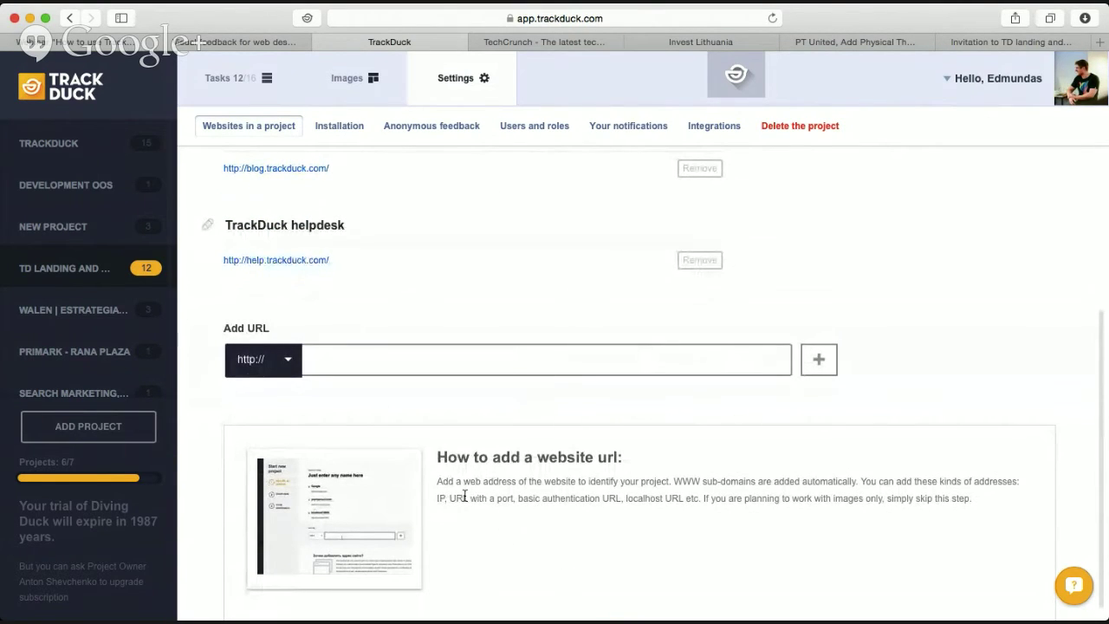
drag(438, 457, 1012, 496)
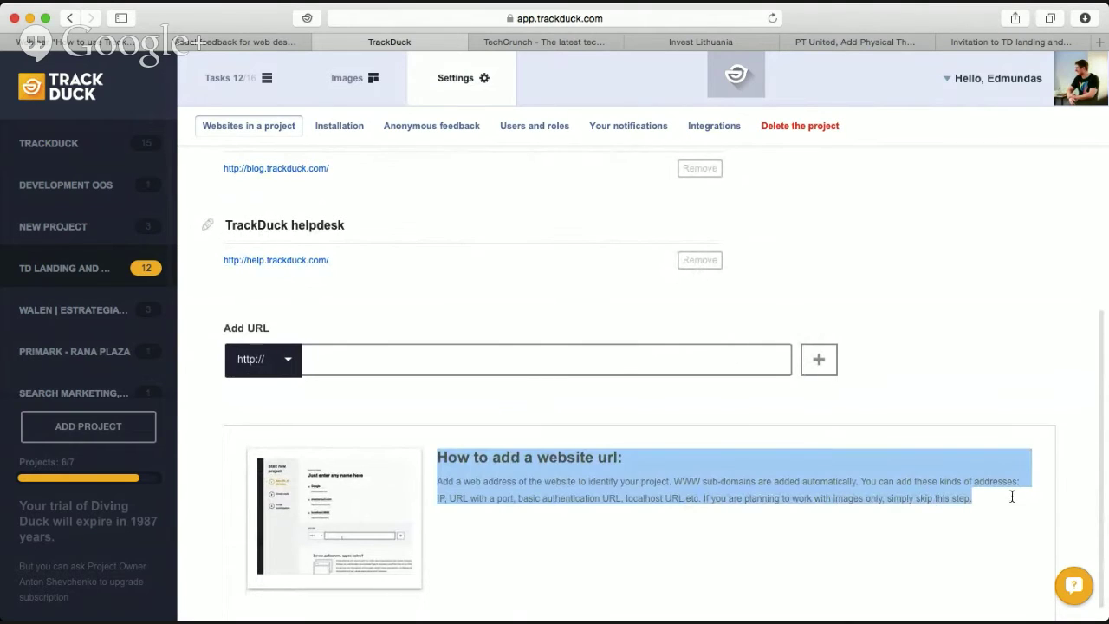
click(979, 512)
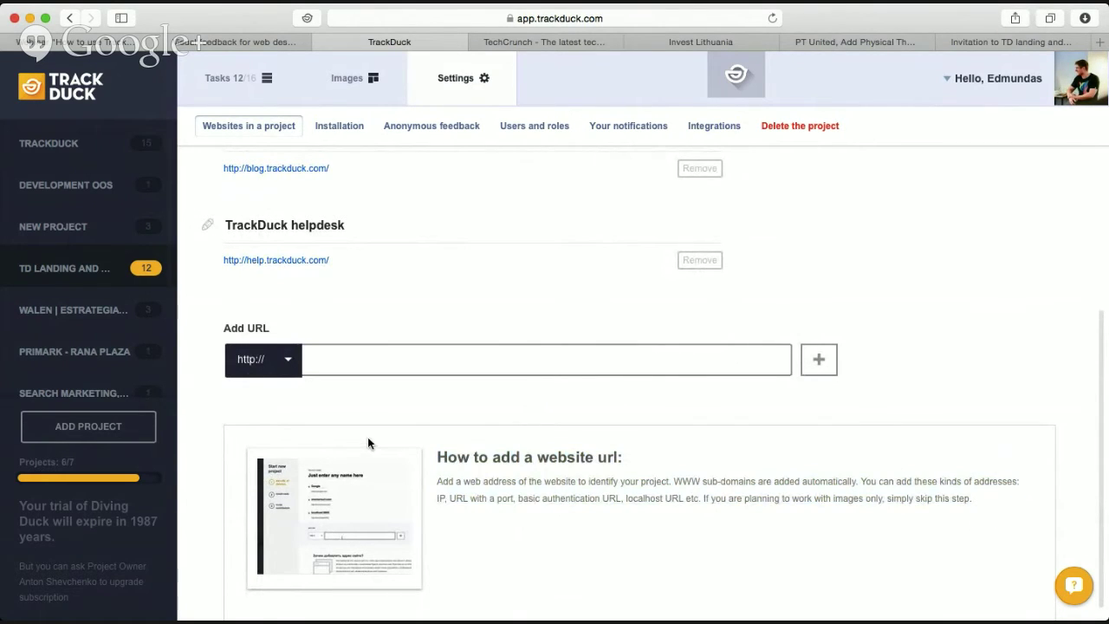
scroll(359, 390, up, 4)
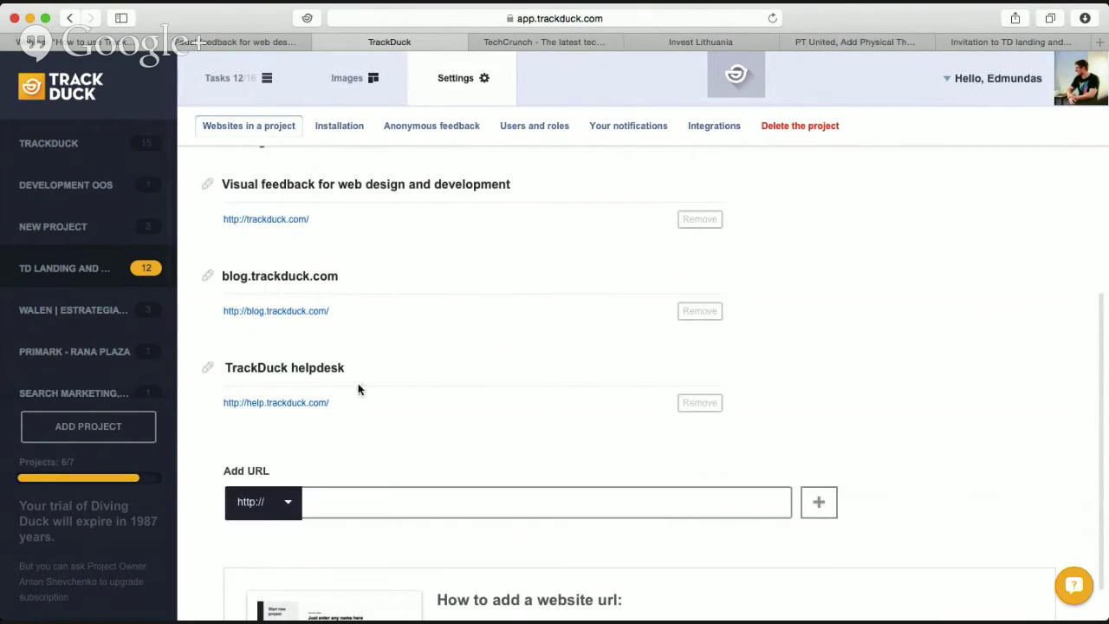
click(469, 489)
text(test)
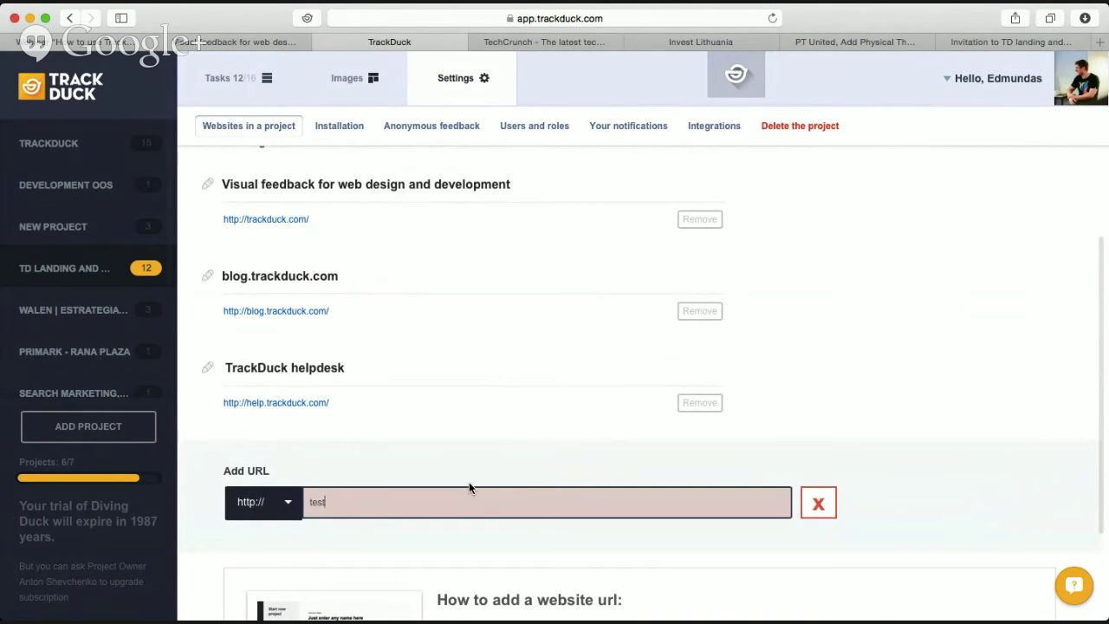
text(.lt)
key(Return)
scroll(662, 543, down, 1)
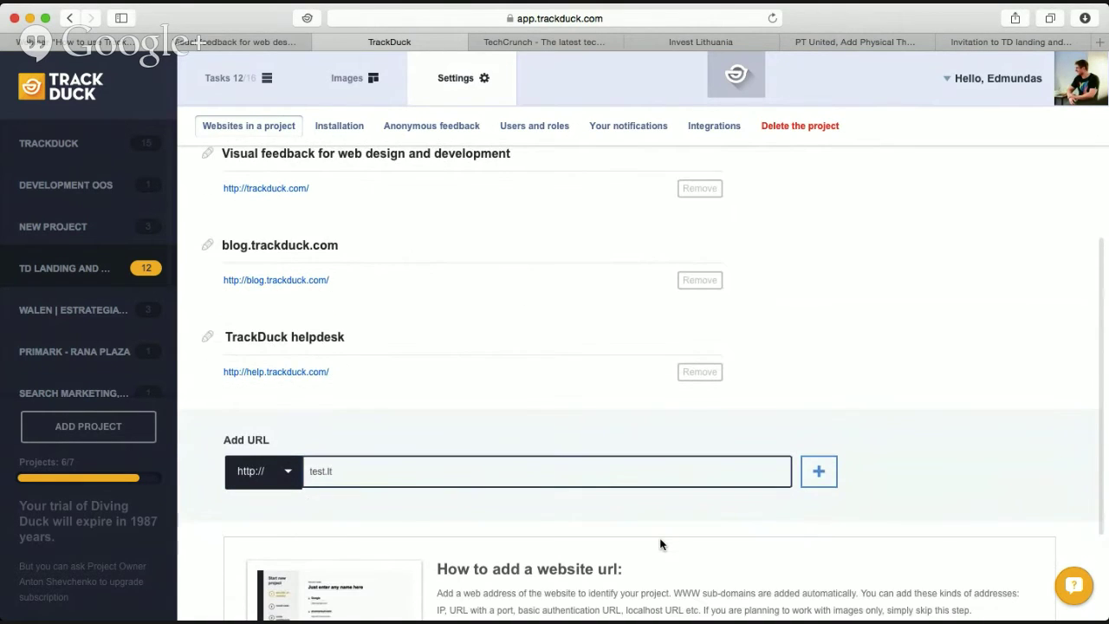
click(279, 472)
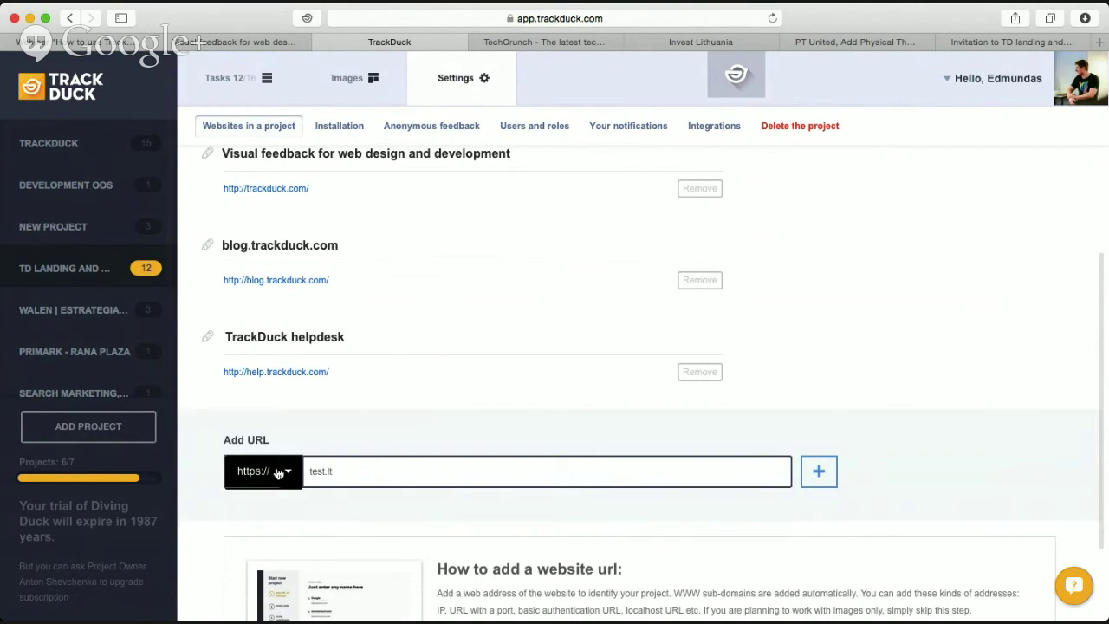
click(828, 481)
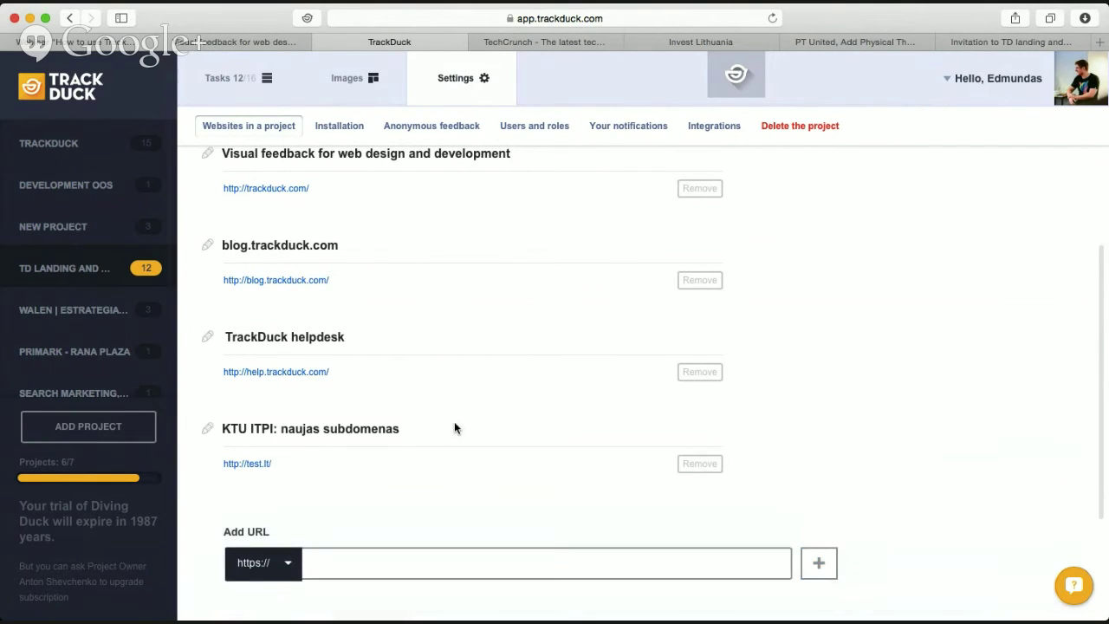
Remove the test.lt entry, leaving the three original website URLs.
scroll(450, 468, down, 1)
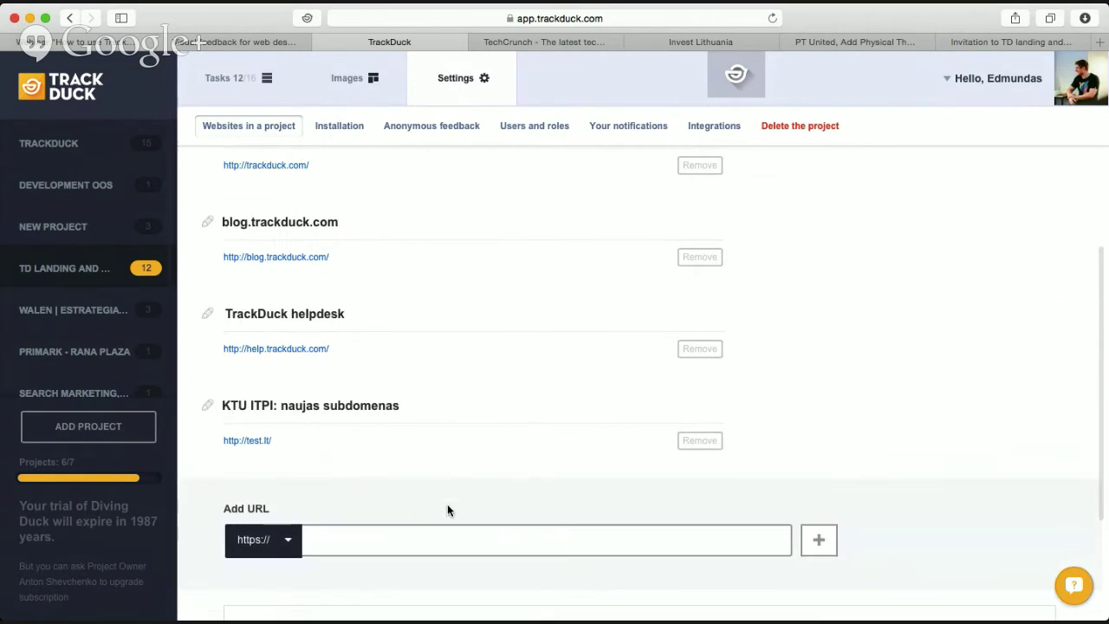
click(700, 441)
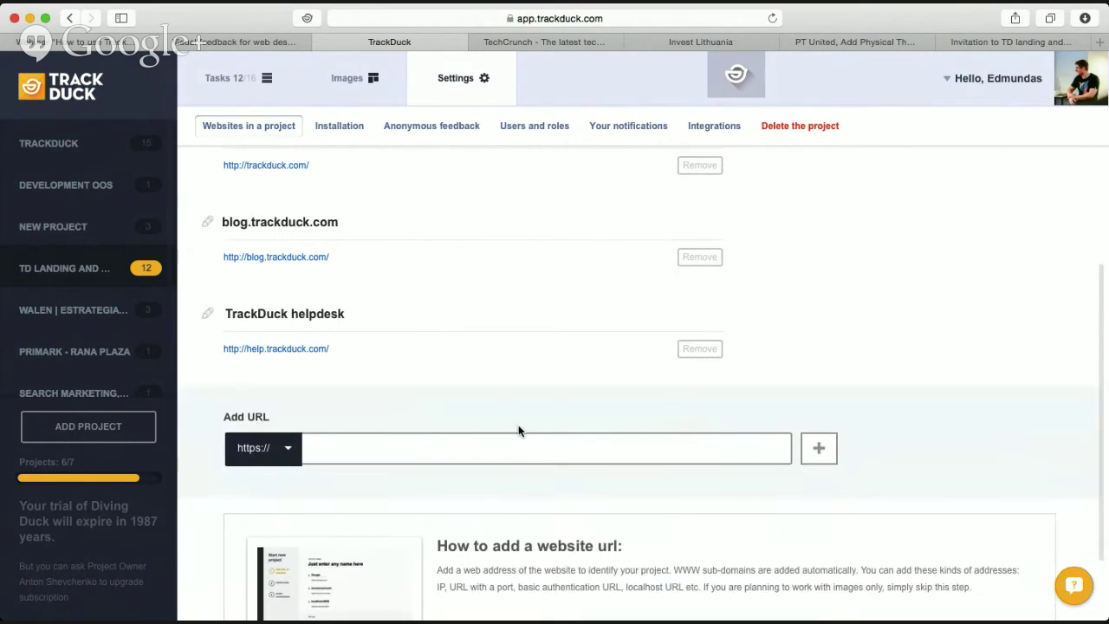
scroll(508, 415, up, 3)
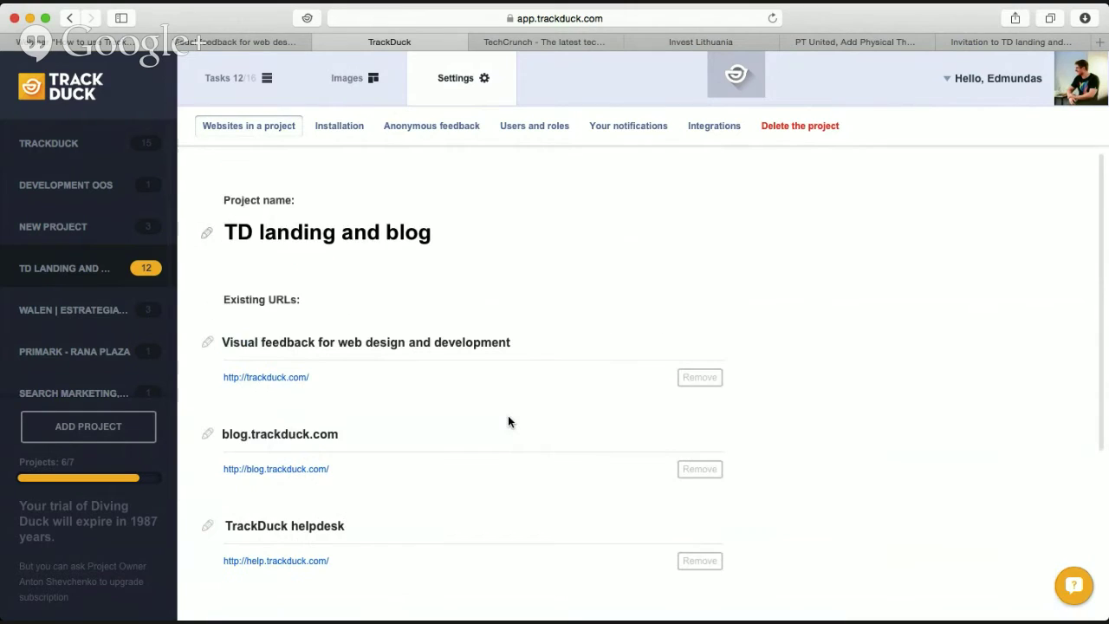
scroll(509, 421, down, 5)
scroll(509, 421, up, 5)
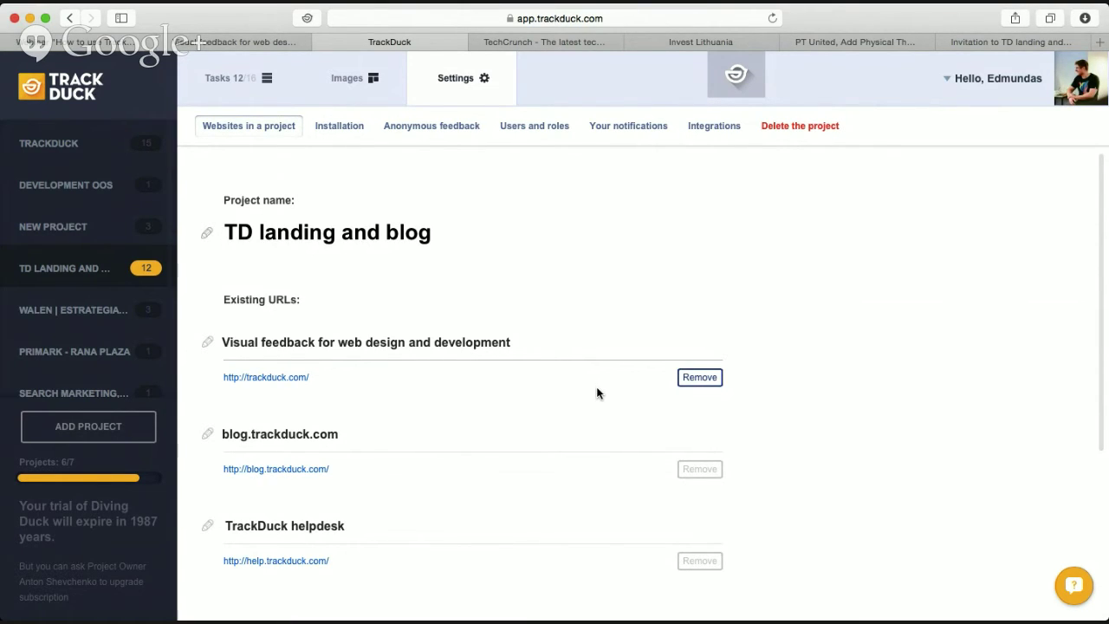
scroll(600, 394, down, 1)
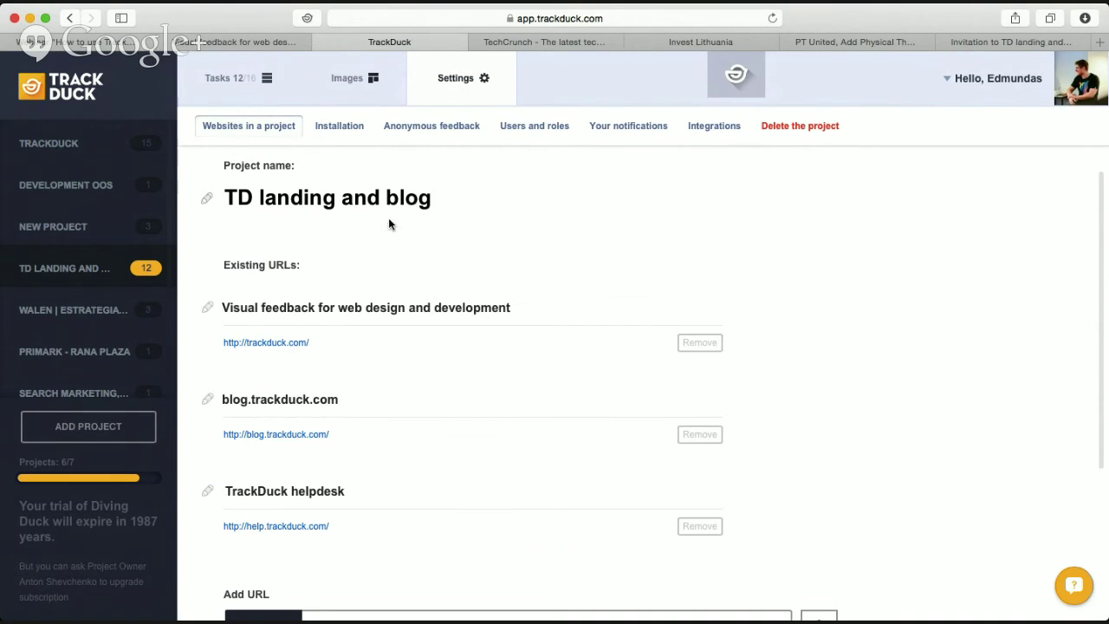
scroll(468, 260, up, 1)
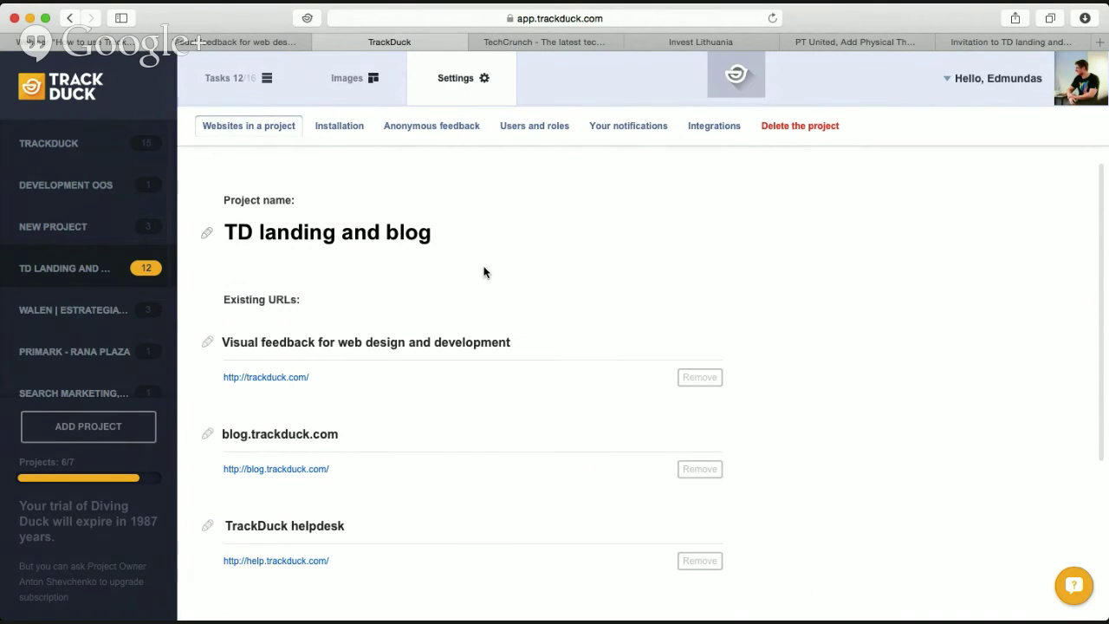
Bring up the project's Users and roles list and scroll through its members.
click(527, 123)
scroll(566, 309, down, 5)
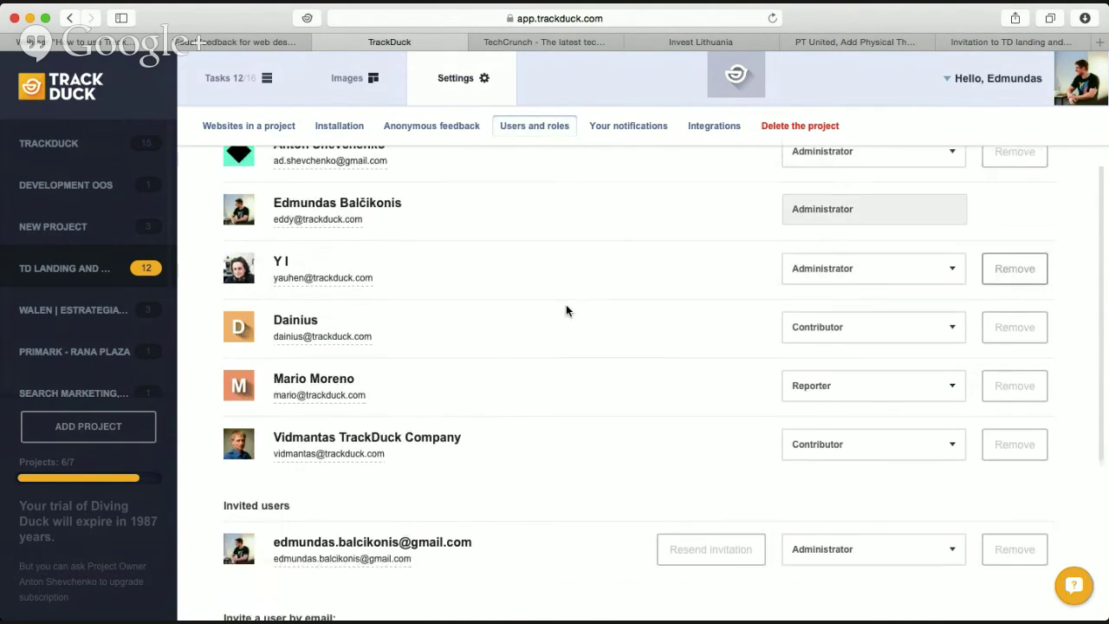
scroll(566, 310, up, 5)
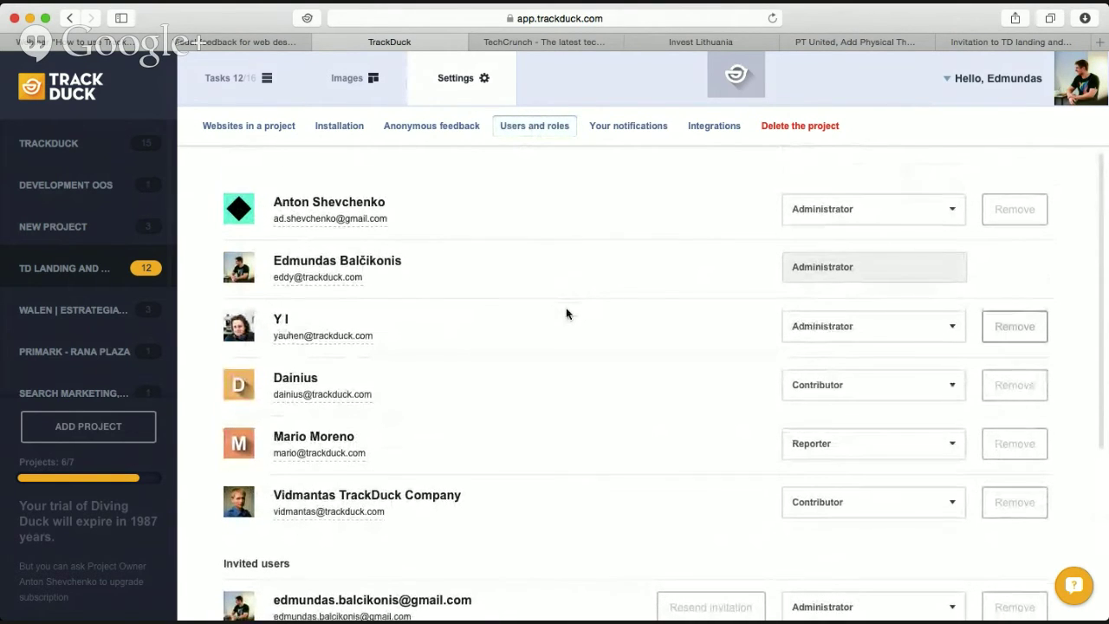
scroll(572, 314, down, 4)
scroll(710, 324, up, 4)
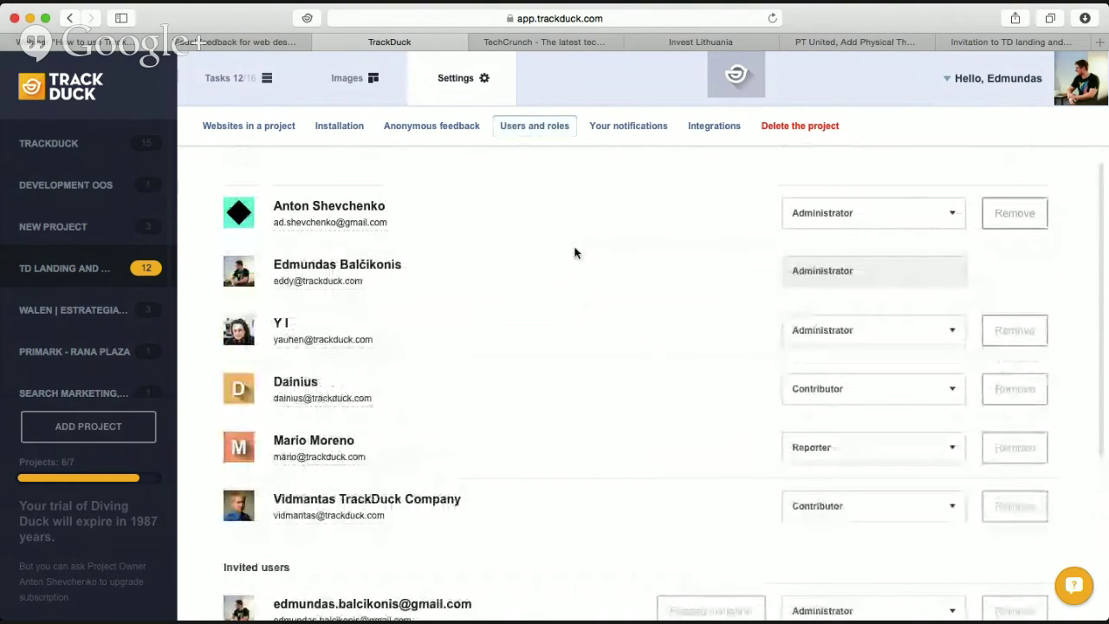
scroll(929, 487, down, 1)
Change the last listed member's role from Contributor to Reporter.
click(929, 487)
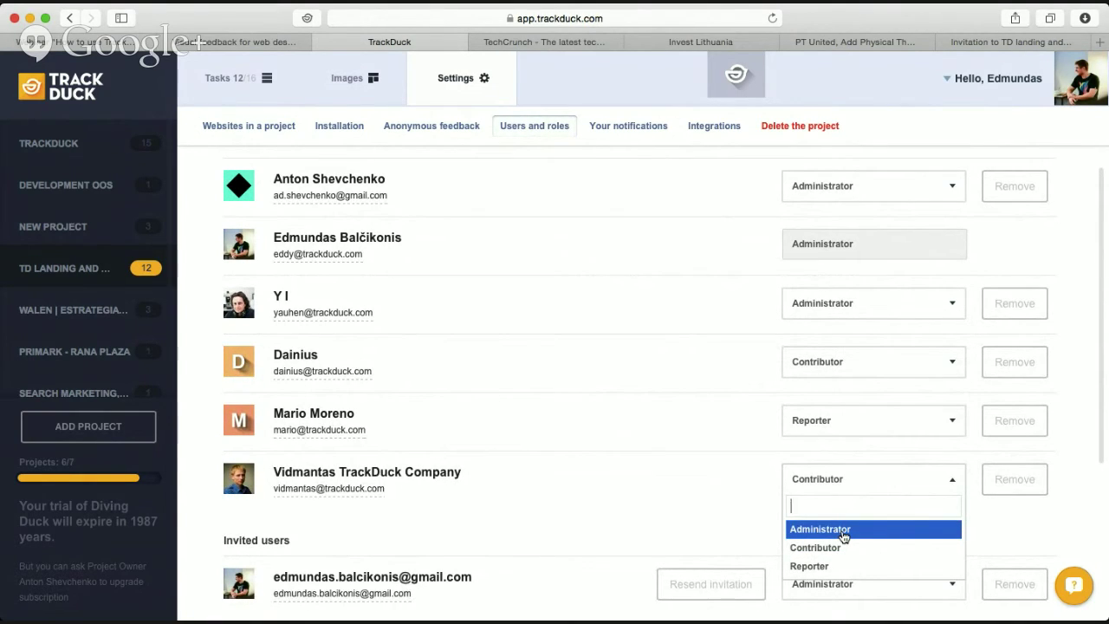
click(860, 546)
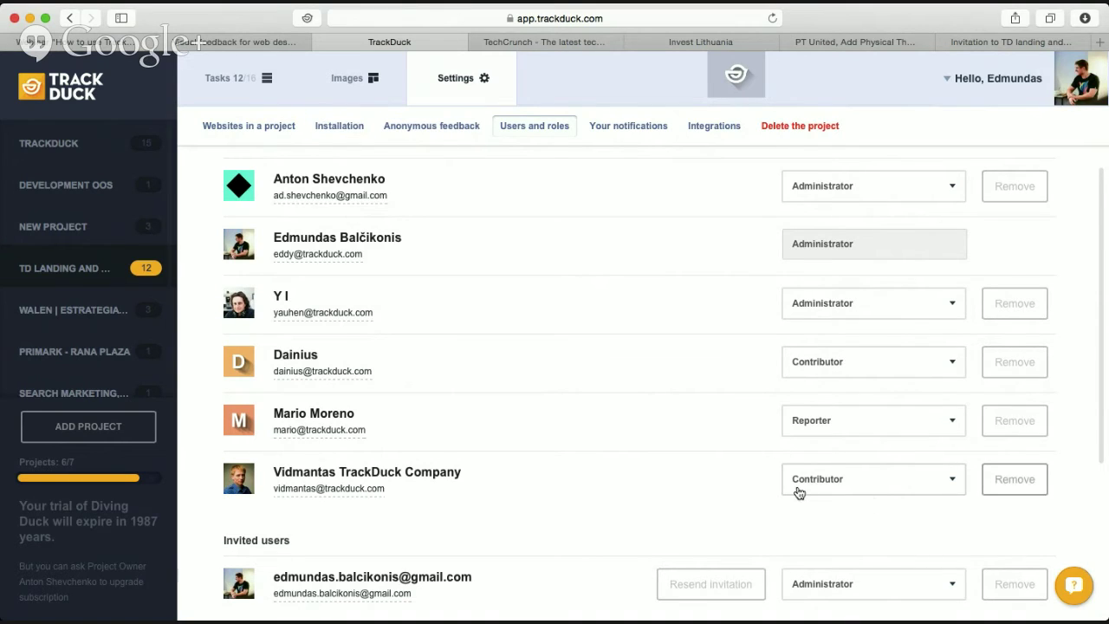
click(927, 480)
click(871, 566)
scroll(663, 499, down, 3)
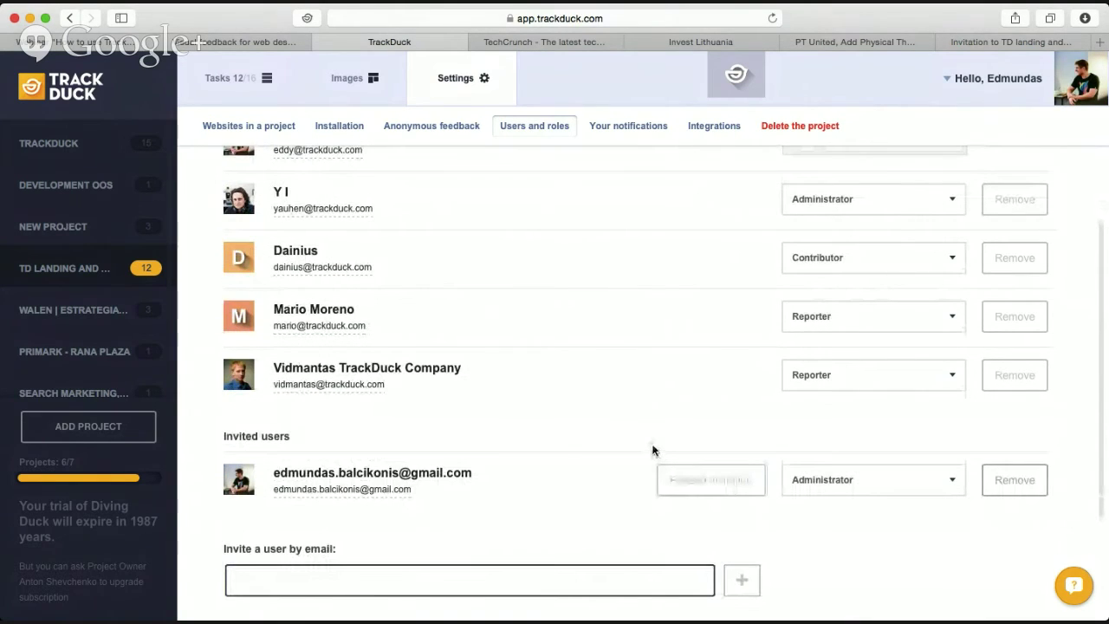
click(1015, 375)
scroll(765, 469, down, 4)
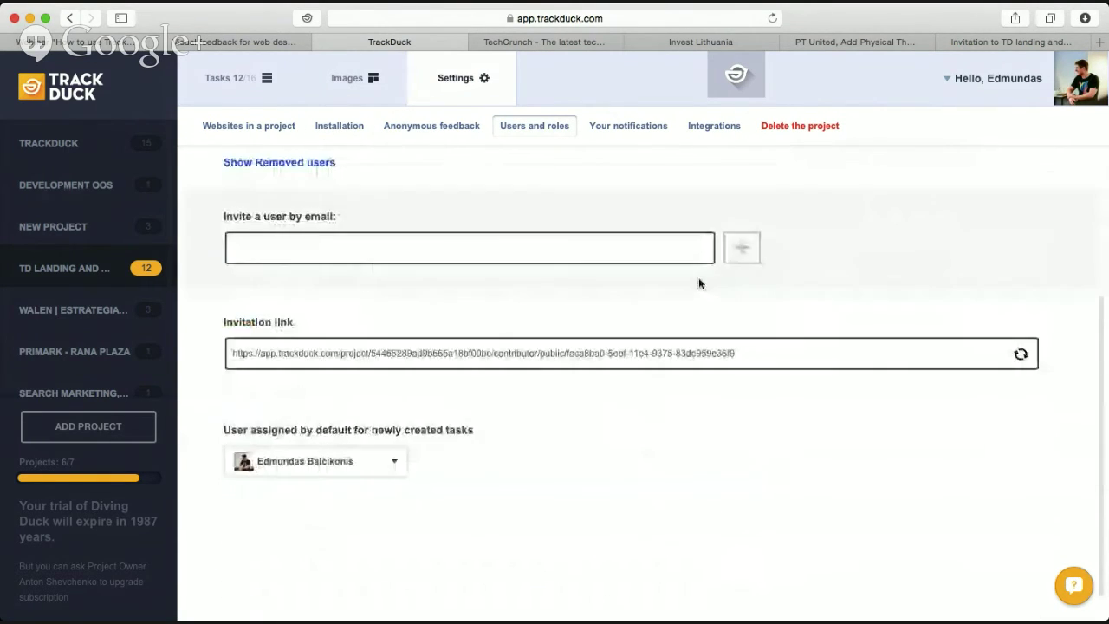
scroll(698, 278, up, 4)
click(1031, 420)
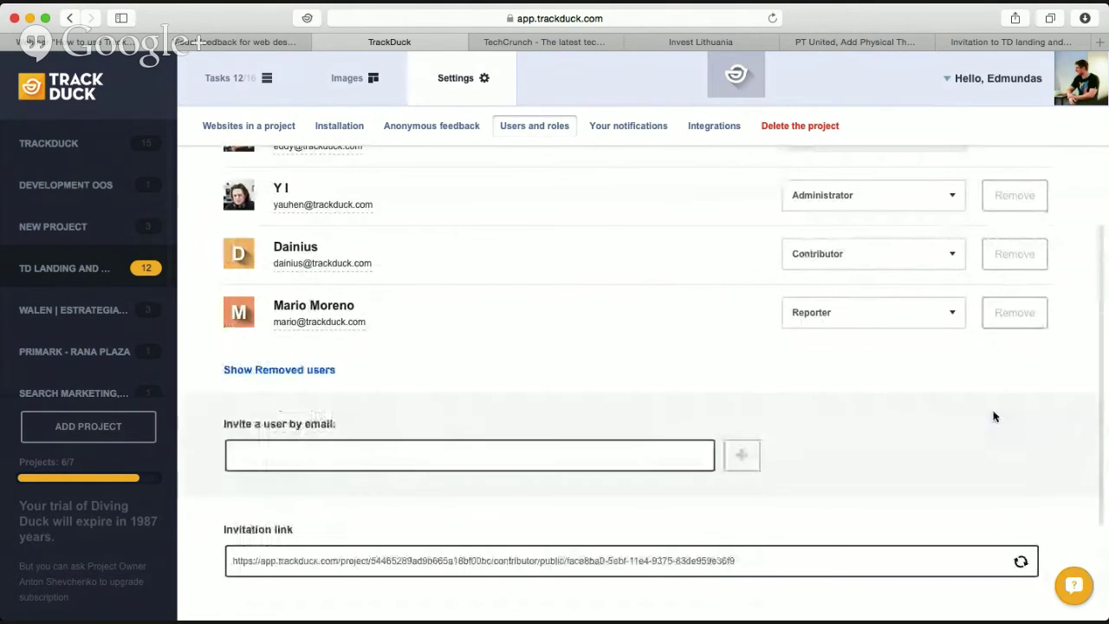
click(309, 369)
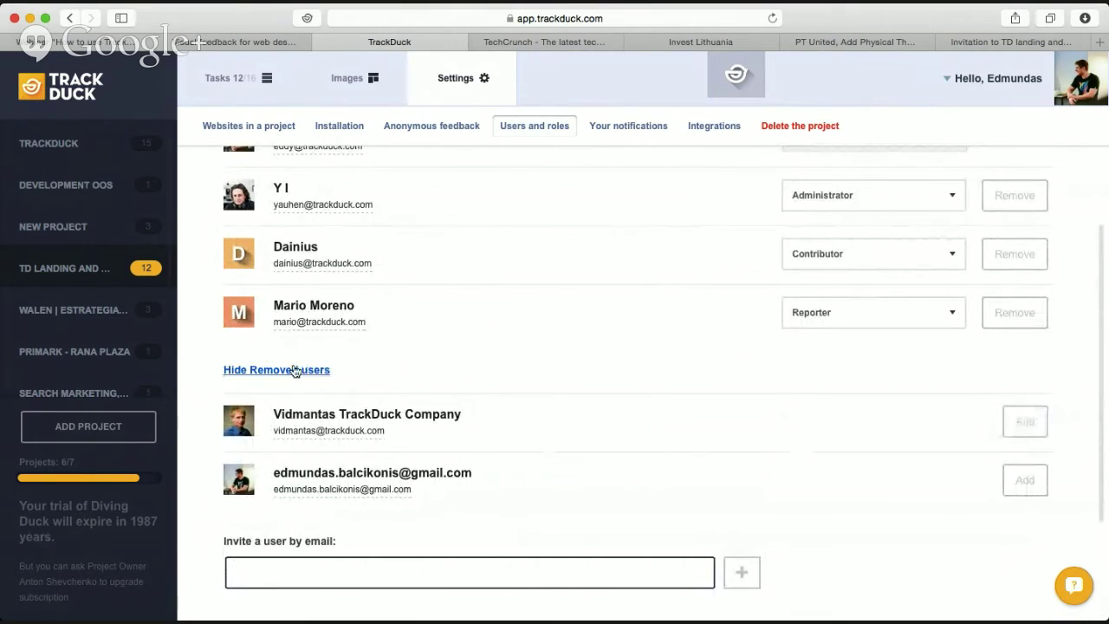
click(292, 371)
click(293, 372)
click(1028, 421)
click(1024, 526)
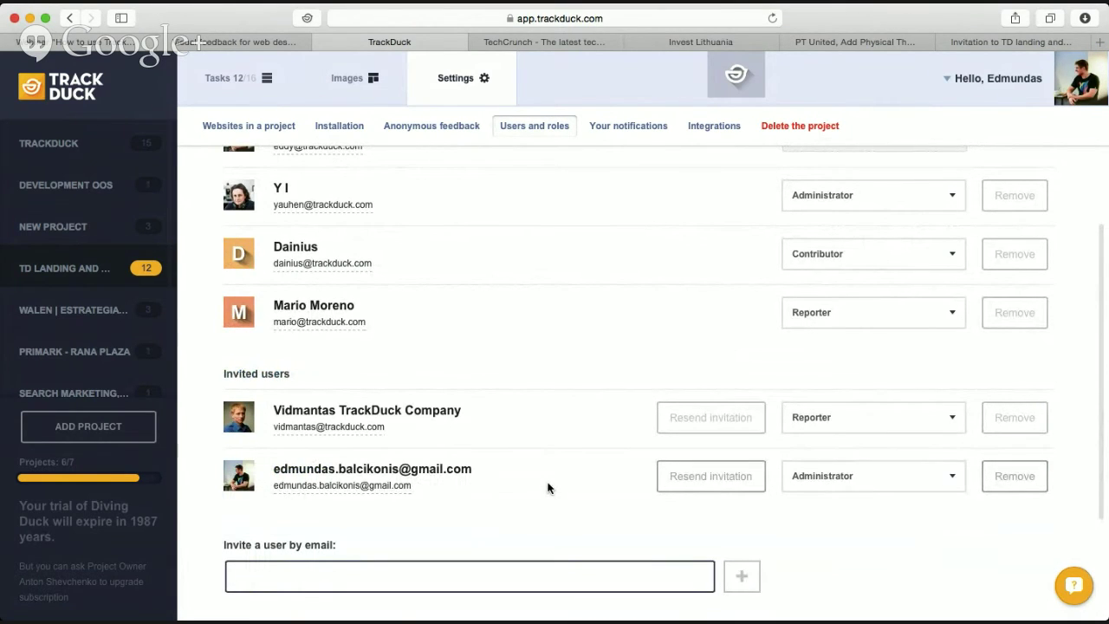
scroll(547, 488, down, 5)
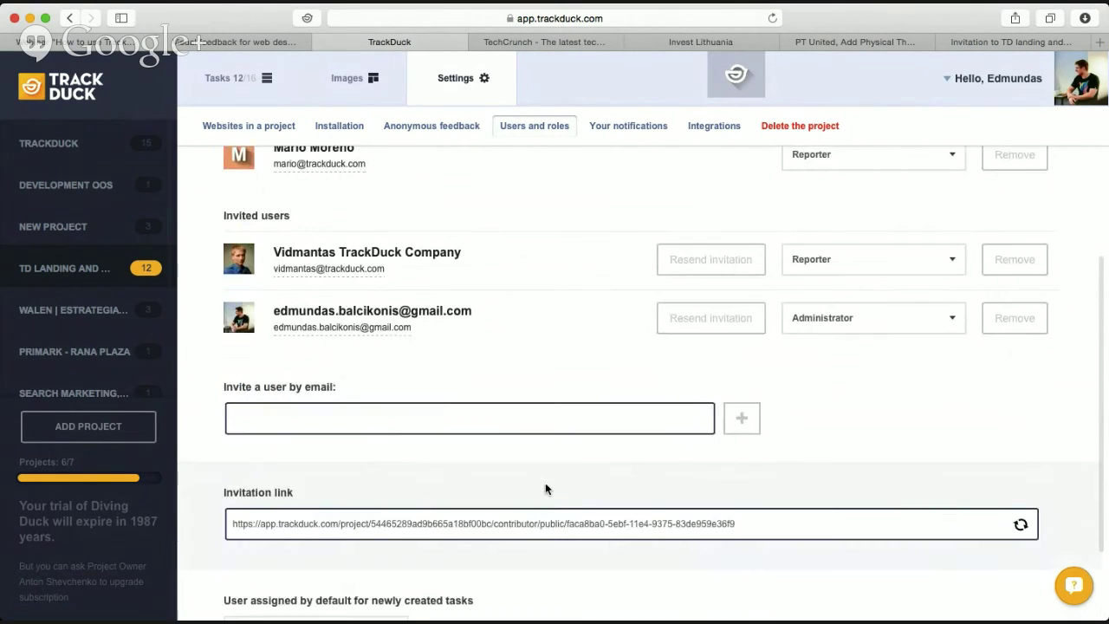
scroll(500, 440, down, 4)
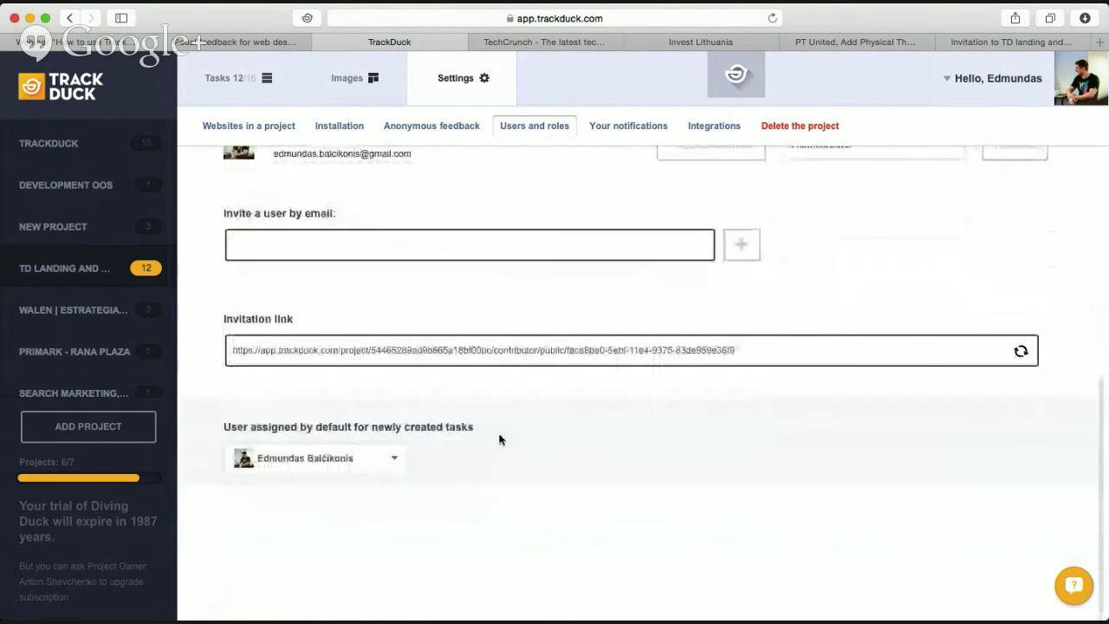
scroll(499, 439, up, 2)
Type a partial invite e-mail, clear it, then generate a fresh invitation link.
click(483, 314)
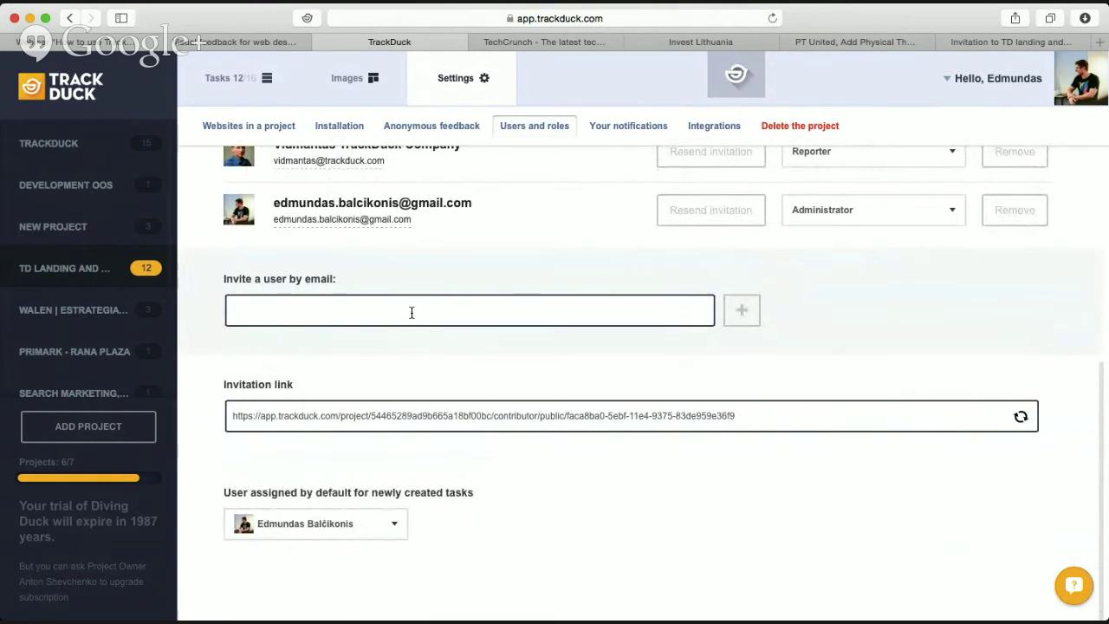
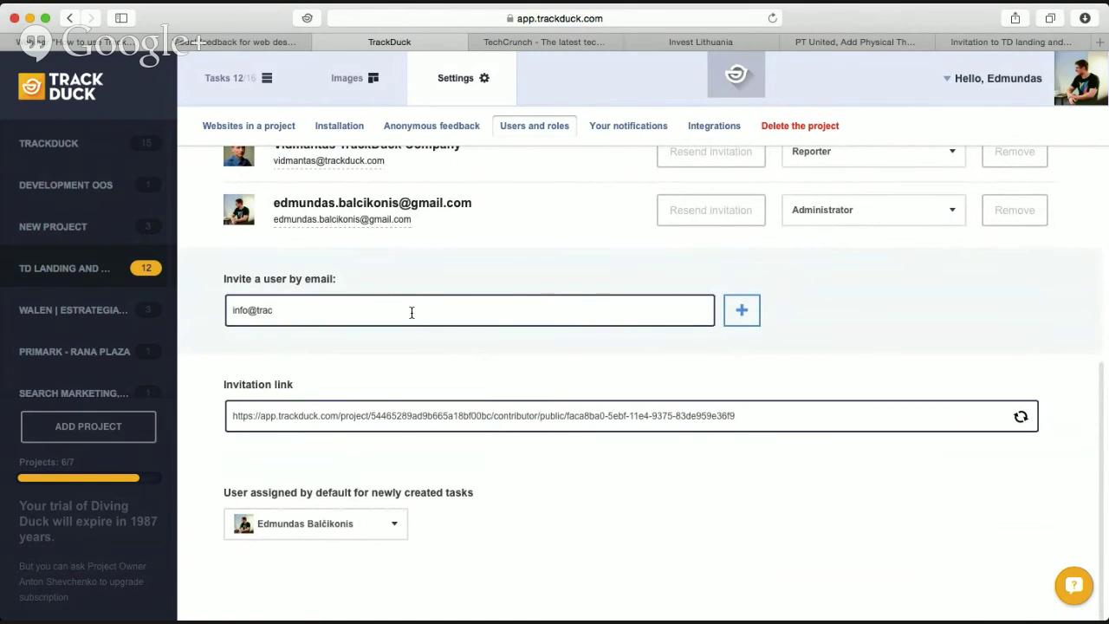
triple_click(541, 313)
key(BackSpace)
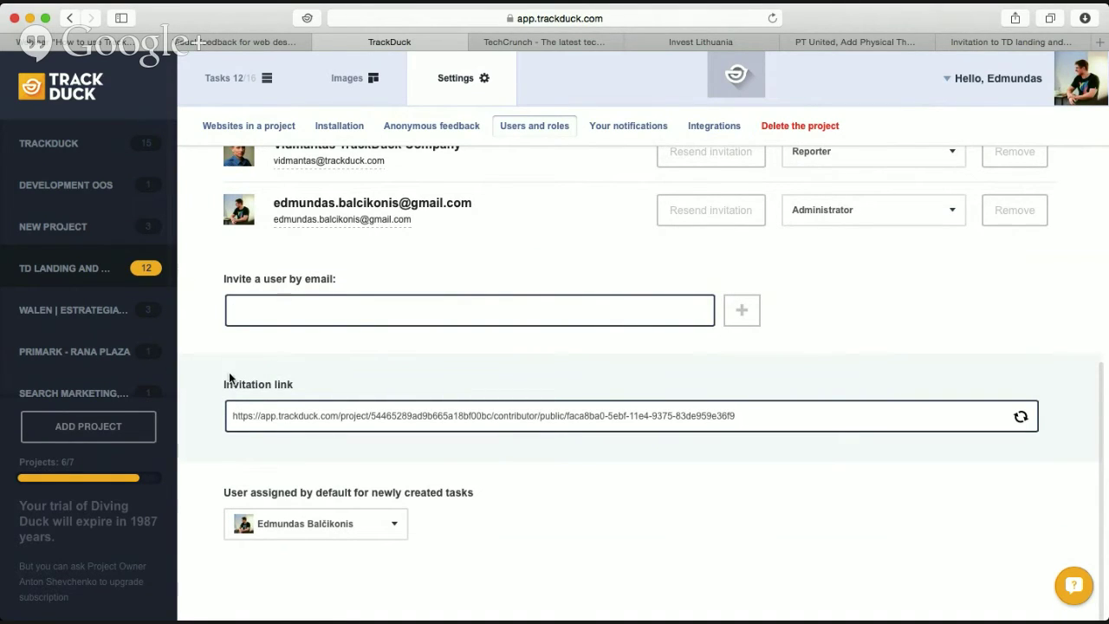
click(662, 416)
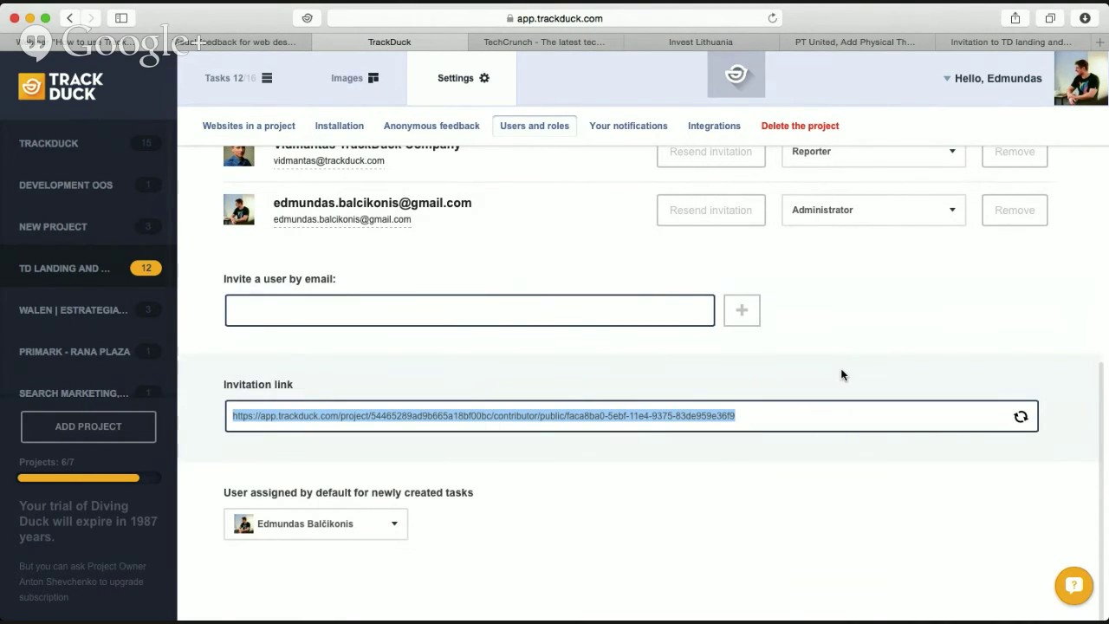
click(1021, 420)
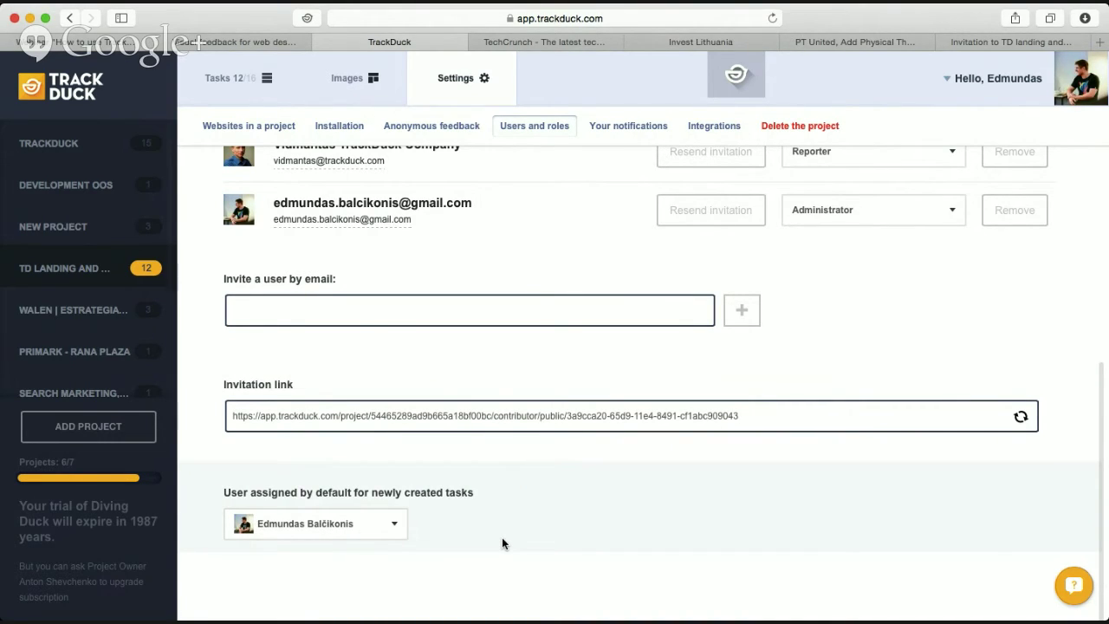
Check the default assignee choice for new tasks, then bring up Your notifications.
click(398, 528)
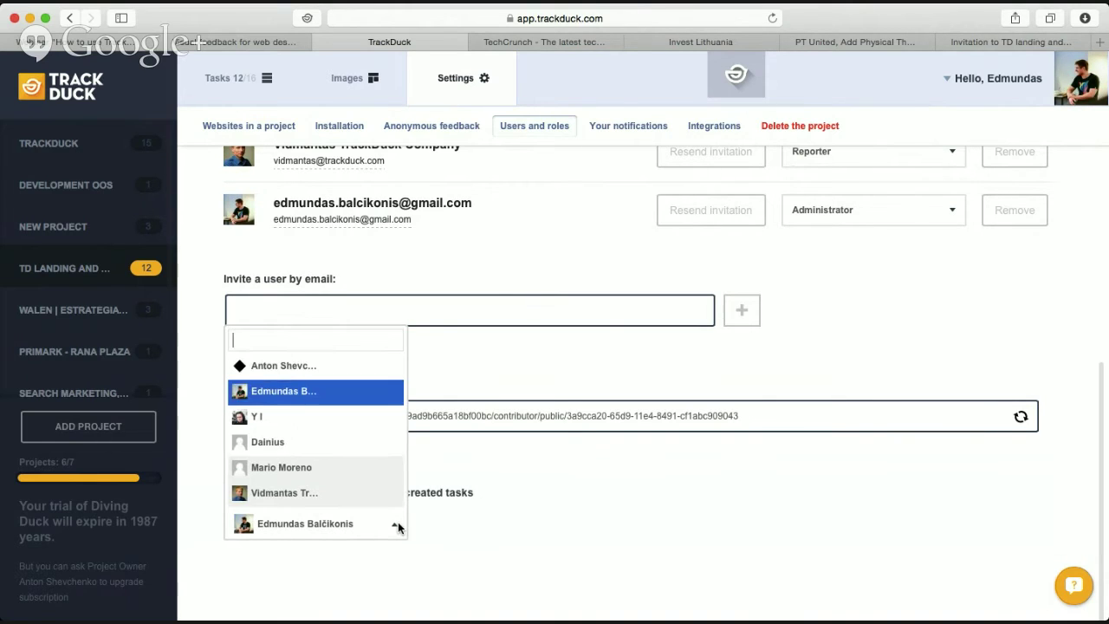
scroll(333, 469, down, 1)
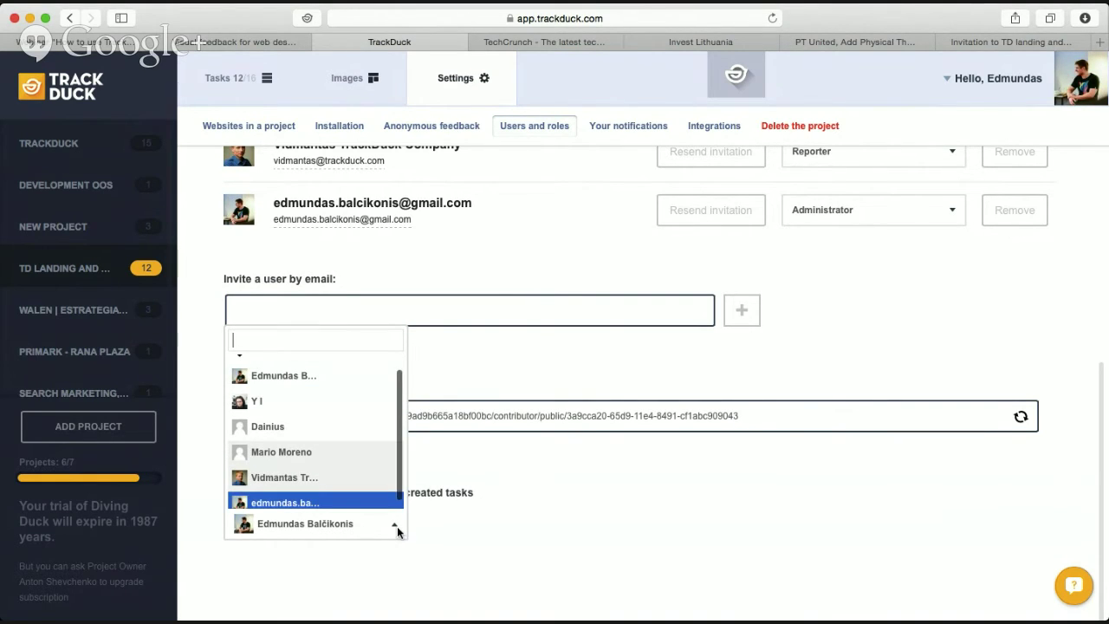
click(392, 527)
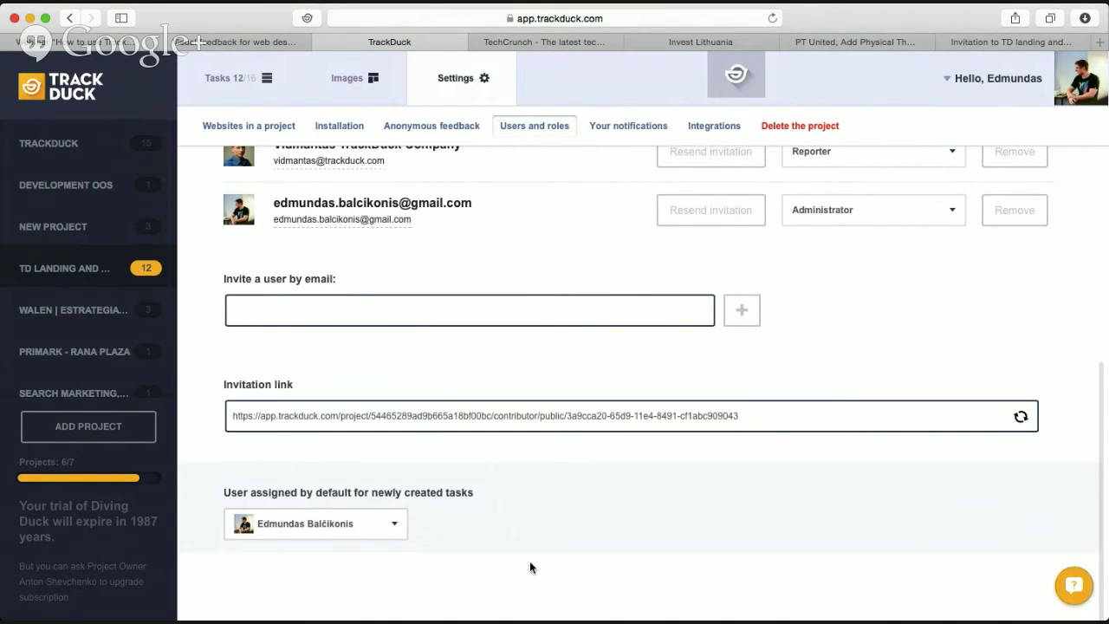
scroll(473, 494, up, 5)
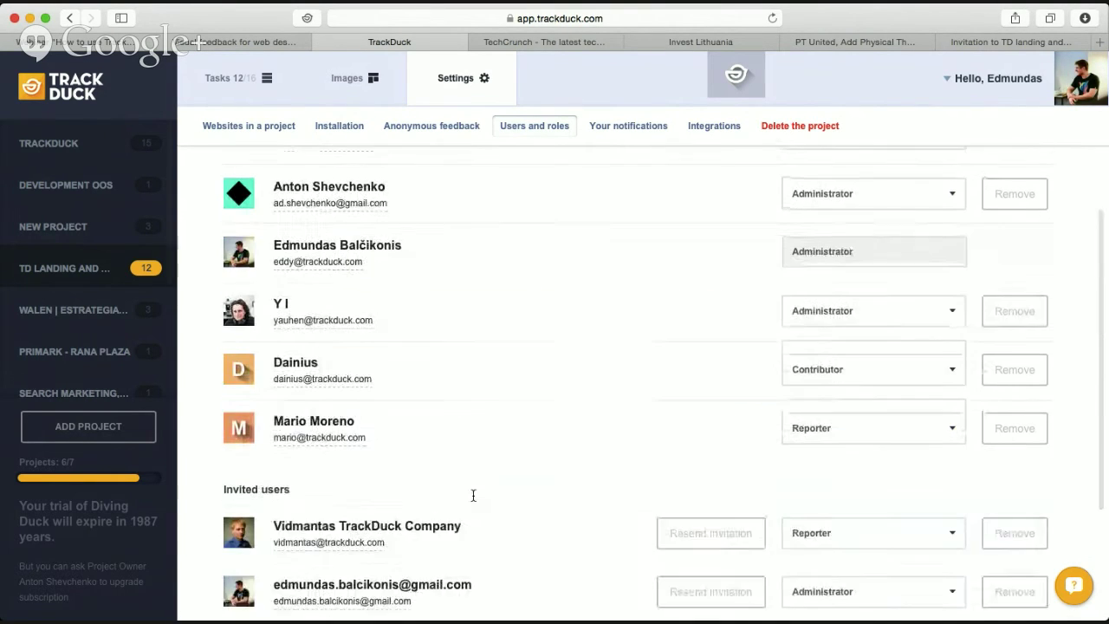
scroll(473, 494, down, 5)
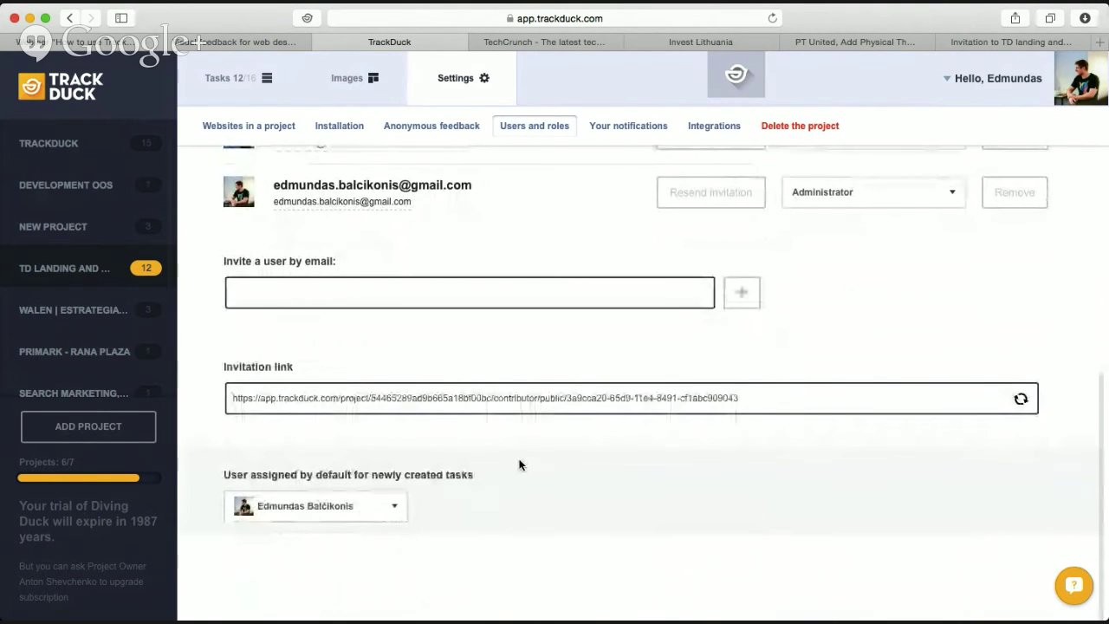
scroll(521, 462, up, 3)
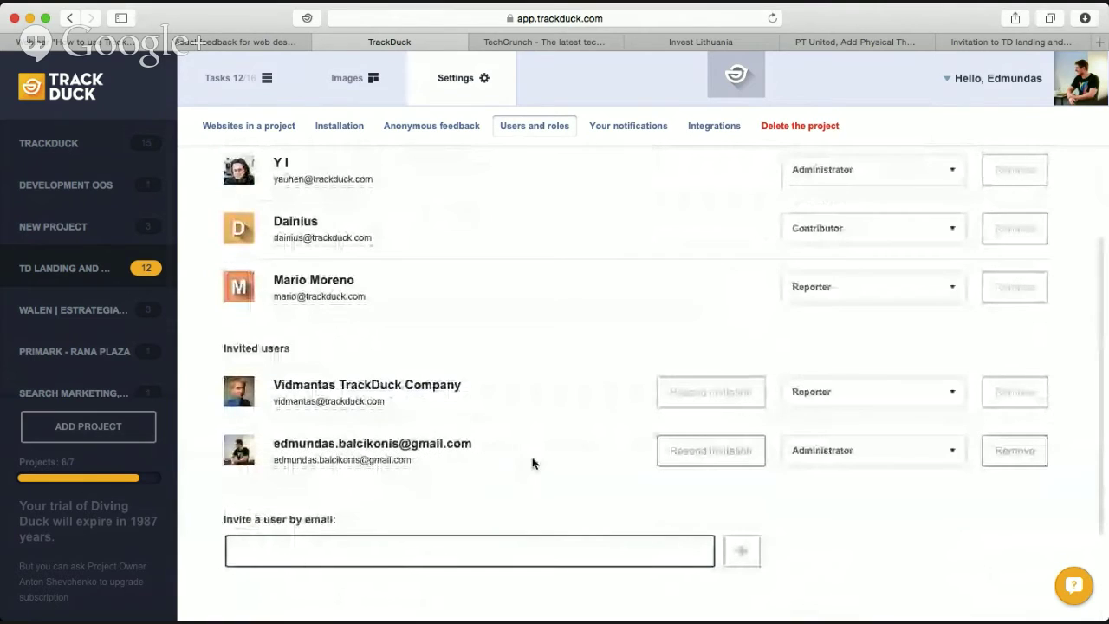
click(644, 126)
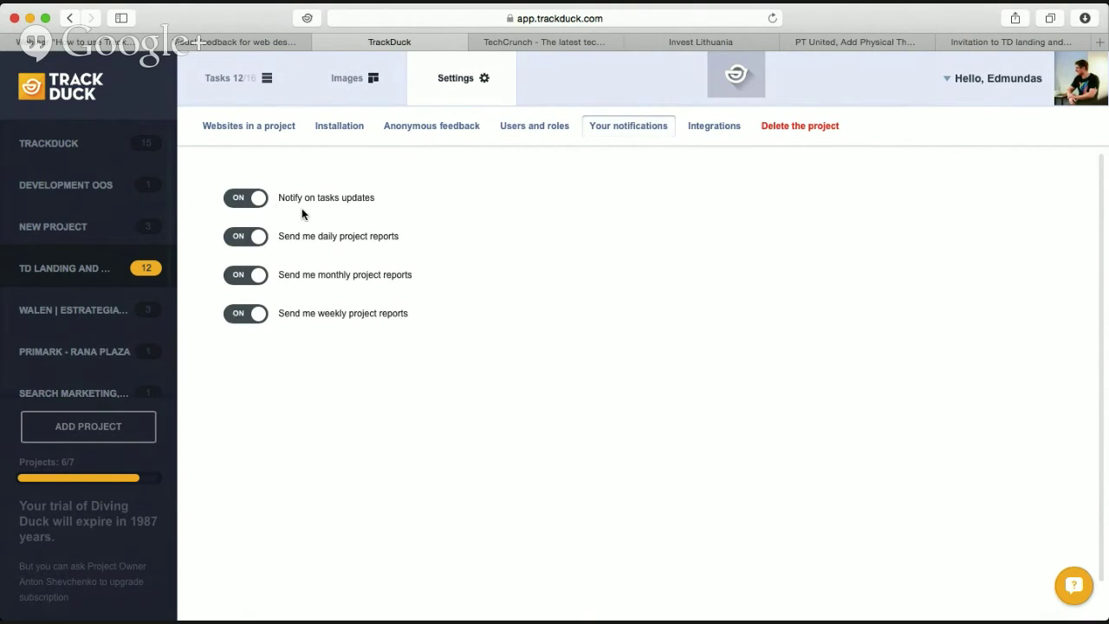
Toggle off task-update alerts and the weekly, monthly and daily report switches.
click(246, 199)
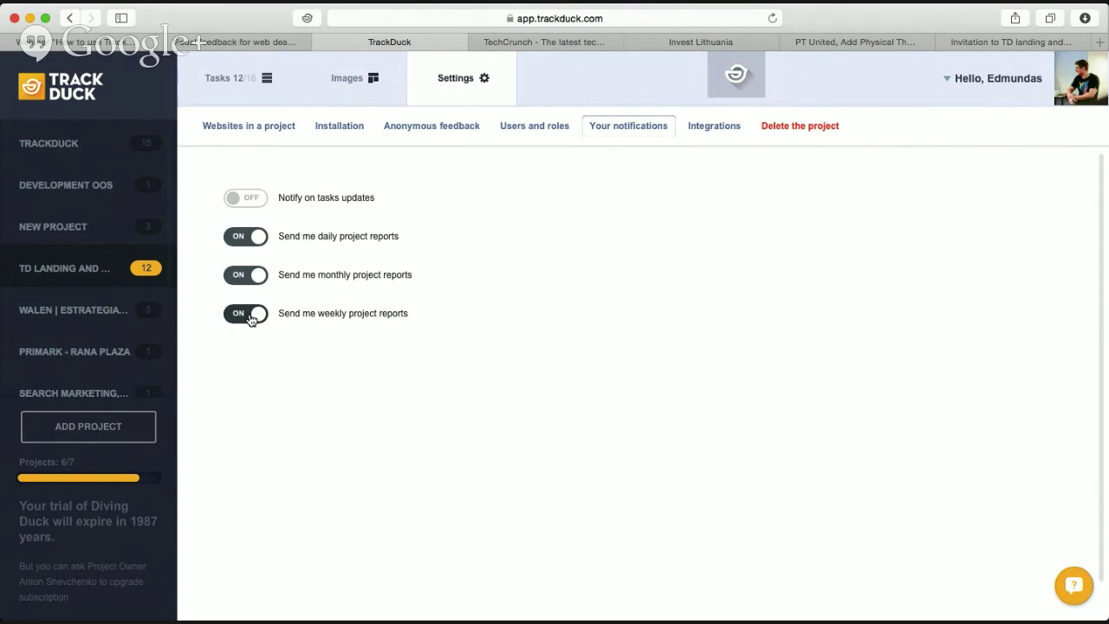
click(251, 317)
click(245, 275)
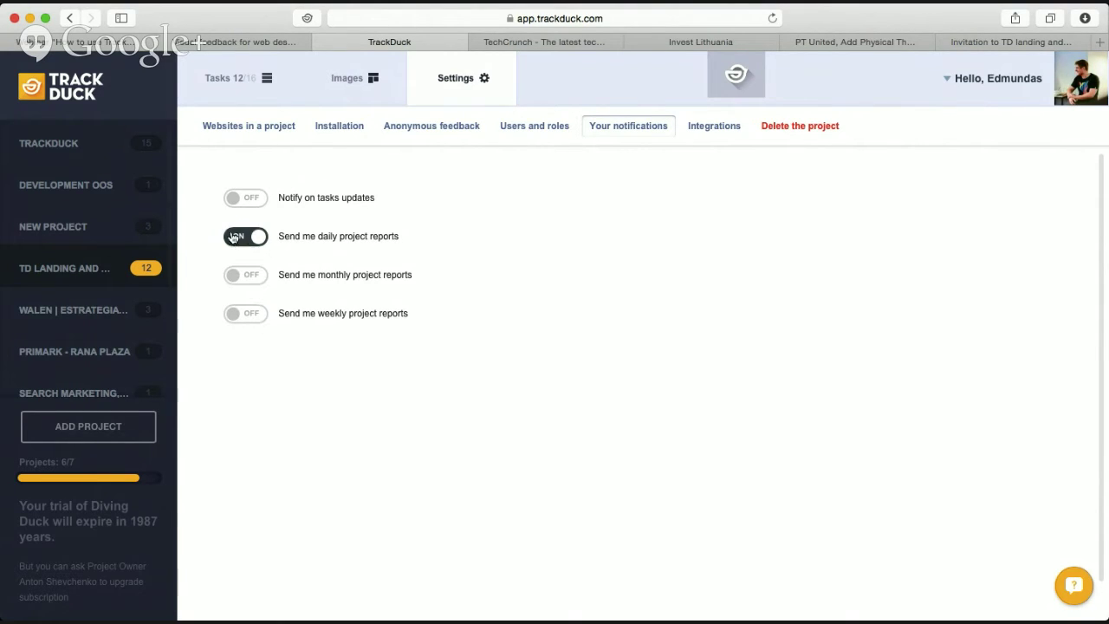
click(234, 237)
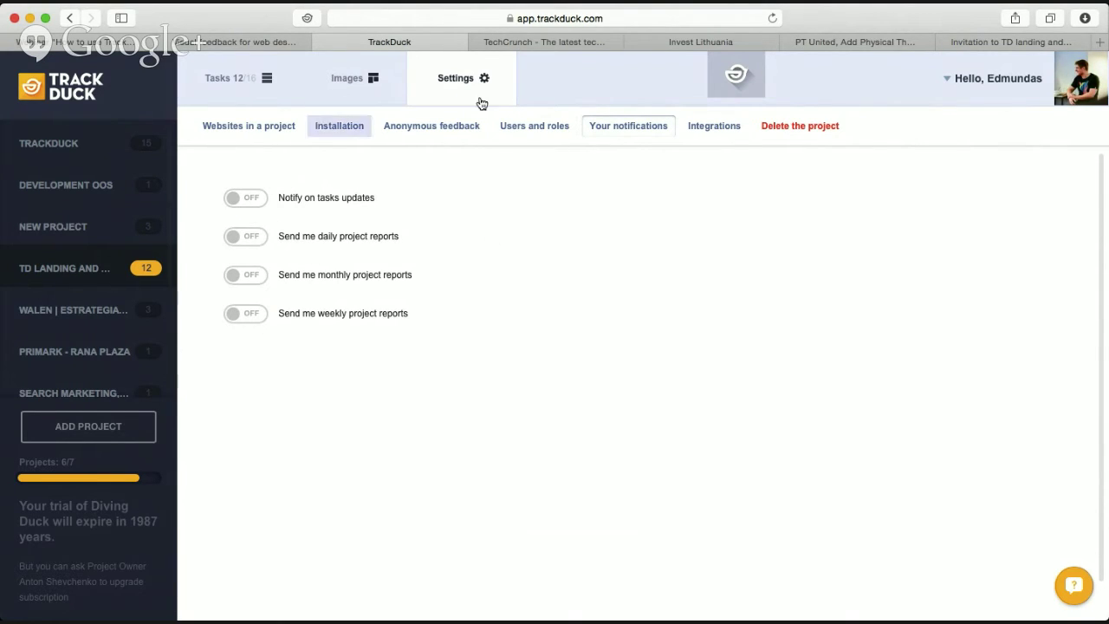
Scroll the Integrations list past Hipchat, Basecamp, Slack and Flowdock to Zapier Custom Integrations.
click(716, 131)
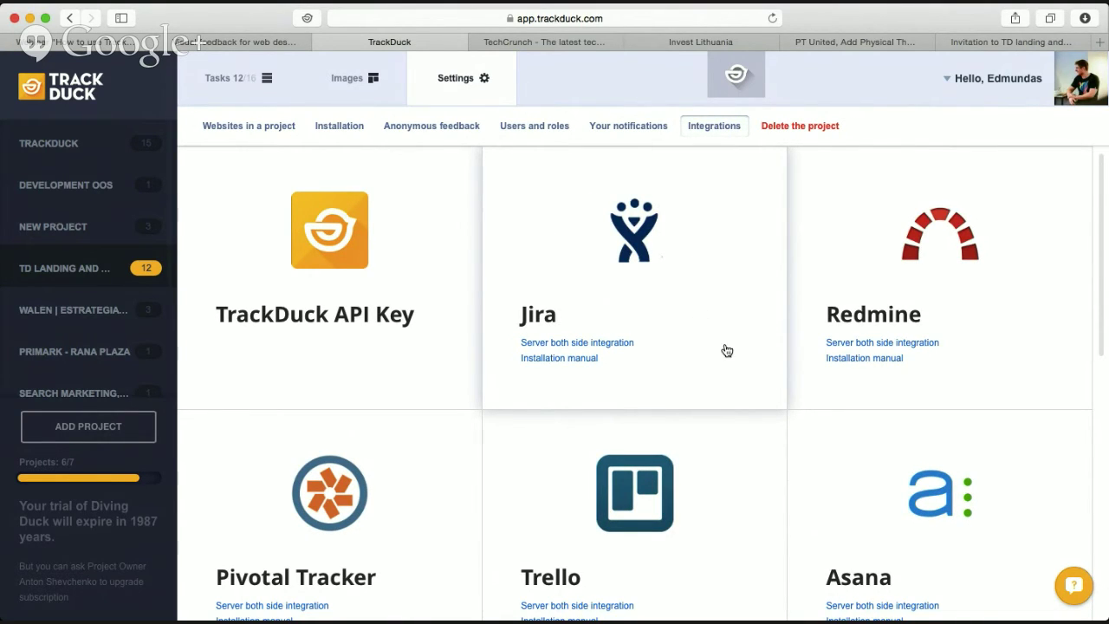
scroll(563, 423, down, 3)
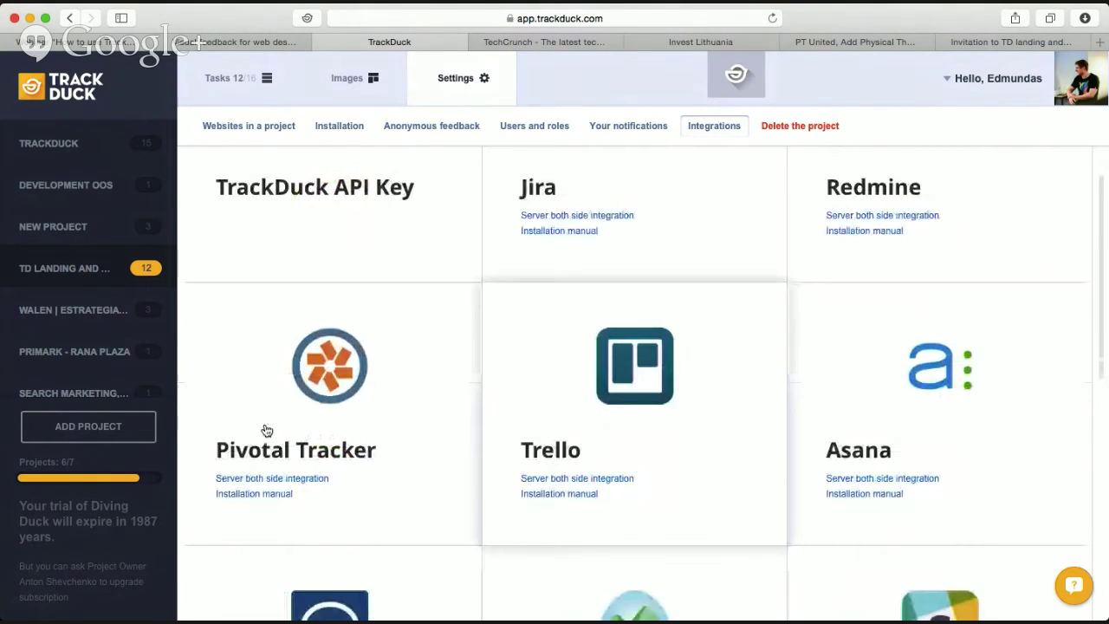
scroll(696, 453, down, 2)
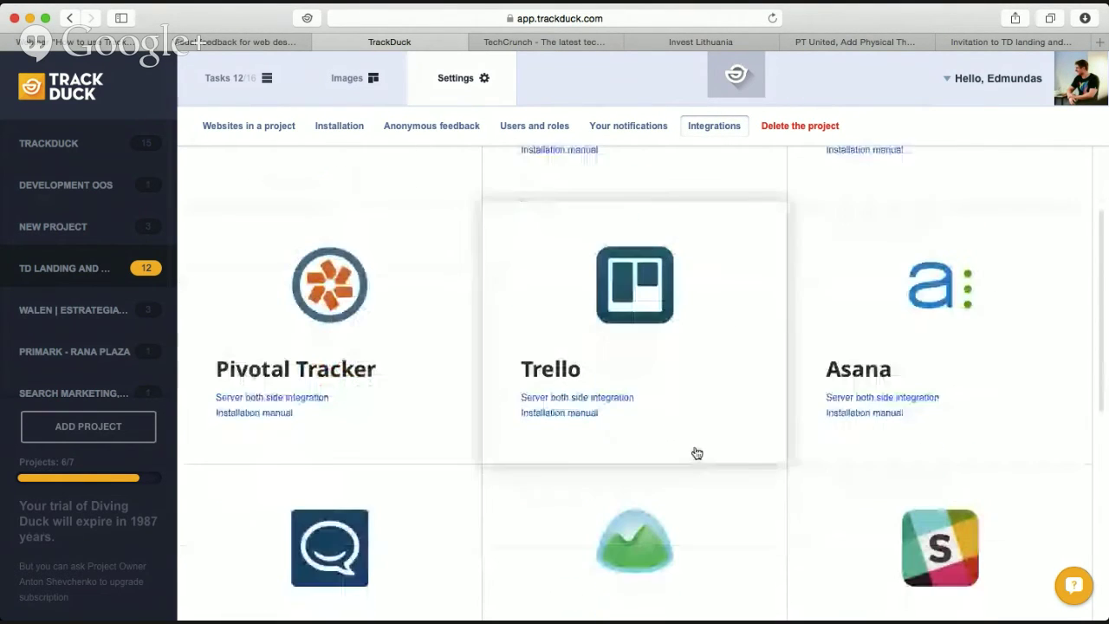
scroll(710, 364, down, 3)
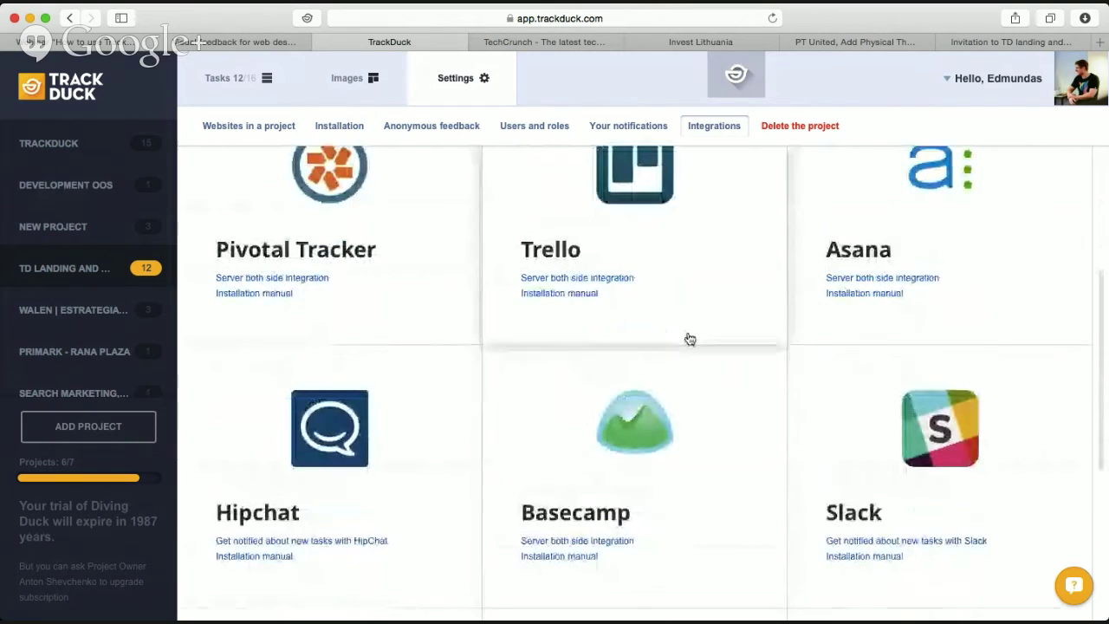
scroll(693, 347, down, 2)
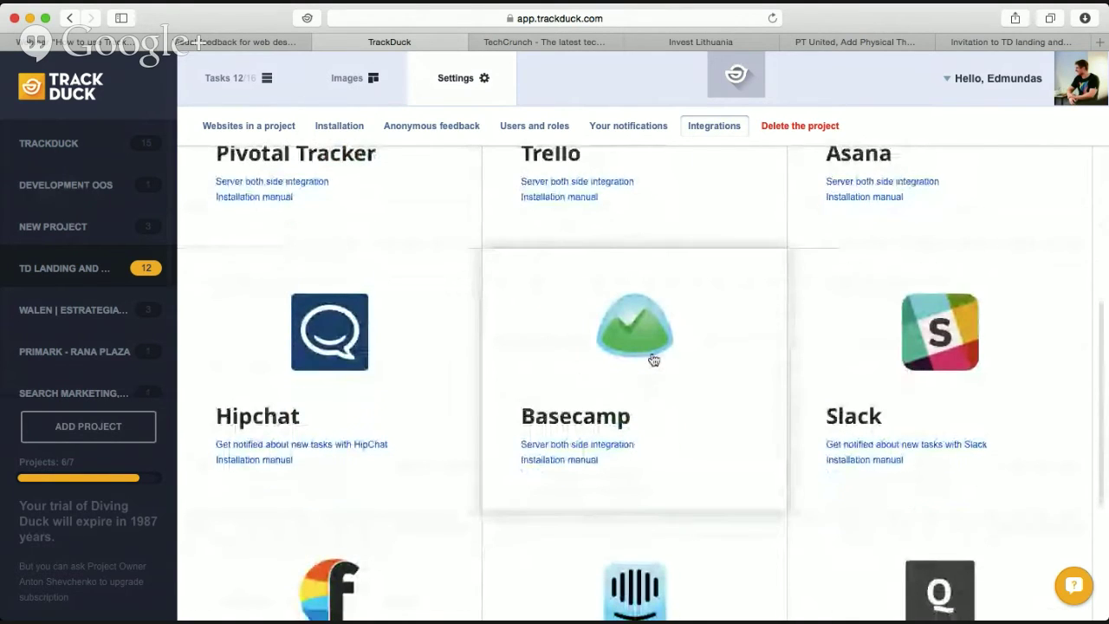
scroll(659, 321, down, 4)
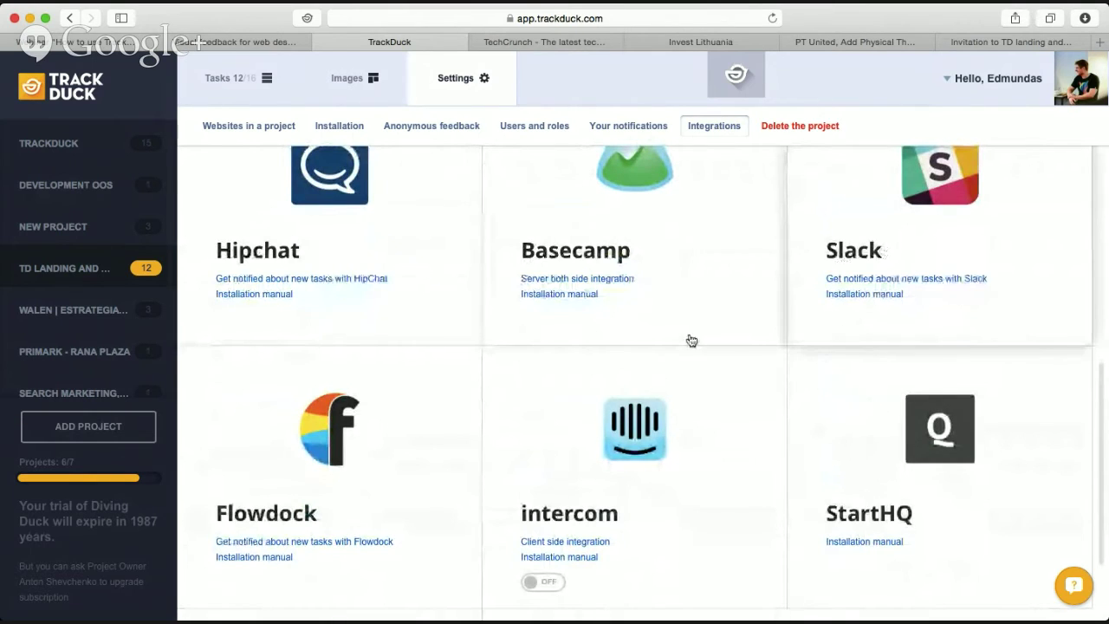
scroll(458, 479, down, 3)
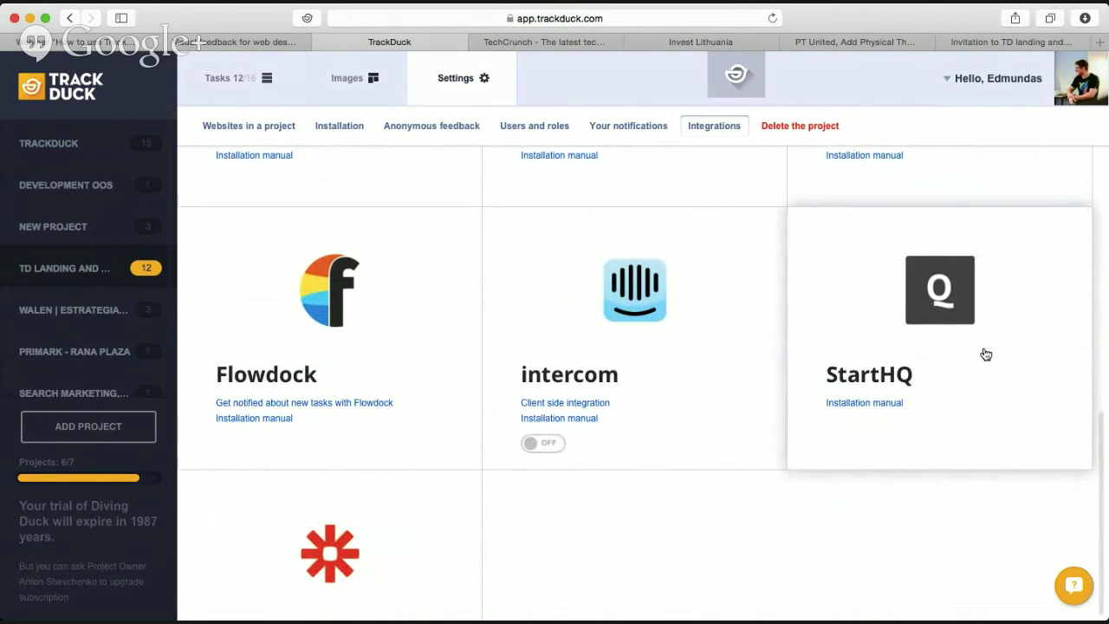
scroll(982, 353, down, 3)
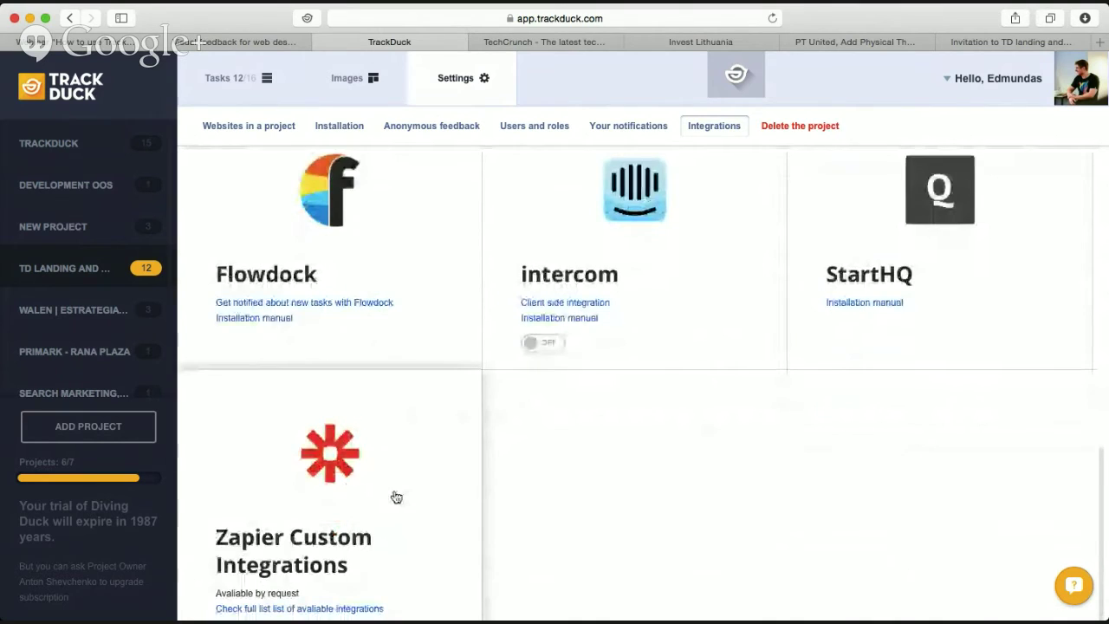
scroll(396, 497, down, 2)
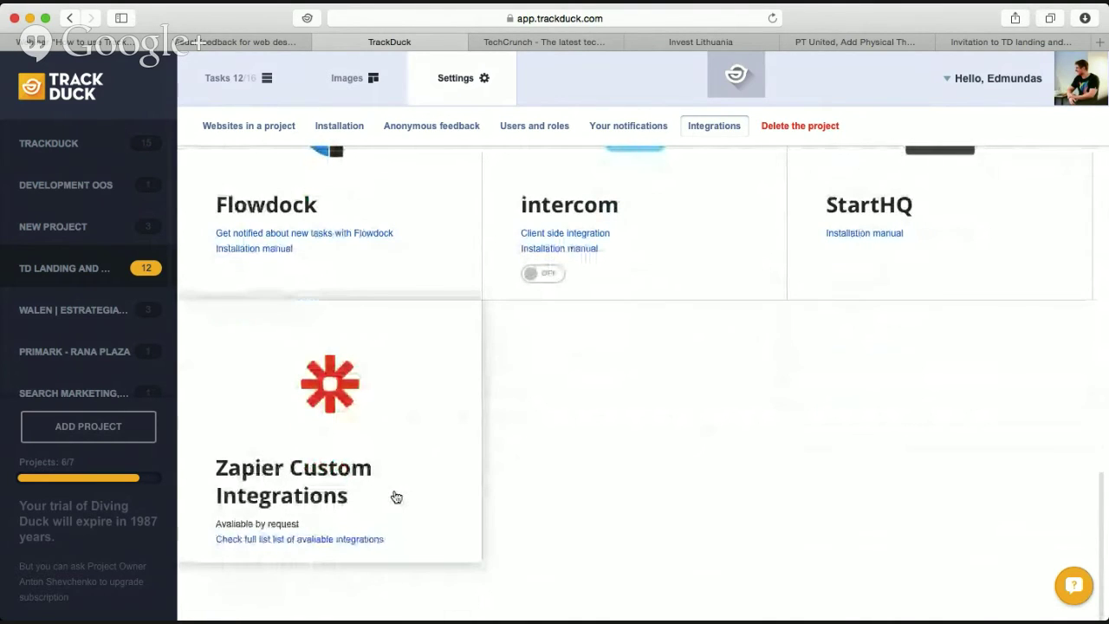
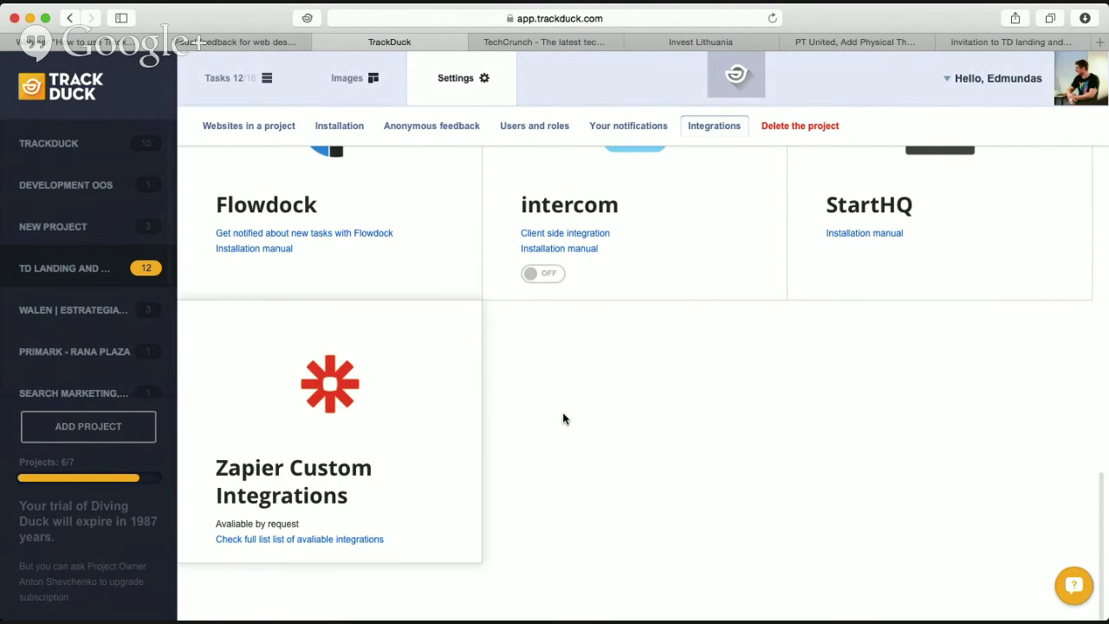
Scroll the Integrations list and open the Jira integration card.
scroll(559, 419, up, 3)
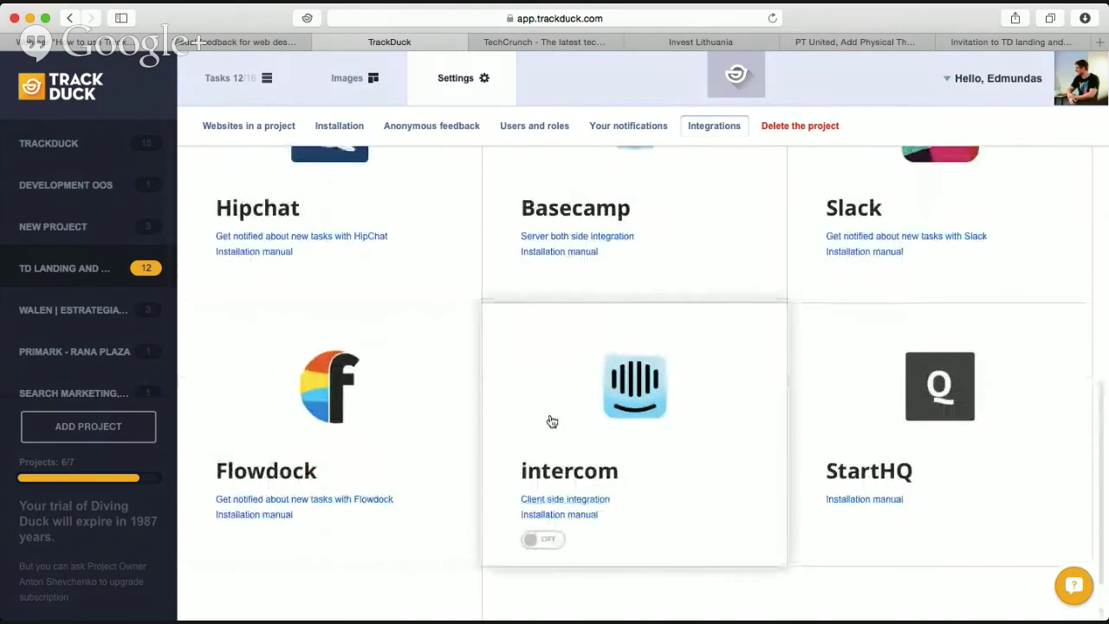
scroll(552, 421, up, 3)
scroll(598, 285, up, 3)
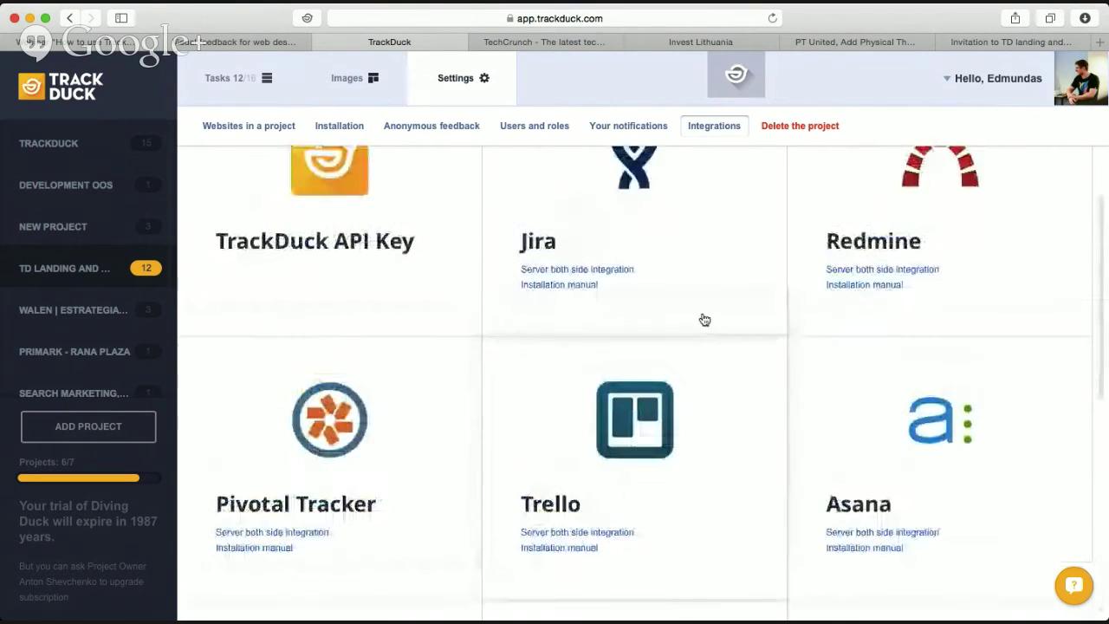
scroll(742, 322, up, 1)
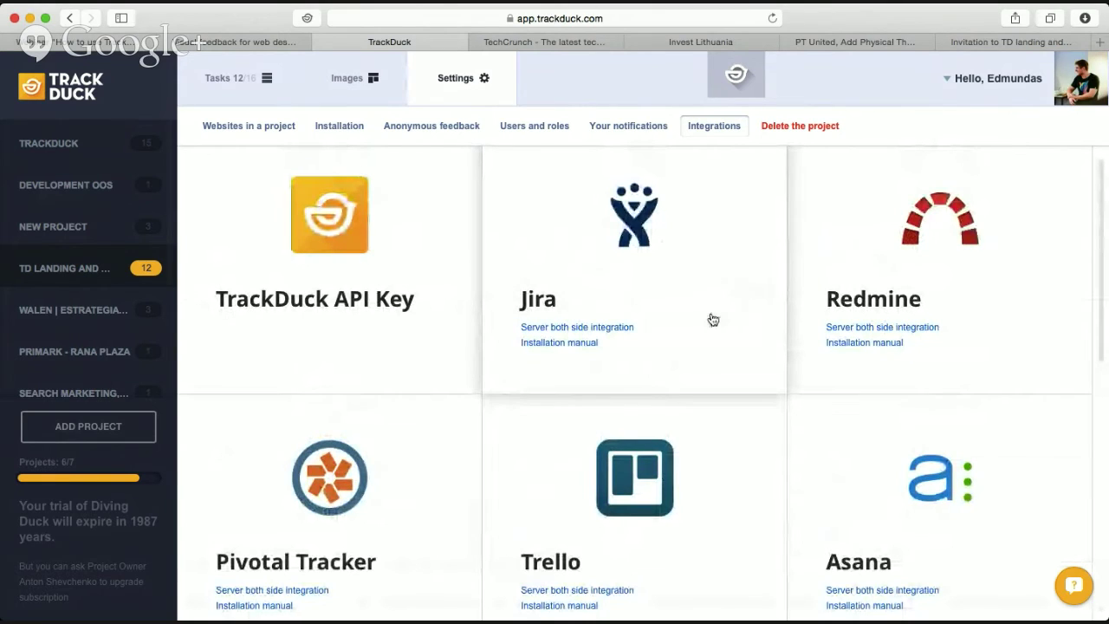
click(688, 271)
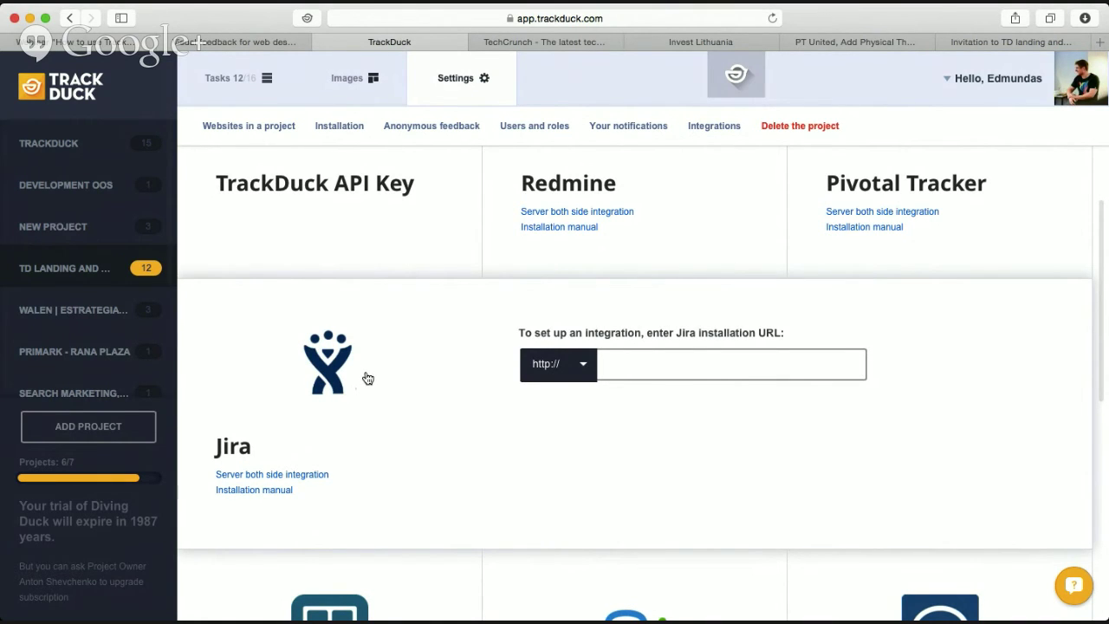
Expand the Basecamp integration card to reveal its Enable Integration row.
scroll(495, 494, down, 2)
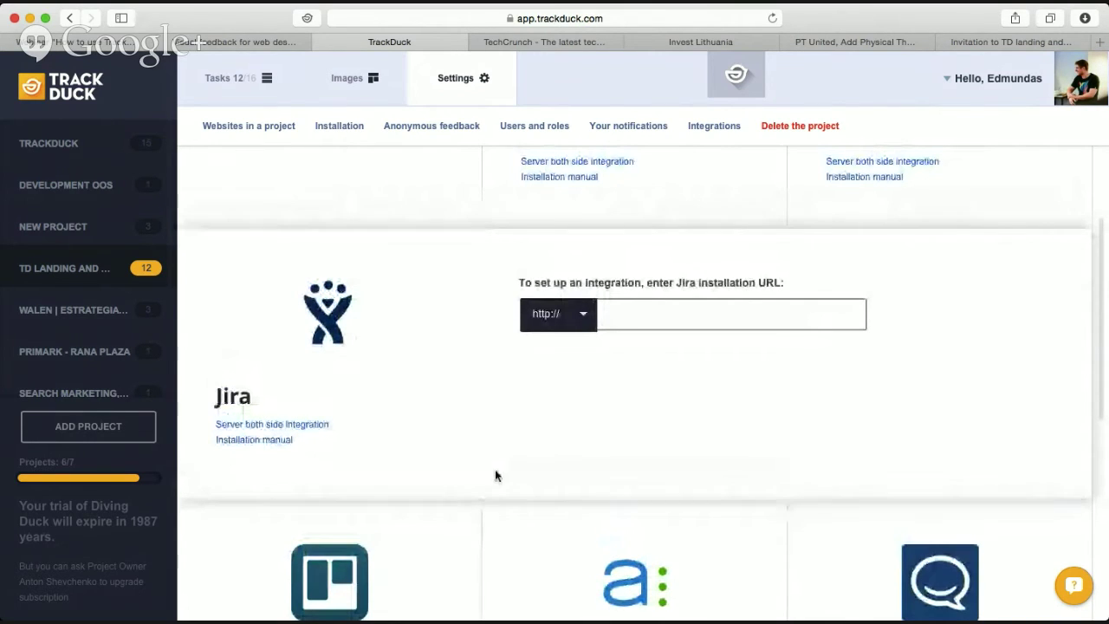
scroll(582, 475, up, 4)
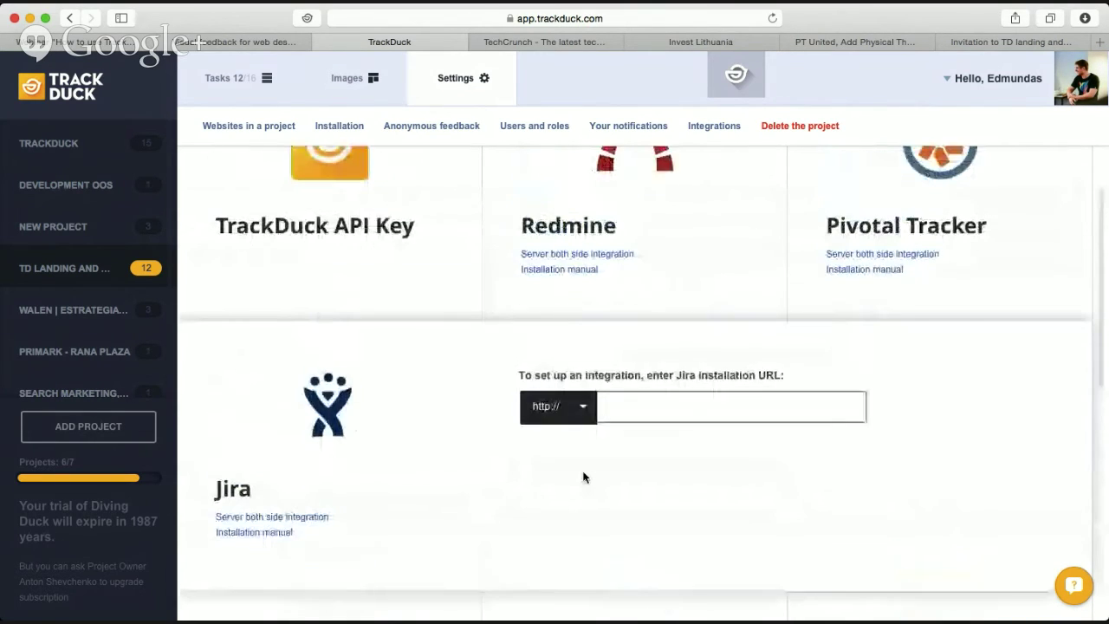
scroll(583, 476, down, 10)
scroll(659, 285, up, 2)
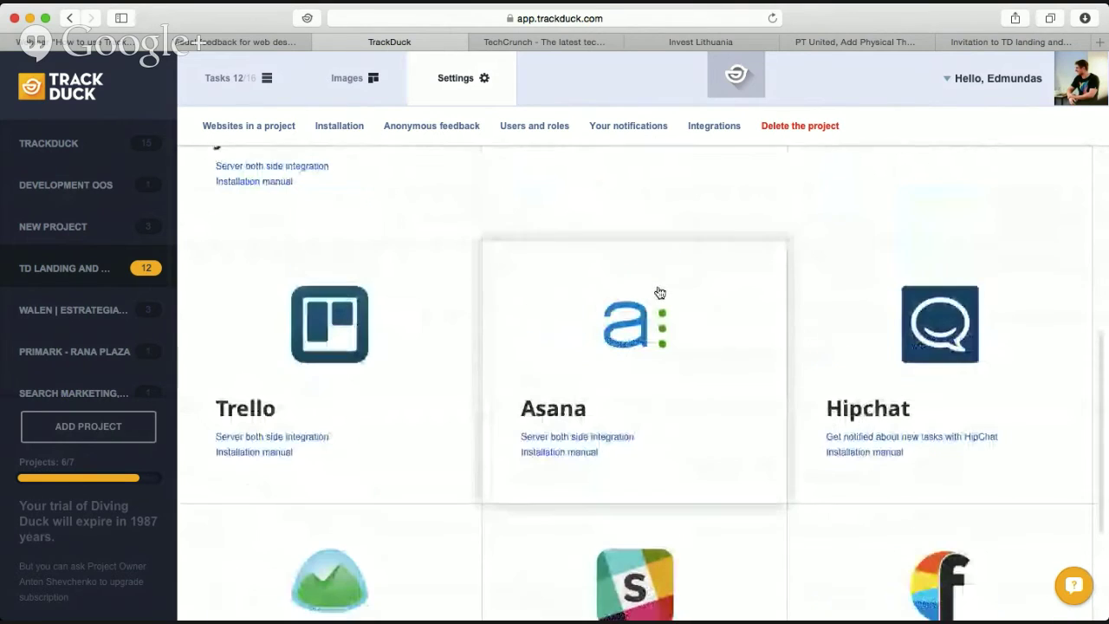
scroll(660, 293, down, 4)
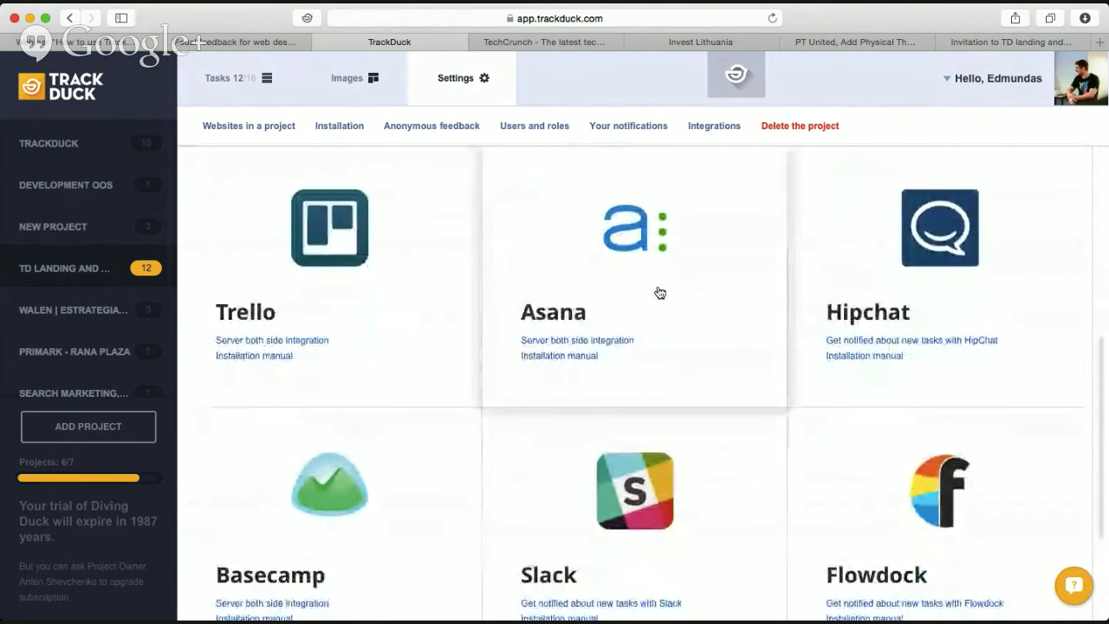
scroll(659, 293, down, 8)
click(319, 333)
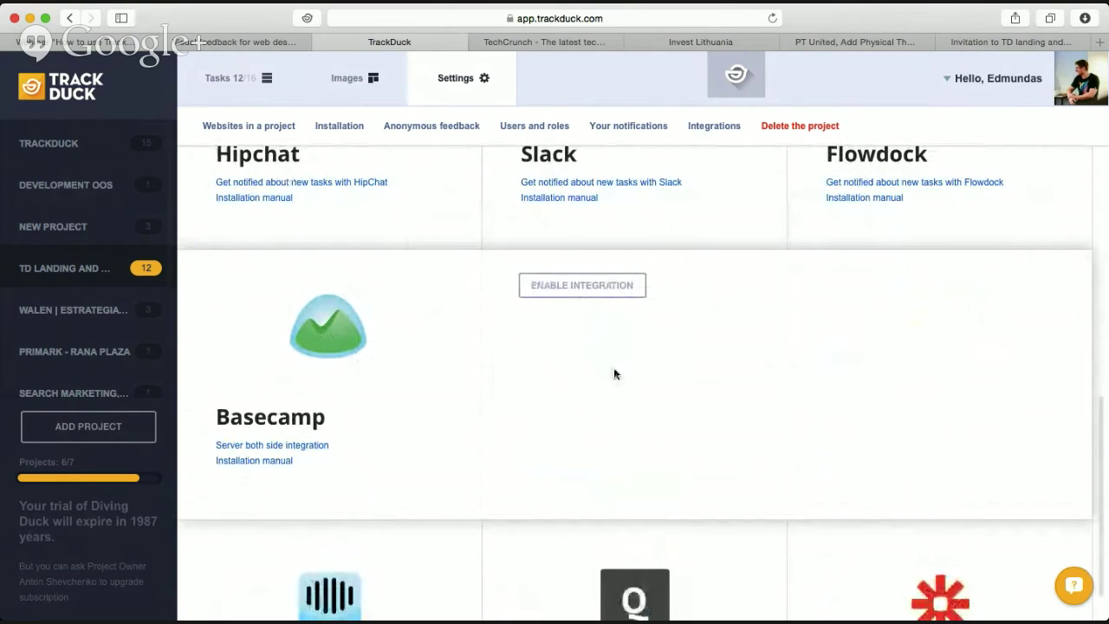
scroll(593, 441, down, 2)
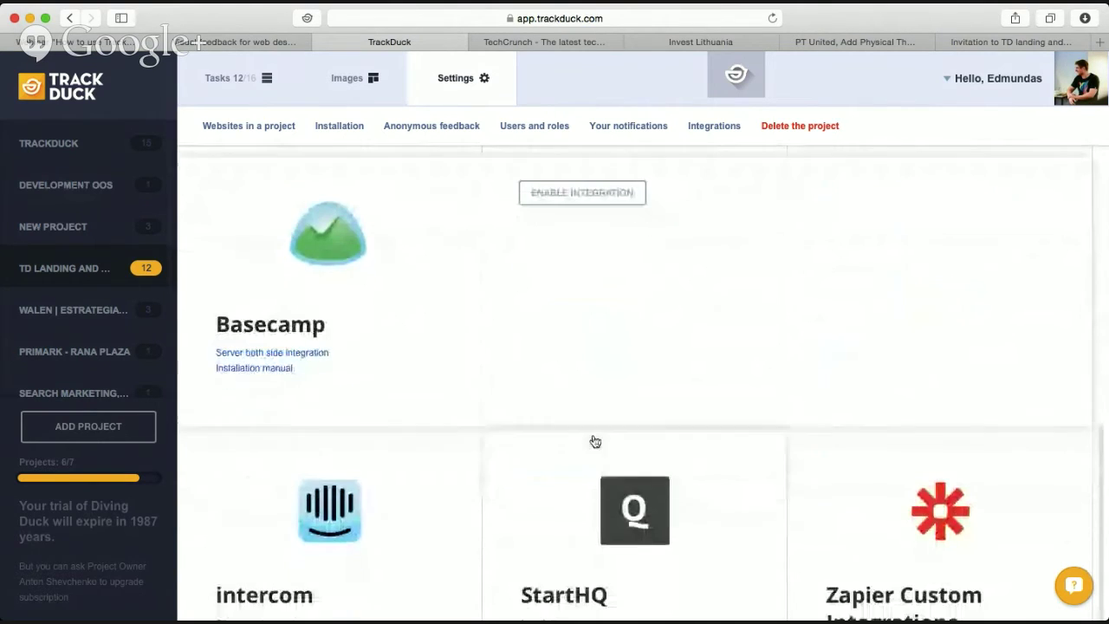
scroll(594, 440, up, 2)
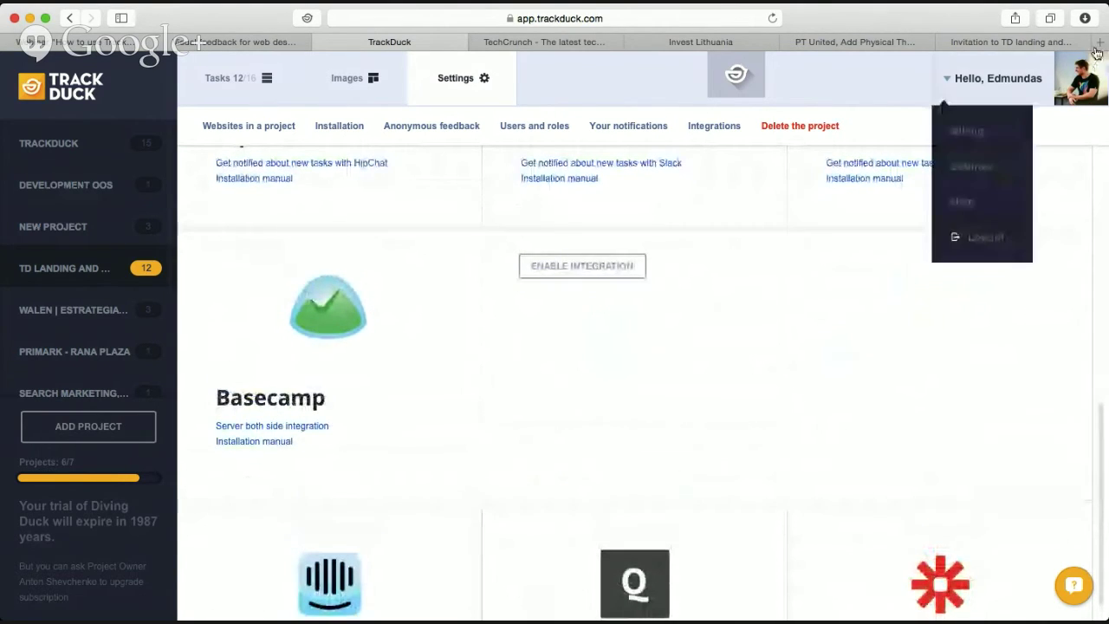
Load basecamp.com in a new tab and start the free trial signup.
key(super+t)
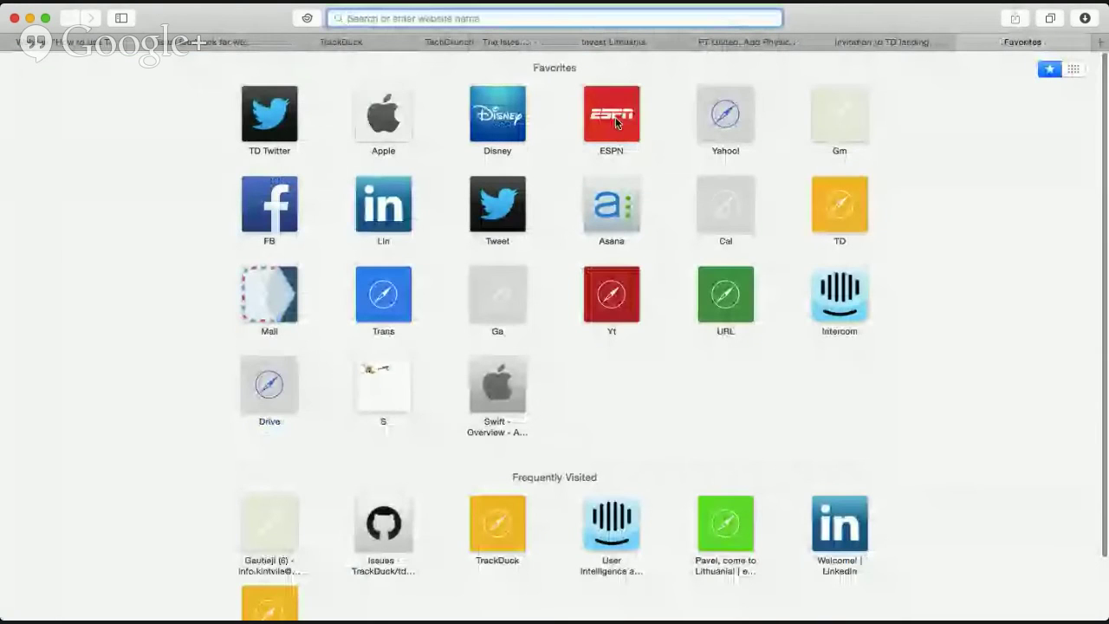
text(basecamp.com)
key(Return)
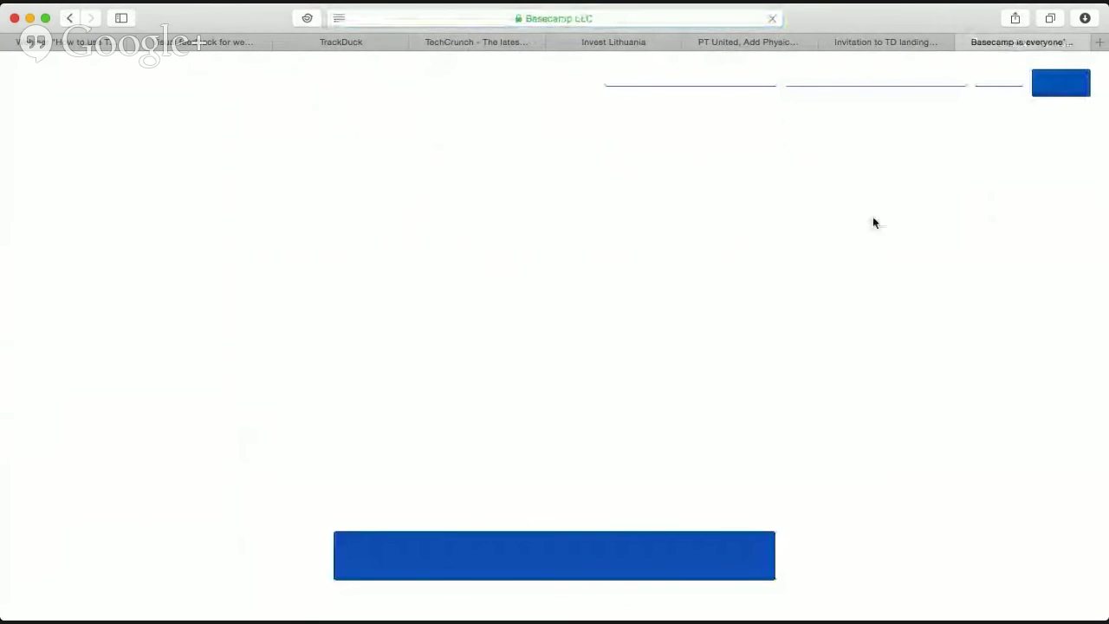
click(384, 534)
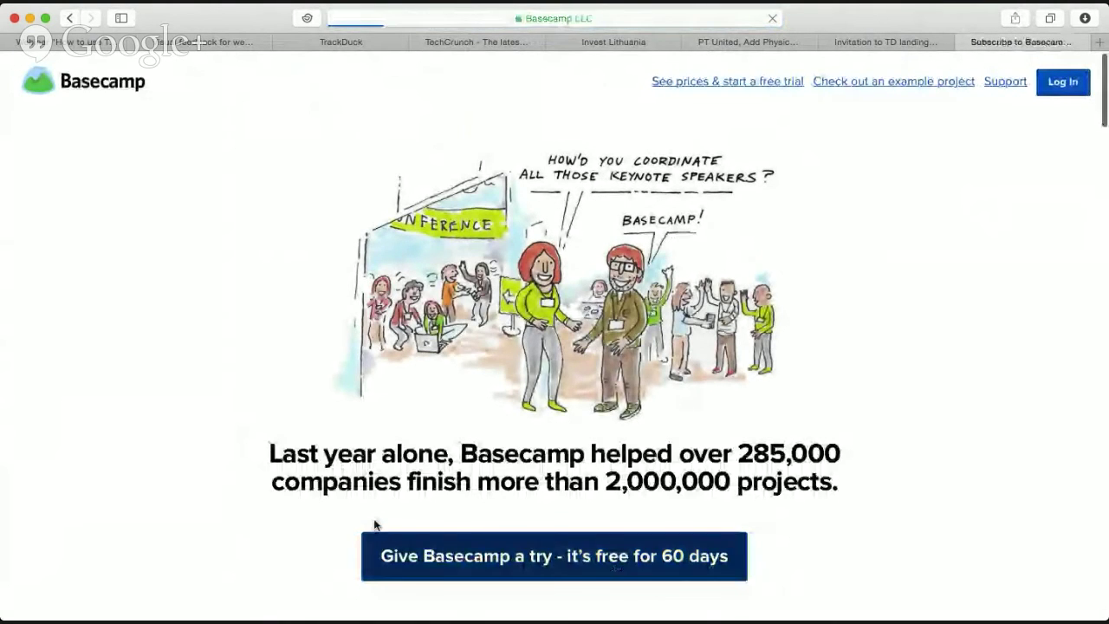
Fill the trial form with name and company 'testing', an e-mail and a password, then submit.
text(testing)
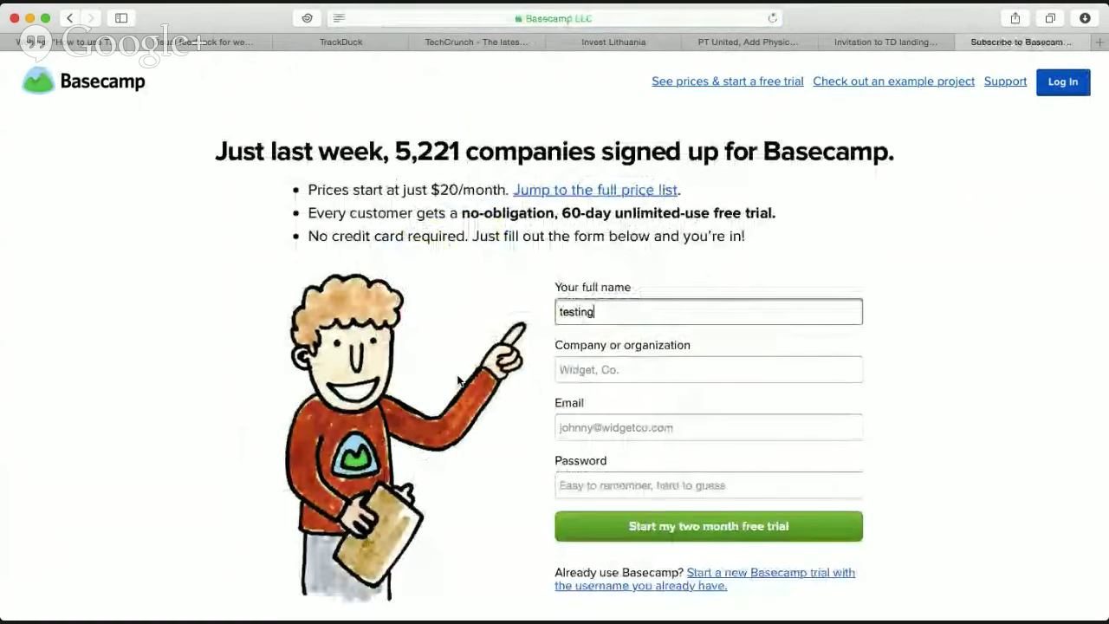
key(Tab)
text(testing)
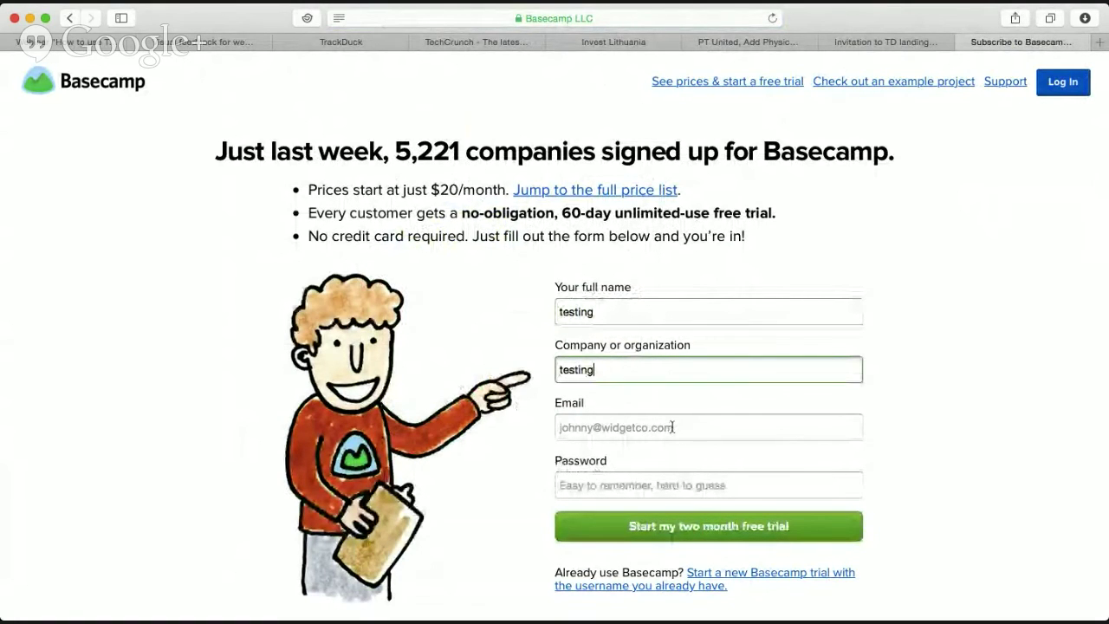
click(748, 427)
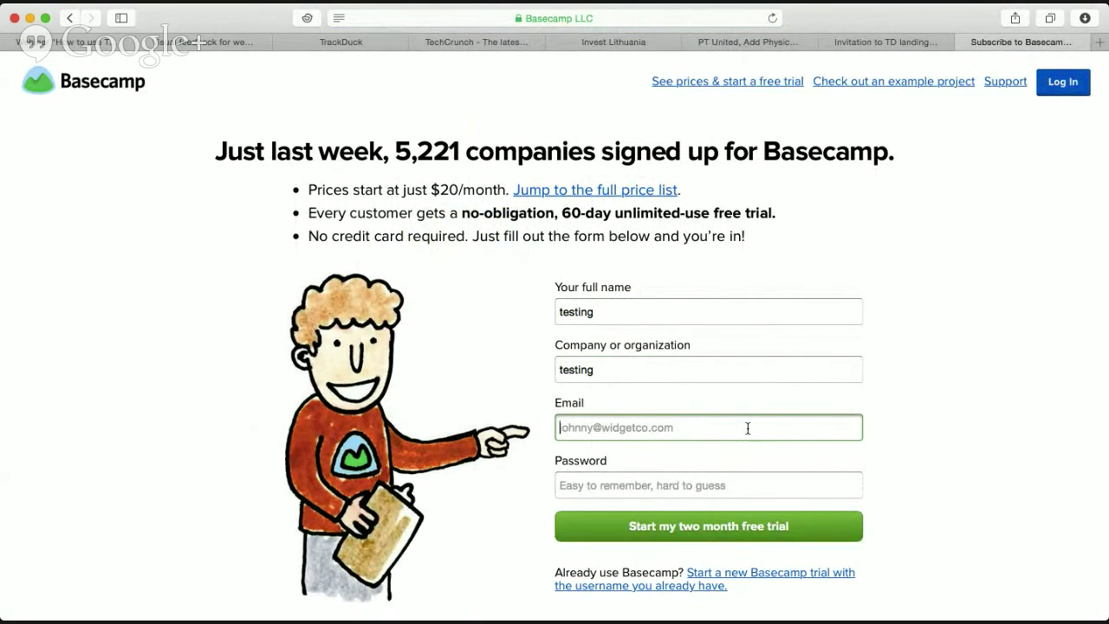
text(ed)
key(BackSpace)
key(BackSpace)
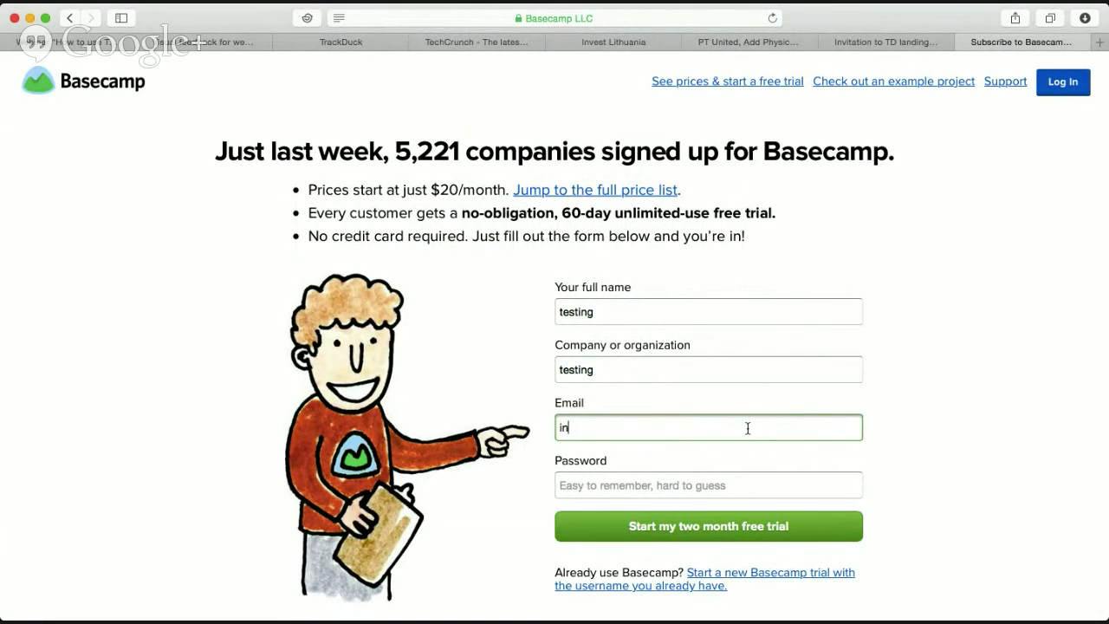
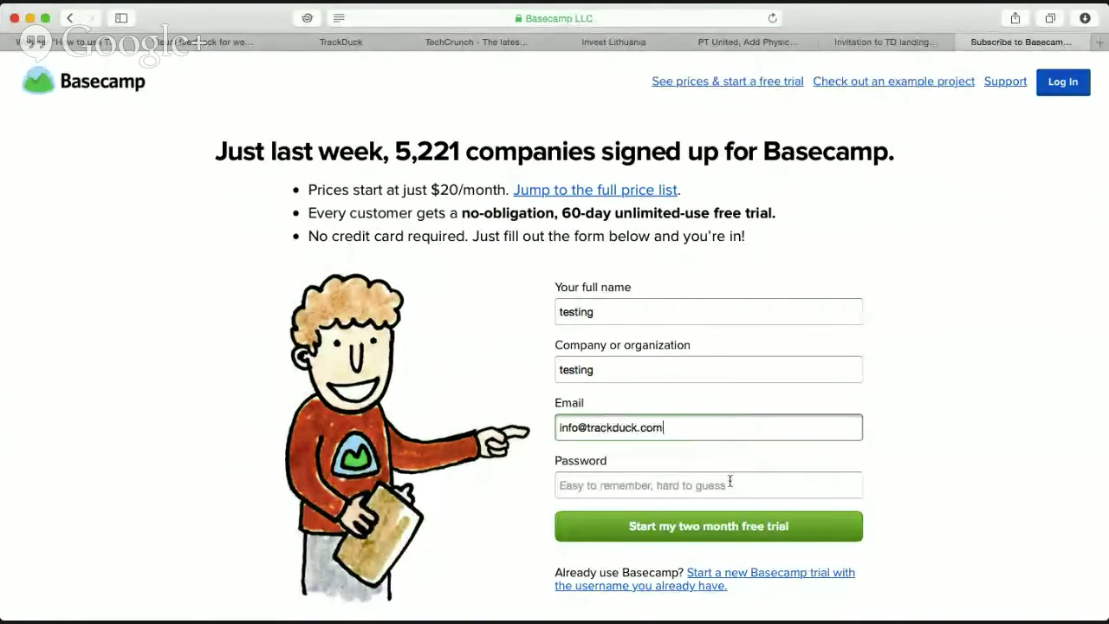
click(730, 481)
text(testin)
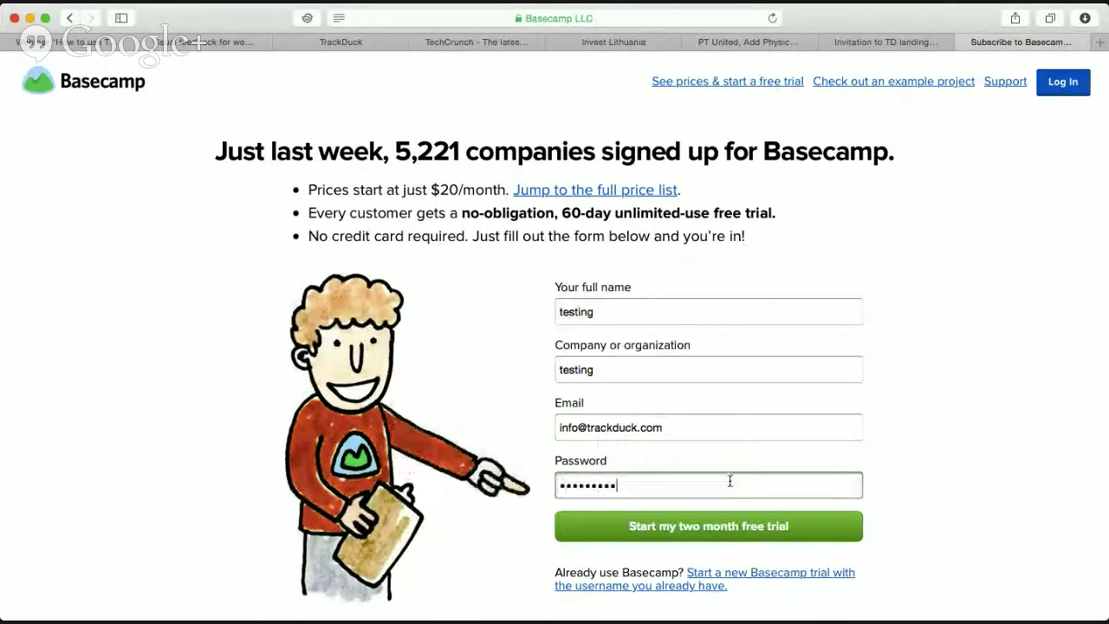
click(728, 525)
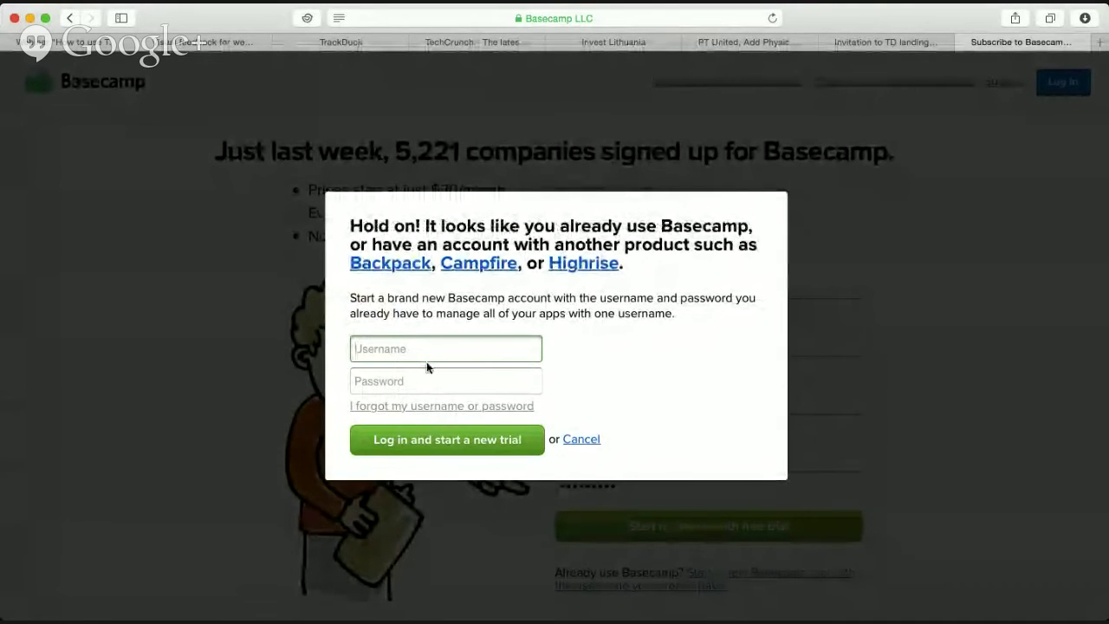
Correct the e-mail's first part to 'hello', resubmit, and open the new Basecamp account.
click(594, 445)
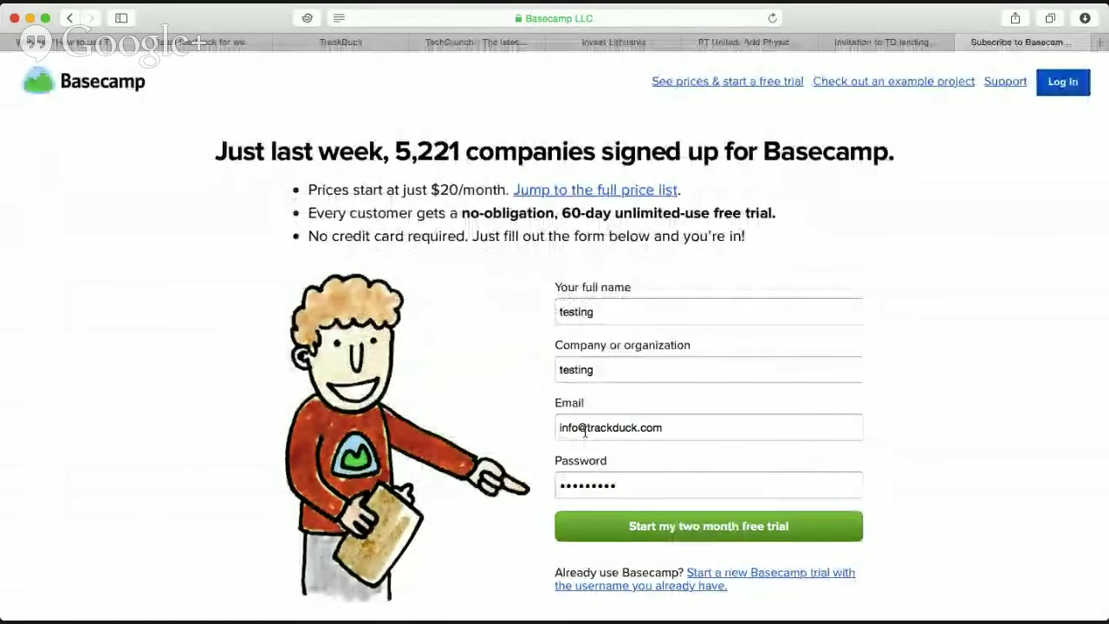
double_click(569, 427)
text(hello)
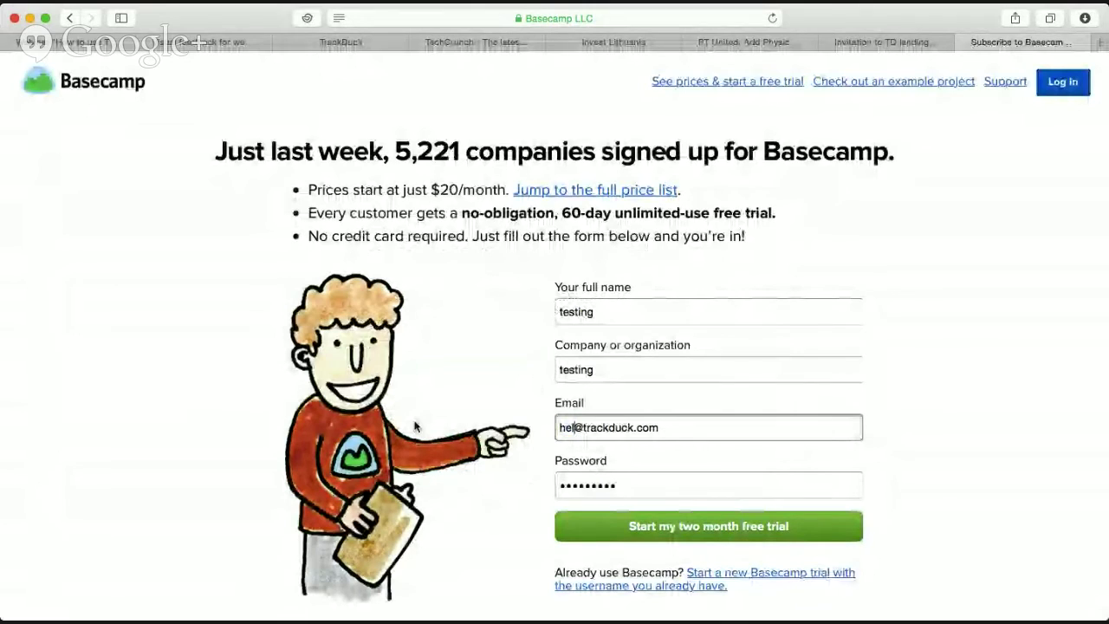
click(639, 535)
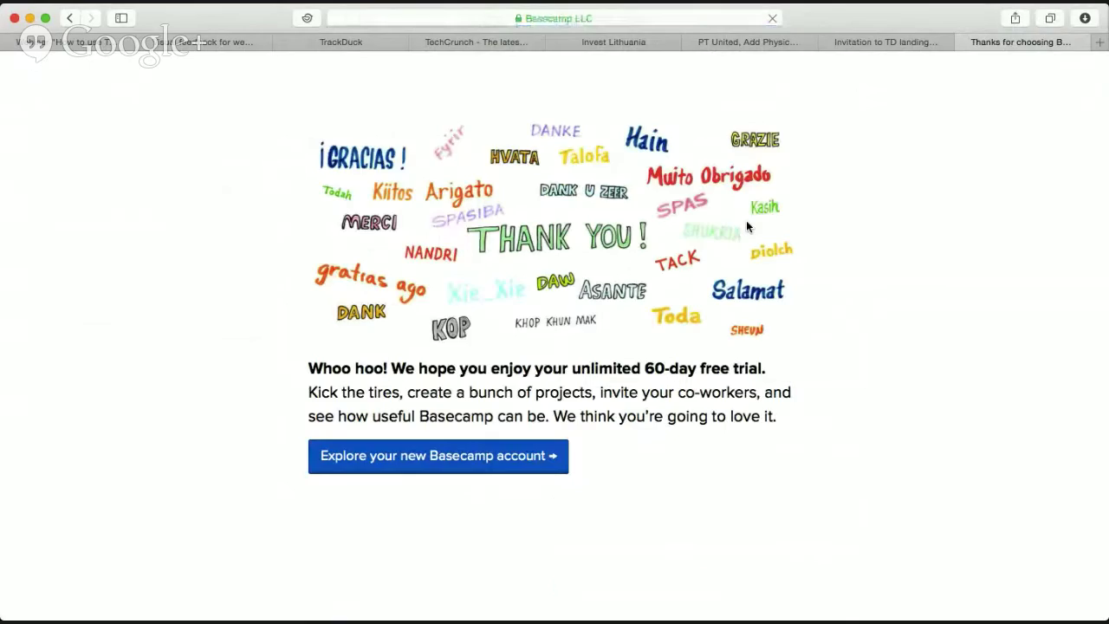
click(541, 456)
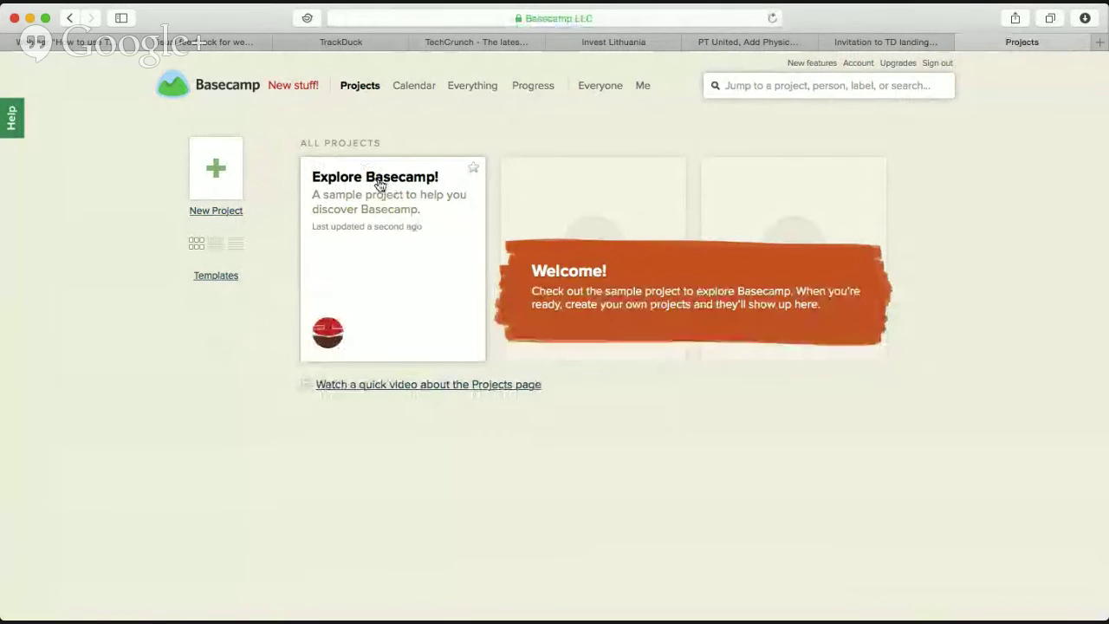
click(326, 45)
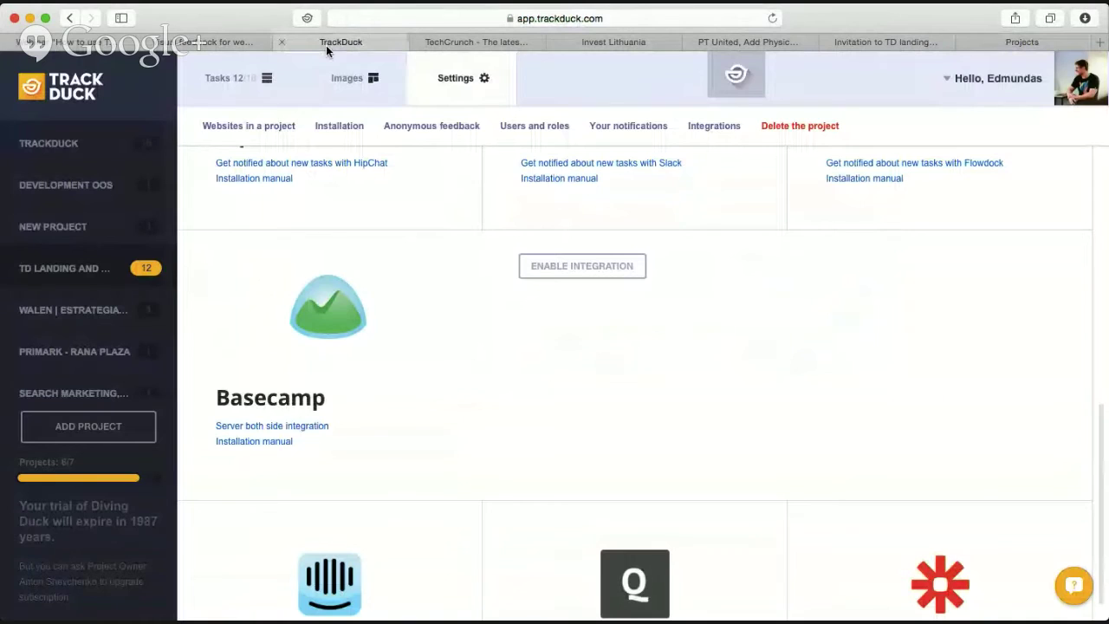
Enable the Basecamp integration and sign in to Launchpad with the Basecamp ID and password.
click(583, 270)
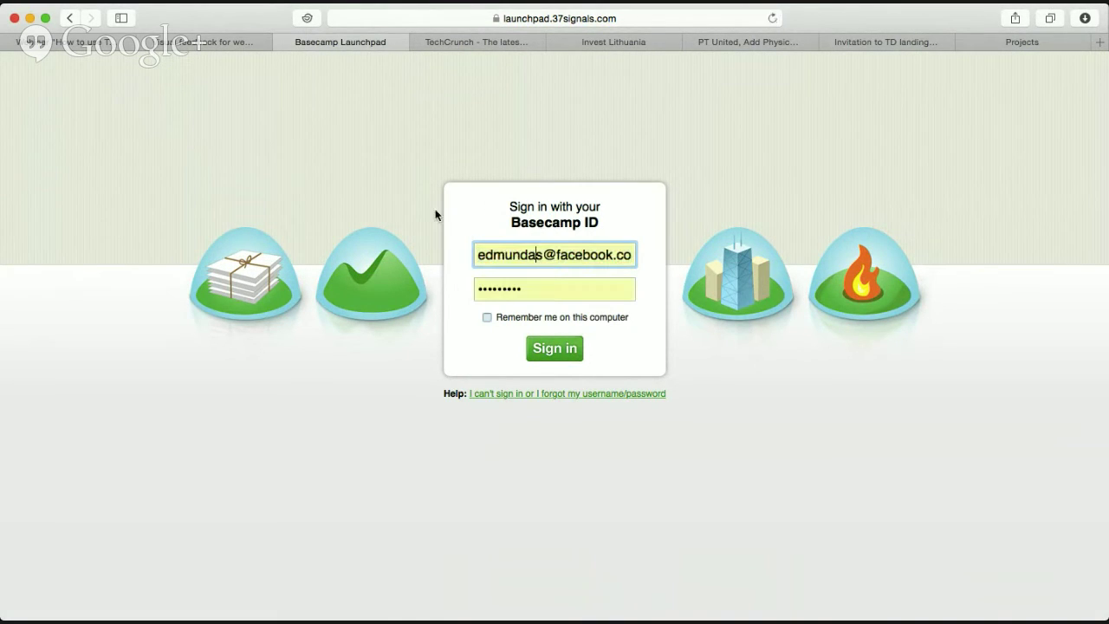
double_click(579, 256)
key(super+a)
key(BackSpace)
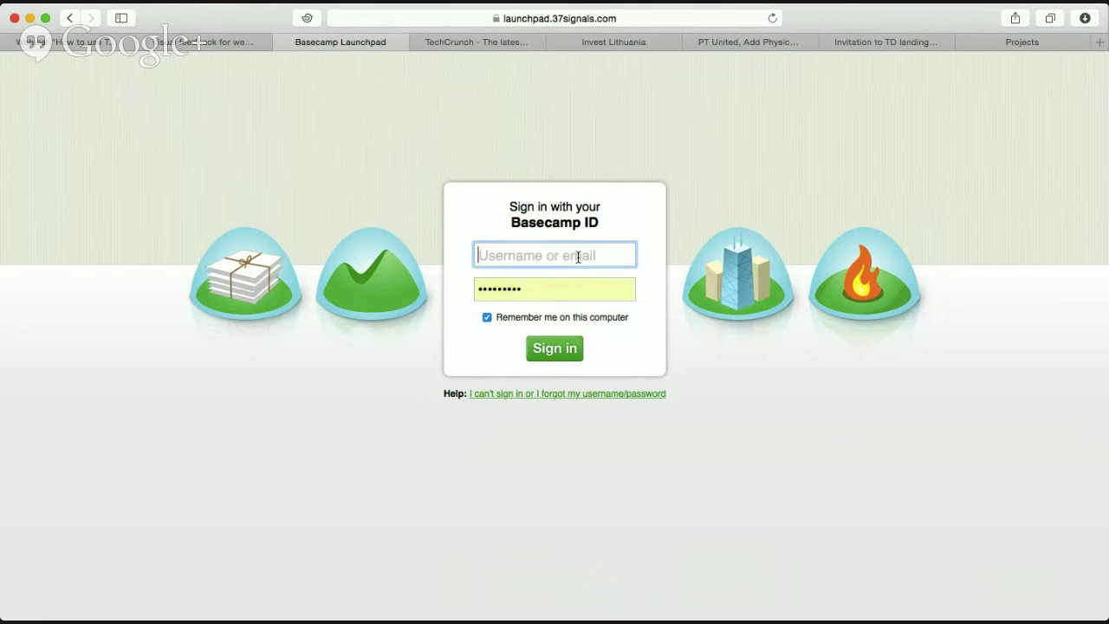
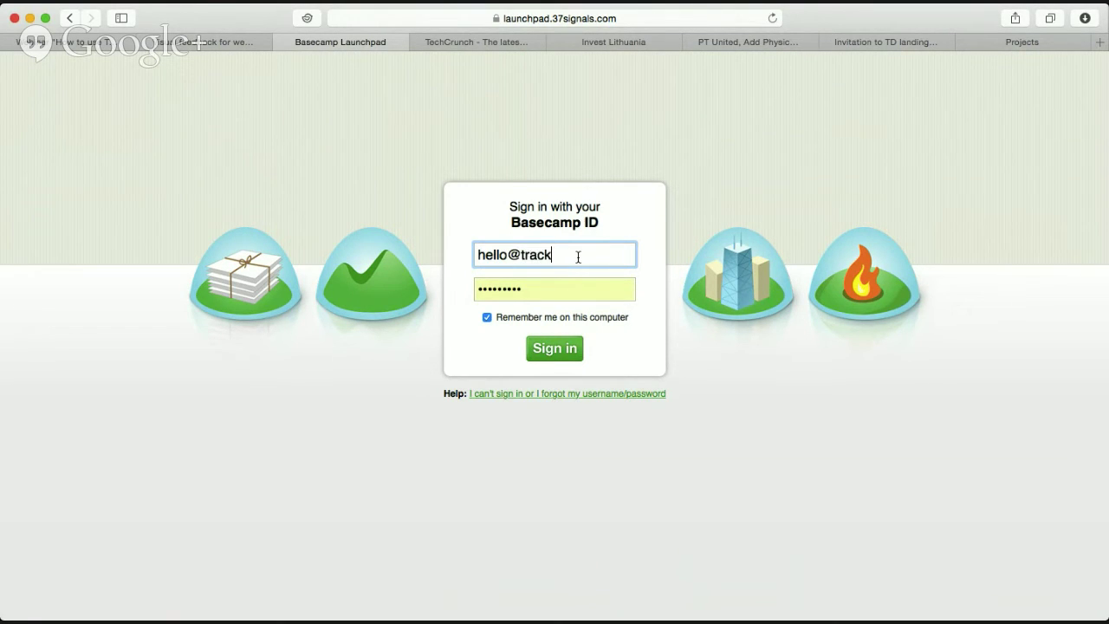
key(Tab)
text(••)
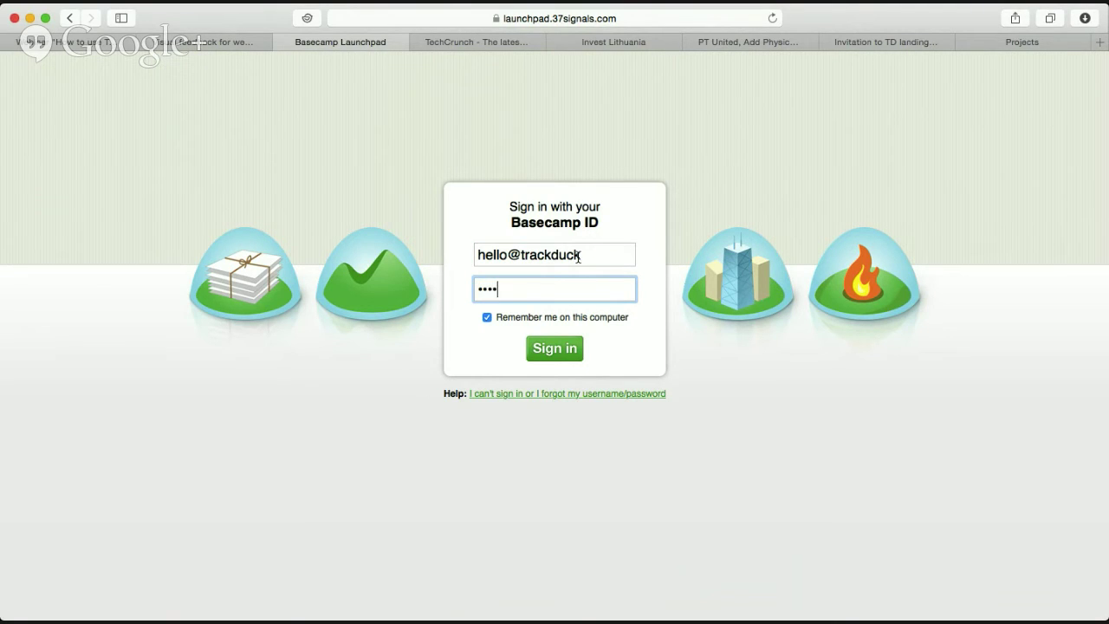
click(557, 346)
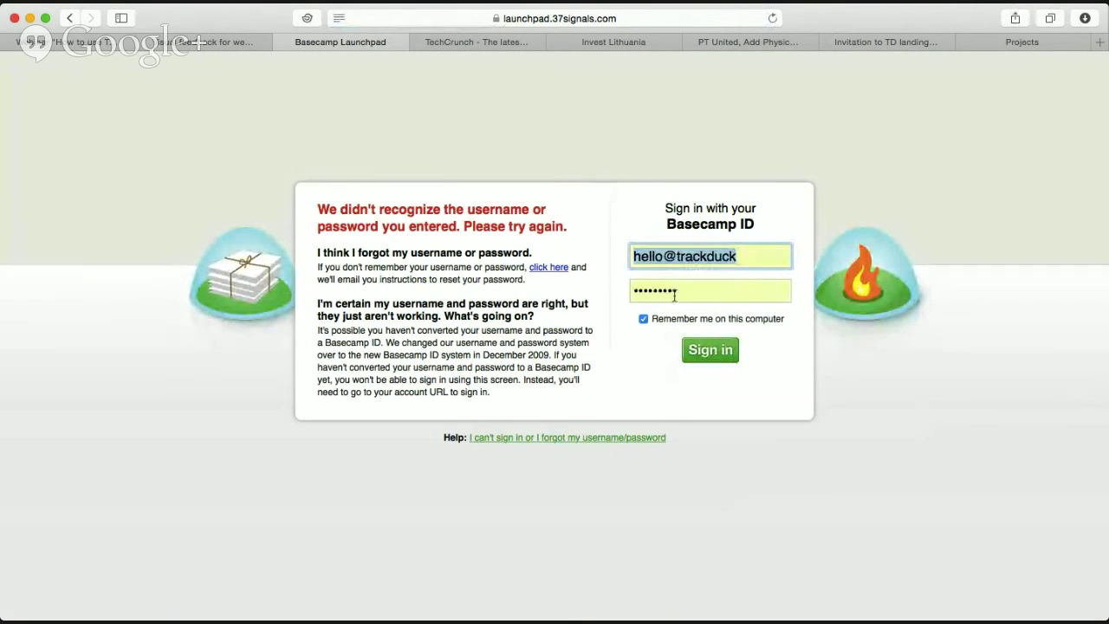
Add the missing '.com' to the sign-in e-mail and sign in again.
click(746, 260)
text(.com)
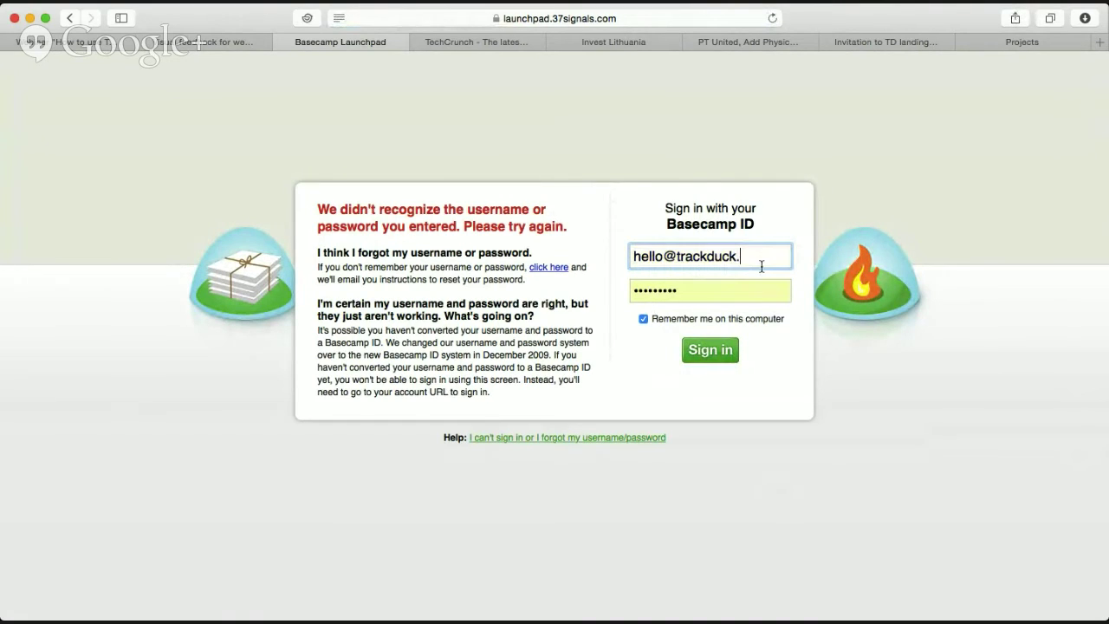
click(724, 356)
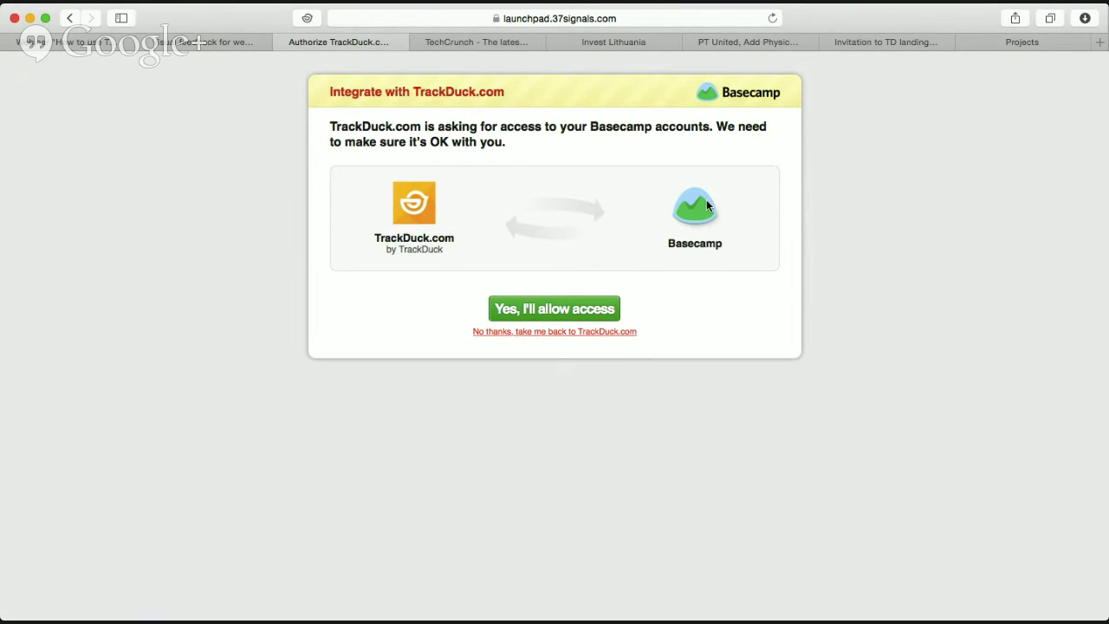
Allow TrackDuck access to Basecamp and keep Explore Basecamp! as the linked project.
click(563, 310)
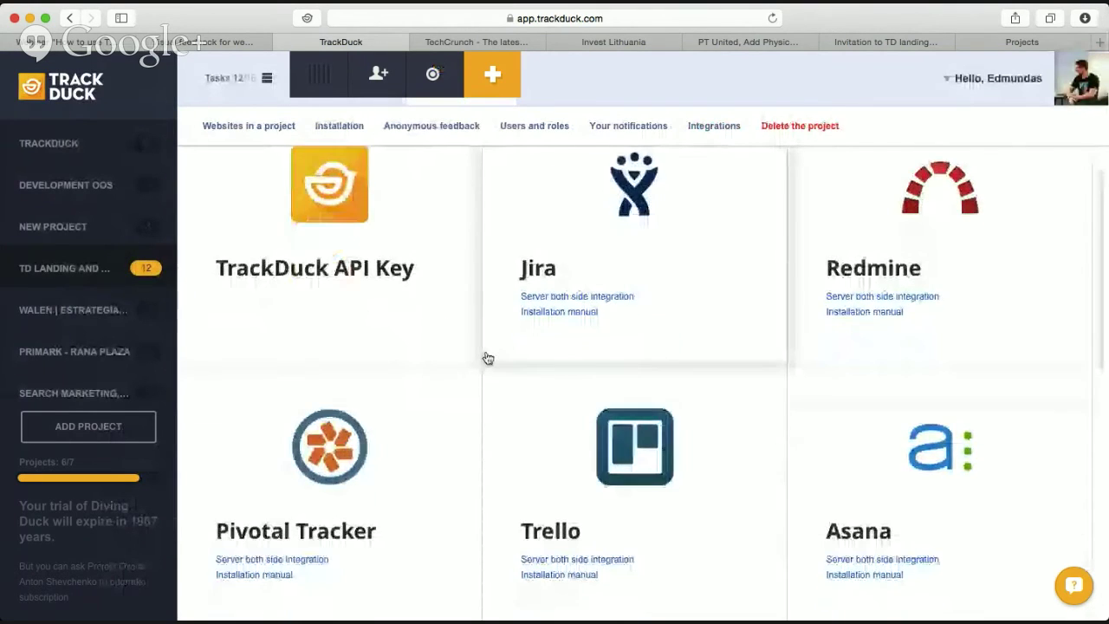
scroll(489, 358, down, 5)
scroll(489, 358, down, 4)
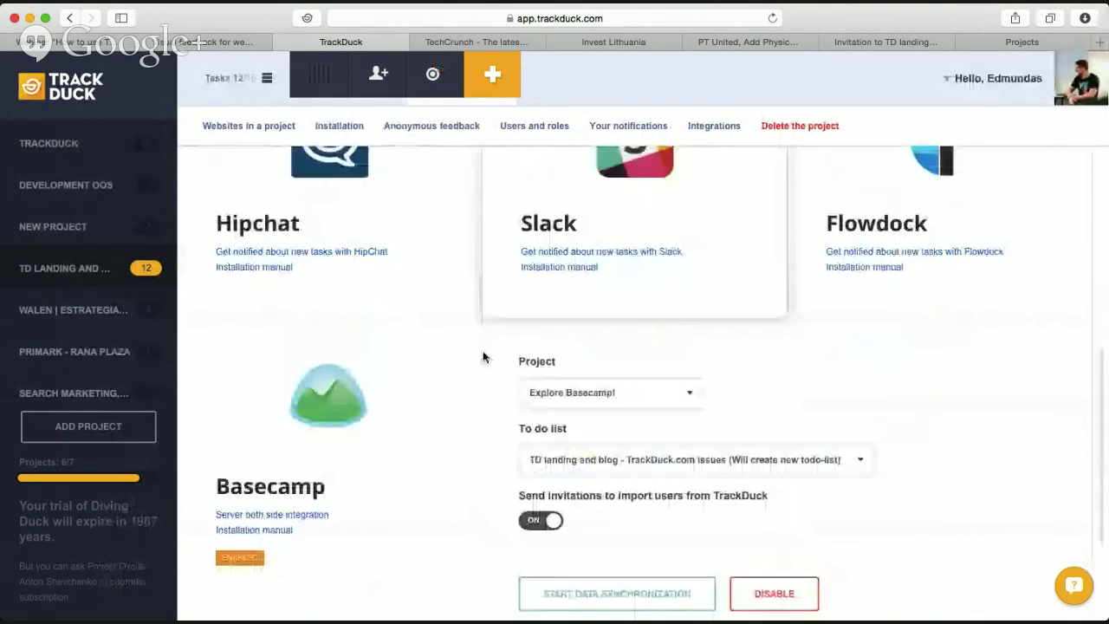
click(672, 347)
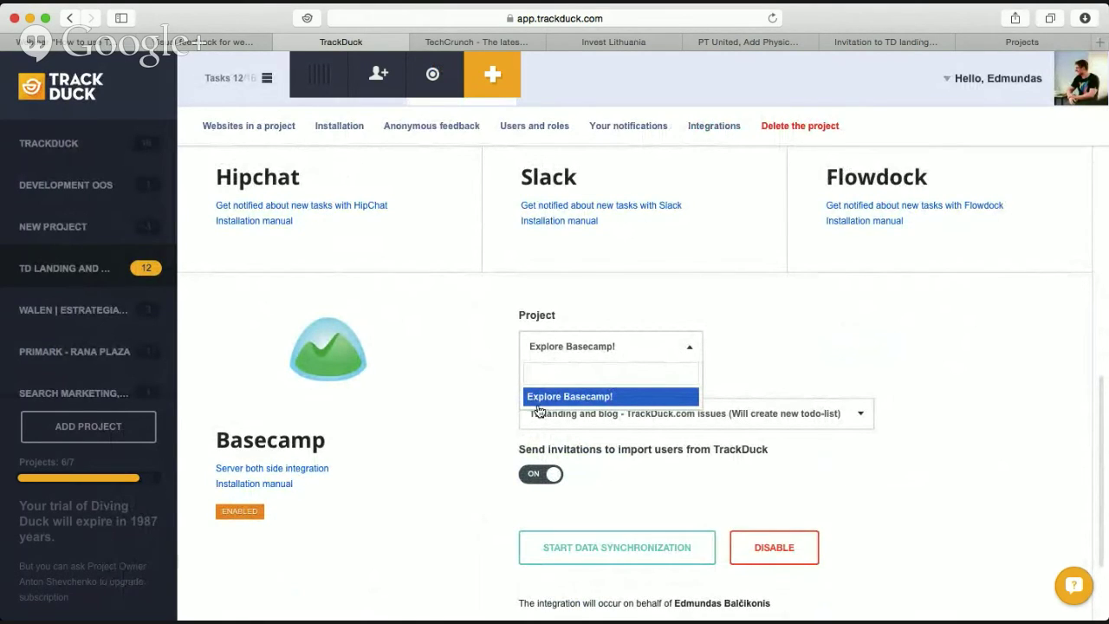
click(765, 344)
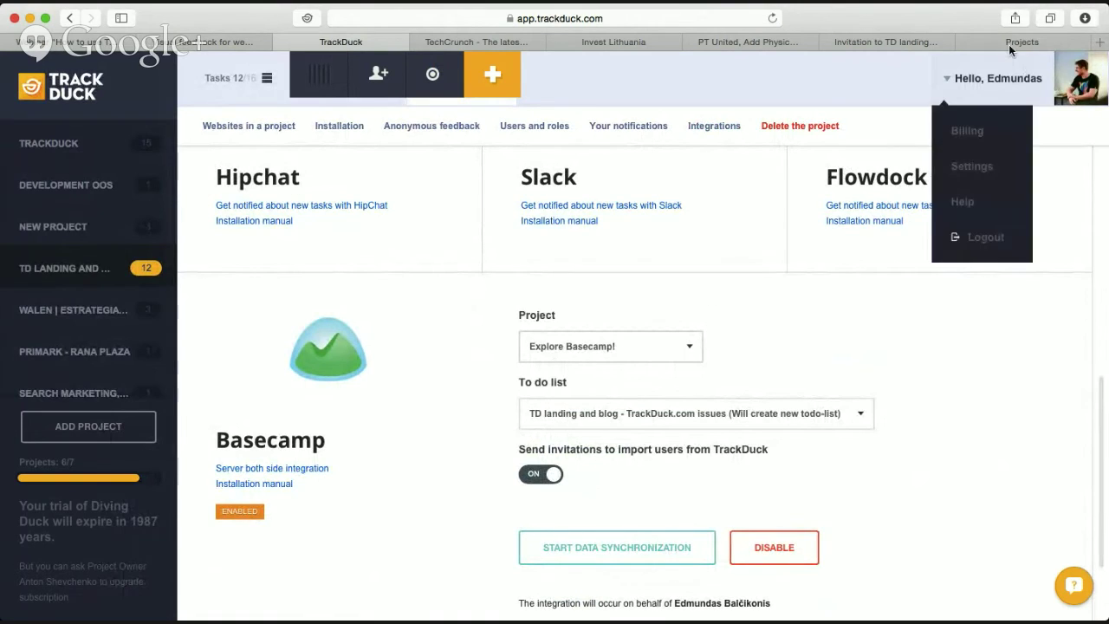
click(1009, 44)
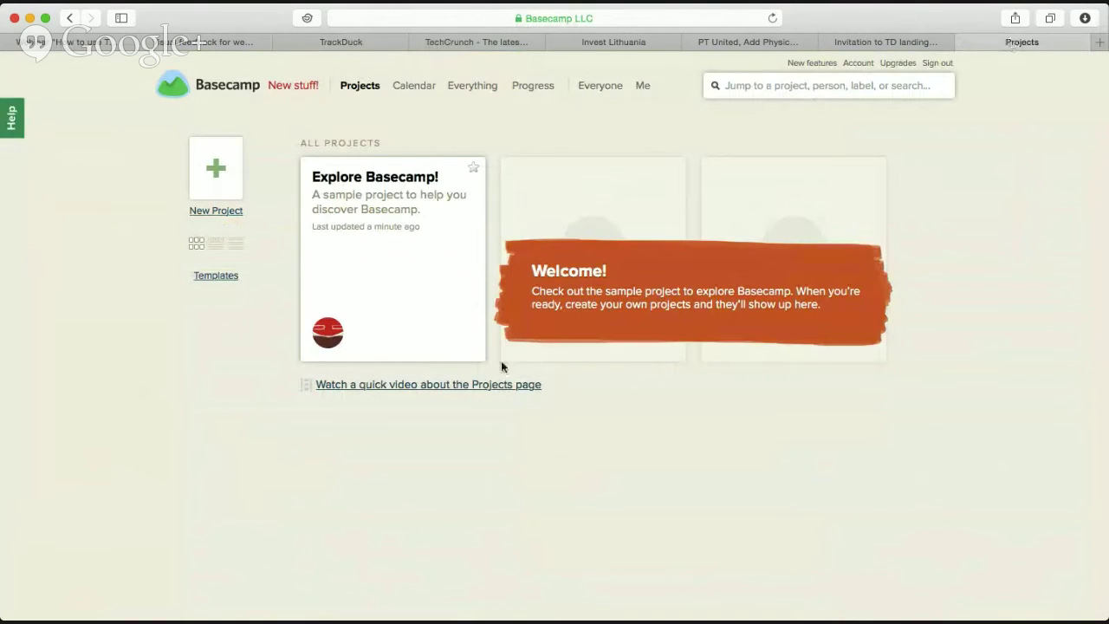
Create a new Basecamp project named 'Testing Basecamp integr'.
click(199, 211)
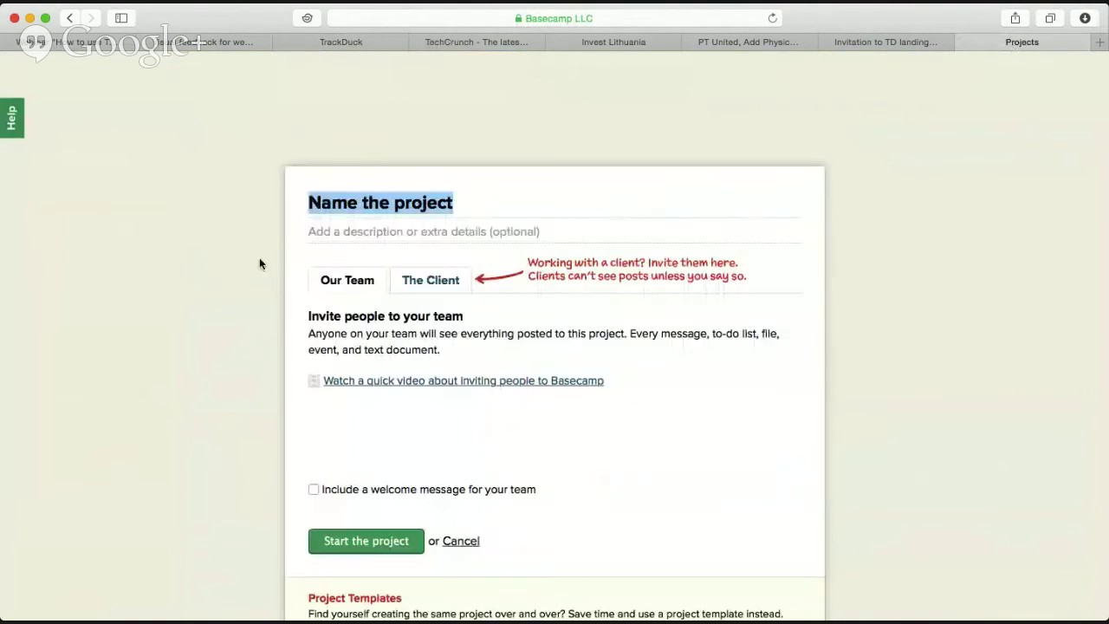
text(Testin)
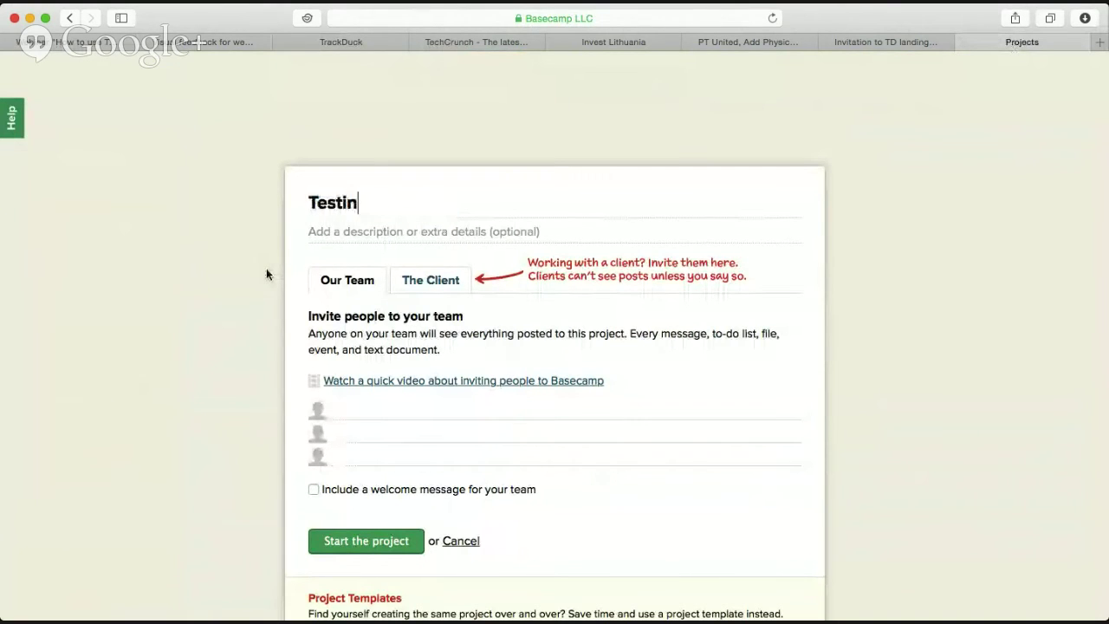
text(g Bas)
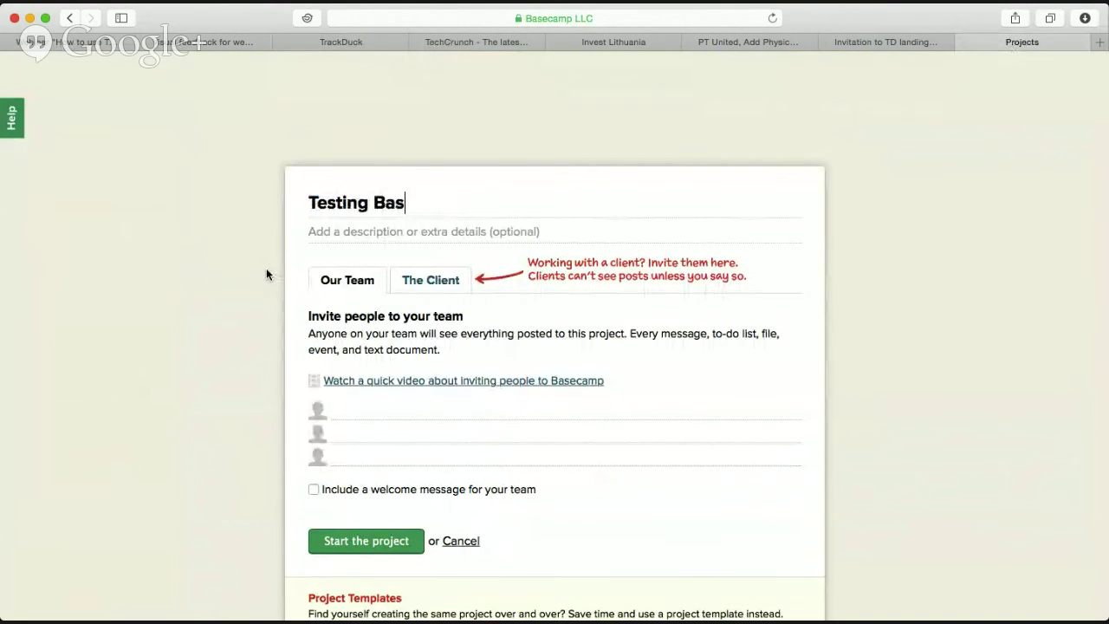
text(ecamp int)
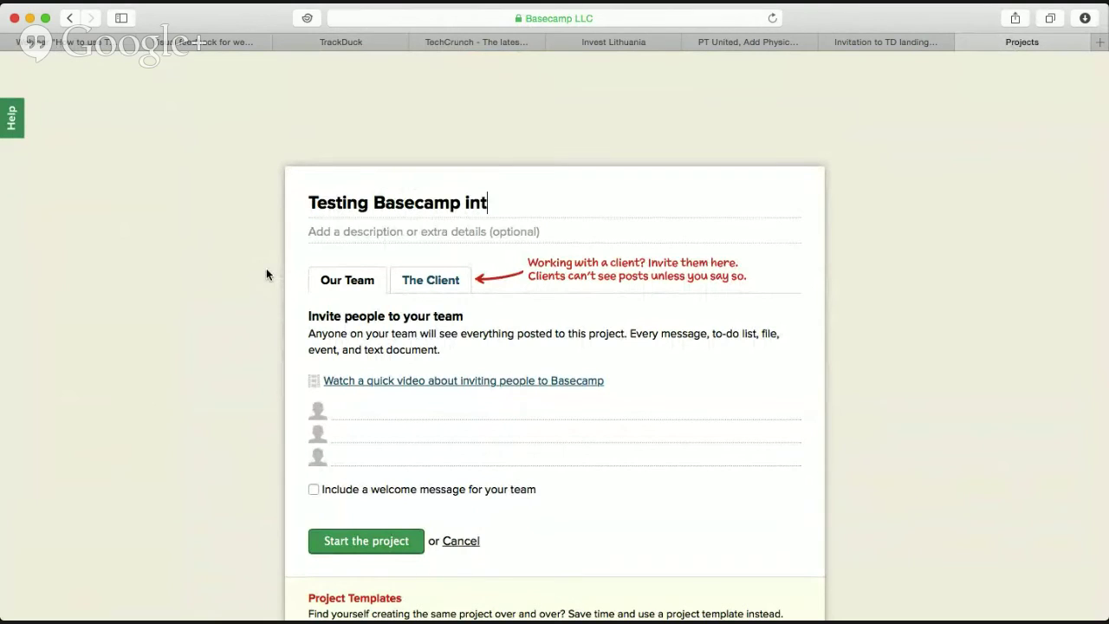
text(egr)
click(395, 538)
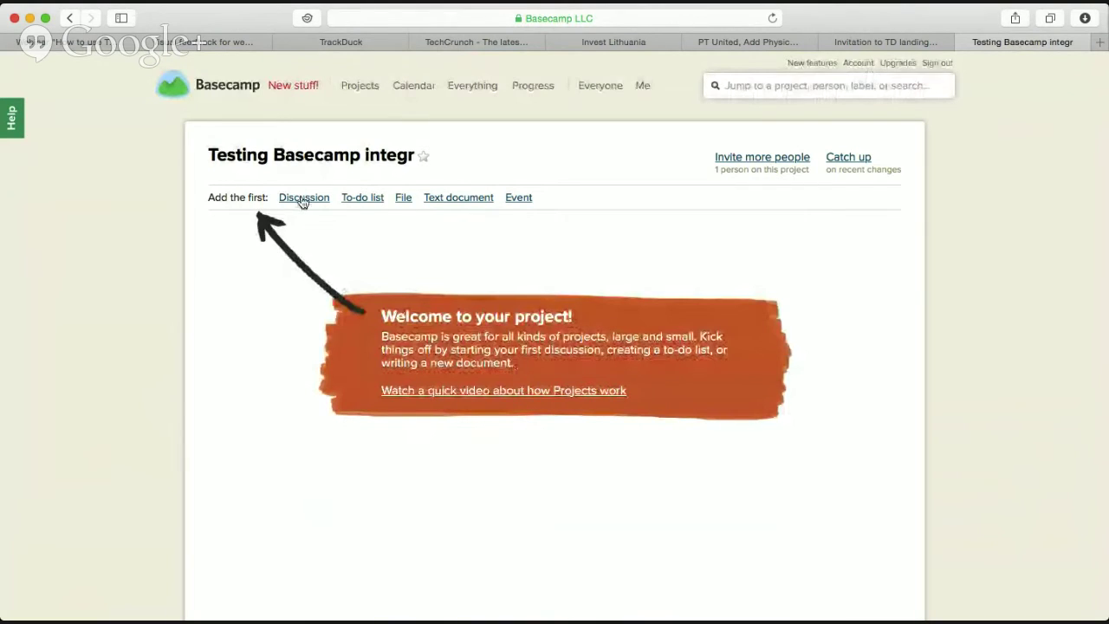
Add an empty to-do list titled 'first todo list' to the project.
click(362, 198)
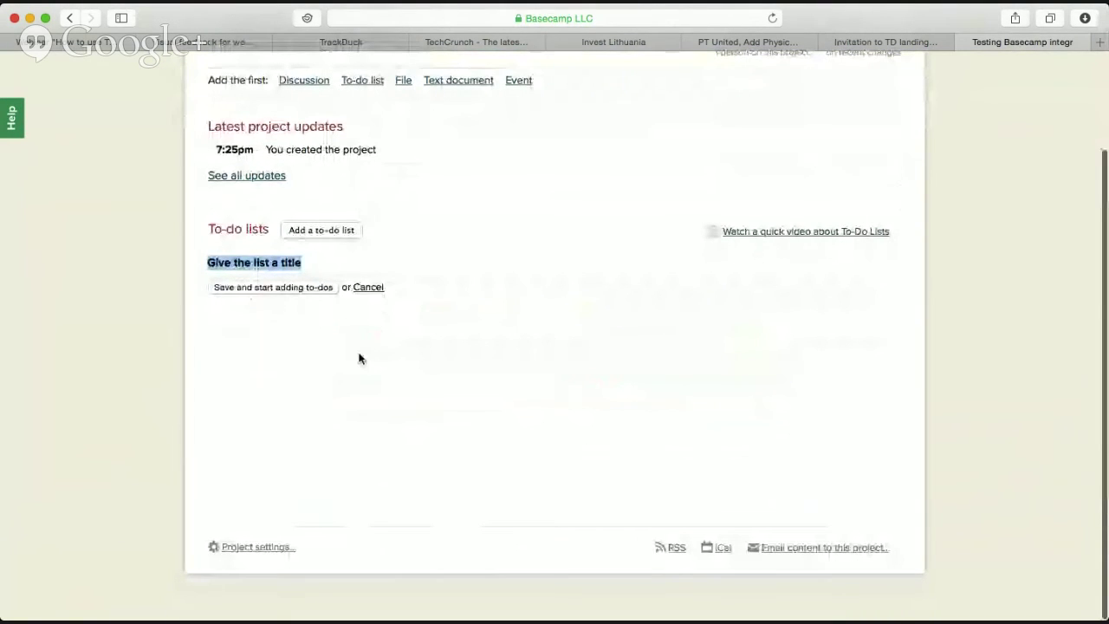
text(f)
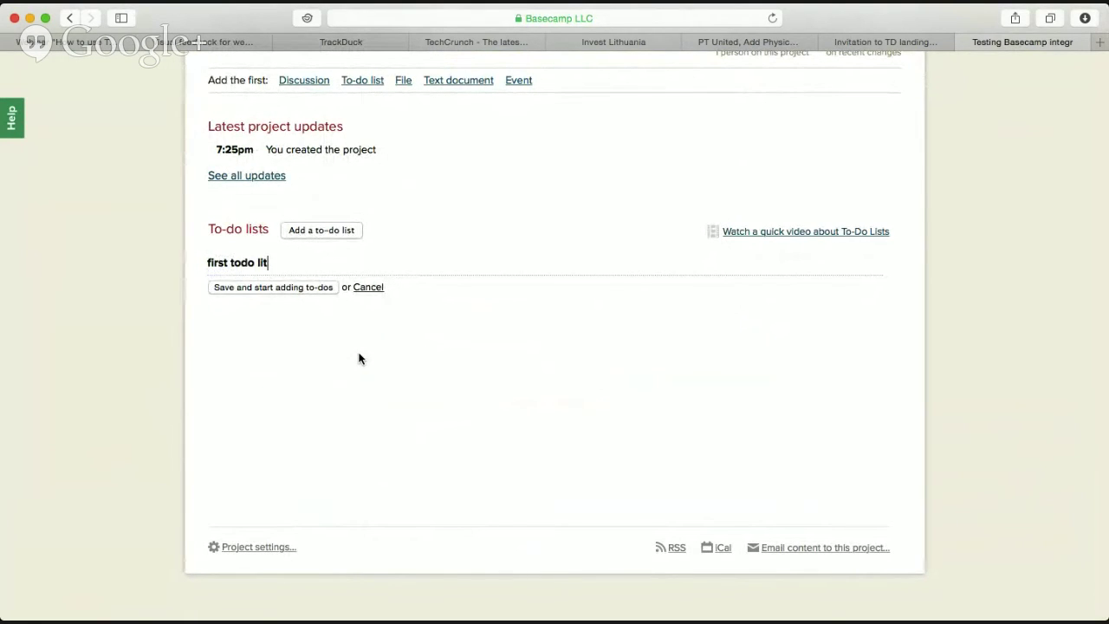
text(irst todo list)
key(Return)
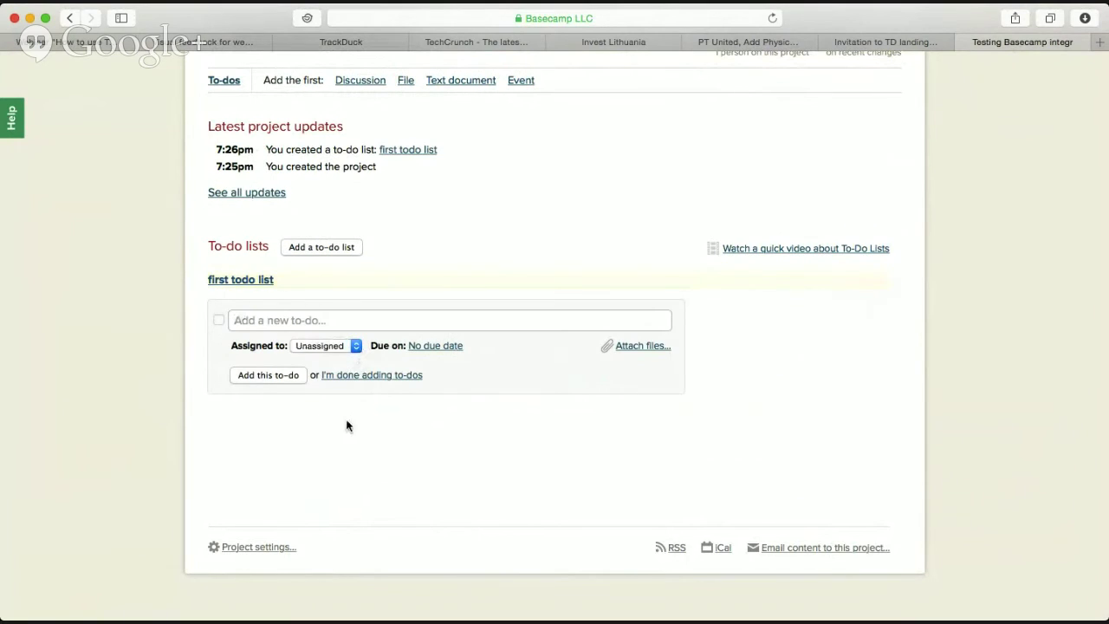
scroll(332, 382, up, 3)
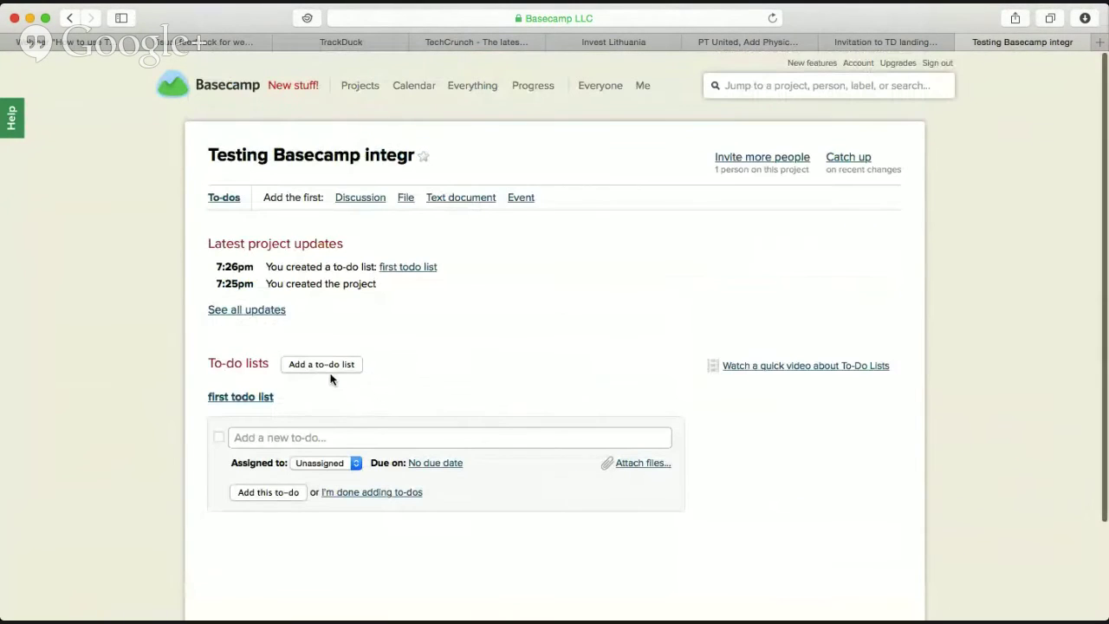
Reload TrackDuck's integrations page and link the Testing Basecamp integr project.
click(354, 41)
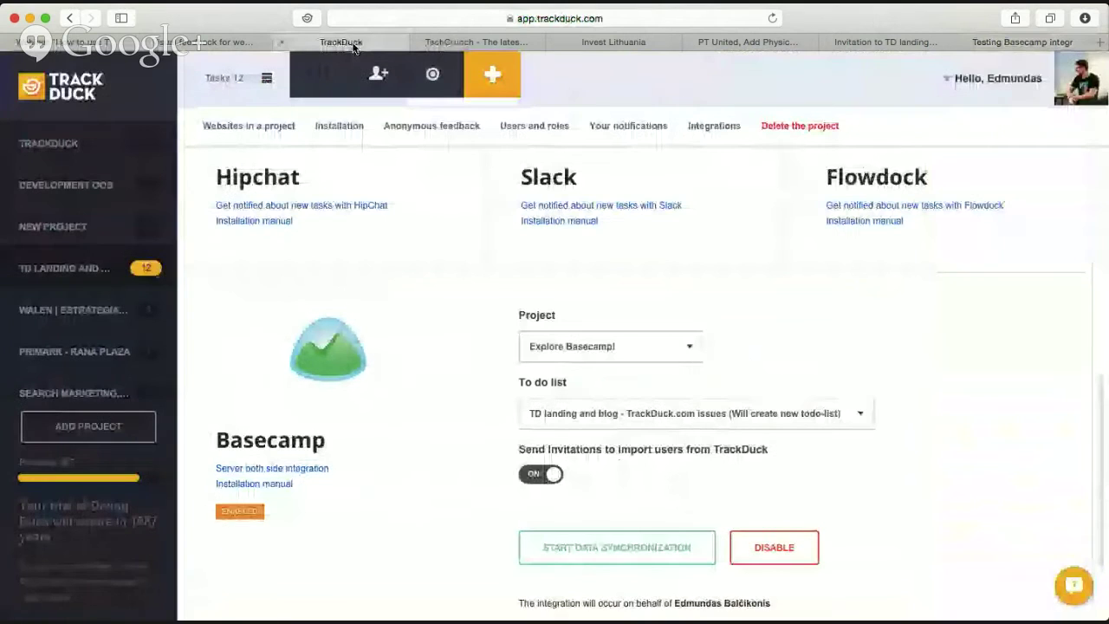
scroll(410, 365, down, 3)
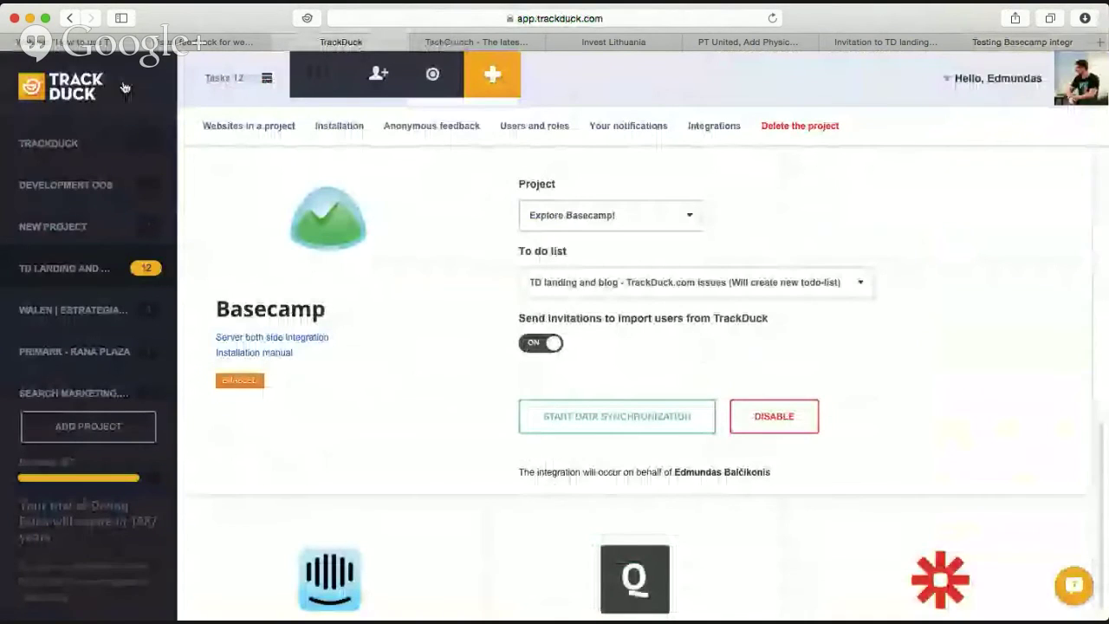
click(772, 18)
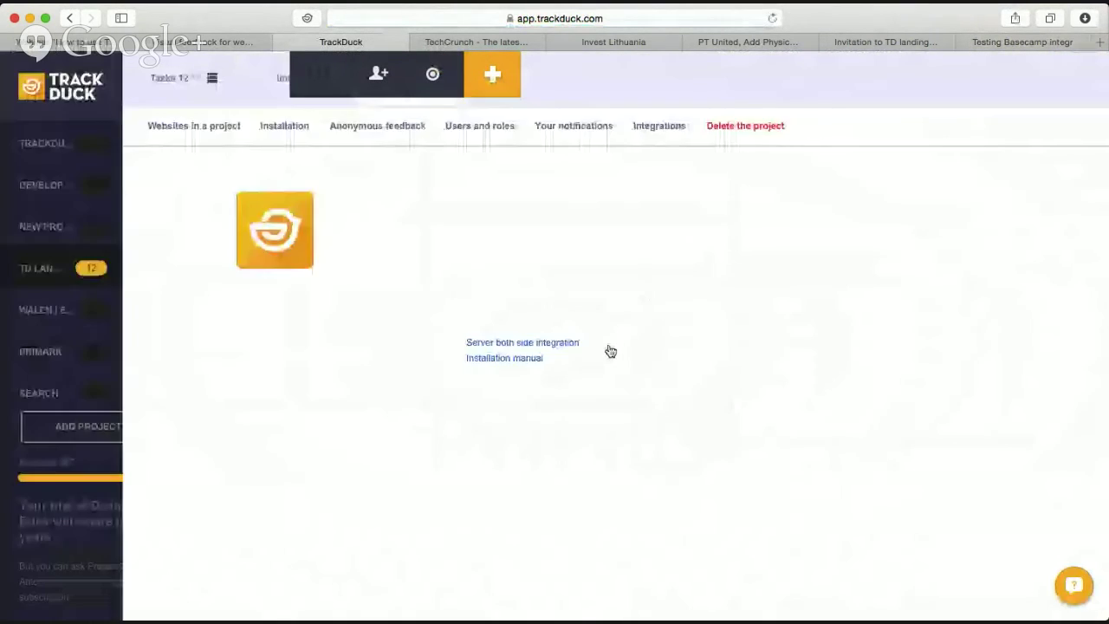
scroll(607, 351, down, 5)
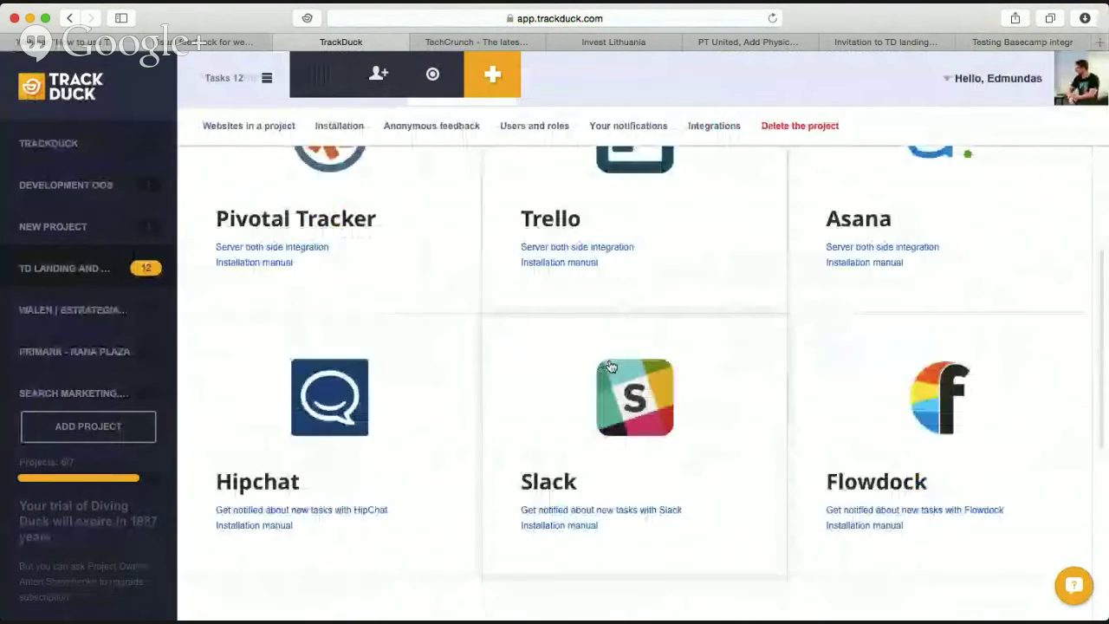
scroll(611, 367, down, 5)
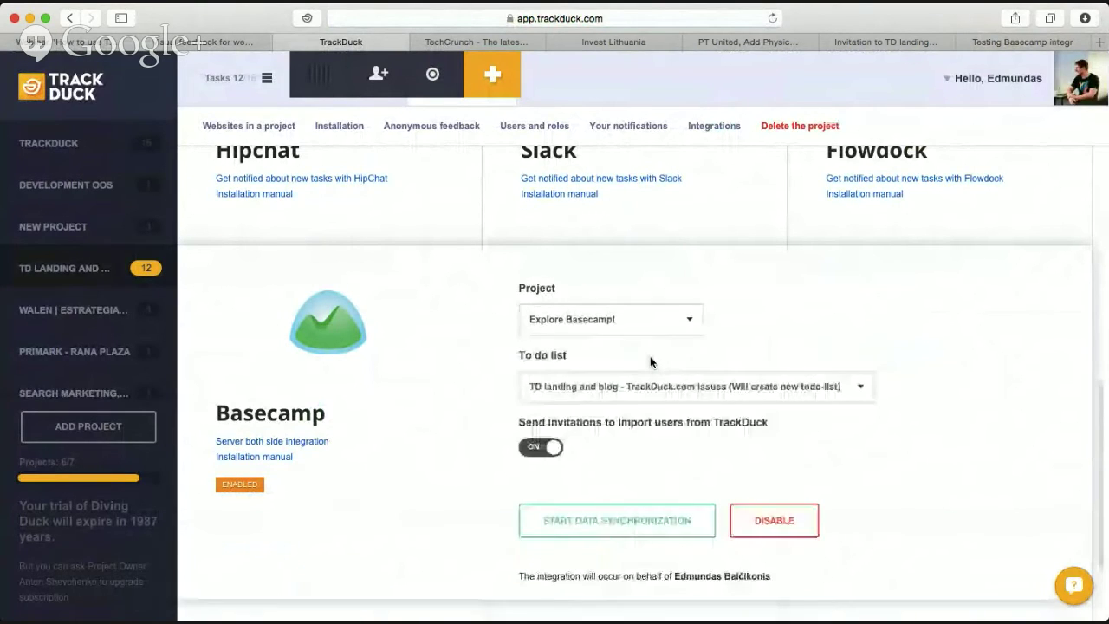
click(657, 326)
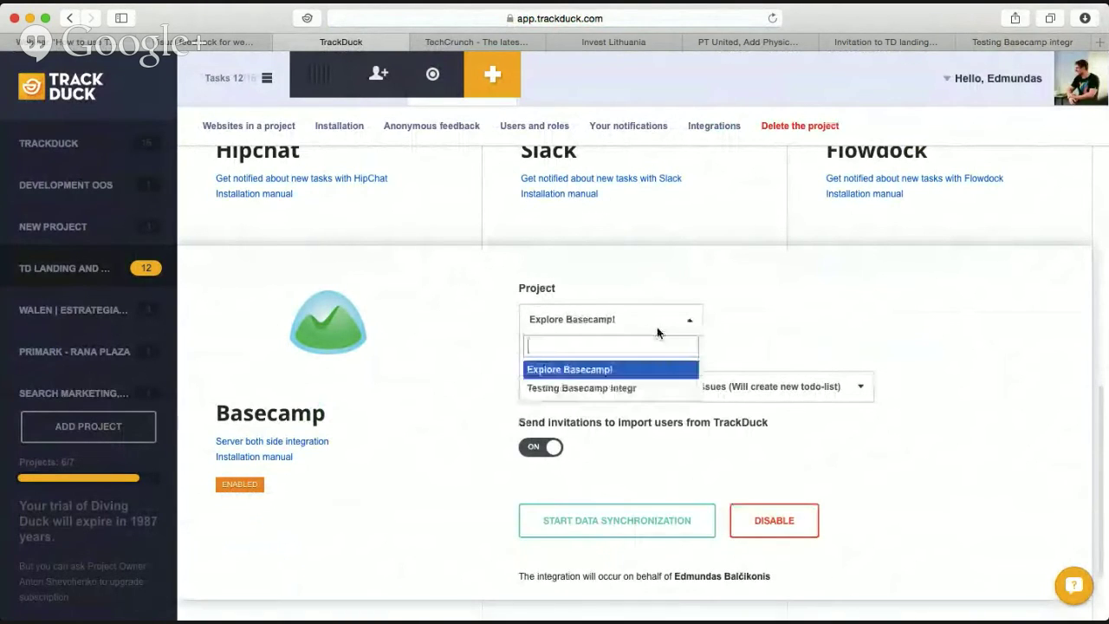
click(598, 388)
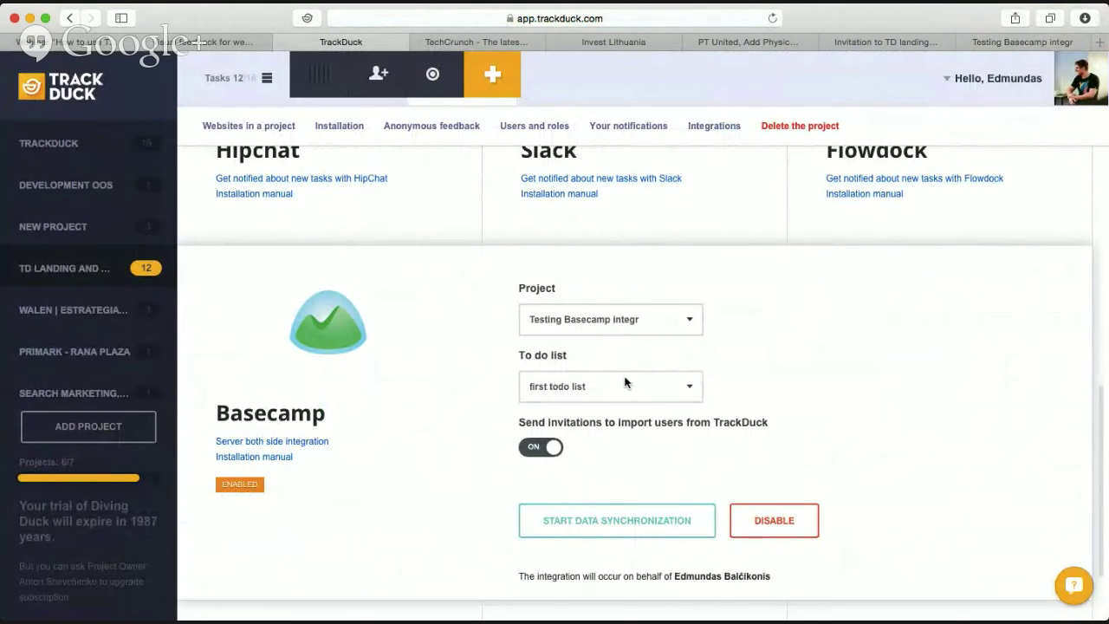
Choose 'first todo list' as the to-do list and start data synchronization.
scroll(623, 384, down, 2)
click(607, 303)
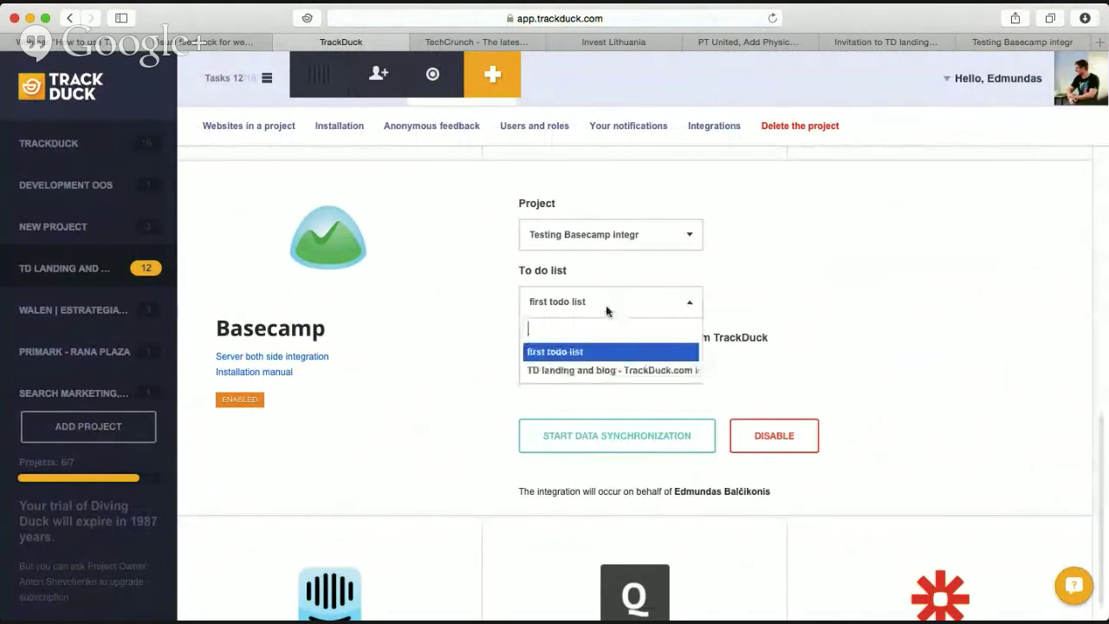
click(633, 350)
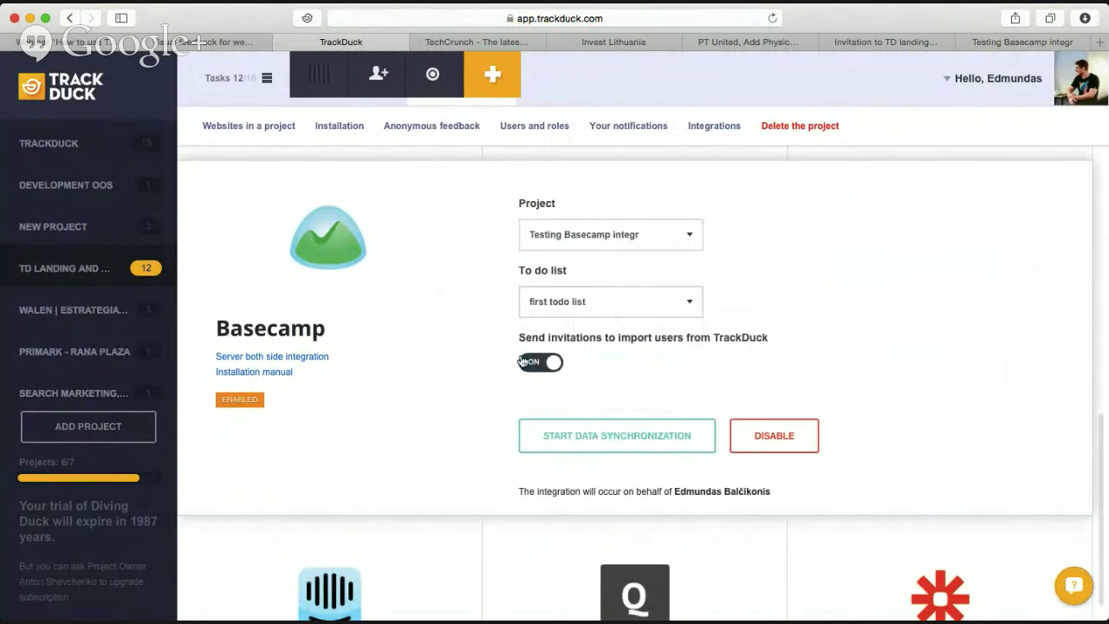
scroll(538, 338, down, 1)
drag(519, 329, 780, 328)
click(663, 323)
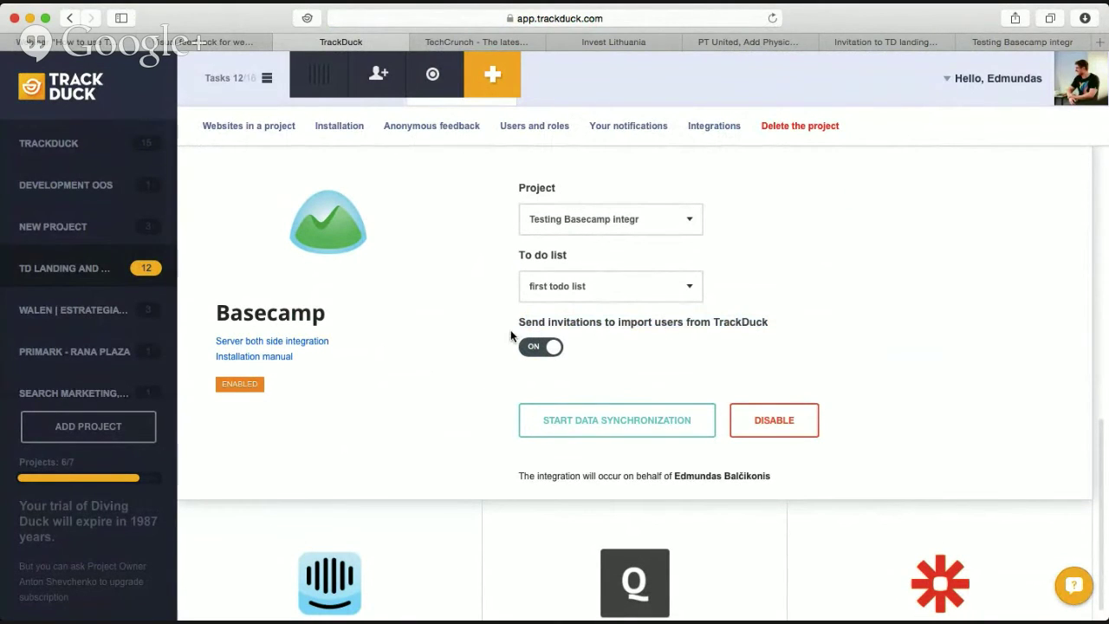
click(618, 428)
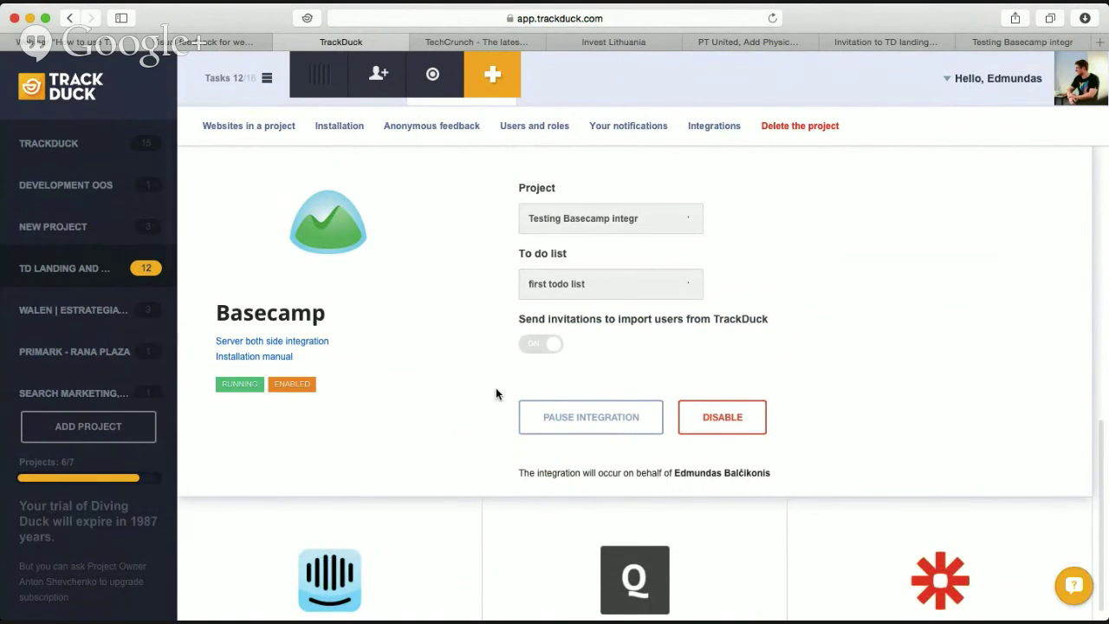
Show the project's Tasks list with its 12 open feedback tasks.
scroll(496, 393, up, 2)
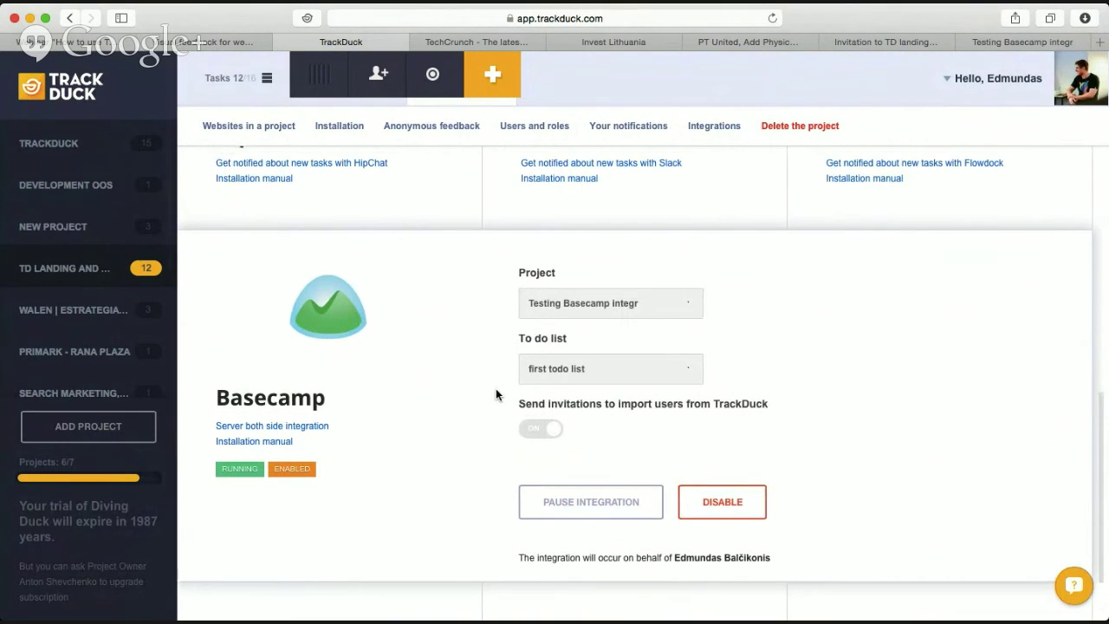
mouse_move(308, 95)
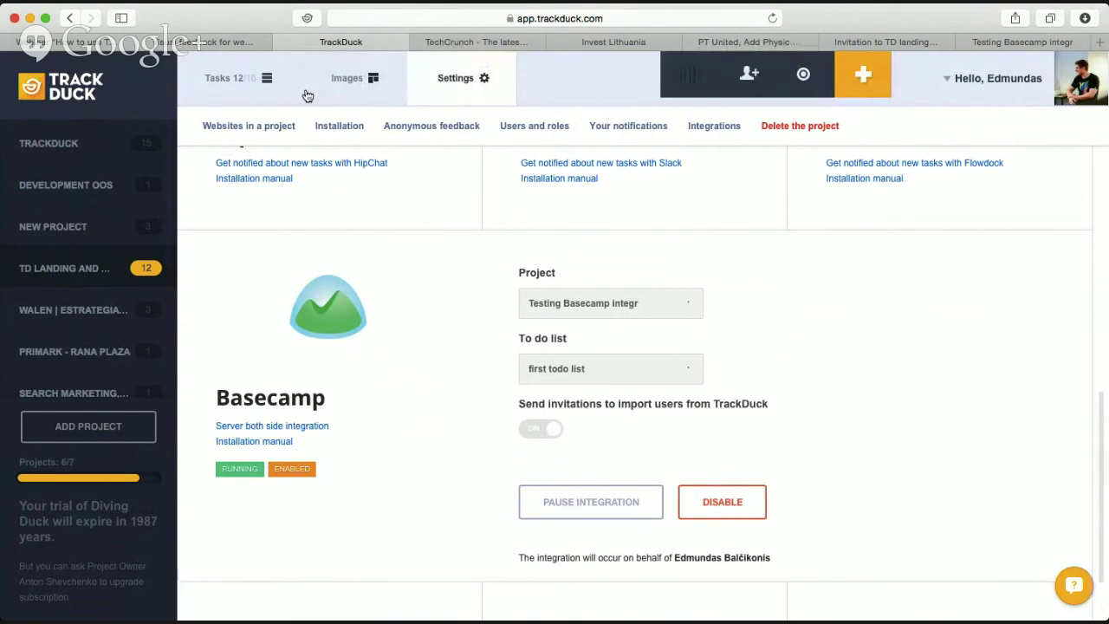
click(253, 82)
scroll(668, 290, down, 1)
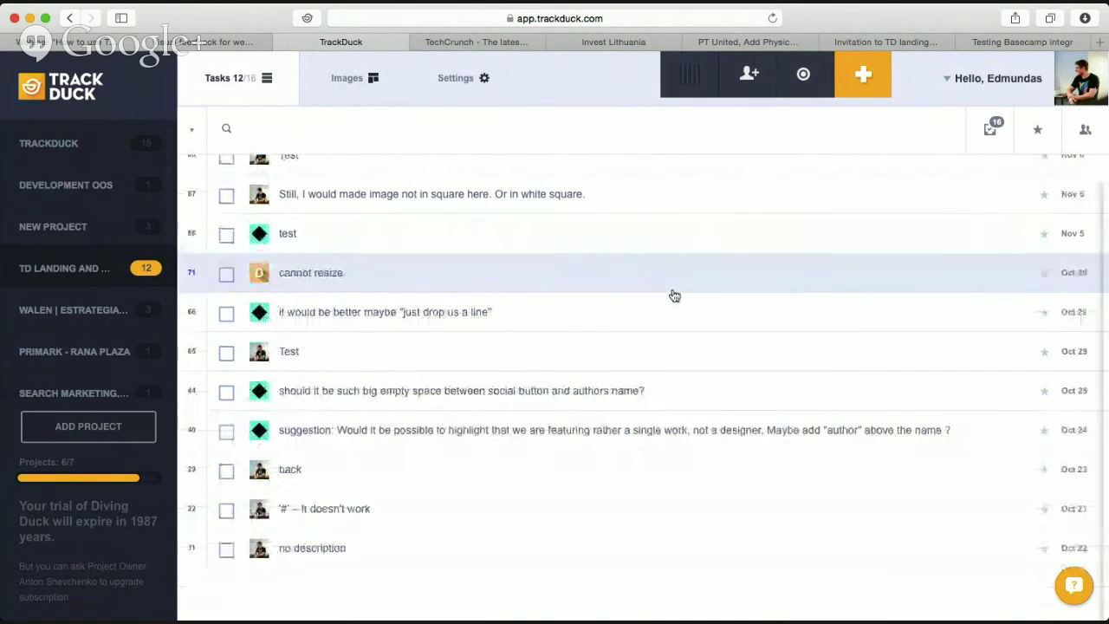
scroll(506, 180, up, 1)
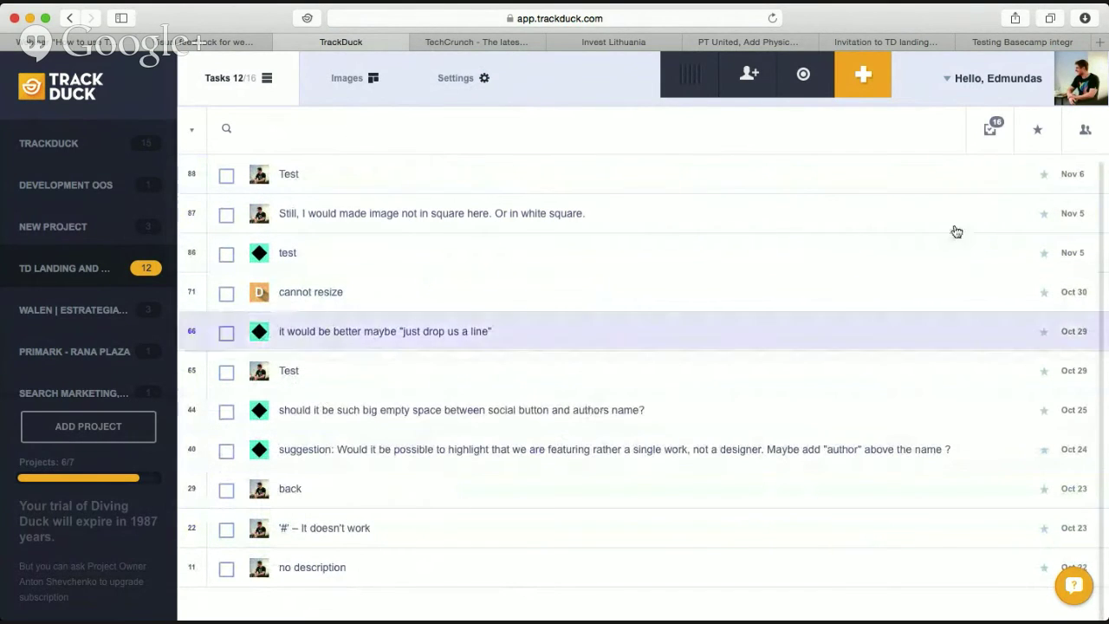
Open the synced Test to-do and view its screenshot and browser/OS/screen-size comment.
click(1011, 43)
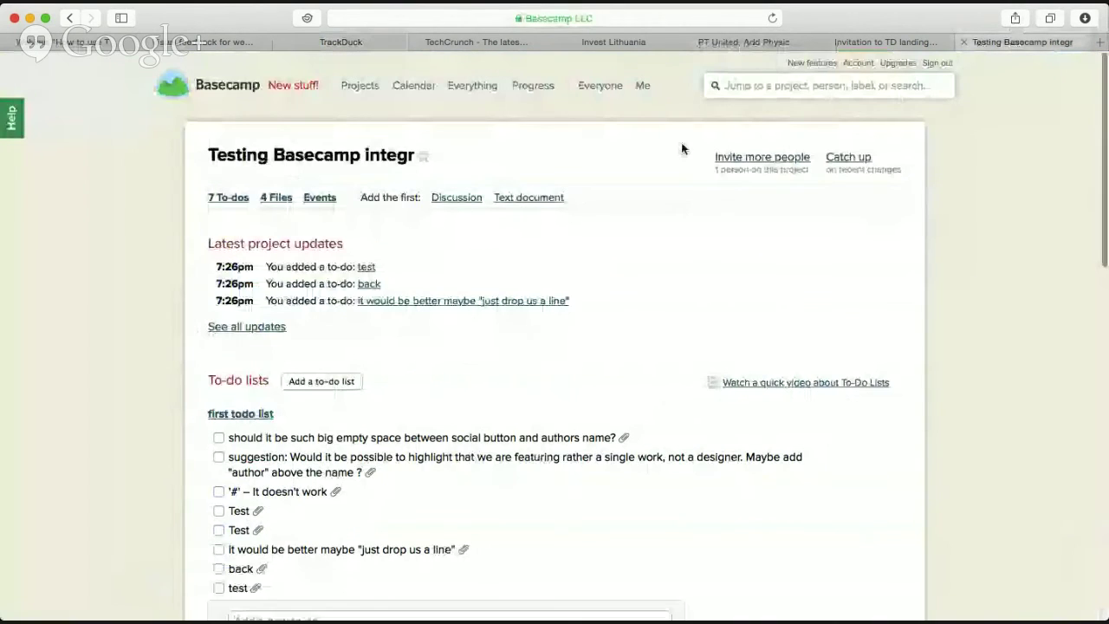
scroll(530, 392, down, 3)
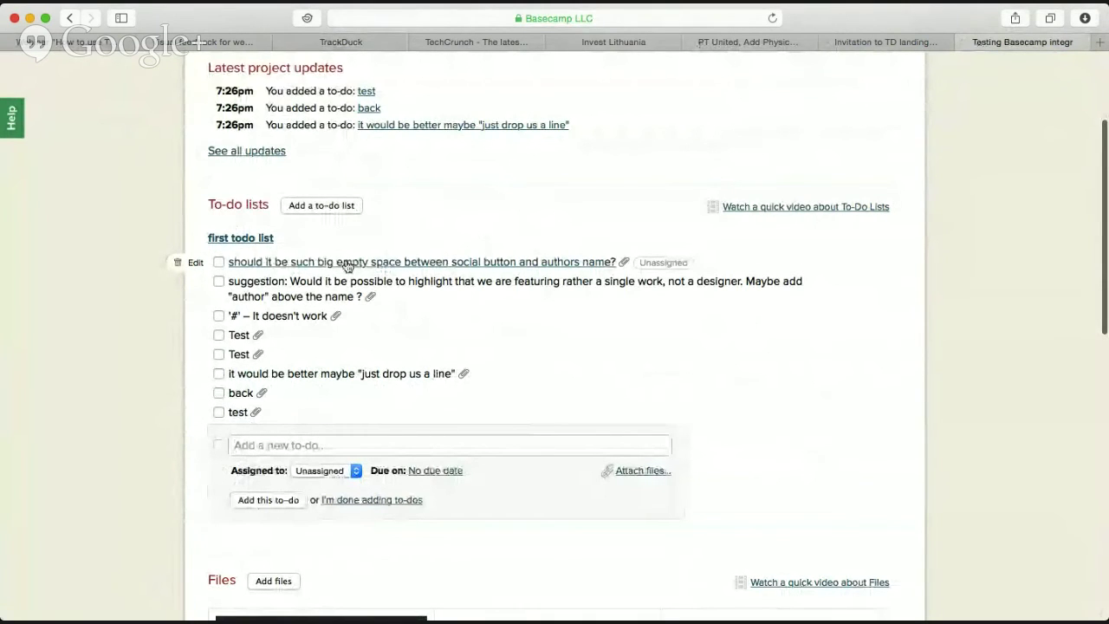
click(249, 343)
scroll(471, 410, down, 5)
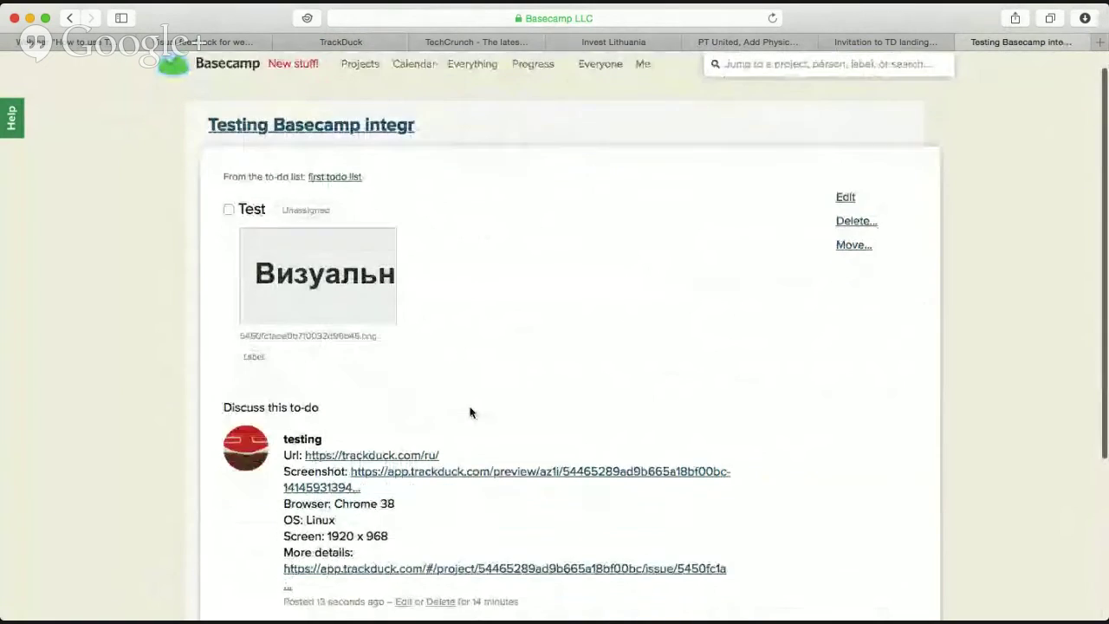
scroll(473, 412, up, 5)
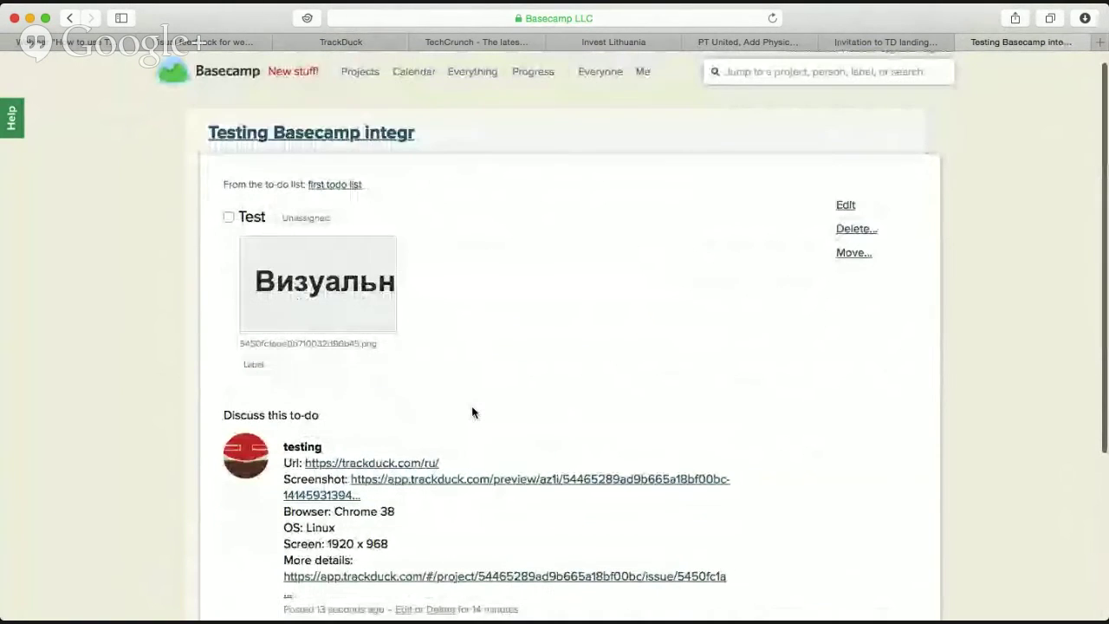
scroll(472, 412, down, 2)
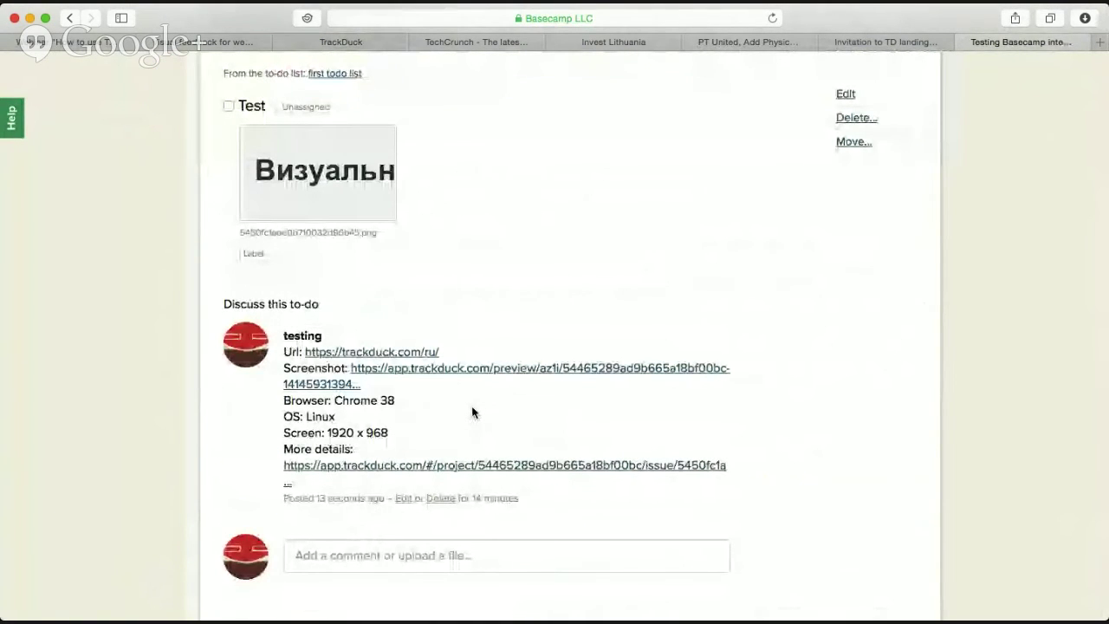
scroll(472, 413, down, 2)
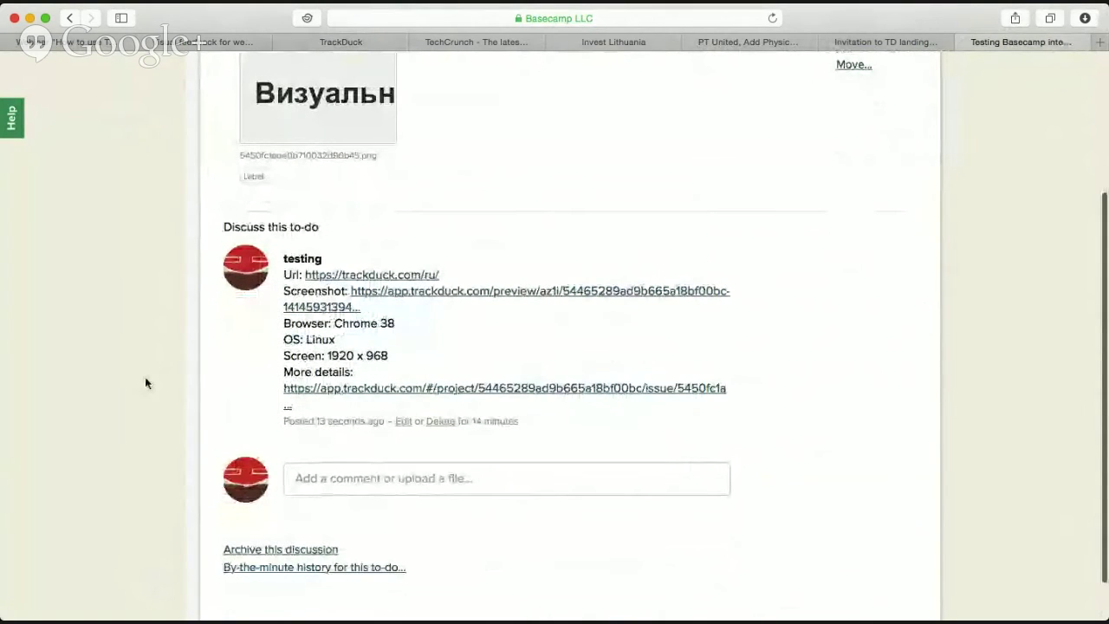
scroll(168, 431, down, 1)
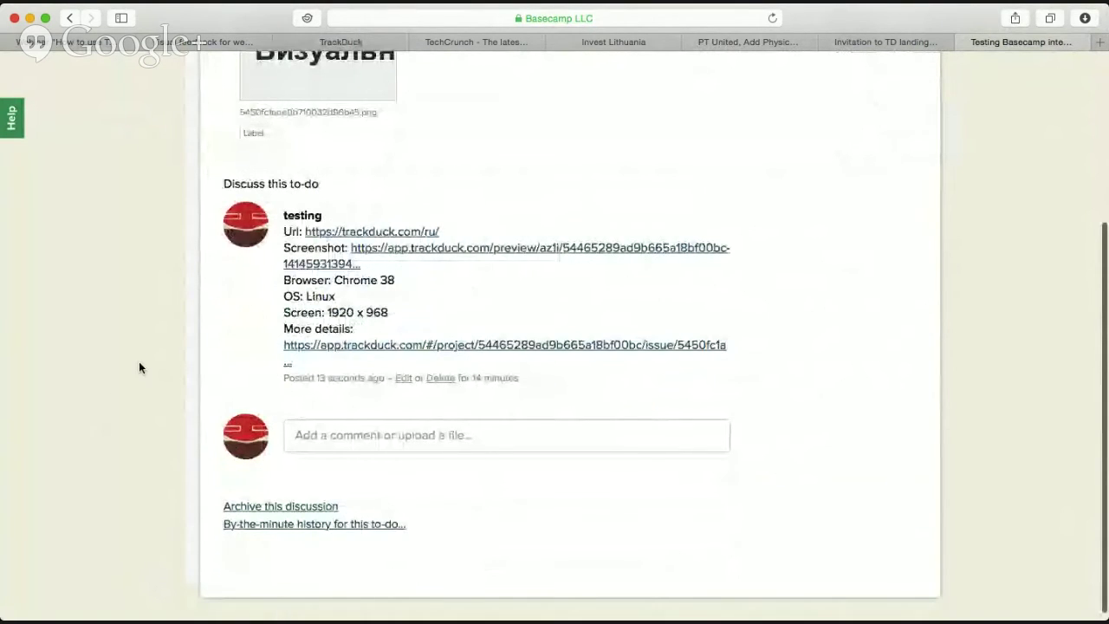
scroll(144, 369, up, 3)
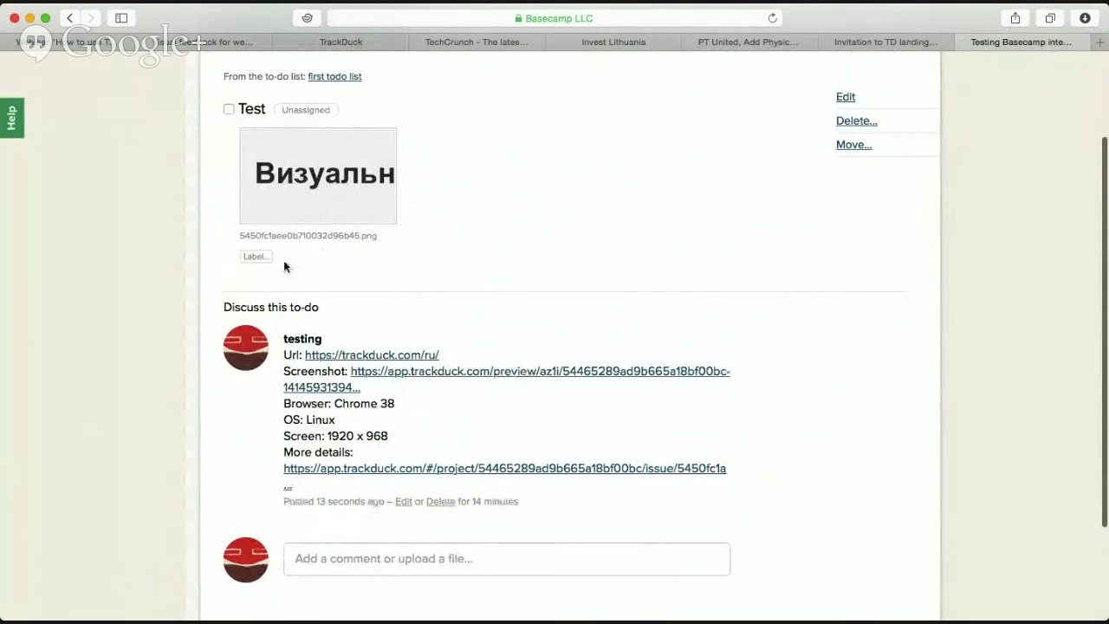
scroll(467, 327, down, 3)
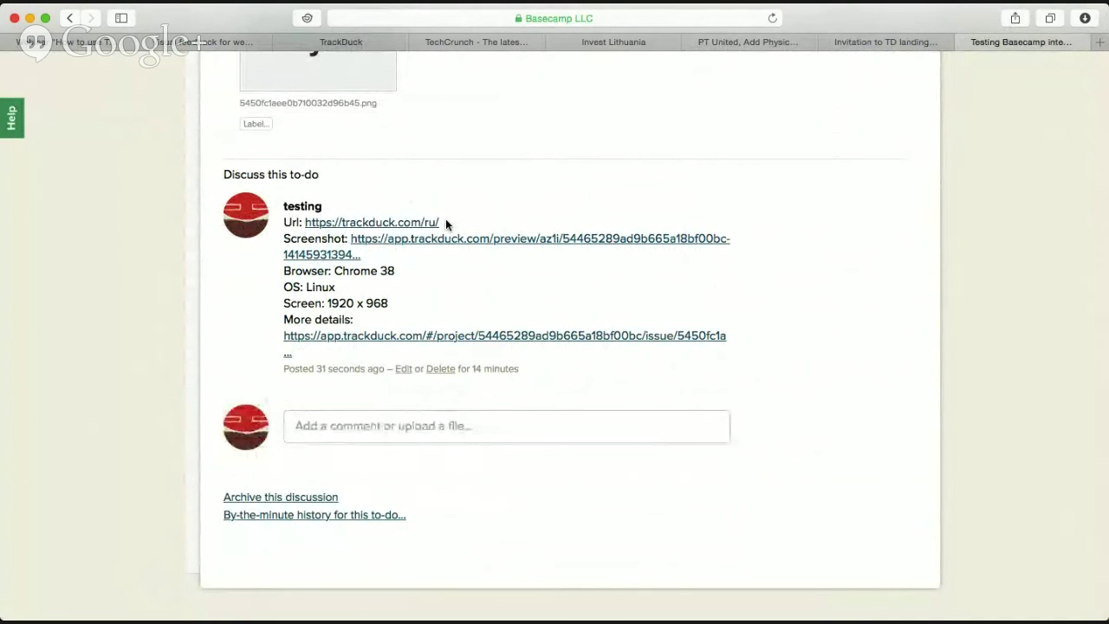
View the comment's linked screenshot in a new TrackDuck tab, marking and dismissing an area.
super+click(371, 244)
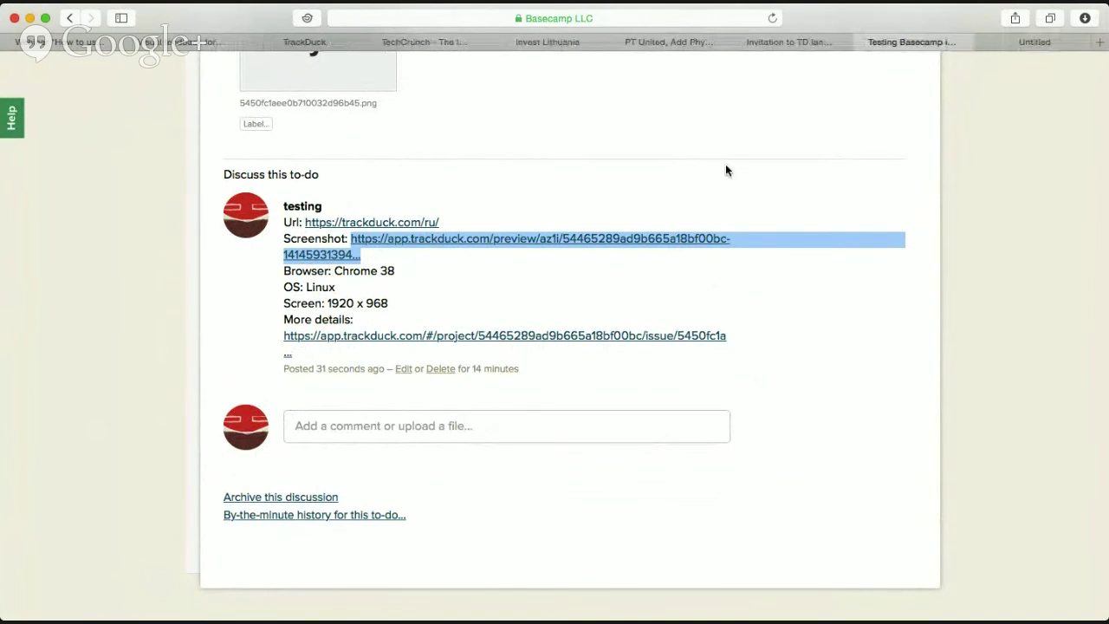
click(1016, 45)
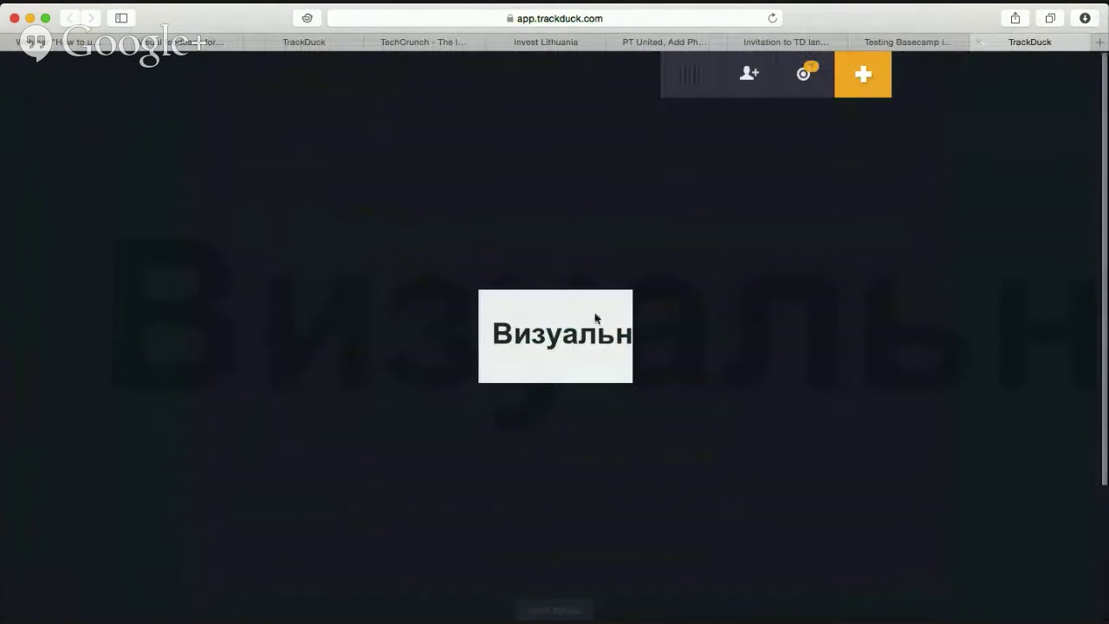
drag(496, 260, 750, 389)
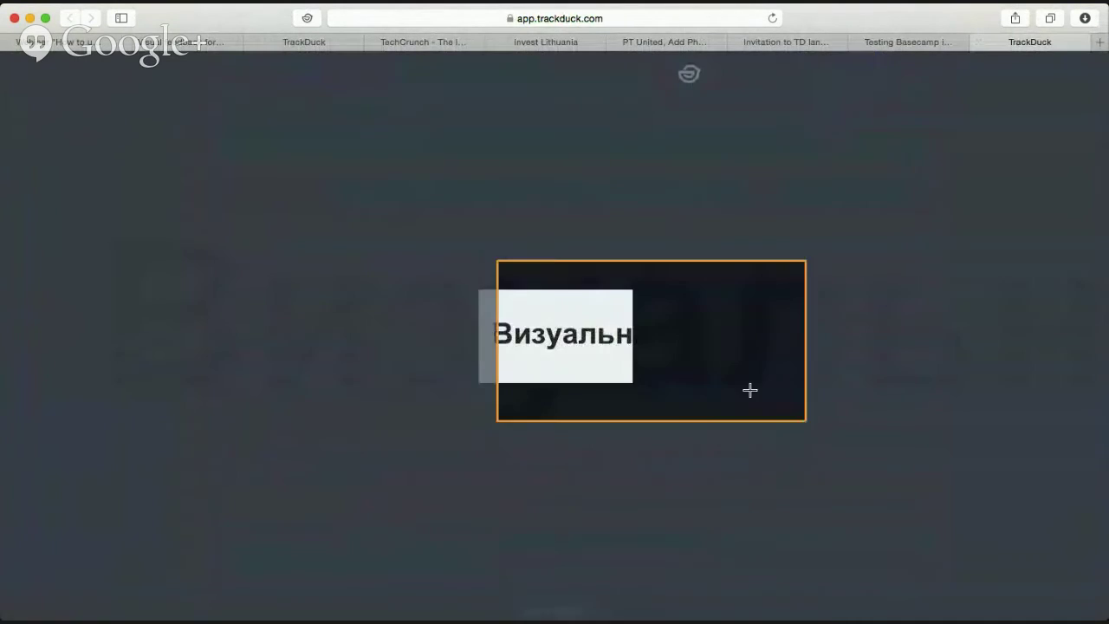
click(933, 276)
Back in the Basecamp discussion, follow the More details link to the TrackDuck issue.
click(913, 43)
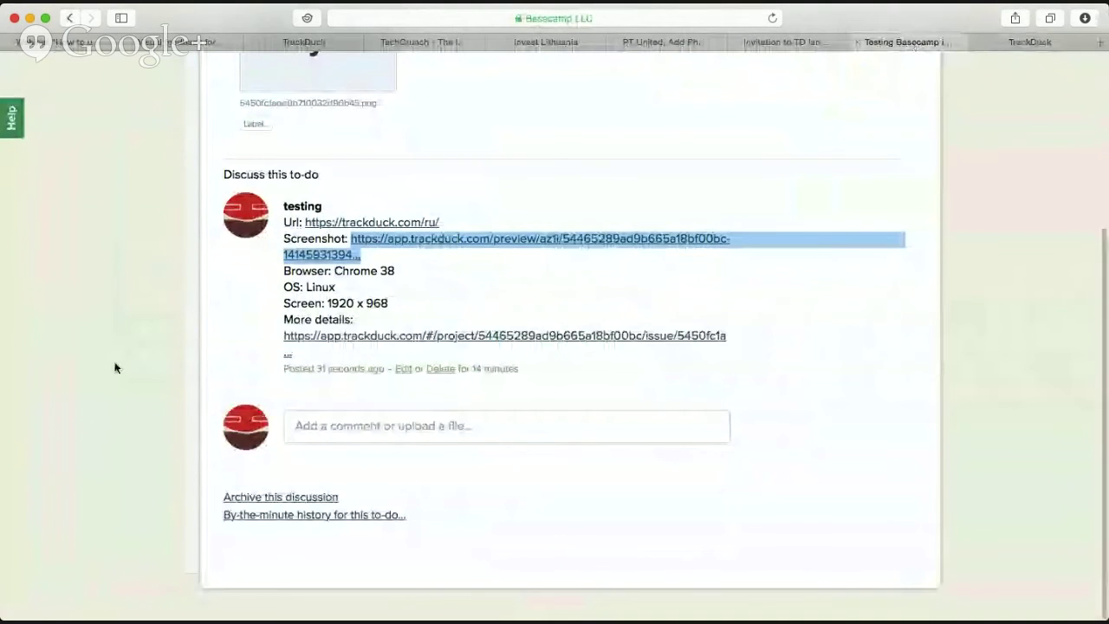
click(304, 287)
triple_click(304, 287)
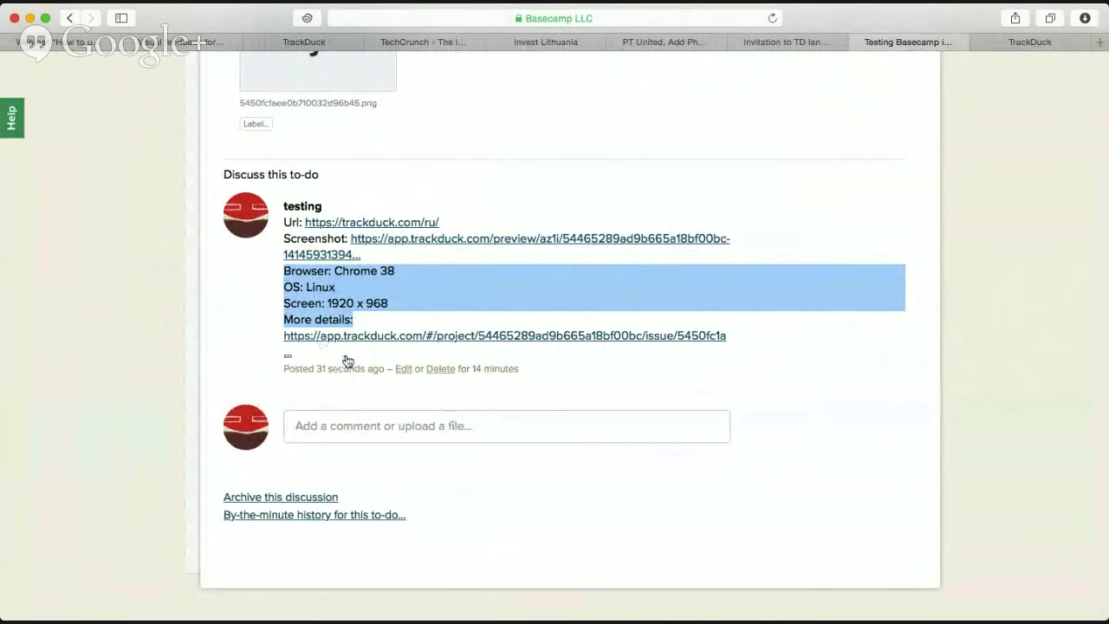
click(346, 357)
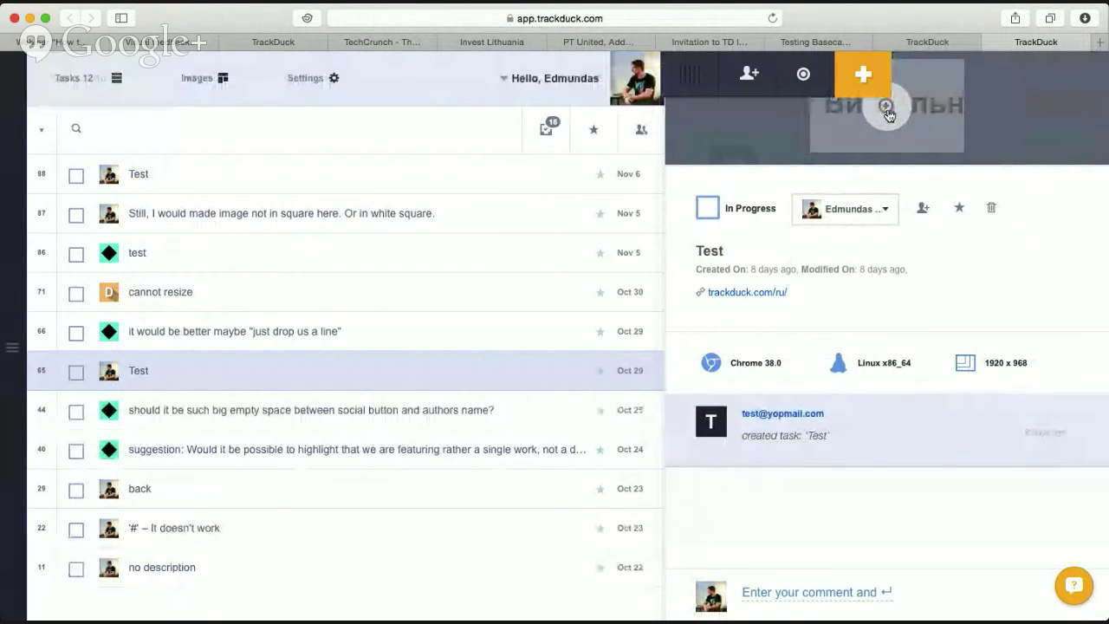
Post the comment 'test 2' on the TrackDuck Test issue and return to Basecamp.
click(886, 111)
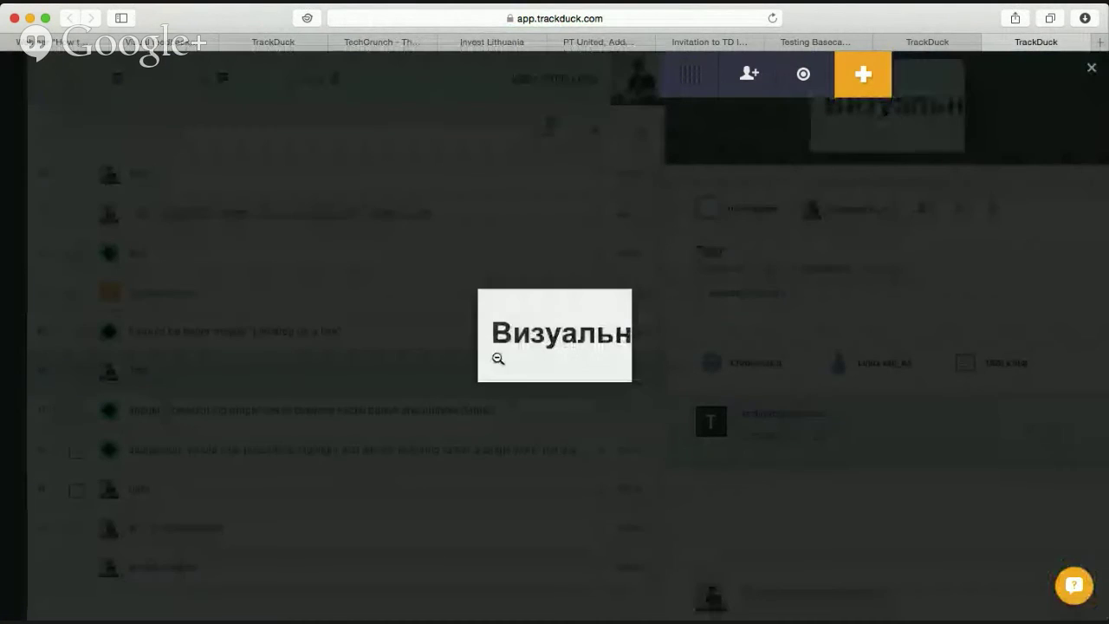
click(927, 159)
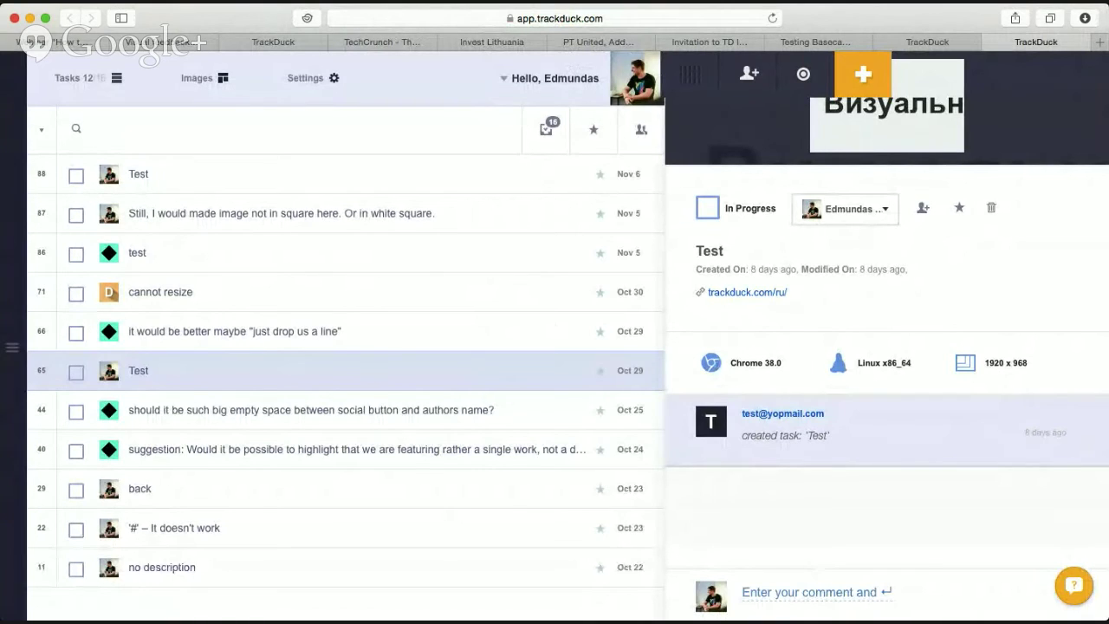
click(801, 591)
text(test 2)
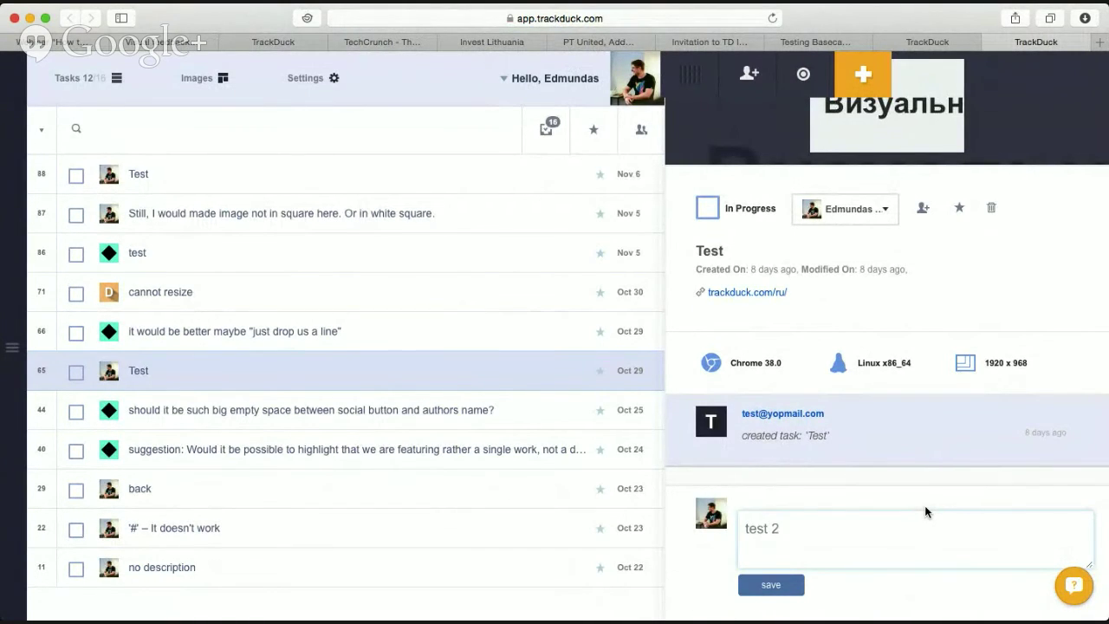
key(Return)
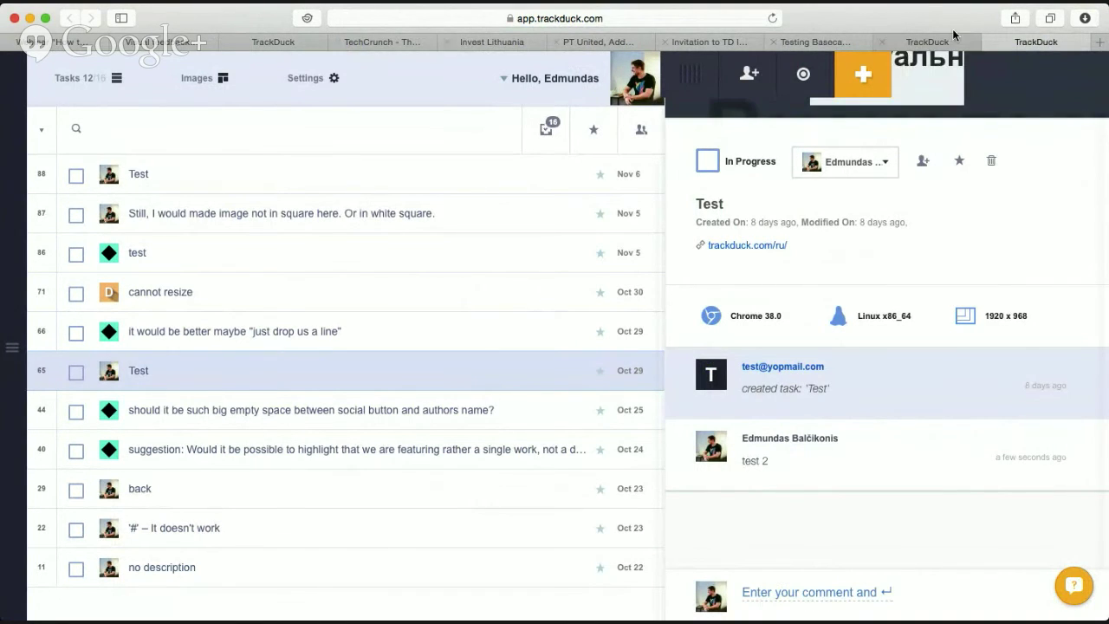
click(926, 41)
click(815, 42)
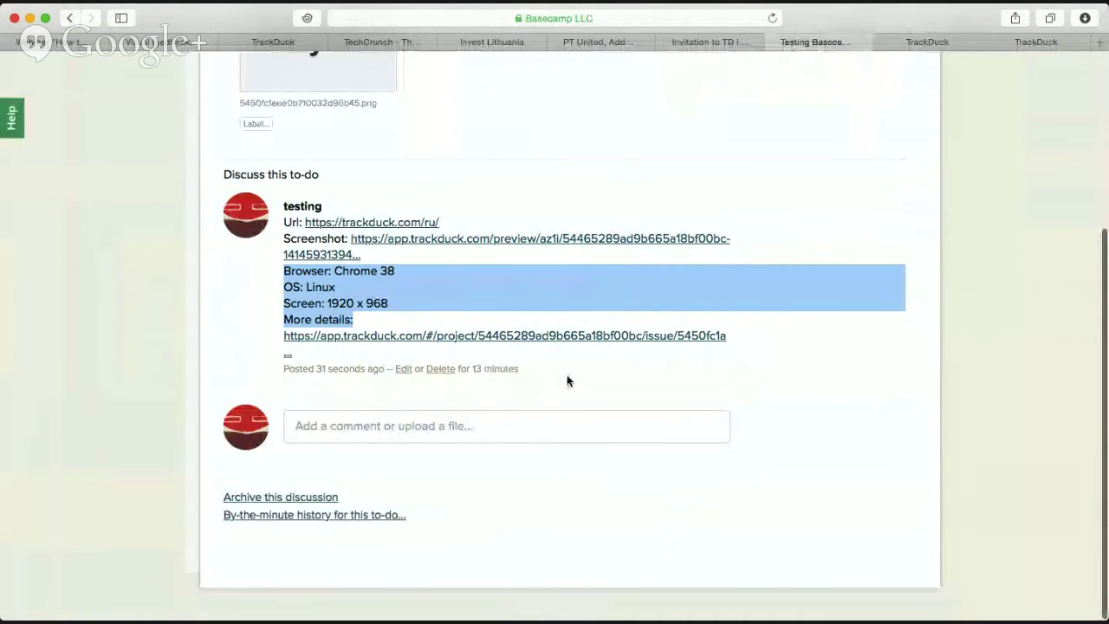
Reload the Basecamp Test to-do and scroll its discussion to look for the new comment.
click(773, 19)
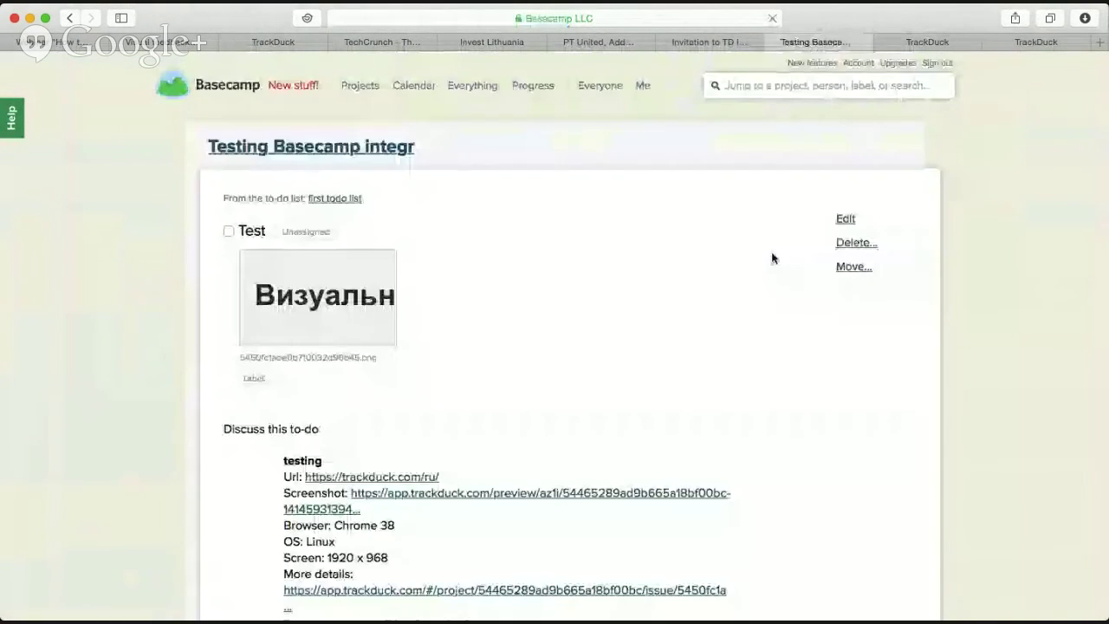
scroll(773, 262, up, 5)
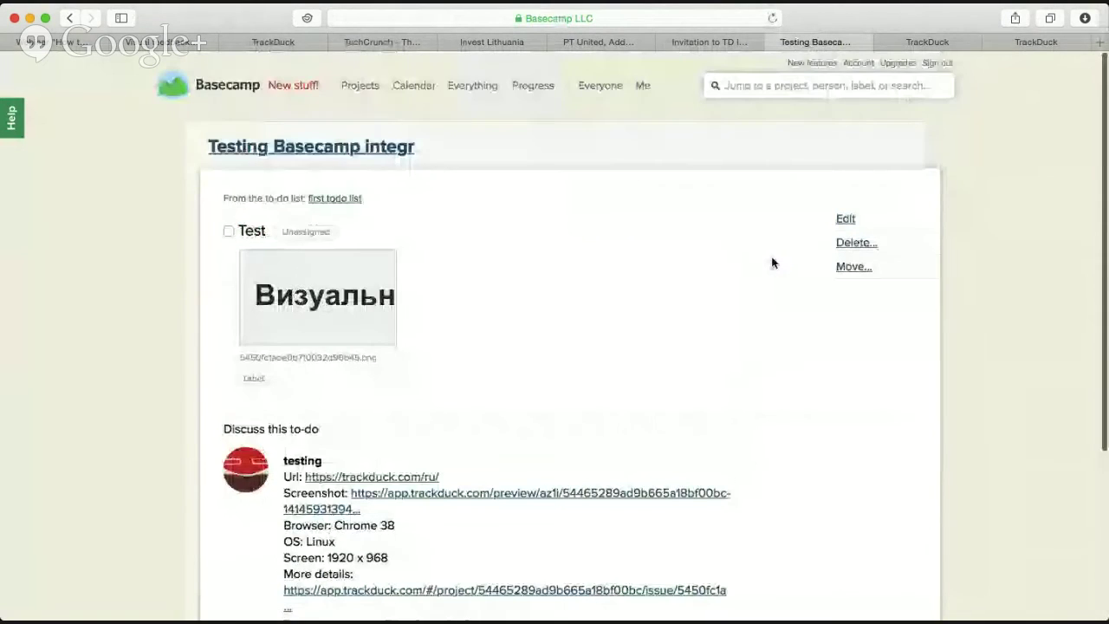
scroll(773, 262, down, 3)
scroll(773, 262, up, 3)
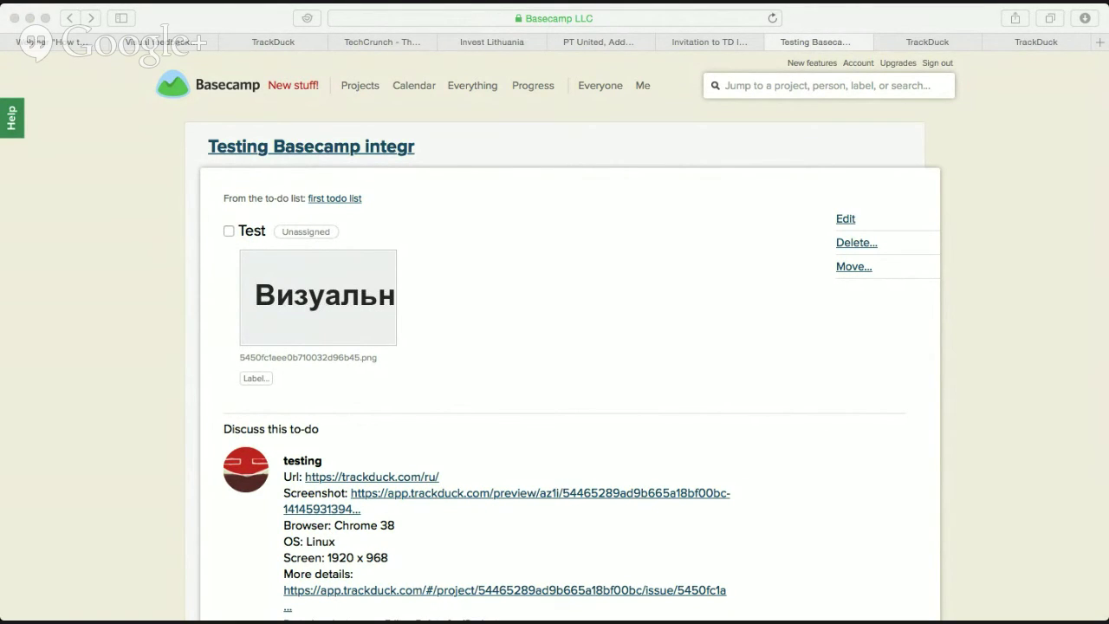
click(1081, 249)
scroll(577, 289, down, 5)
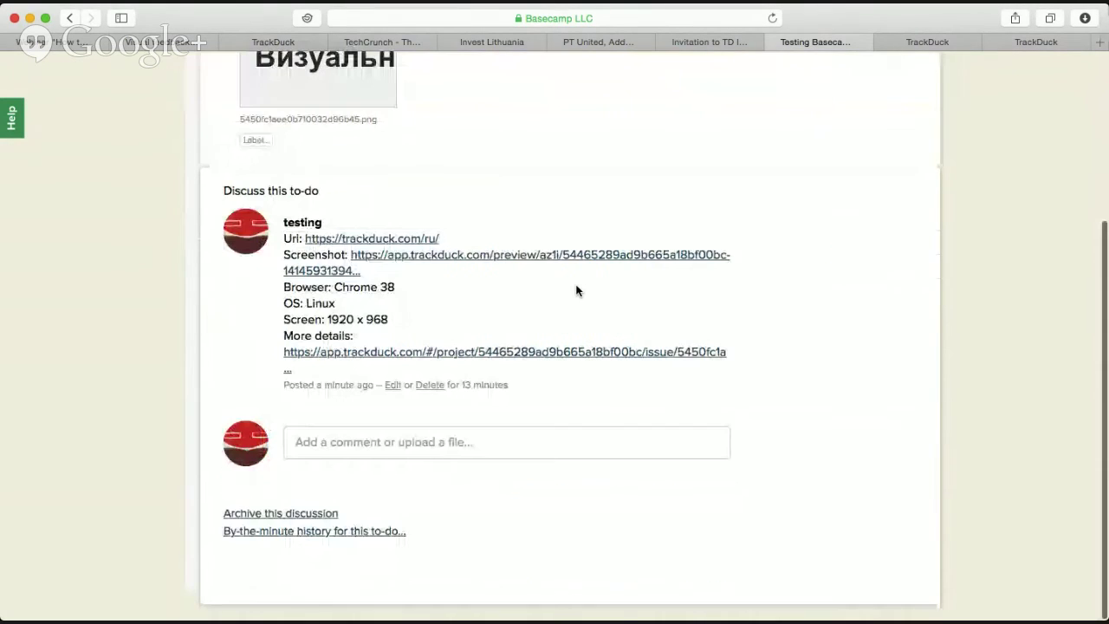
scroll(581, 290, up, 5)
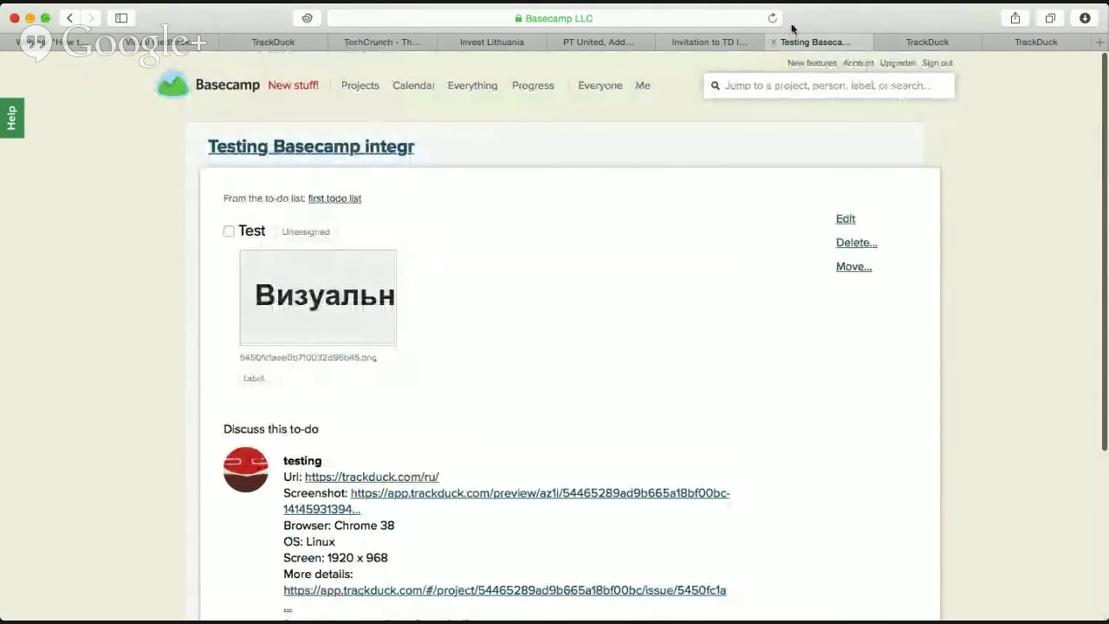
Reload the to-do again, see only the original comment, and return to TrackDuck's task list.
click(772, 18)
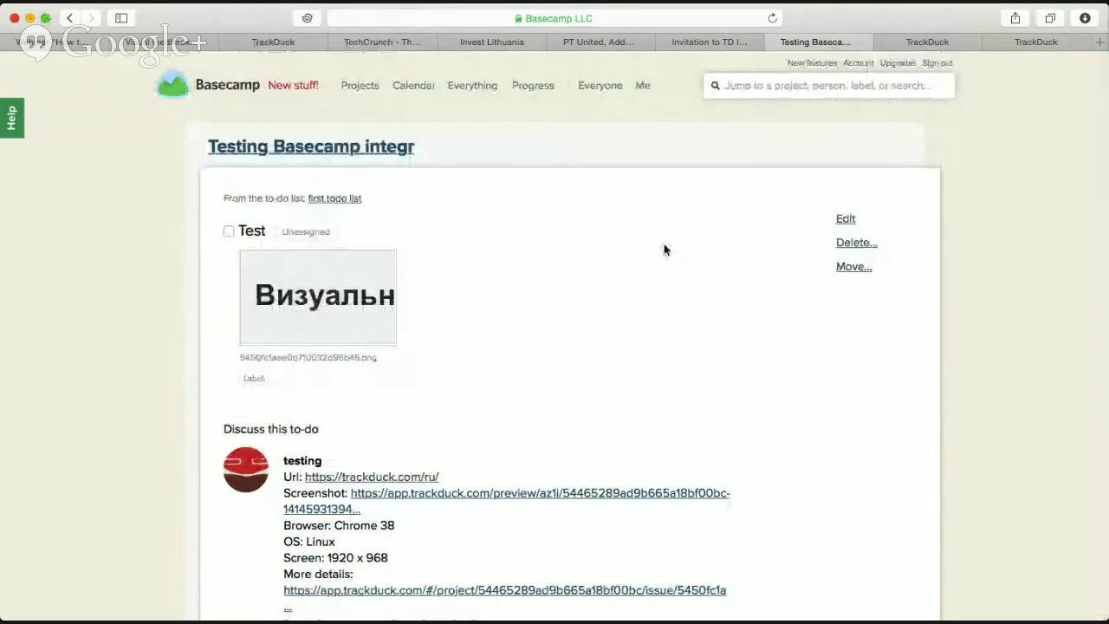
scroll(667, 253, down, 4)
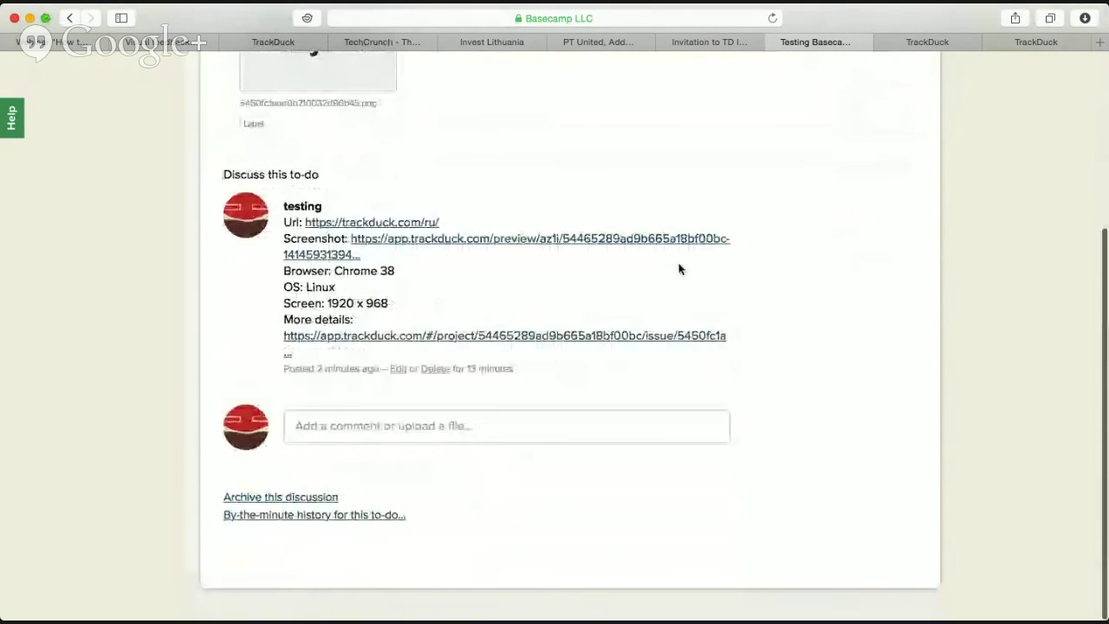
scroll(678, 268, up, 5)
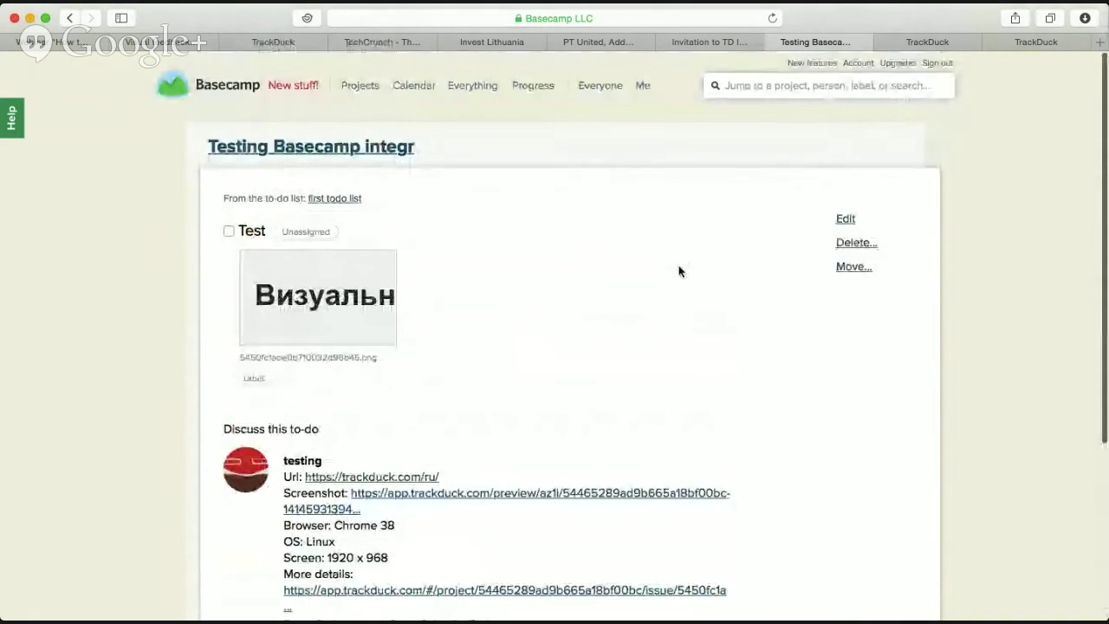
scroll(677, 271, down, 2)
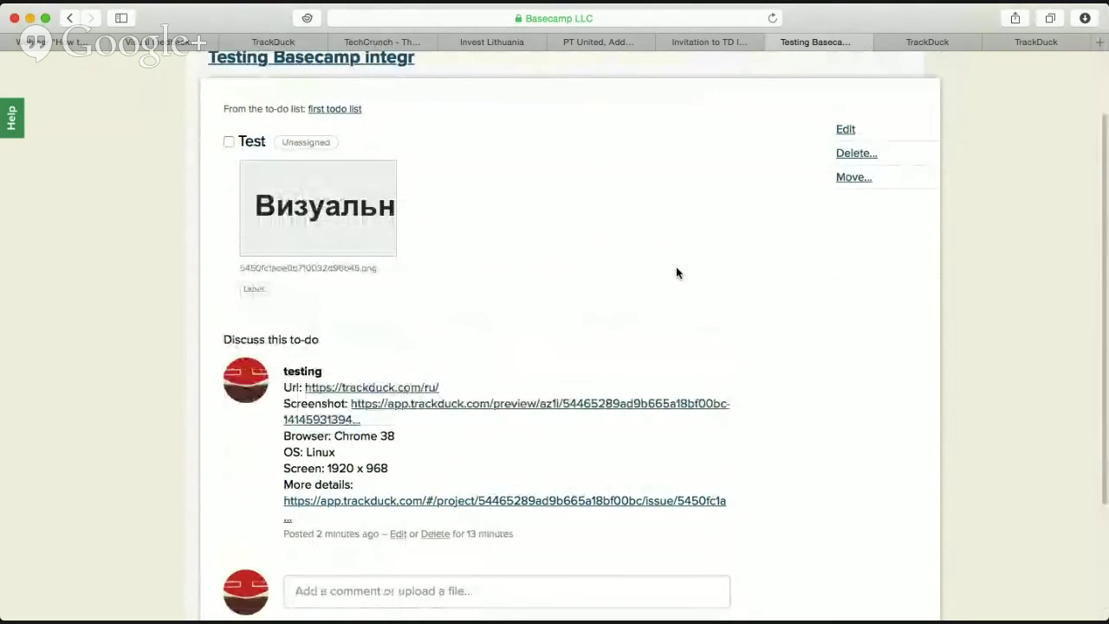
scroll(676, 273, down, 3)
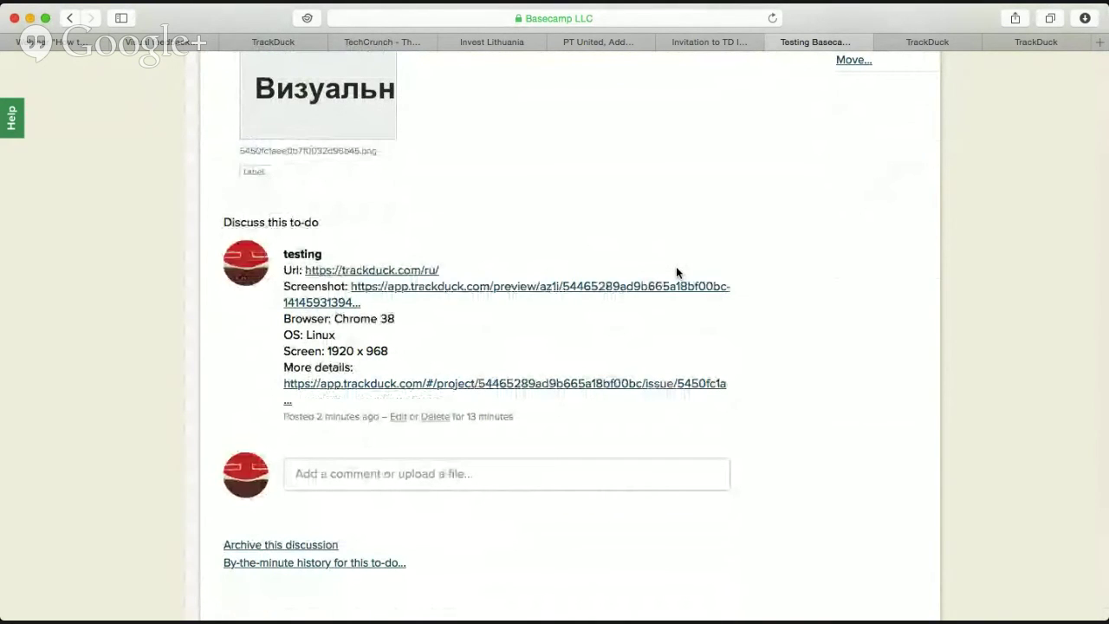
scroll(676, 271, up, 3)
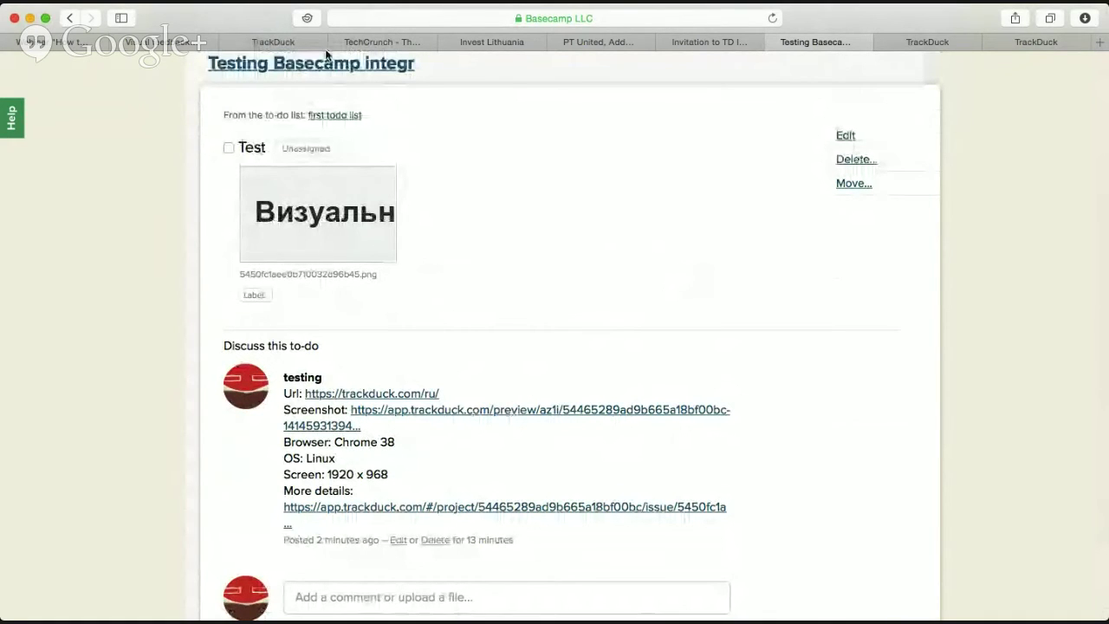
click(279, 41)
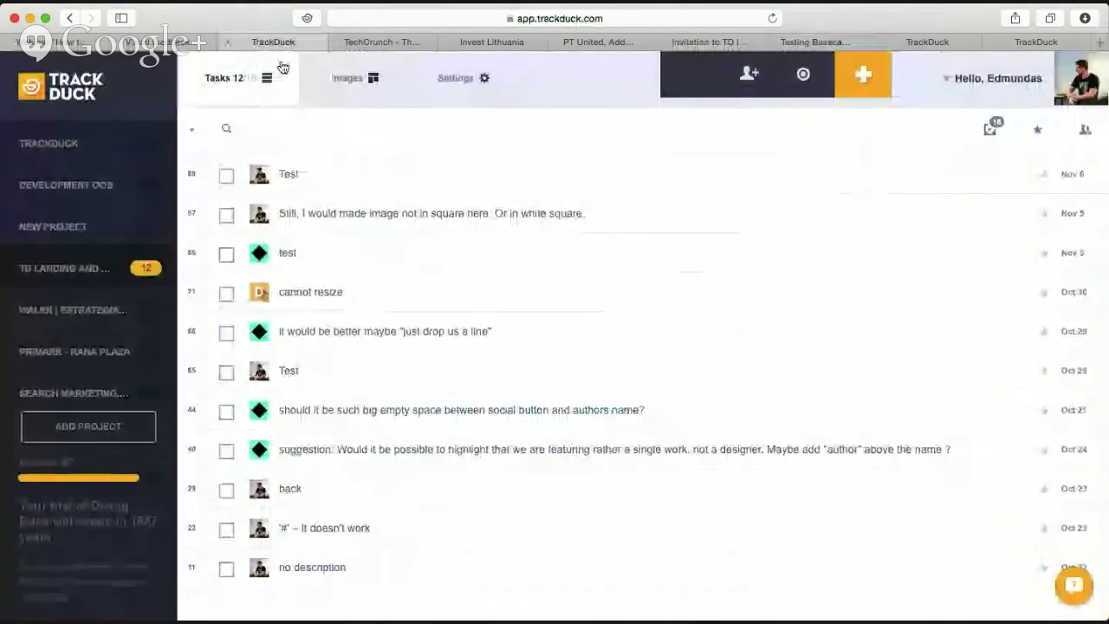
Browse the project's Settings > Integrations grid down to Zapier and back, then bring up support messages.
click(461, 94)
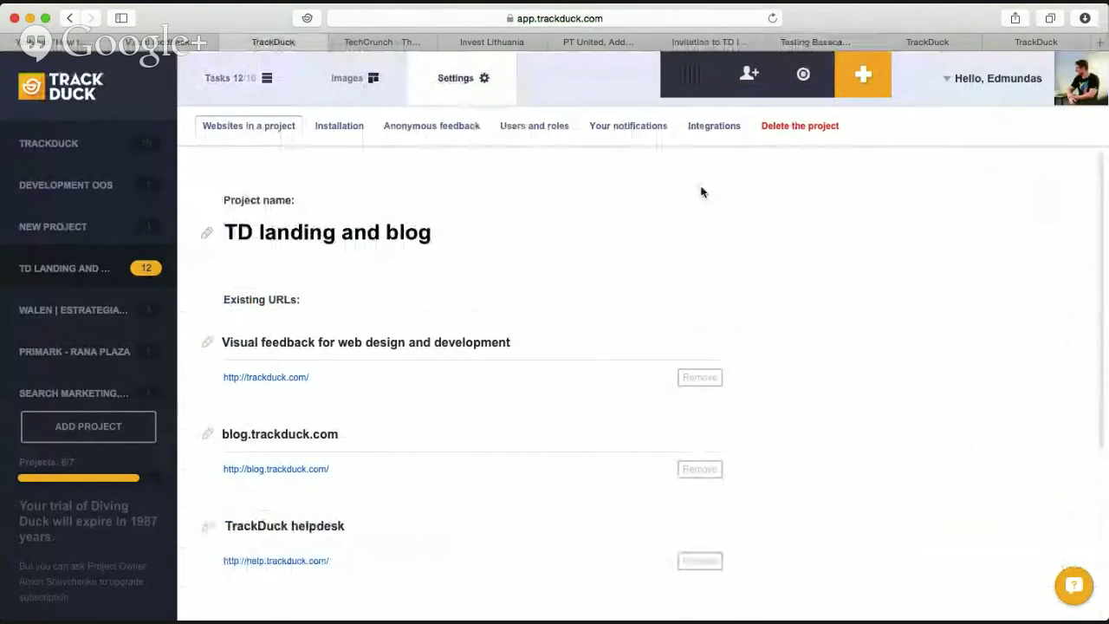
click(705, 132)
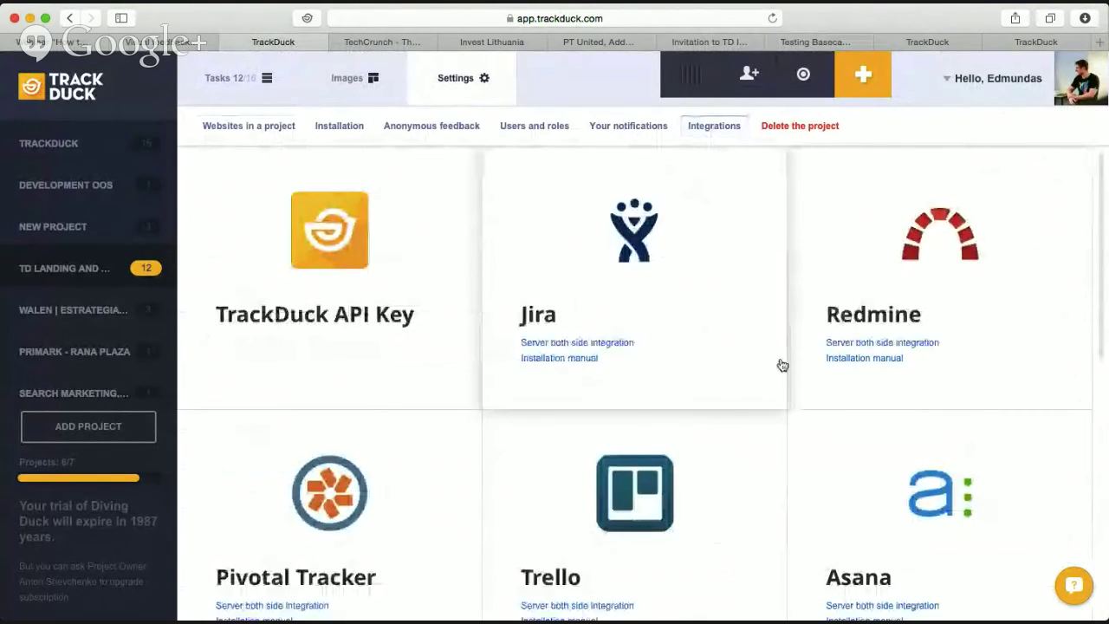
scroll(728, 389, down, 5)
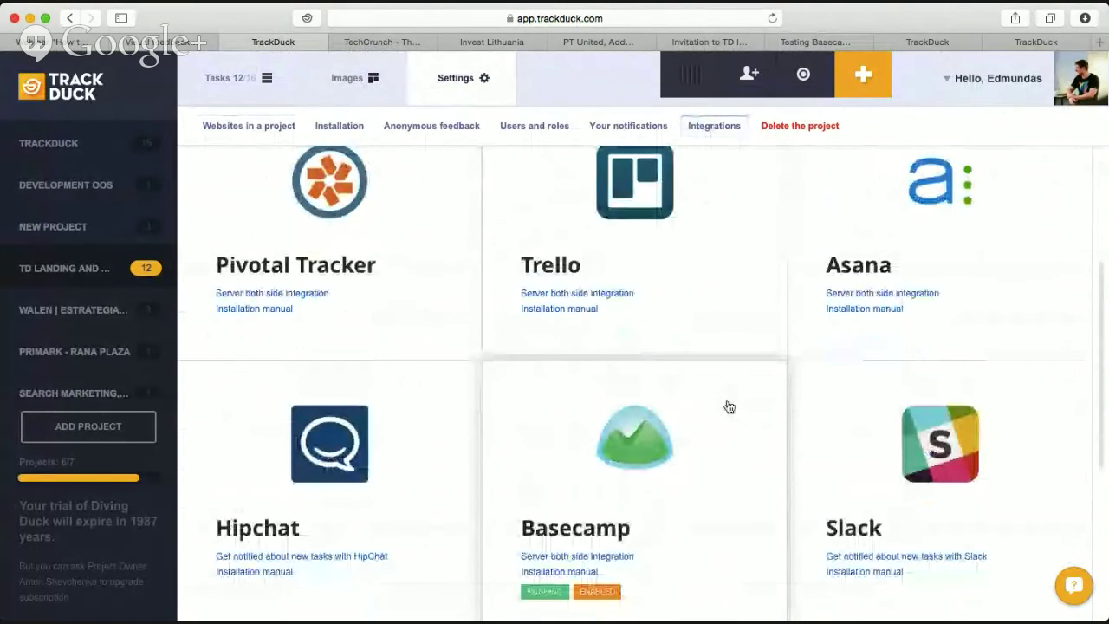
scroll(727, 406, down, 5)
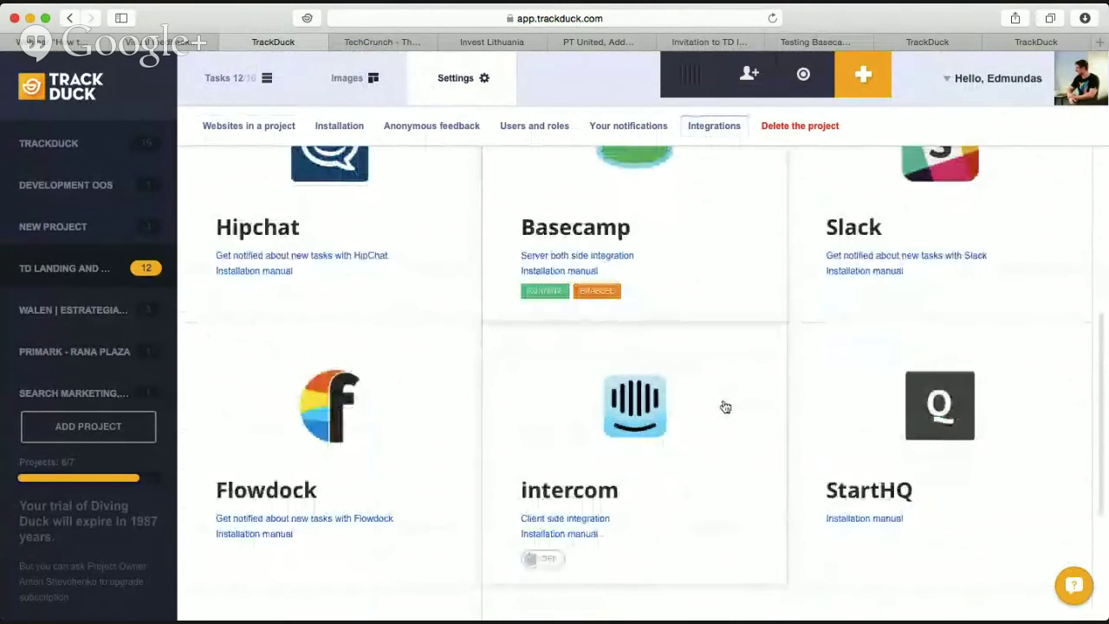
scroll(478, 340, up, 1)
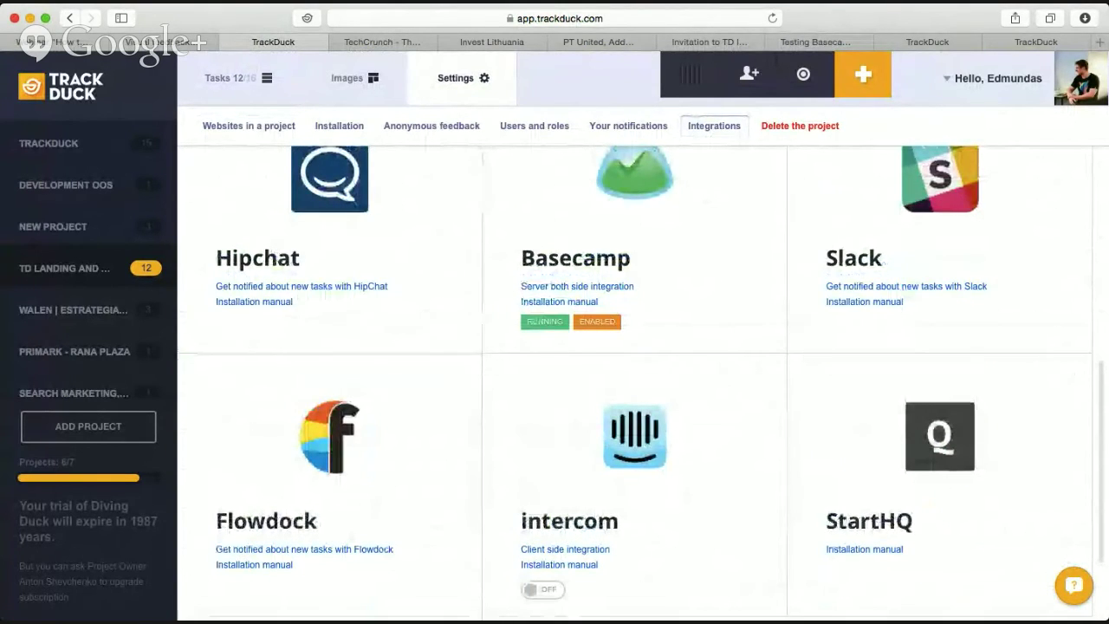
scroll(190, 277, up, 2)
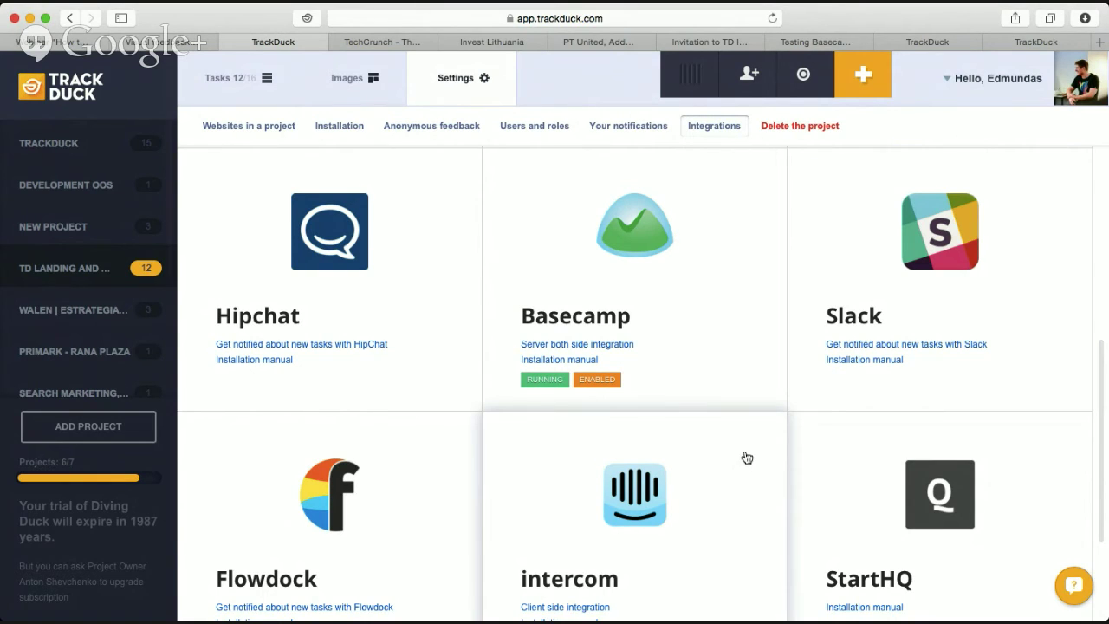
scroll(745, 456, down, 4)
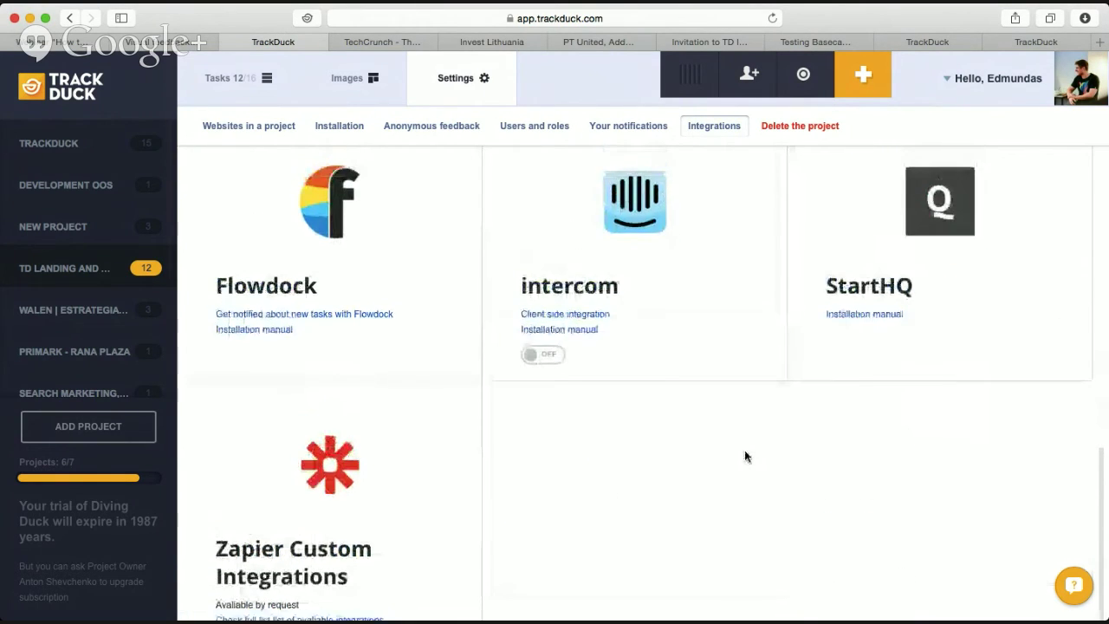
scroll(745, 450, up, 2)
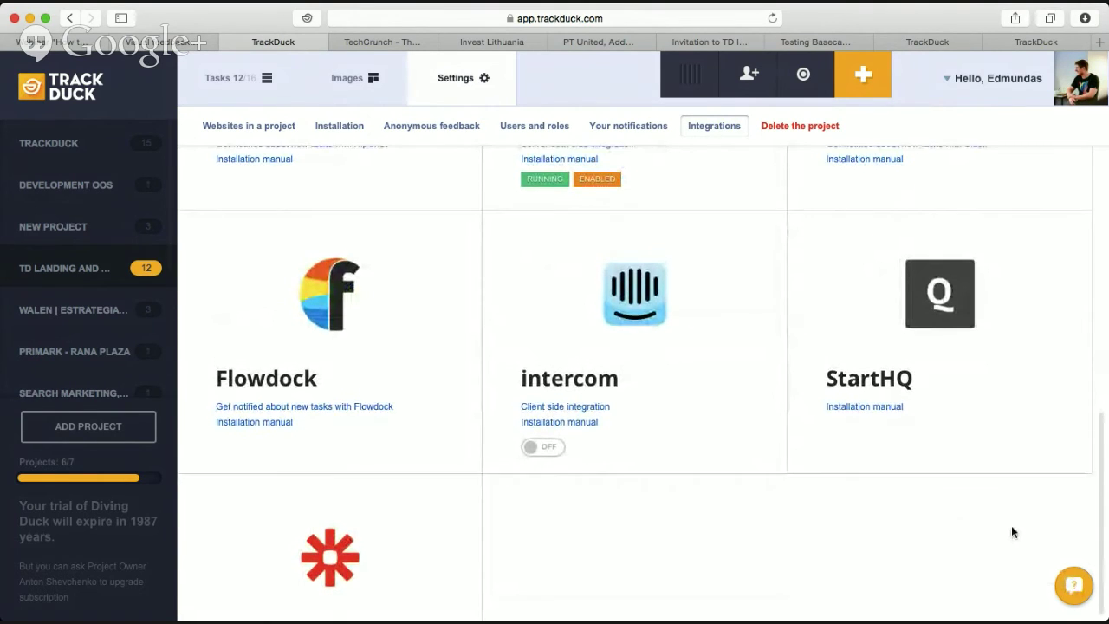
scroll(1011, 526, up, 1)
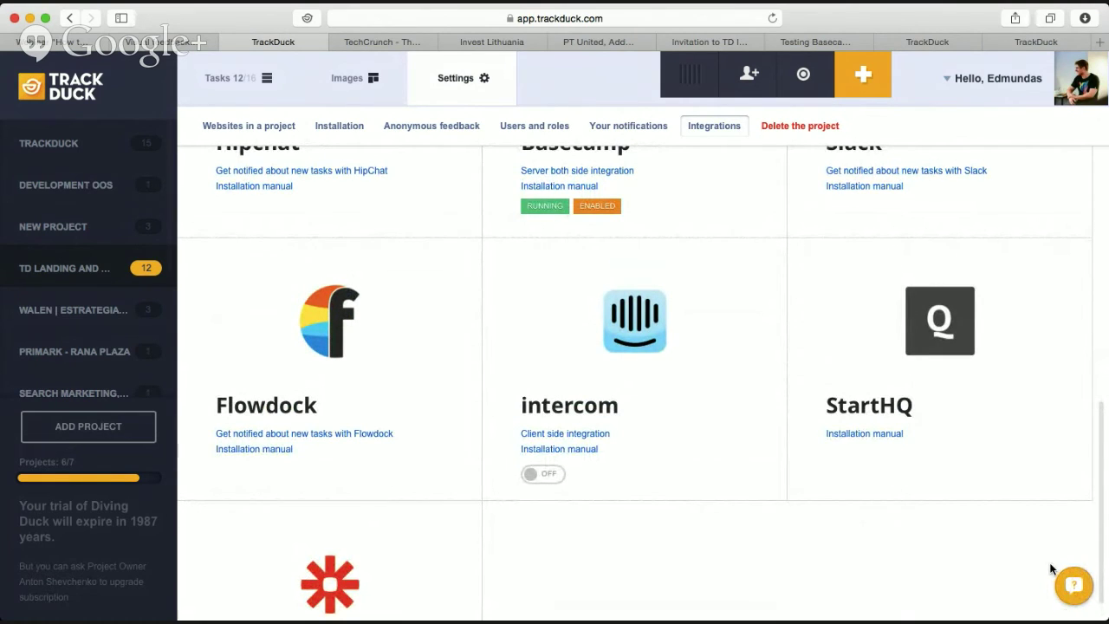
click(1075, 586)
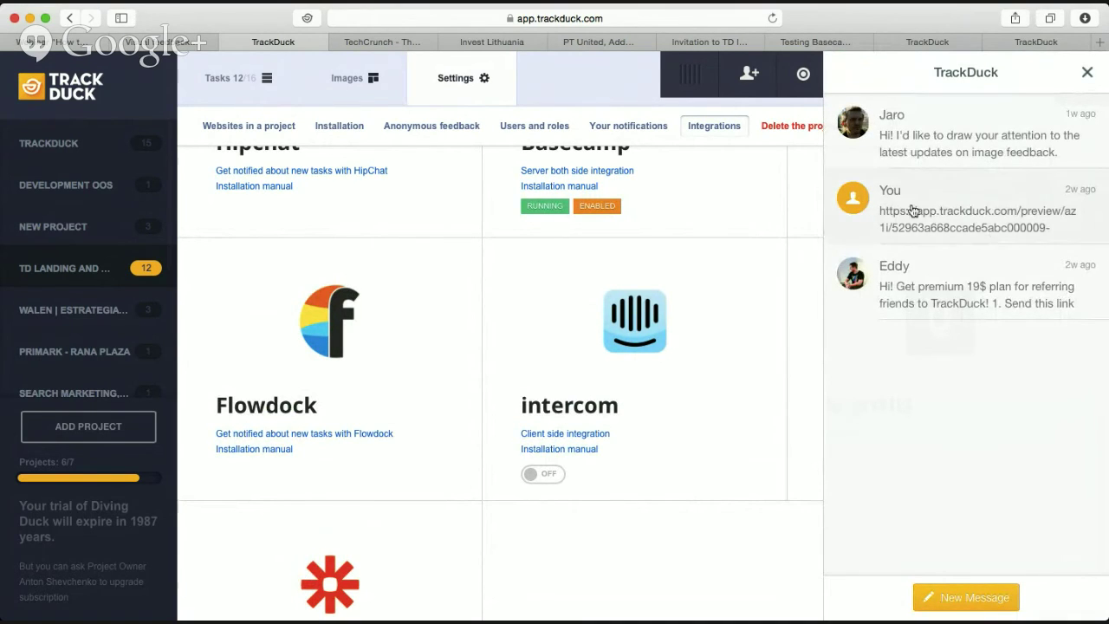
Start a new support message with a screenshot of the intercom integration tile.
click(962, 596)
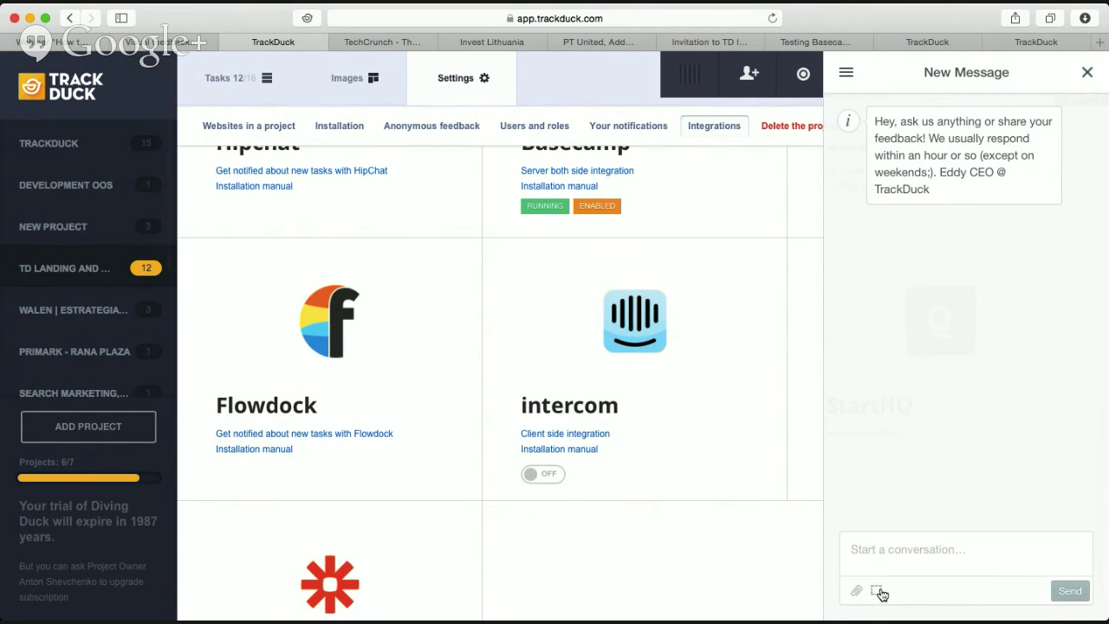
click(880, 591)
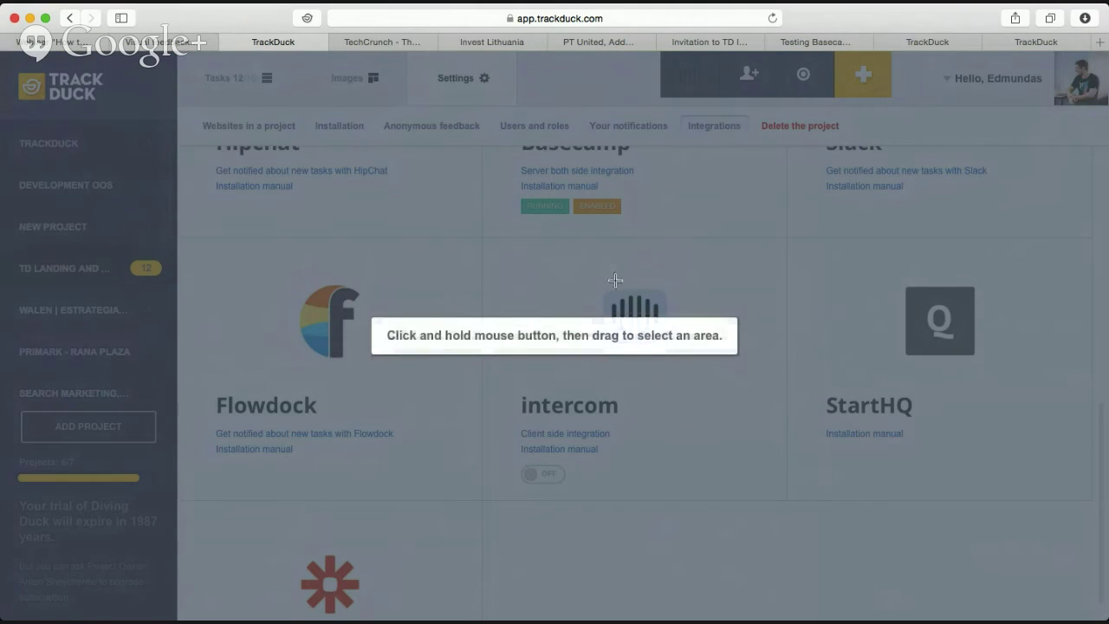
drag(429, 244, 204, 434)
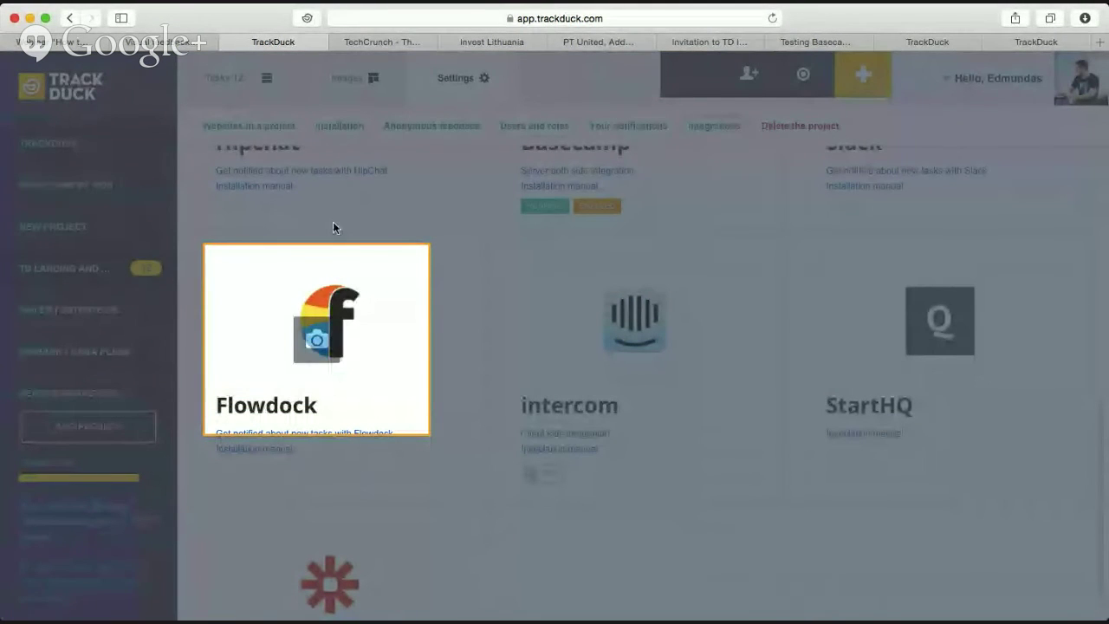
drag(377, 318, 676, 332)
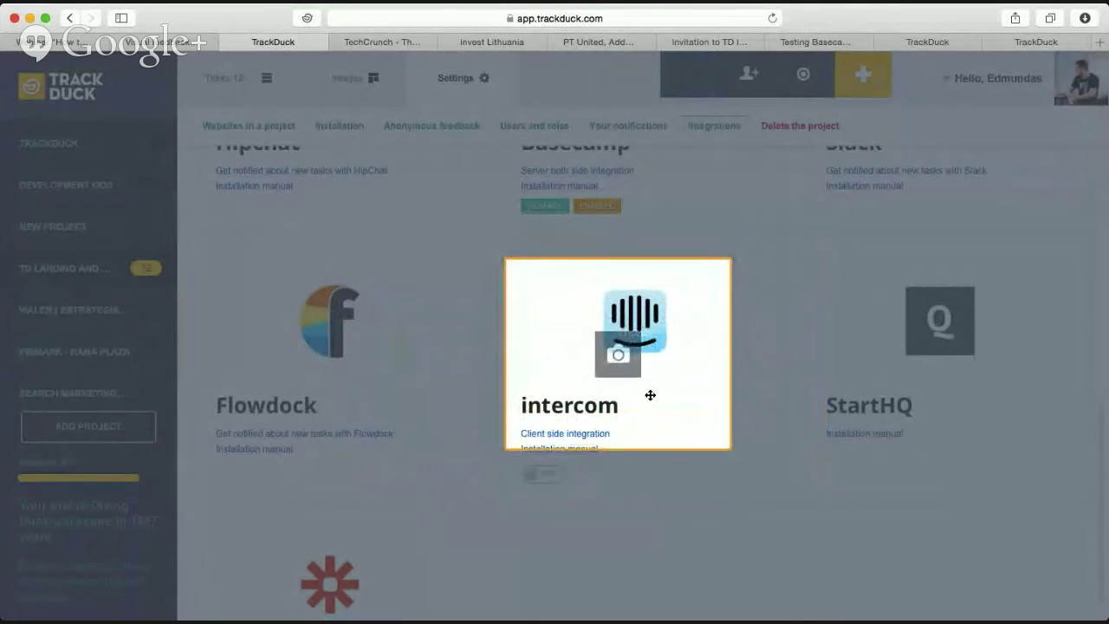
click(625, 365)
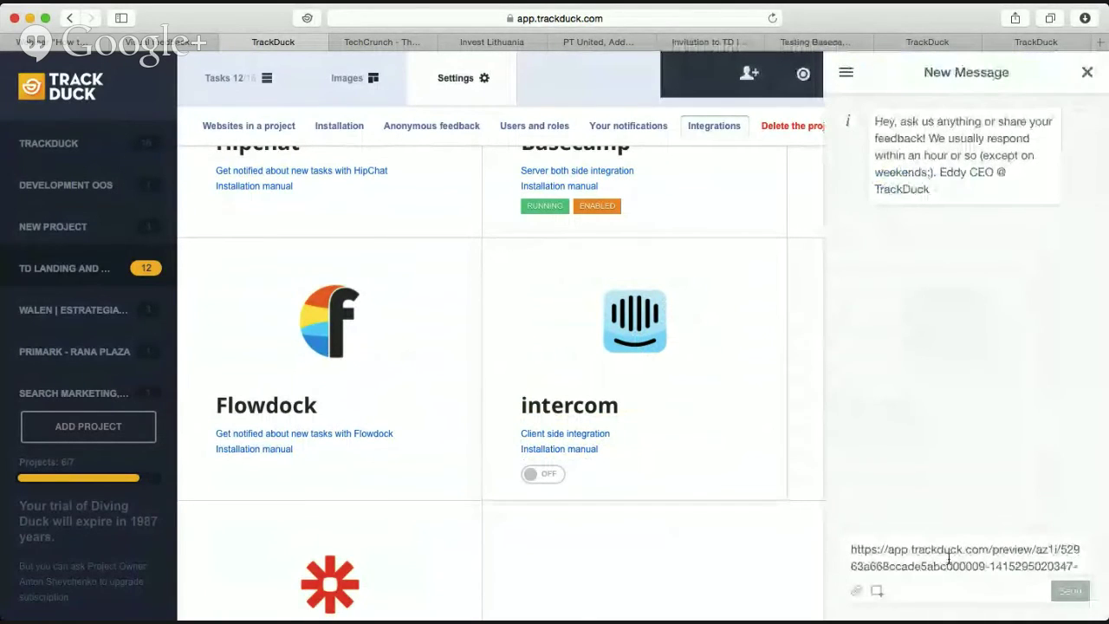
Select and copy the screenshot preview link in the message, then close the chat.
scroll(948, 557, down, 2)
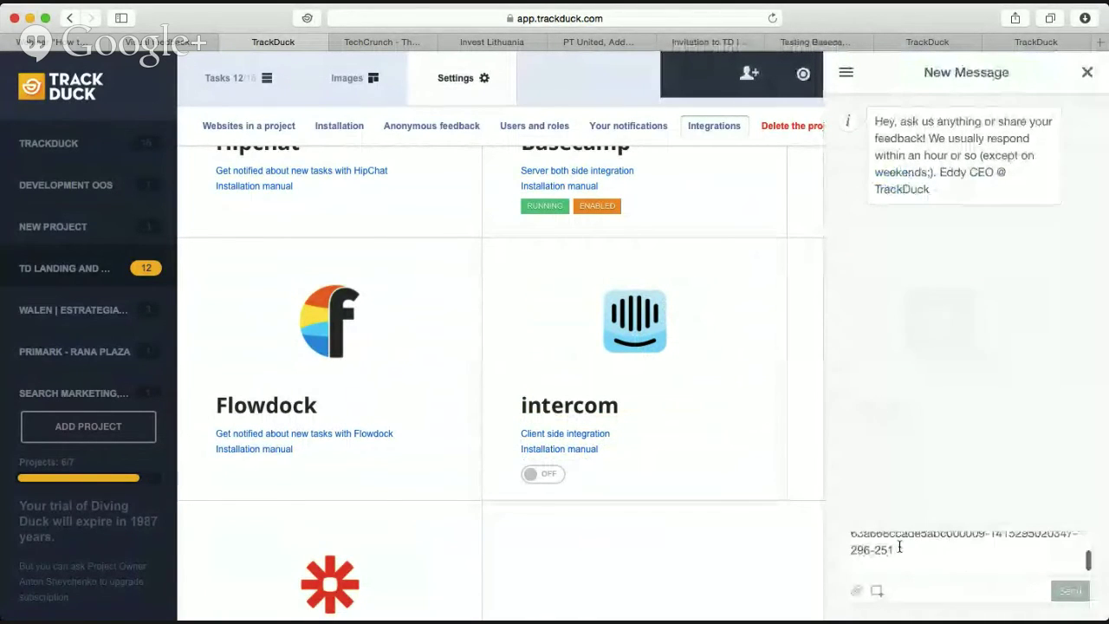
drag(897, 547, 866, 529)
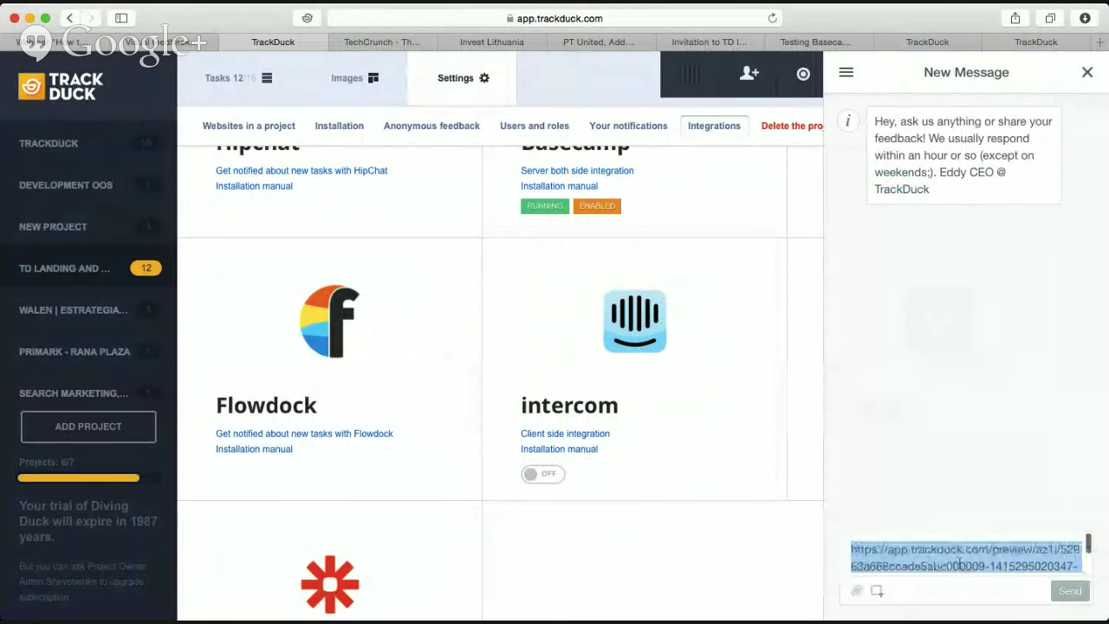
scroll(949, 550, down, 2)
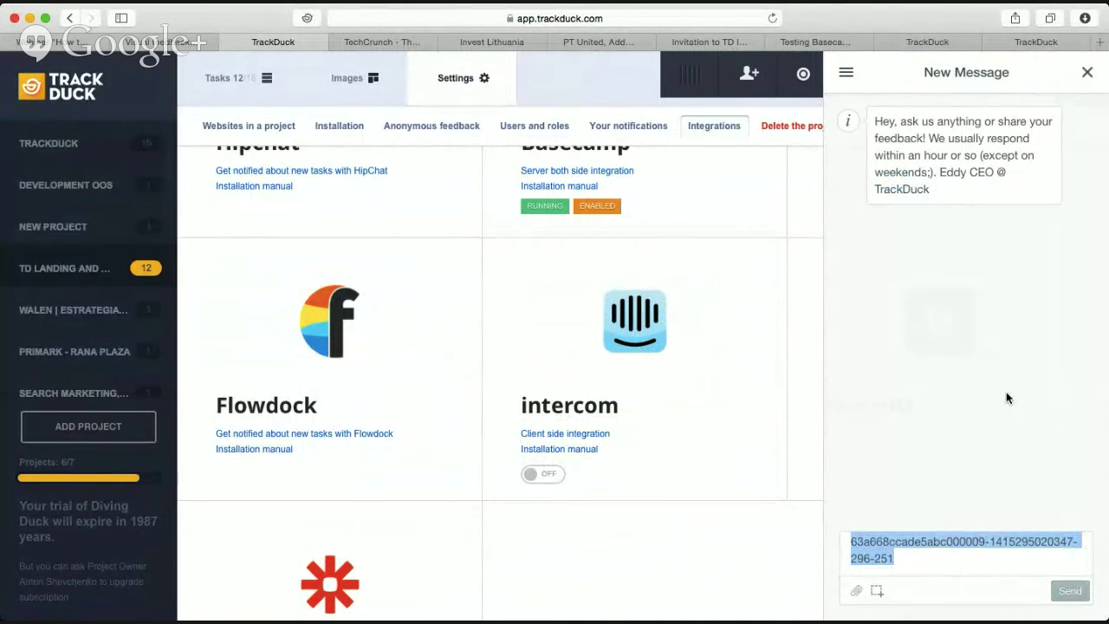
triple_click(867, 546)
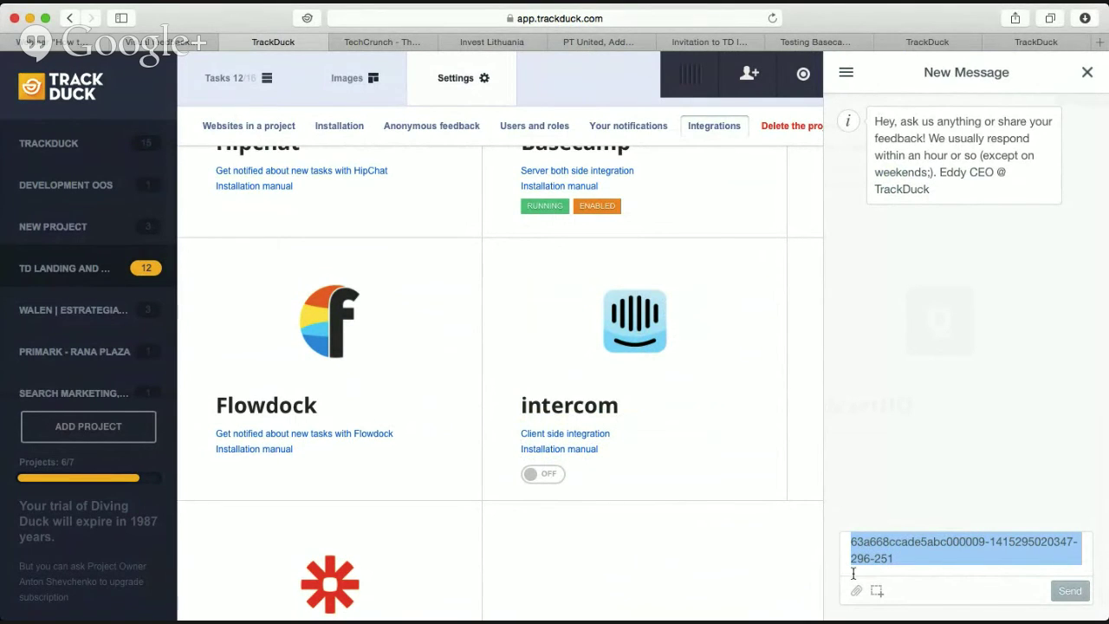
click(724, 553)
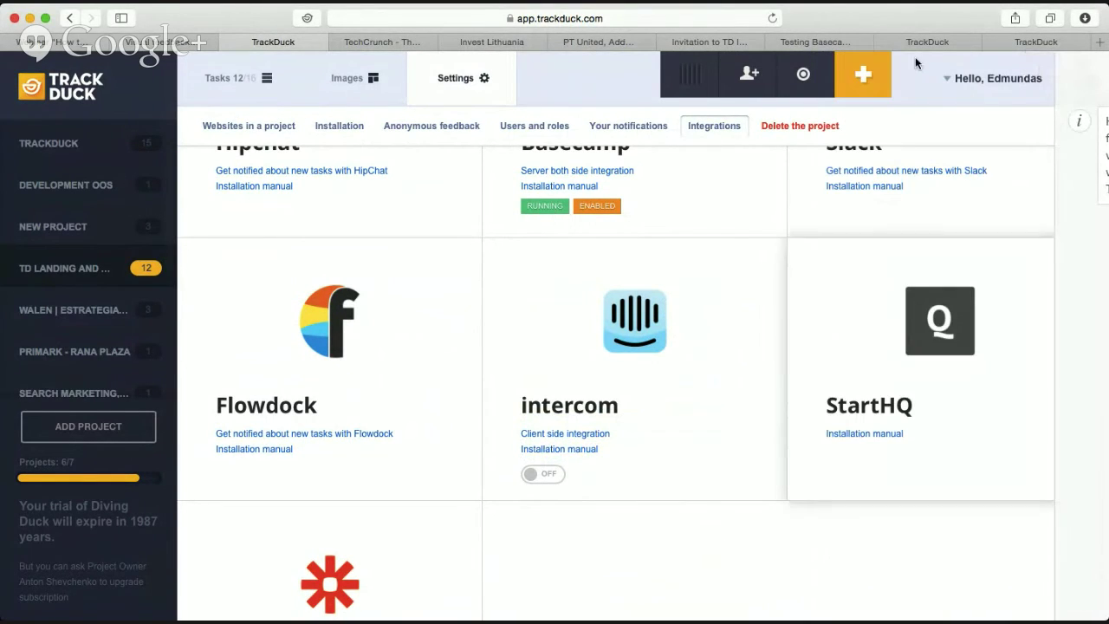
click(1094, 45)
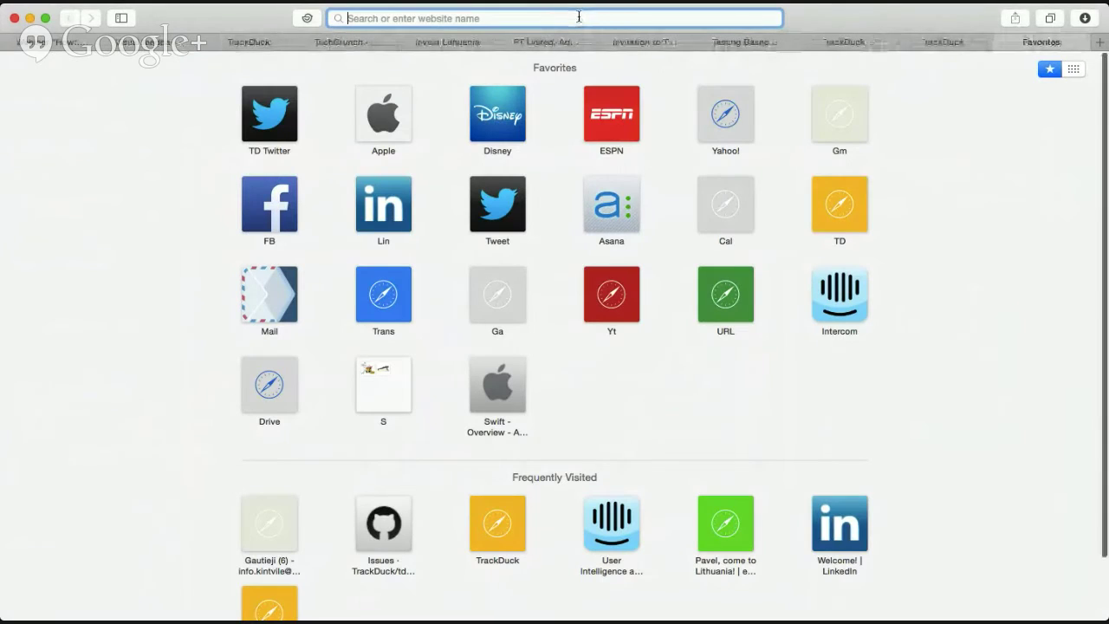
Load the copied preview link to inspect the intercom capture, then go back to Integrations.
key(super+v)
key(Return)
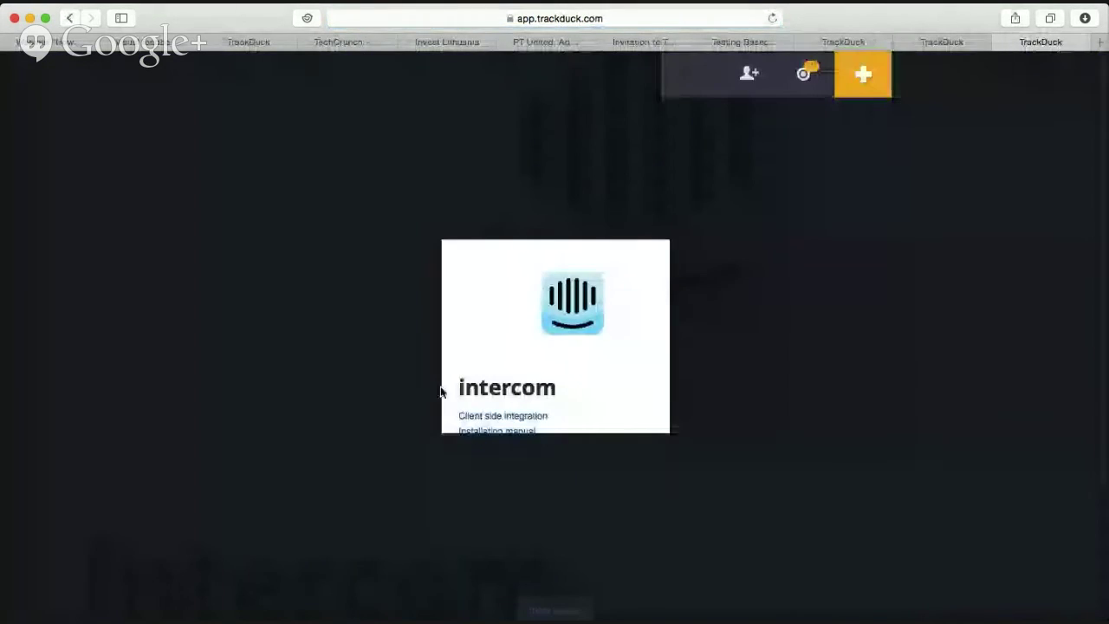
scroll(416, 392, down, 5)
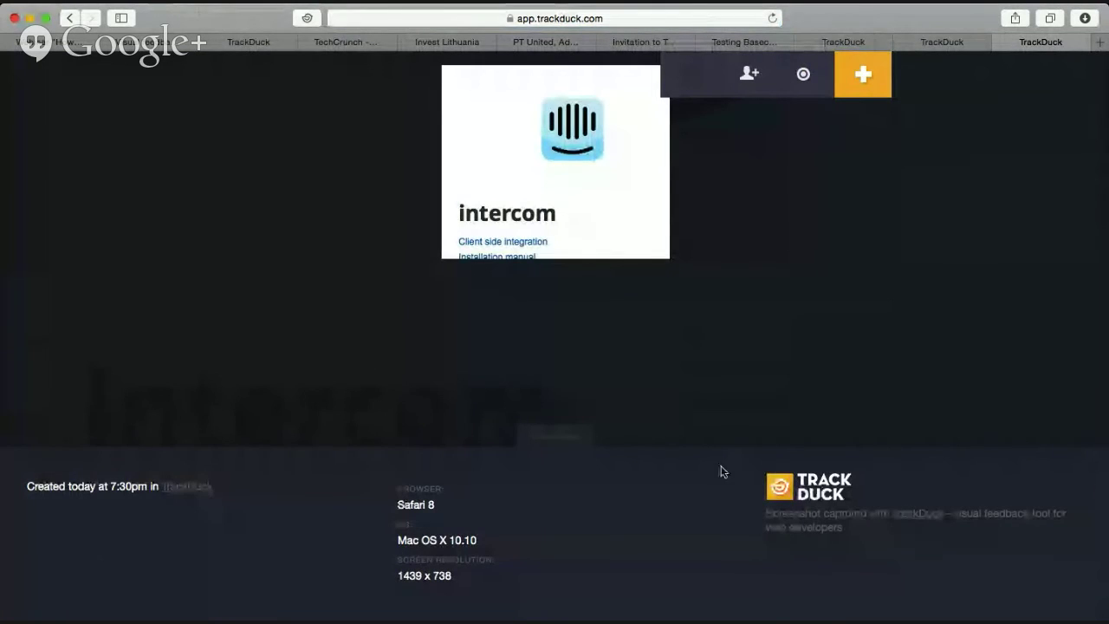
scroll(471, 394, up, 5)
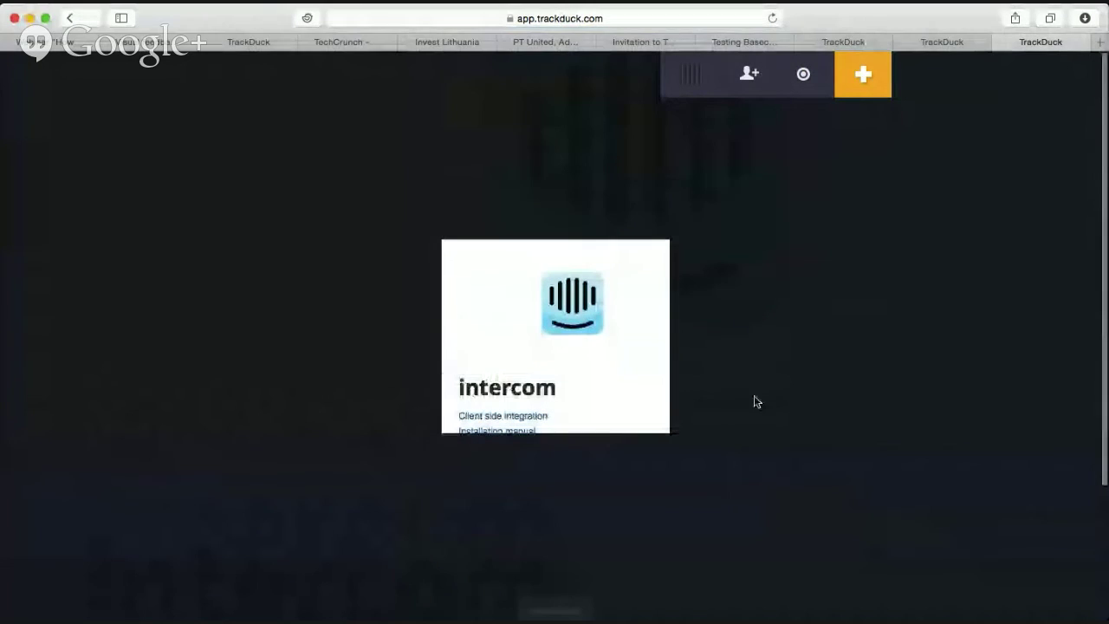
scroll(488, 324, down, 3)
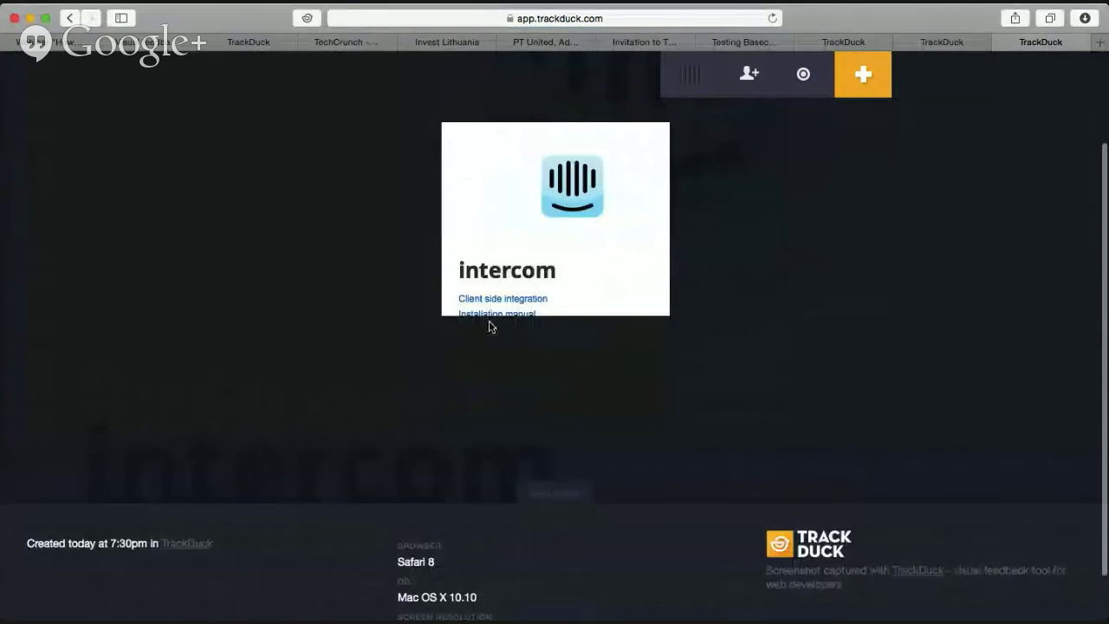
click(249, 42)
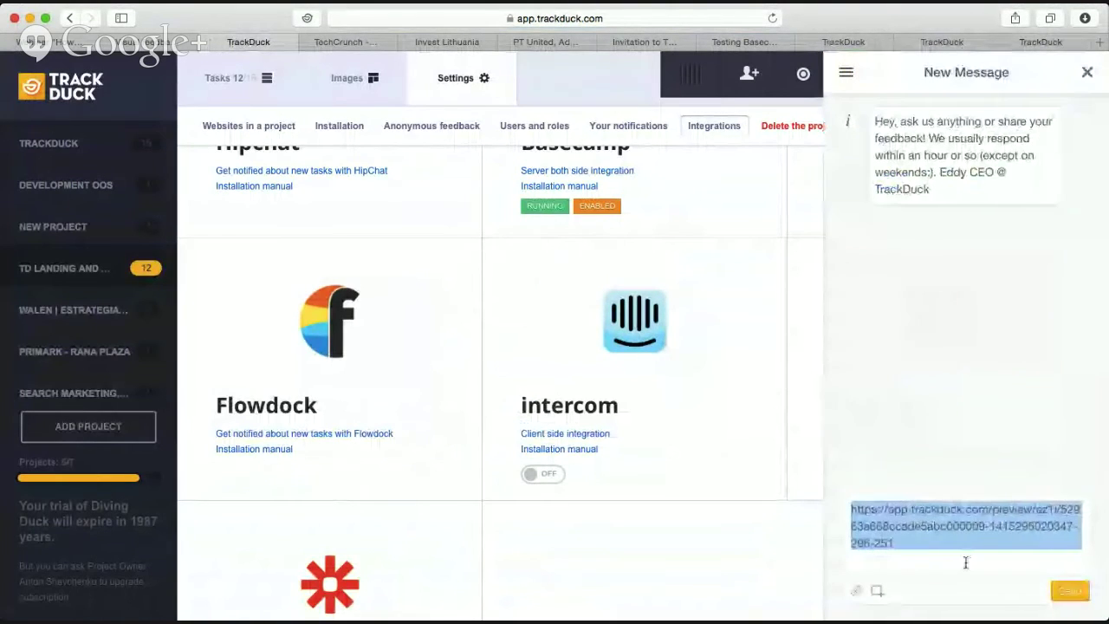
Add 'Testing Testing' below the screenshot link, send the message, and close the chat.
click(926, 559)
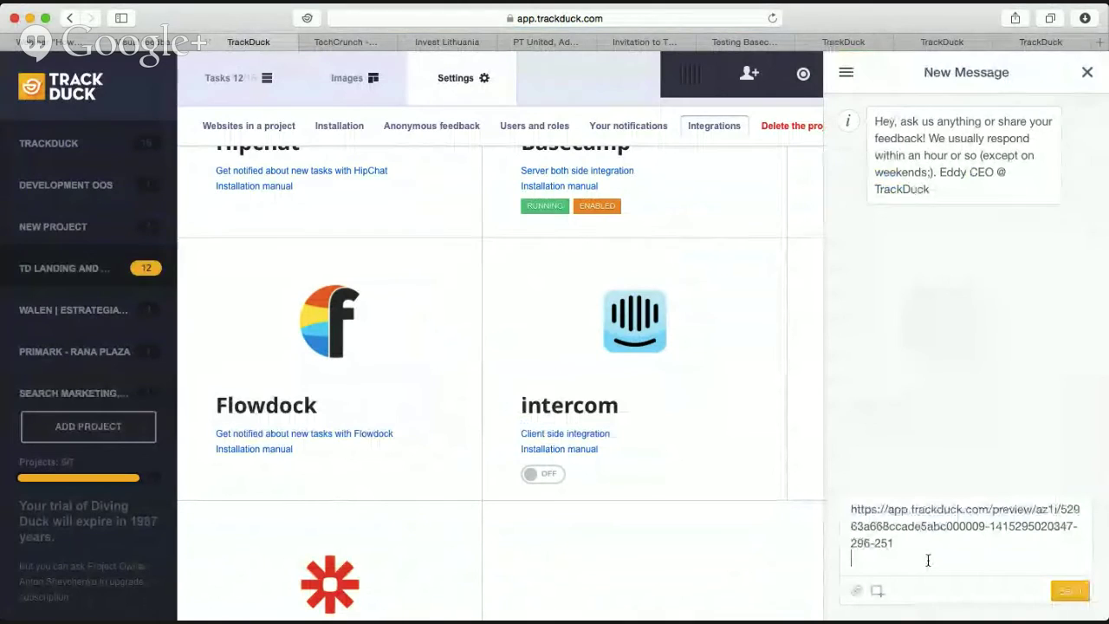
text(Testing Testing)
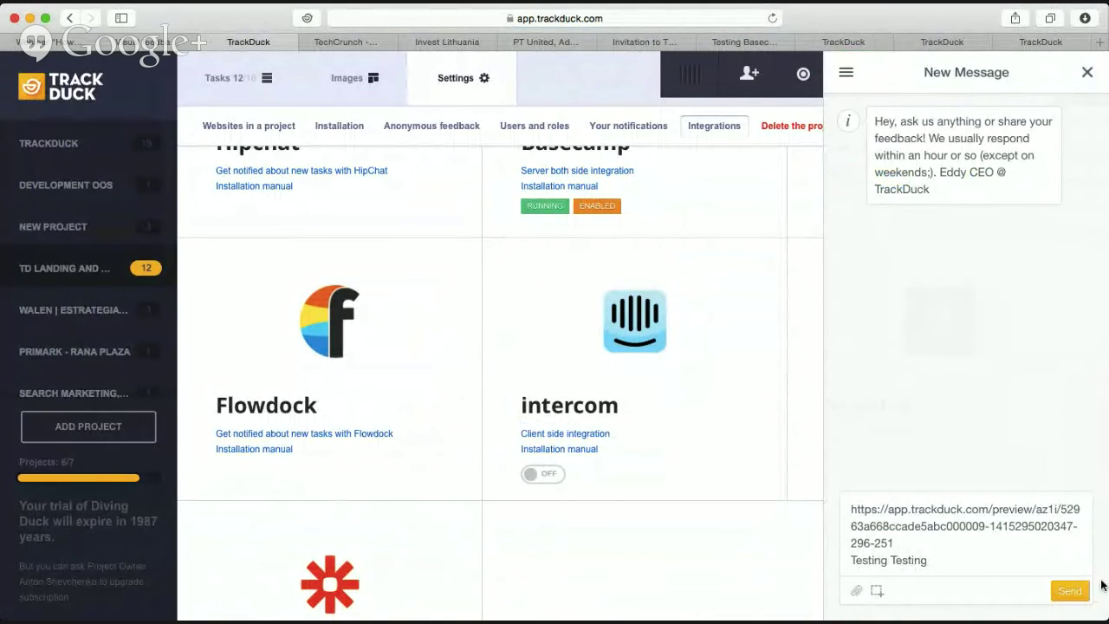
click(1071, 591)
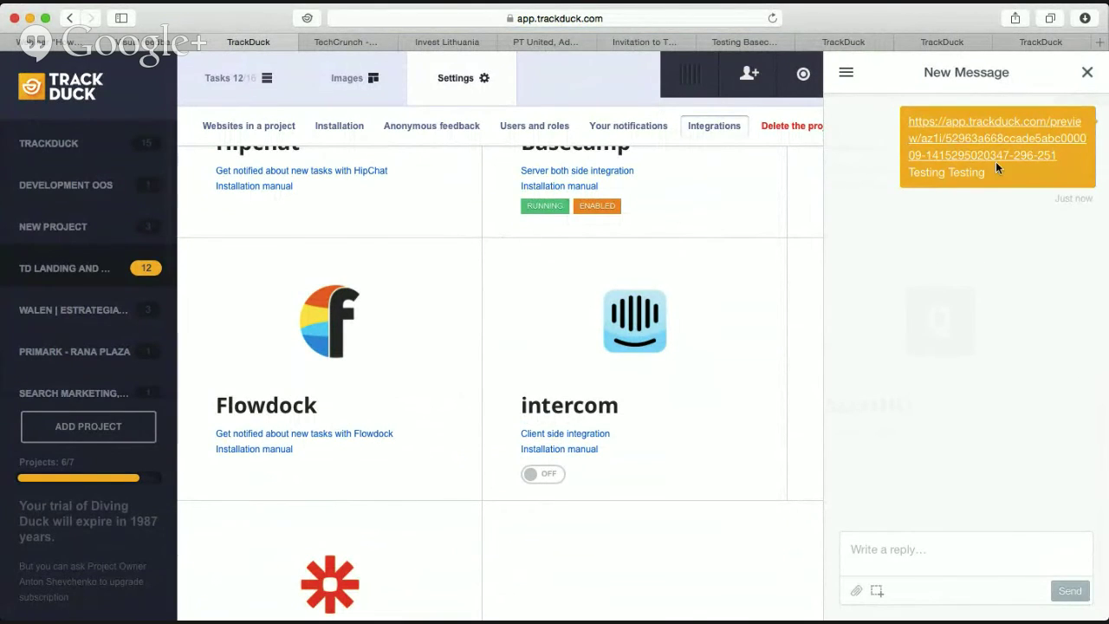
click(815, 369)
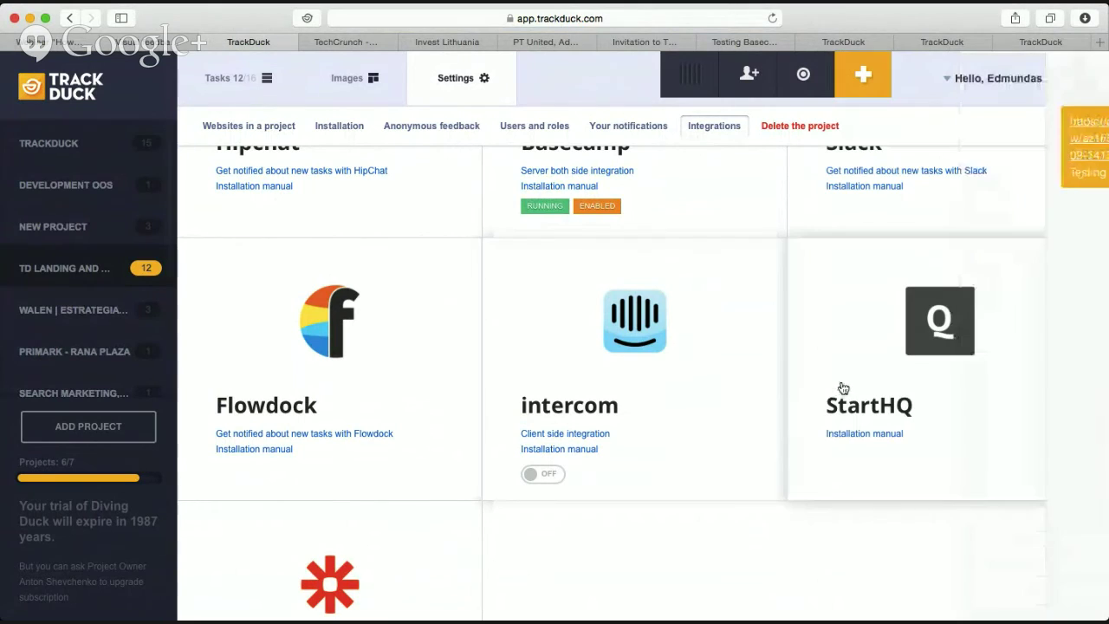
click(1105, 280)
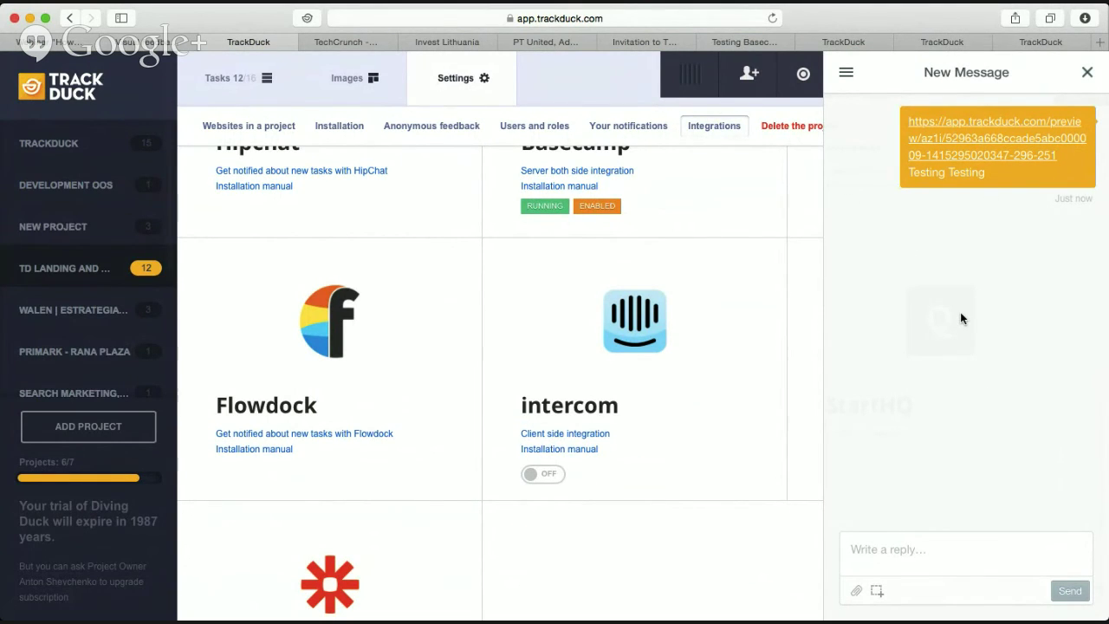
click(1089, 74)
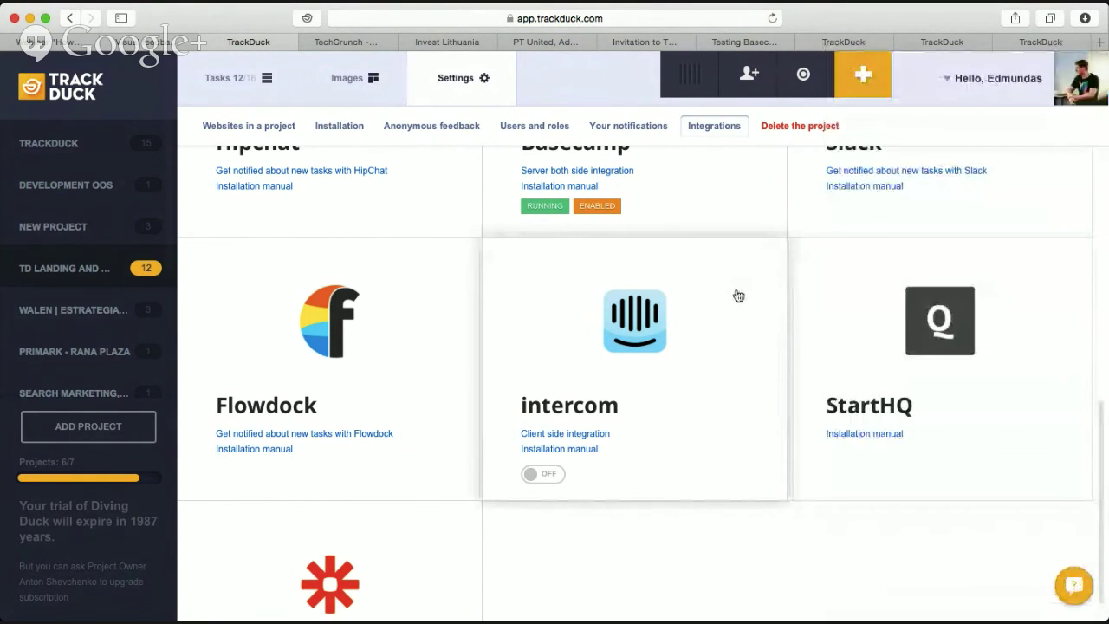
Review the available integrations, TrackDuck API Key, Jira, Redmine, Trello, Asana through StartHQ.
scroll(741, 299, up, 5)
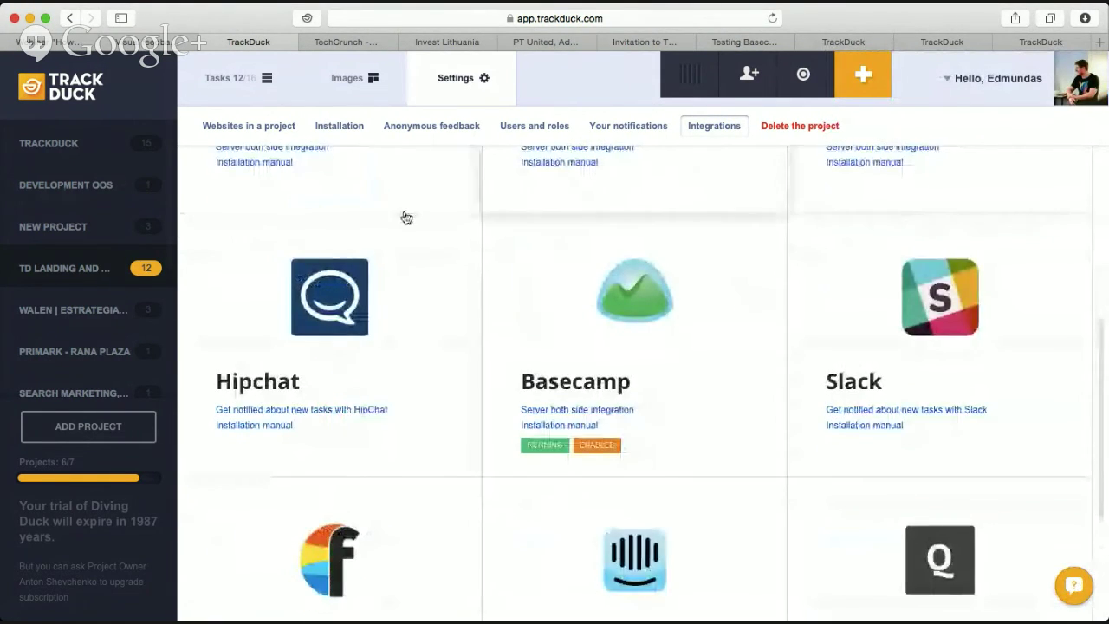
scroll(882, 265, up, 6)
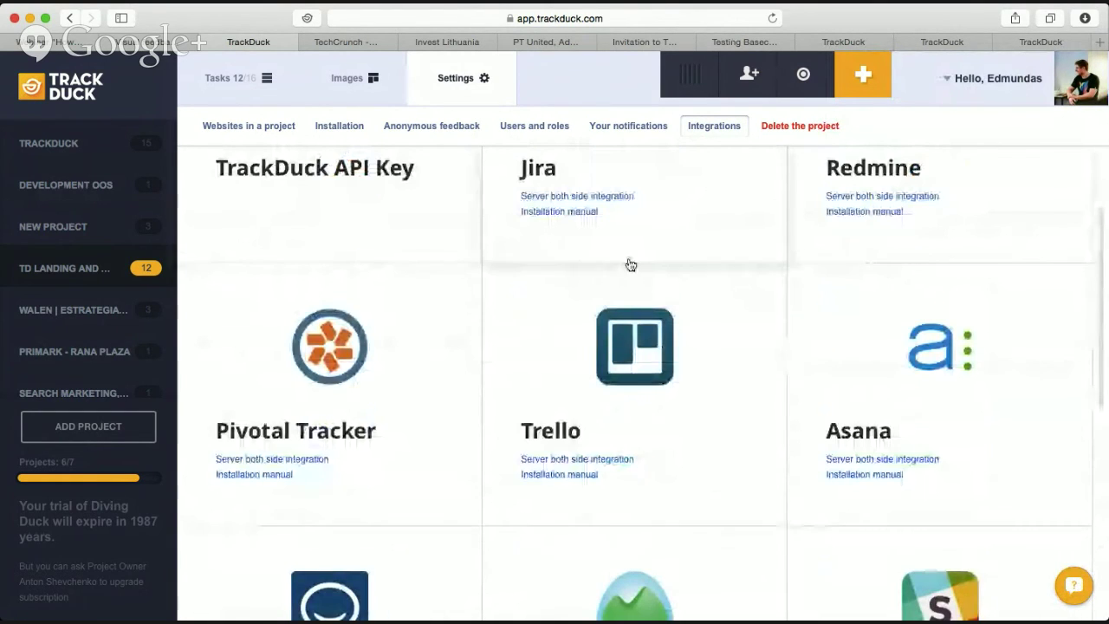
scroll(922, 399, down, 10)
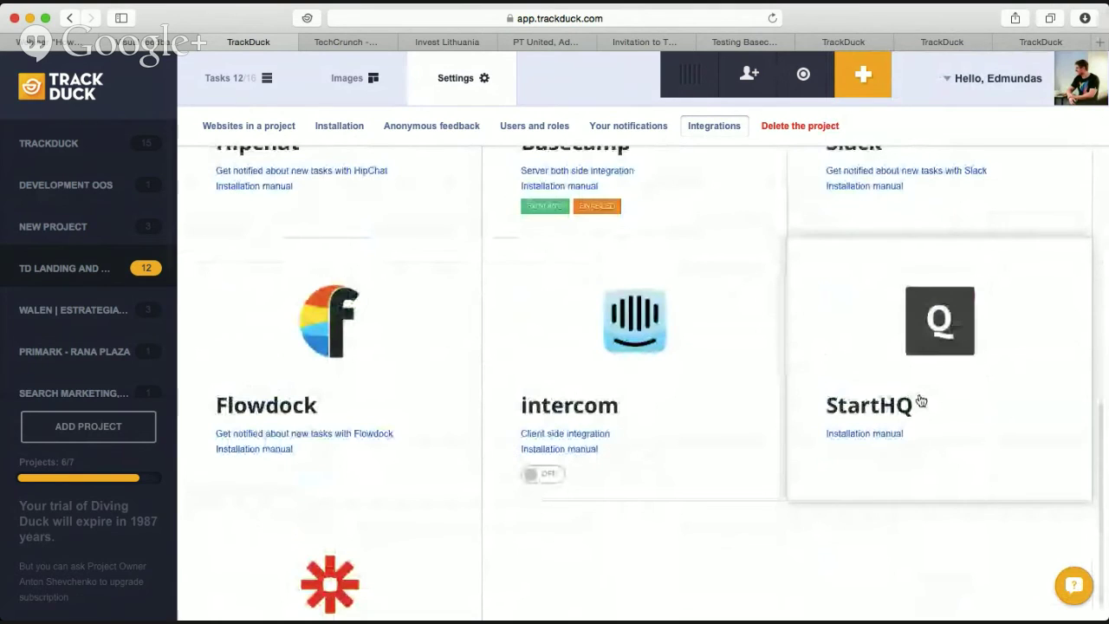
scroll(921, 400, up, 1)
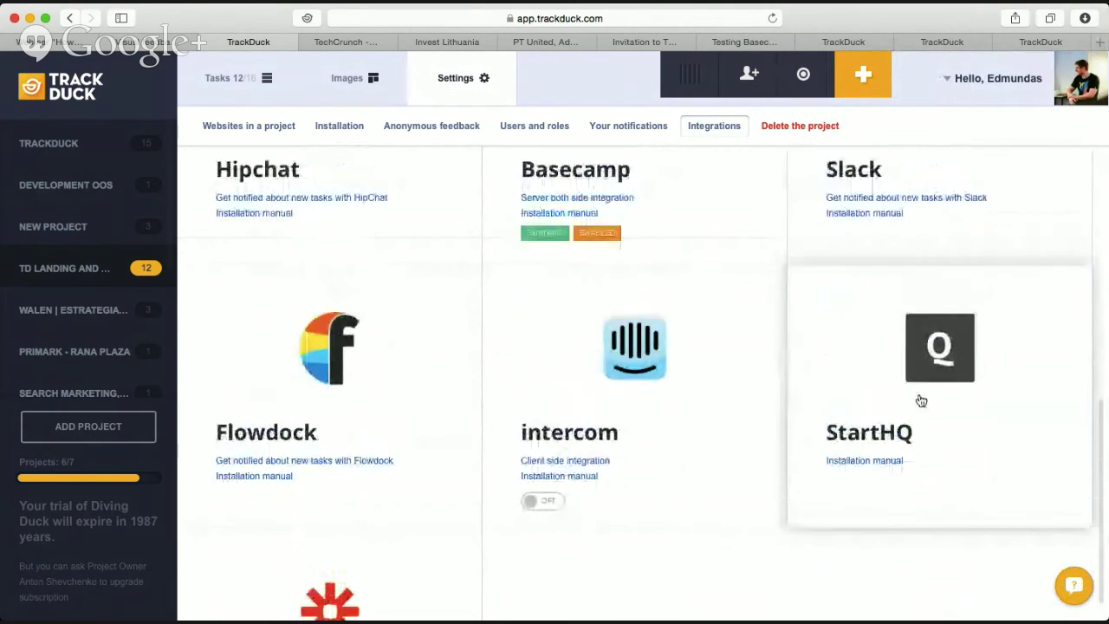
scroll(921, 401, up, 12)
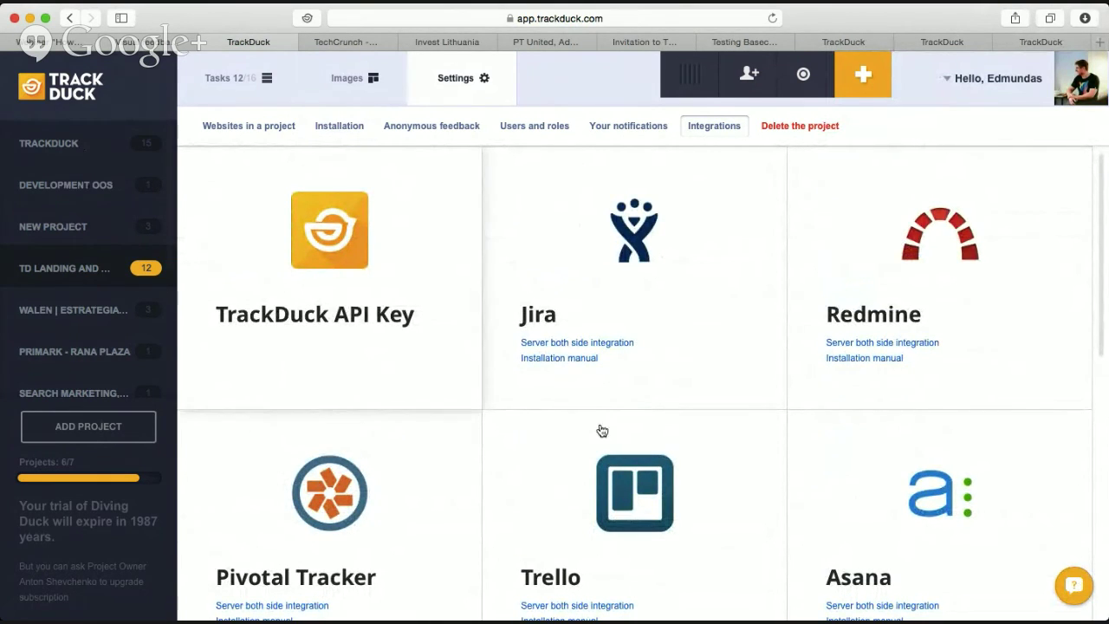
click(962, 80)
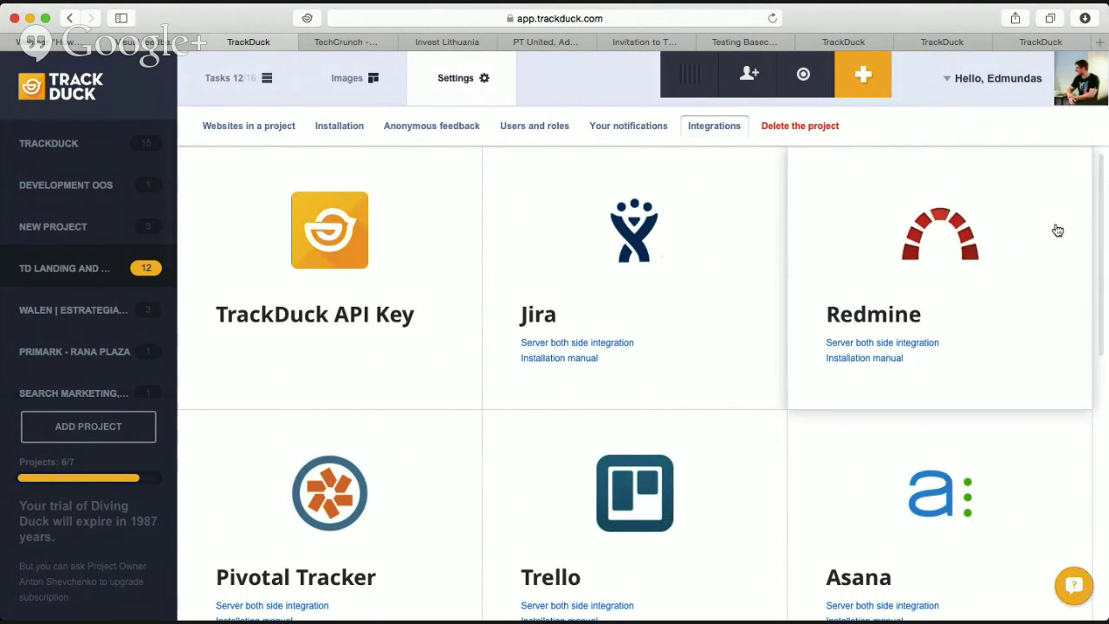
Open Account settings and scroll to the Gravatar picture, whitelabeling and logo upload sections.
click(996, 80)
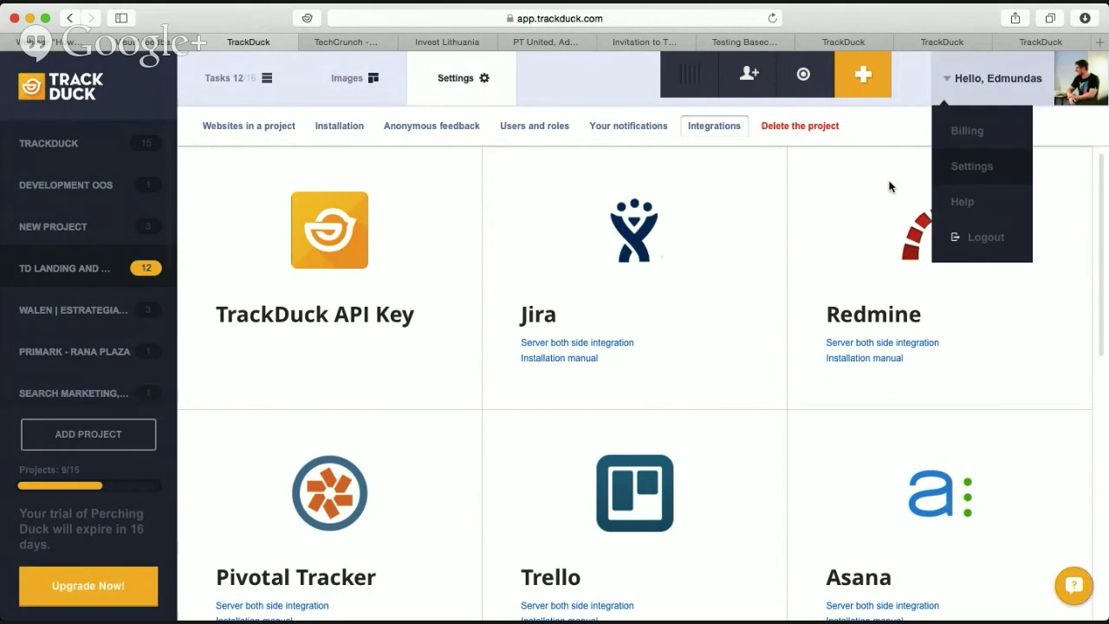
scroll(651, 314, down, 2)
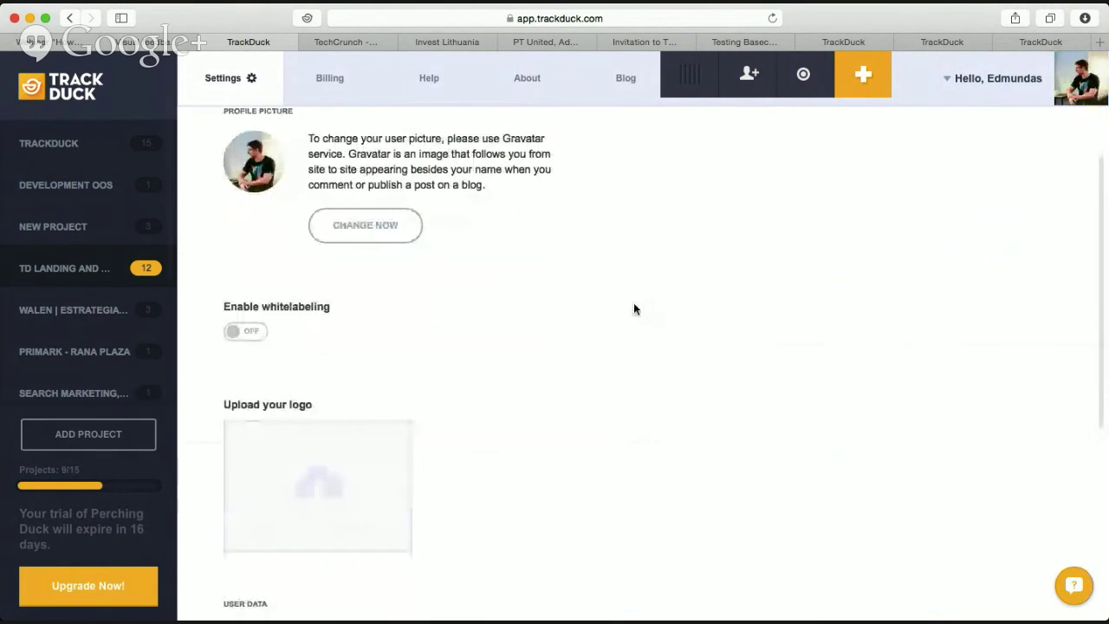
scroll(634, 303, down, 3)
scroll(625, 304, up, 5)
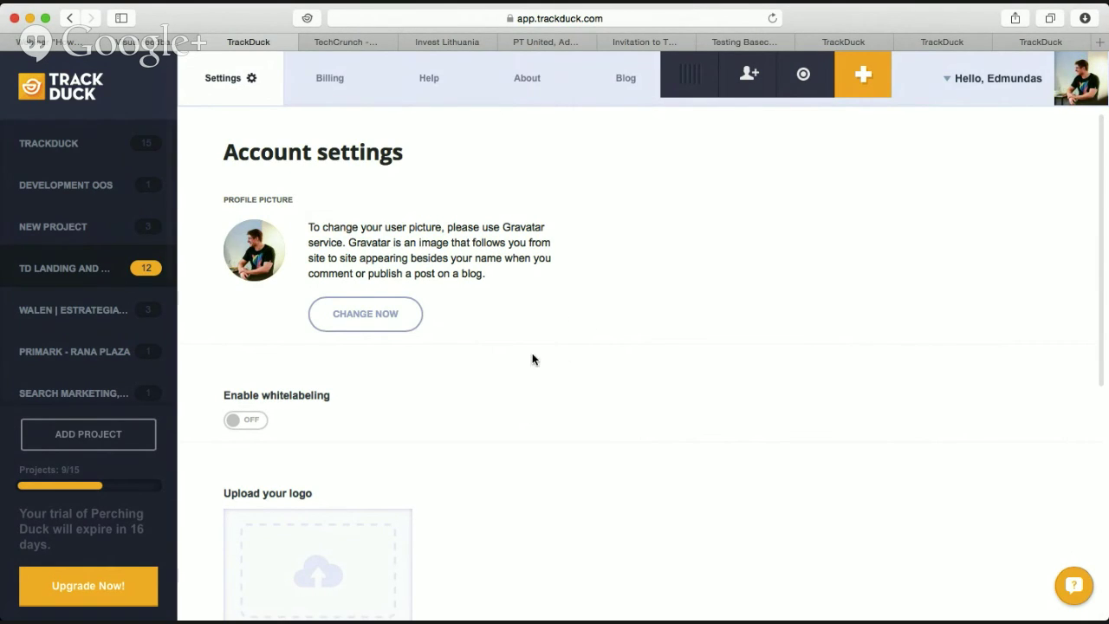
scroll(530, 355, down, 3)
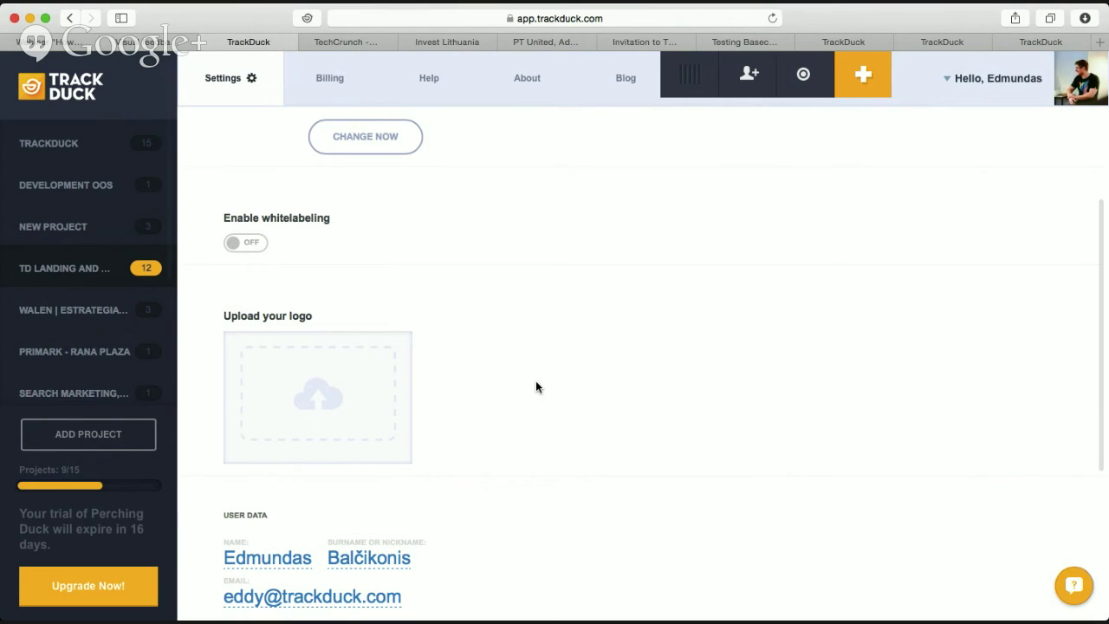
Switch the Enable whitelabeling toggle to ON and look over the Account settings page.
click(253, 244)
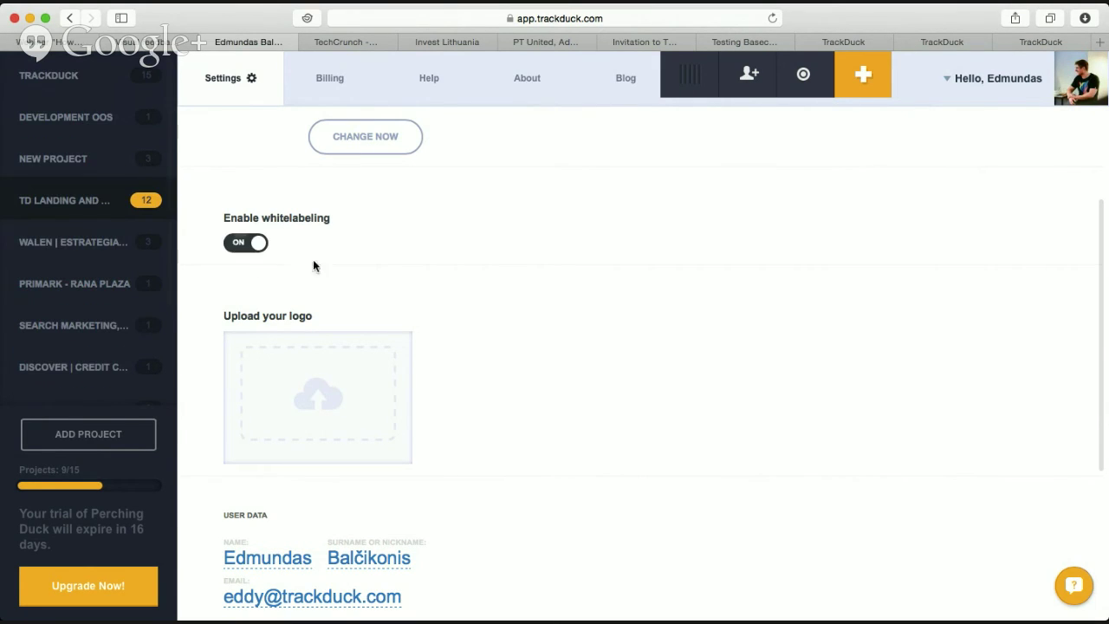
scroll(314, 266, down, 5)
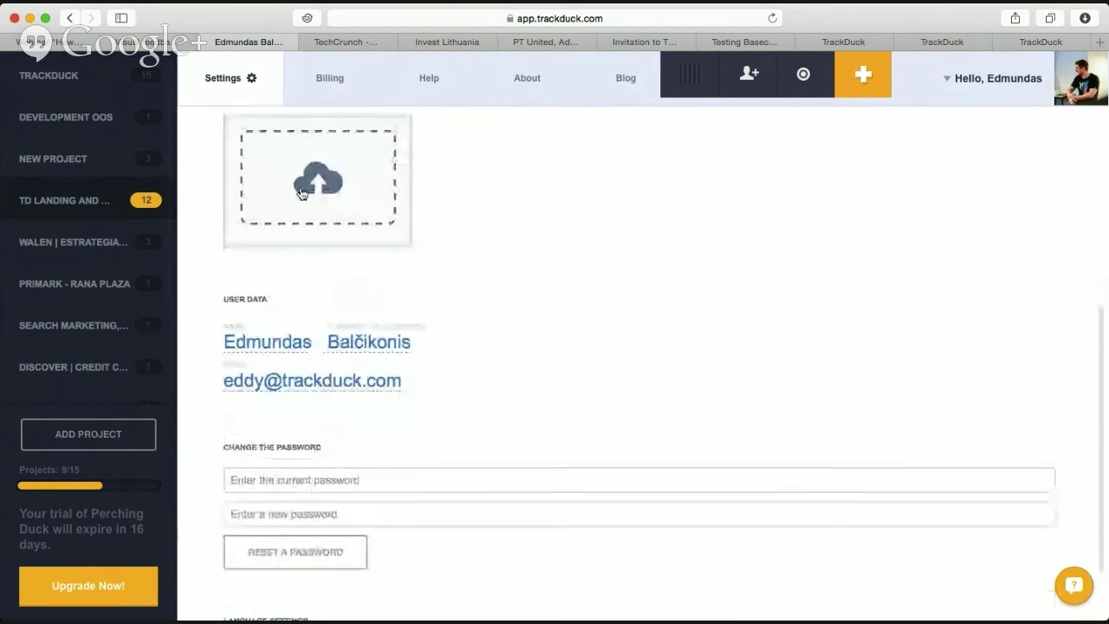
scroll(514, 276, down, 5)
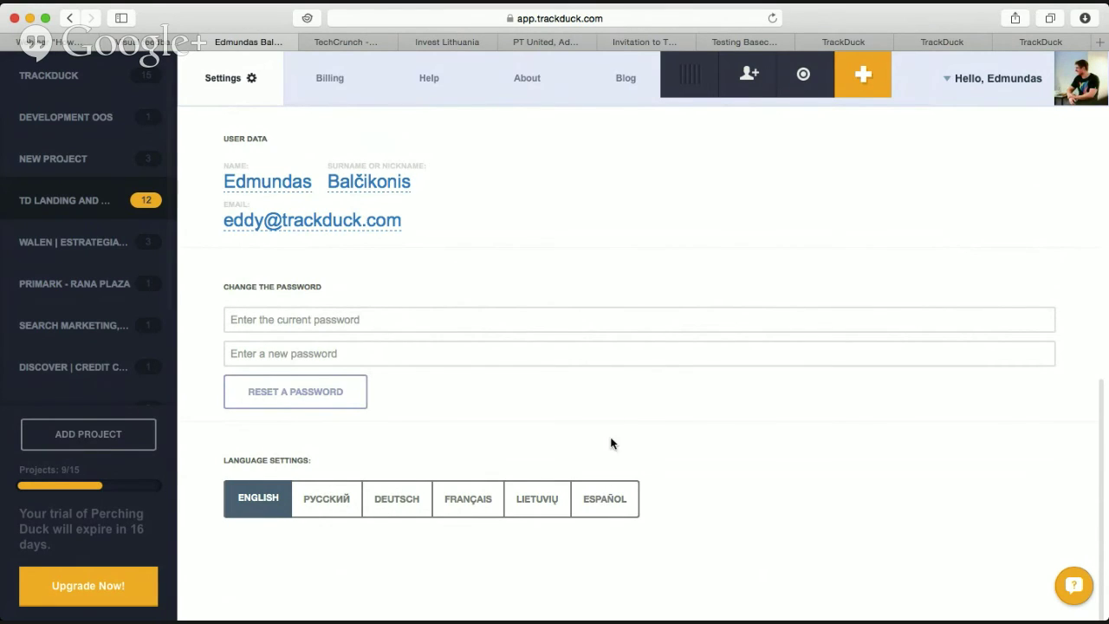
scroll(609, 418, up, 1)
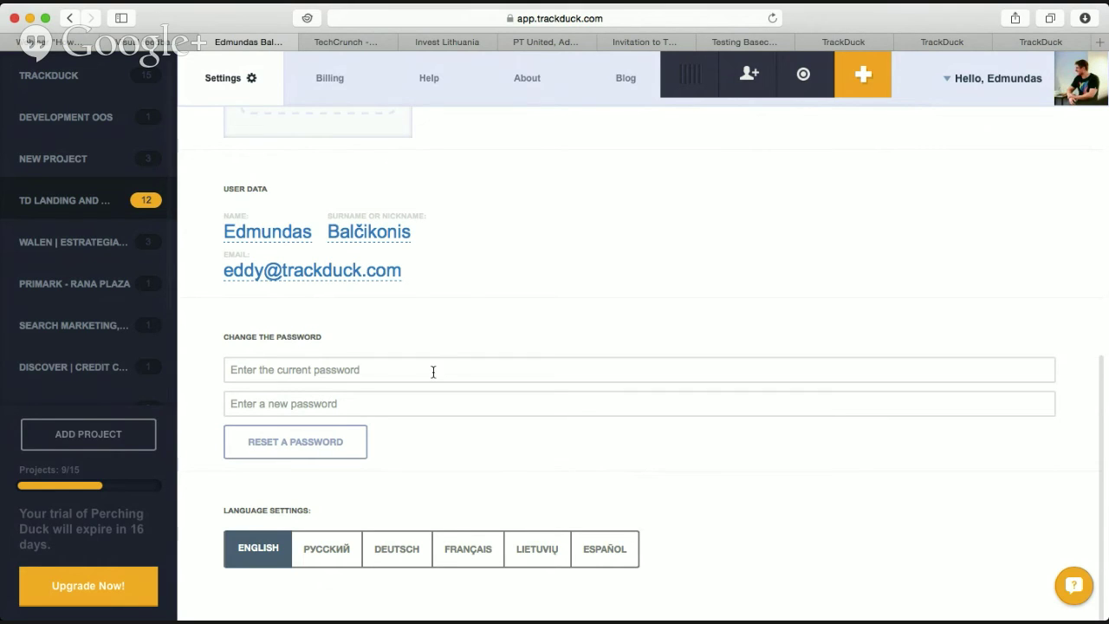
drag(224, 338, 441, 406)
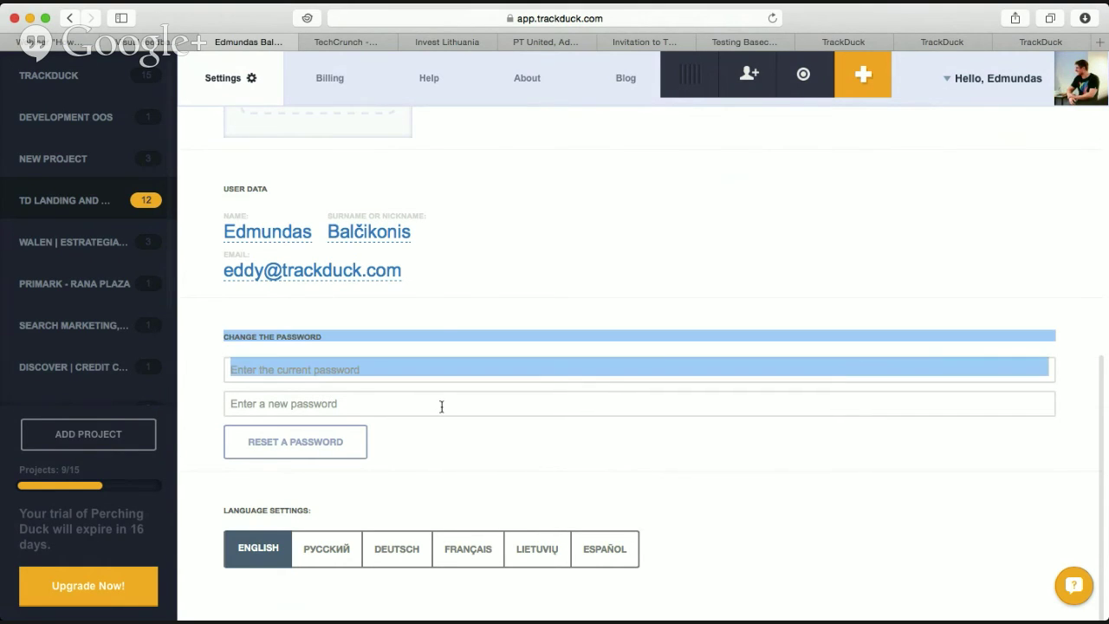
click(437, 318)
scroll(437, 324, up, 10)
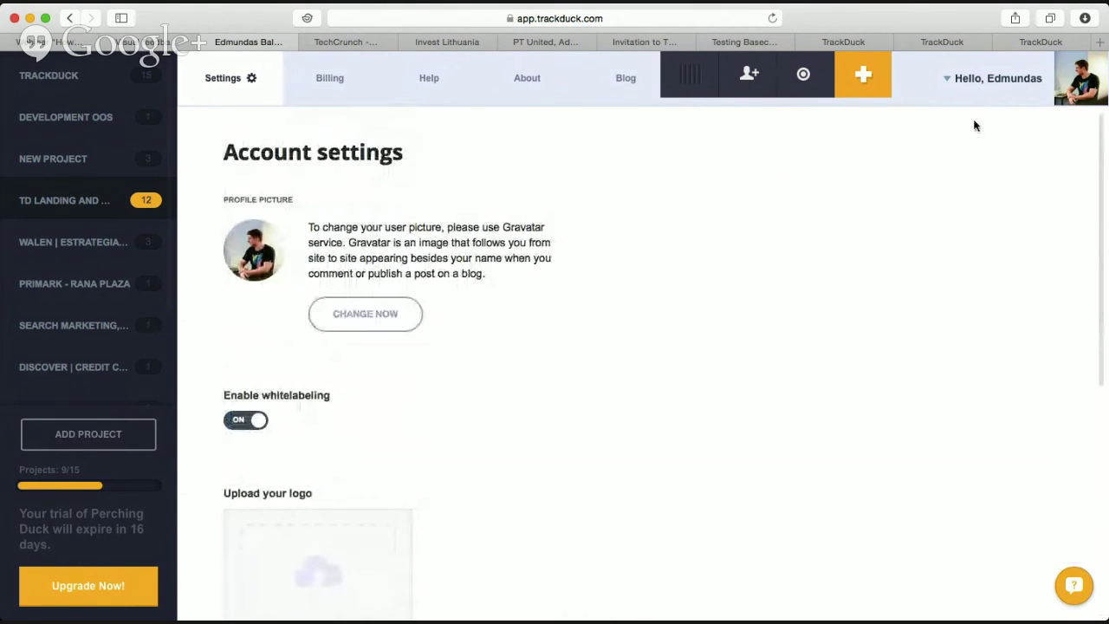
mouse_move(975, 96)
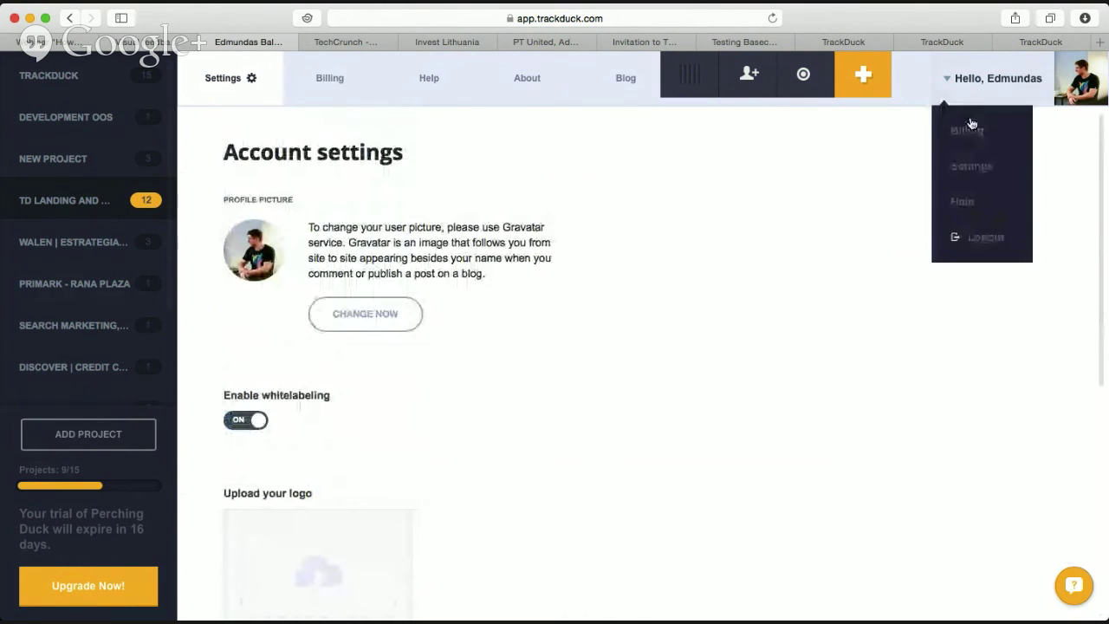
Open Help, browse the Article Categories, and open the Jira Integration Setup [NEW] article.
double_click(962, 203)
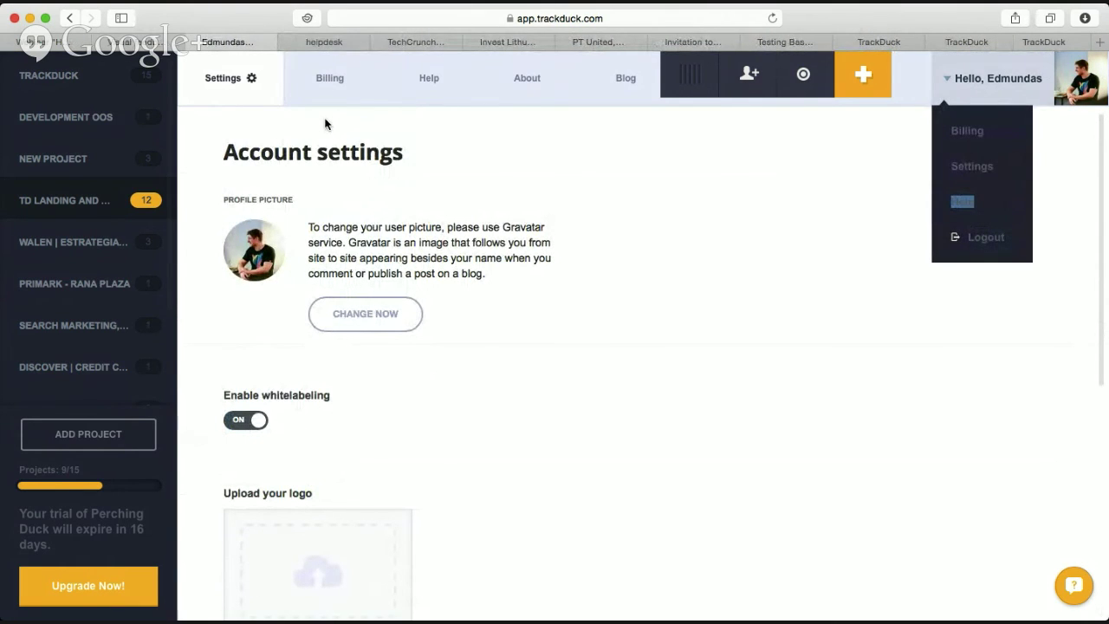
click(312, 40)
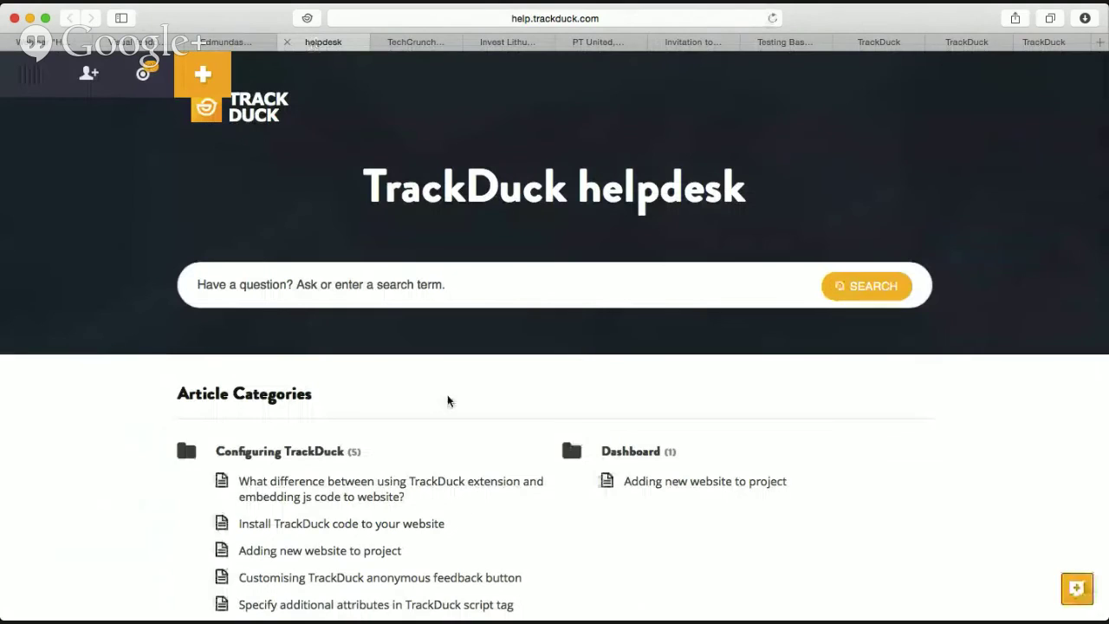
scroll(448, 401, down, 3)
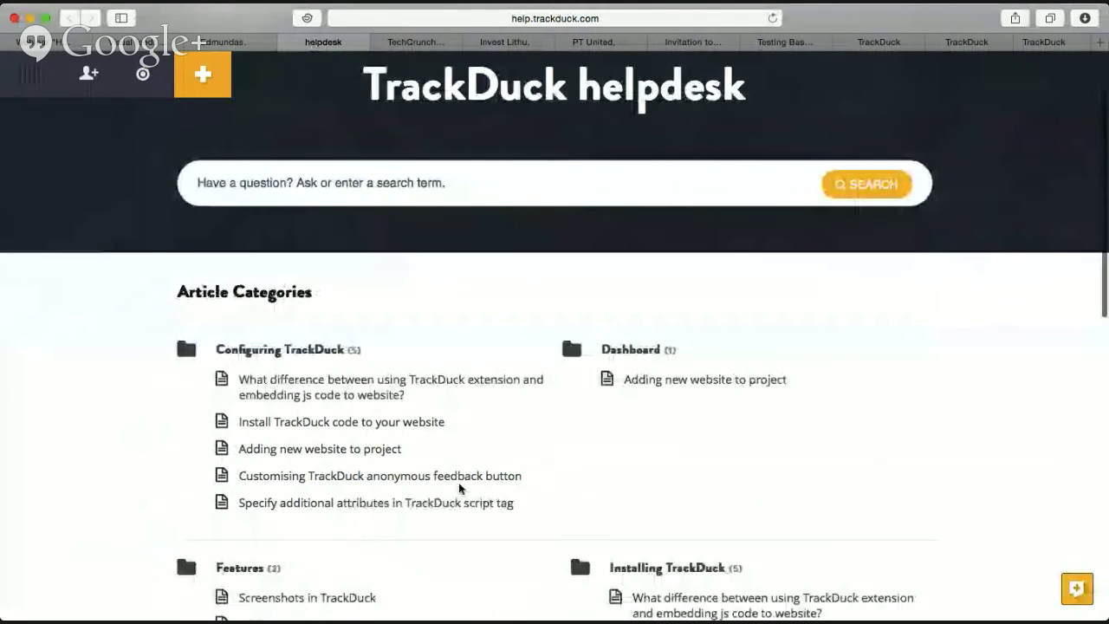
scroll(461, 489, down, 4)
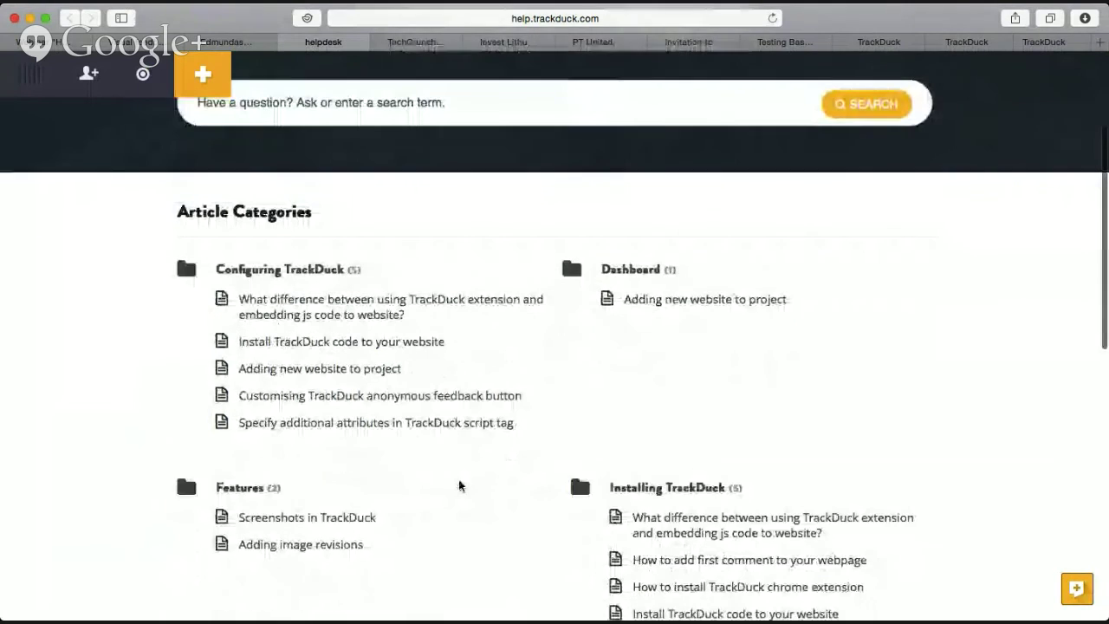
scroll(461, 487, down, 3)
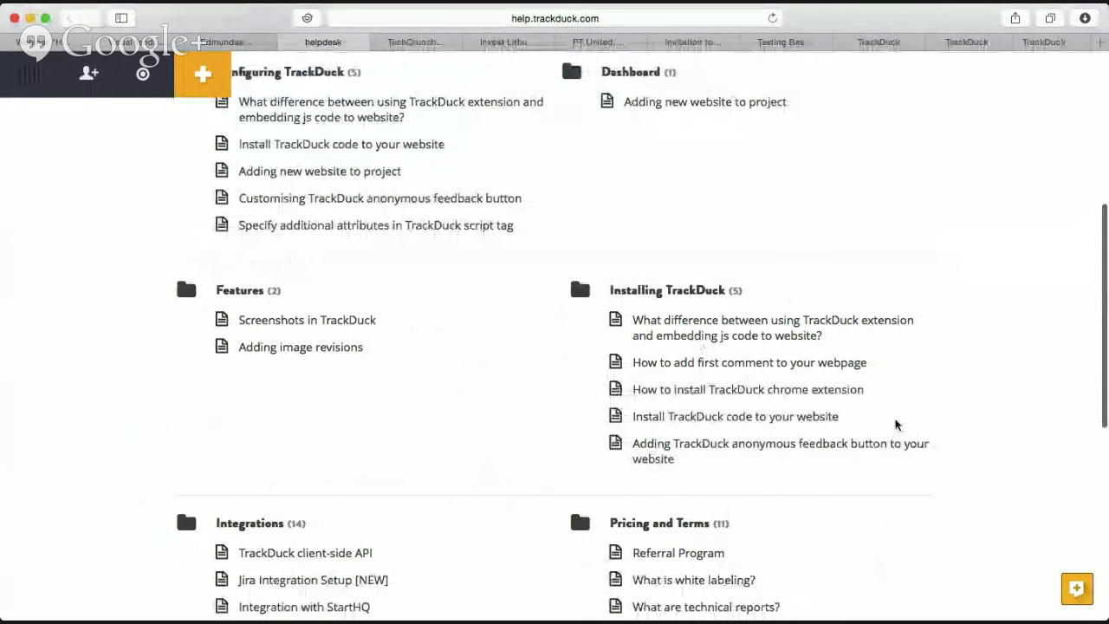
scroll(609, 420, down, 4)
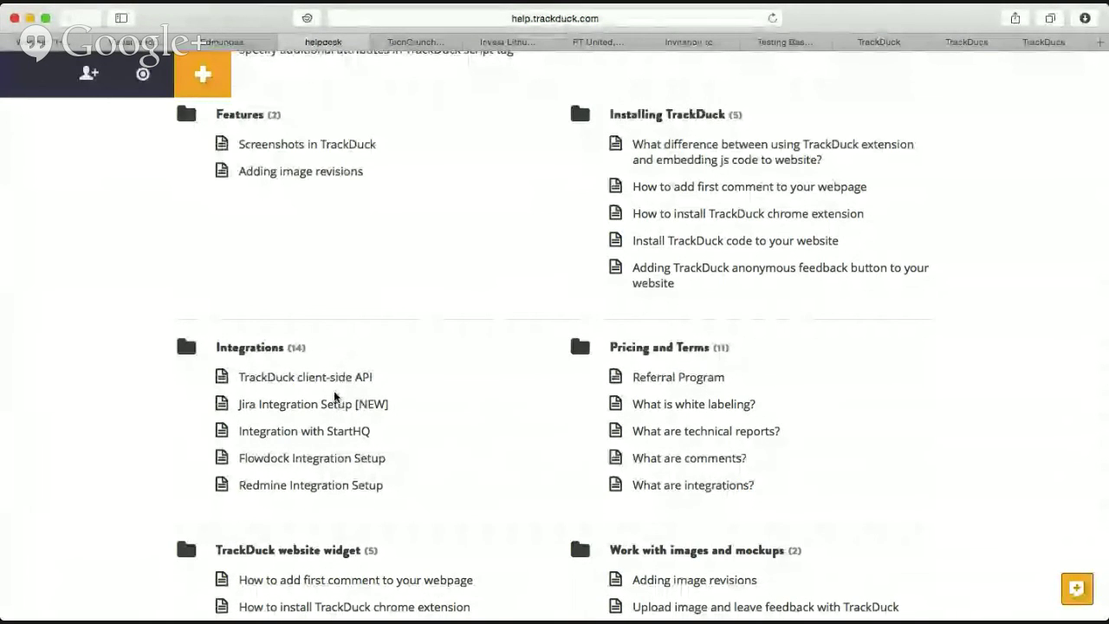
click(286, 412)
click(284, 407)
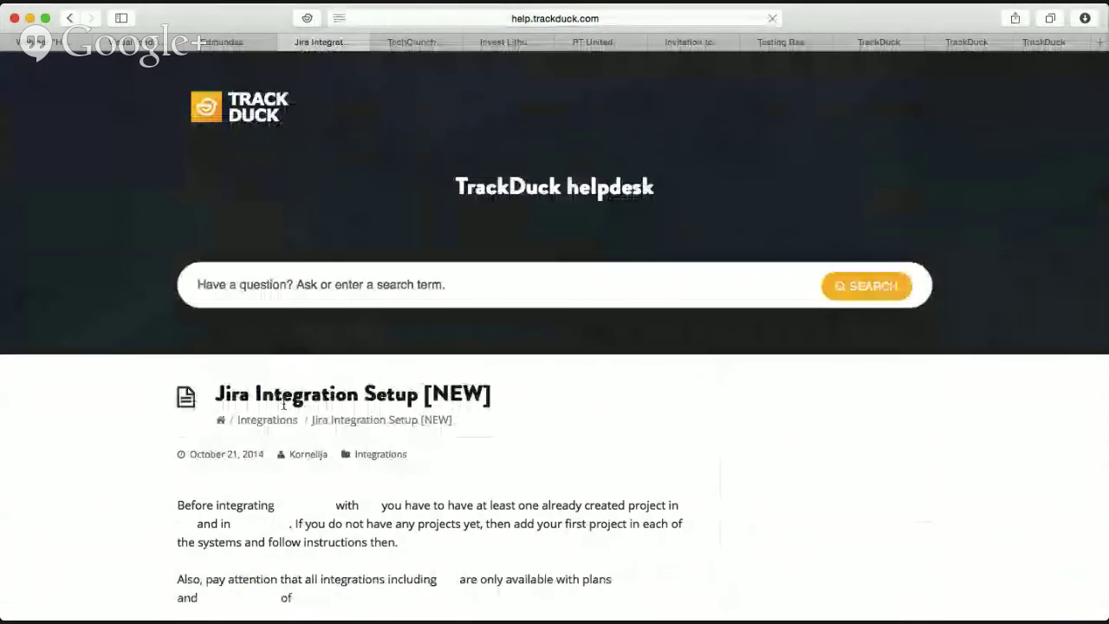
scroll(270, 449, down, 5)
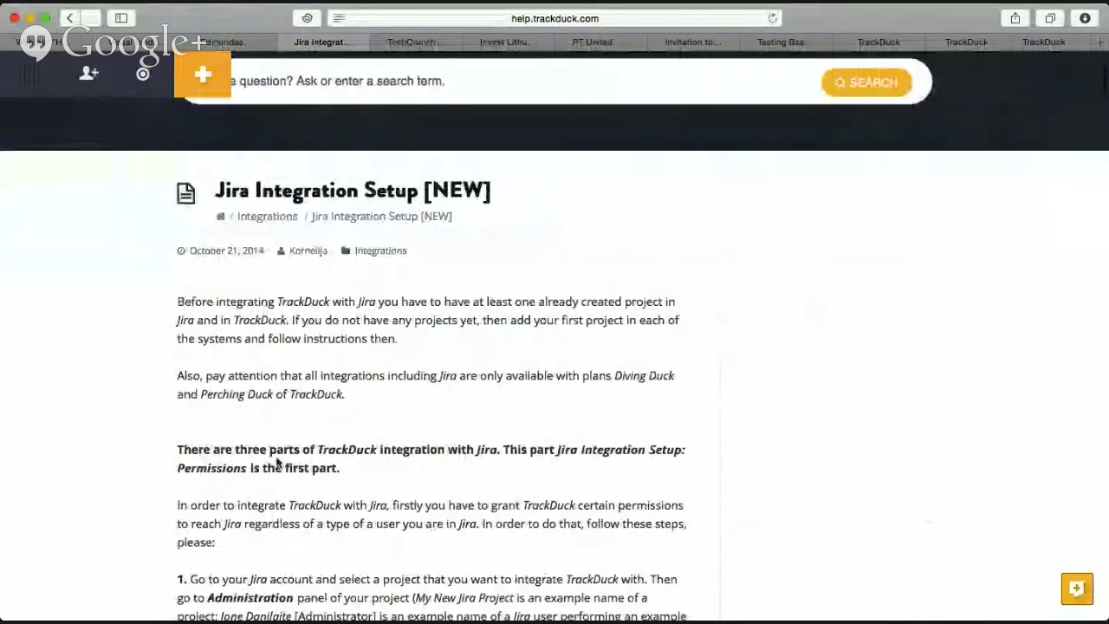
scroll(582, 371, down, 7)
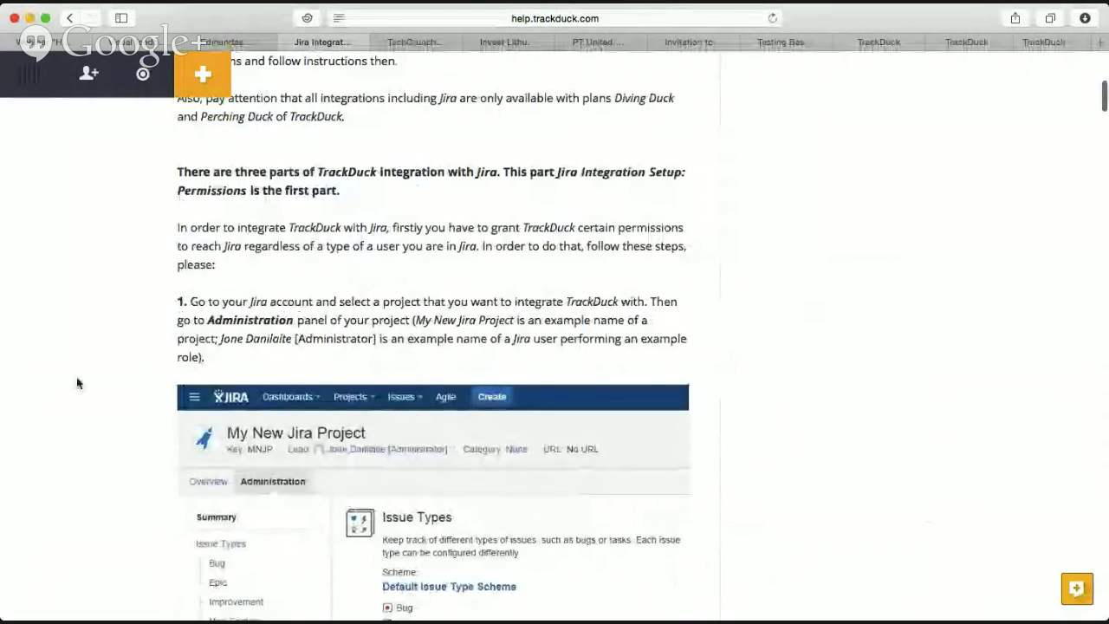
scroll(624, 409, down, 8)
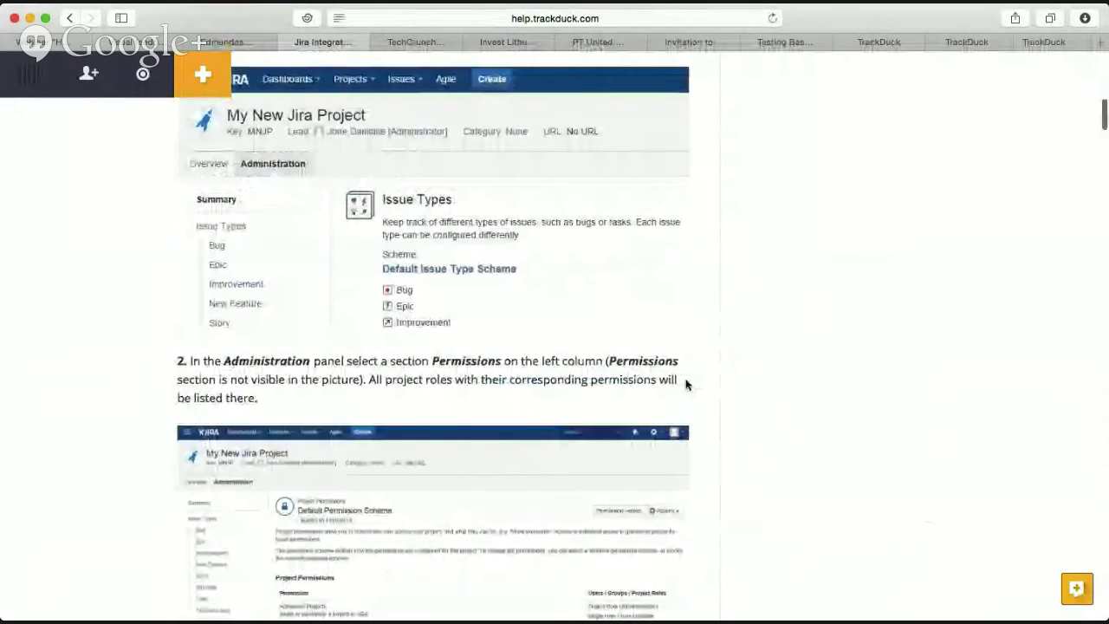
scroll(733, 378, down, 6)
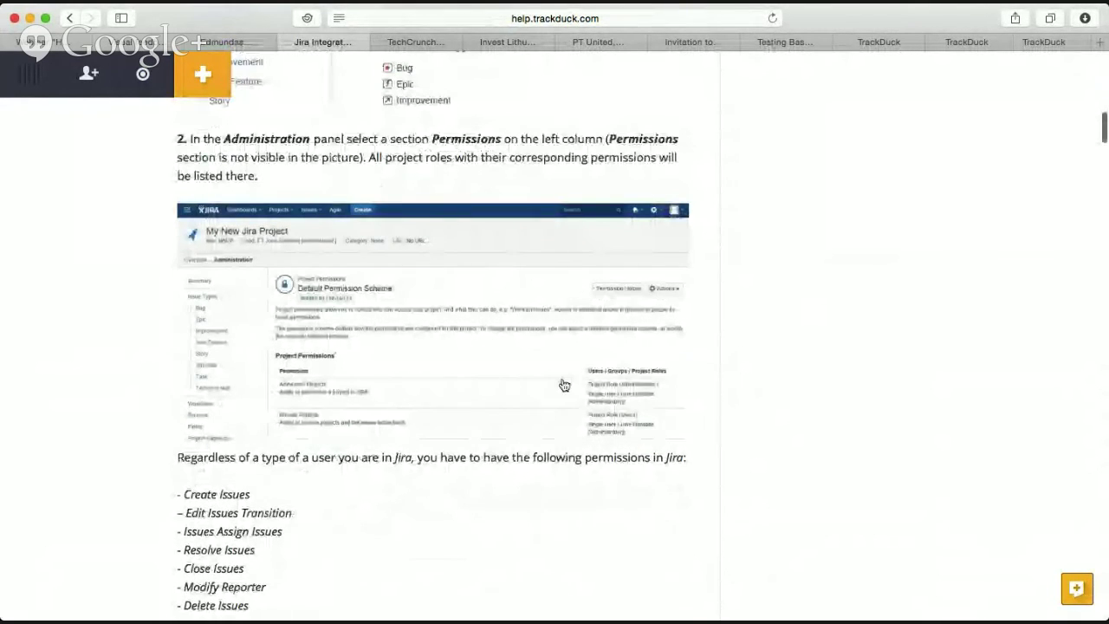
scroll(448, 418, down, 9)
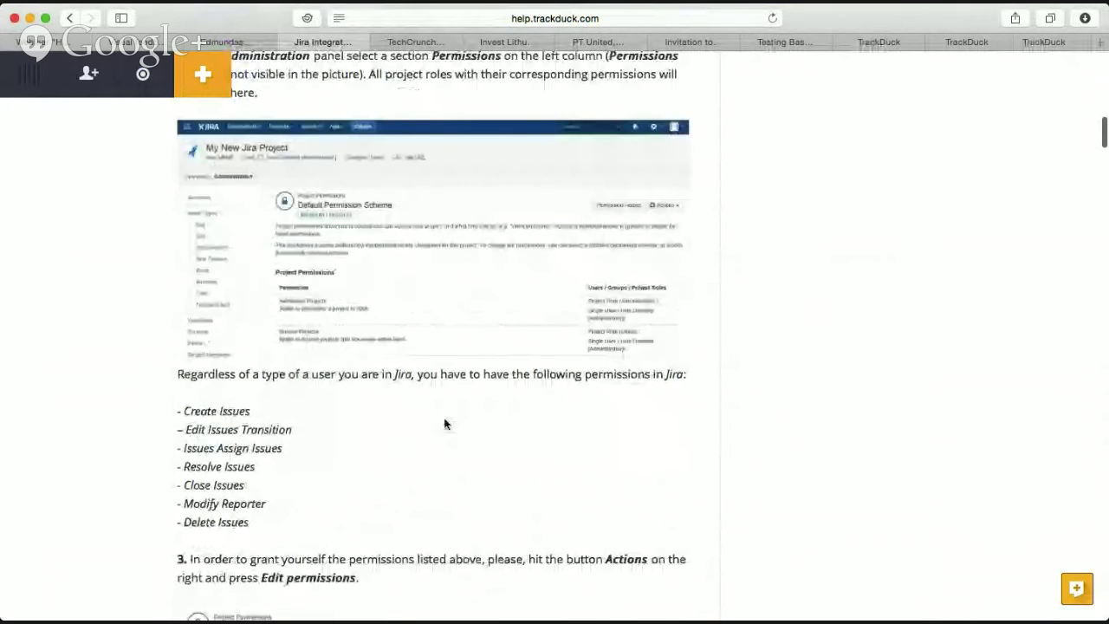
scroll(446, 424, down, 16)
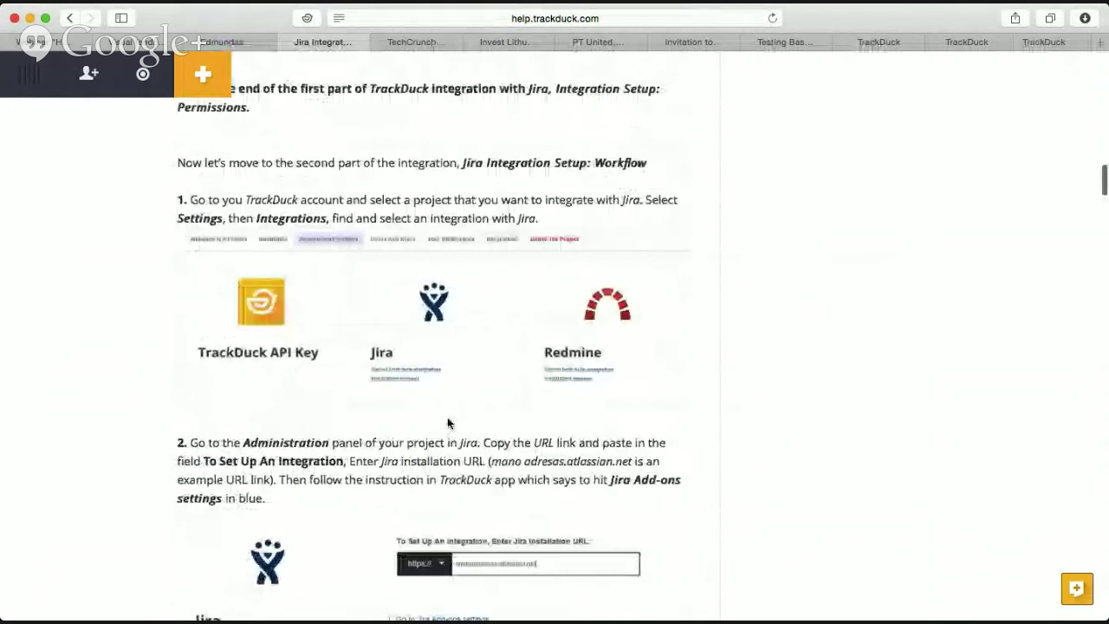
scroll(447, 417, up, 20)
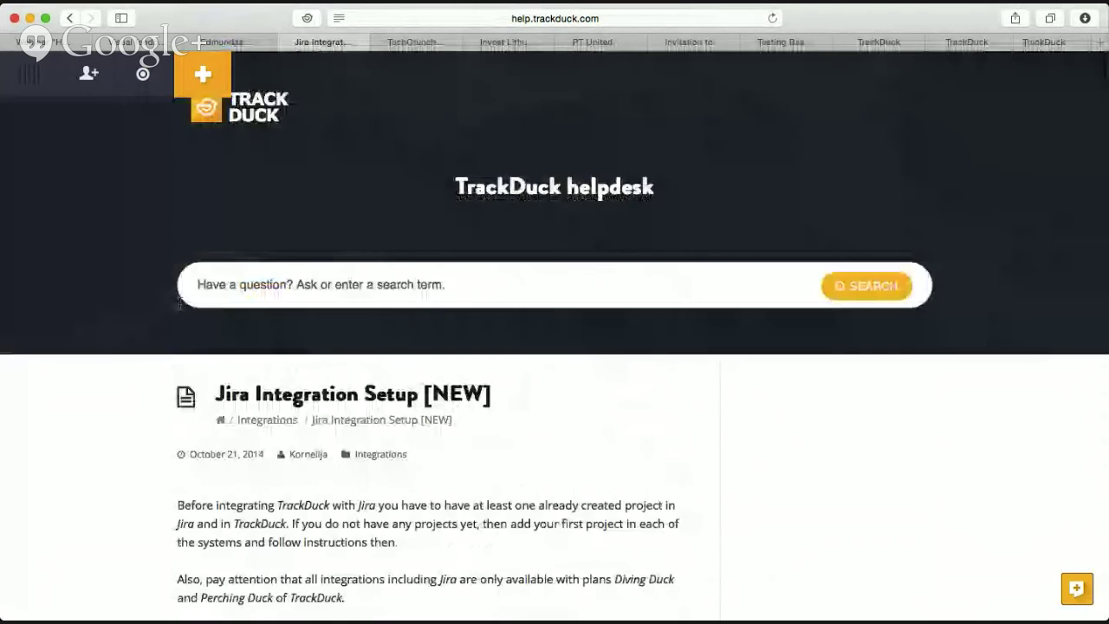
click(67, 18)
scroll(515, 168, down, 3)
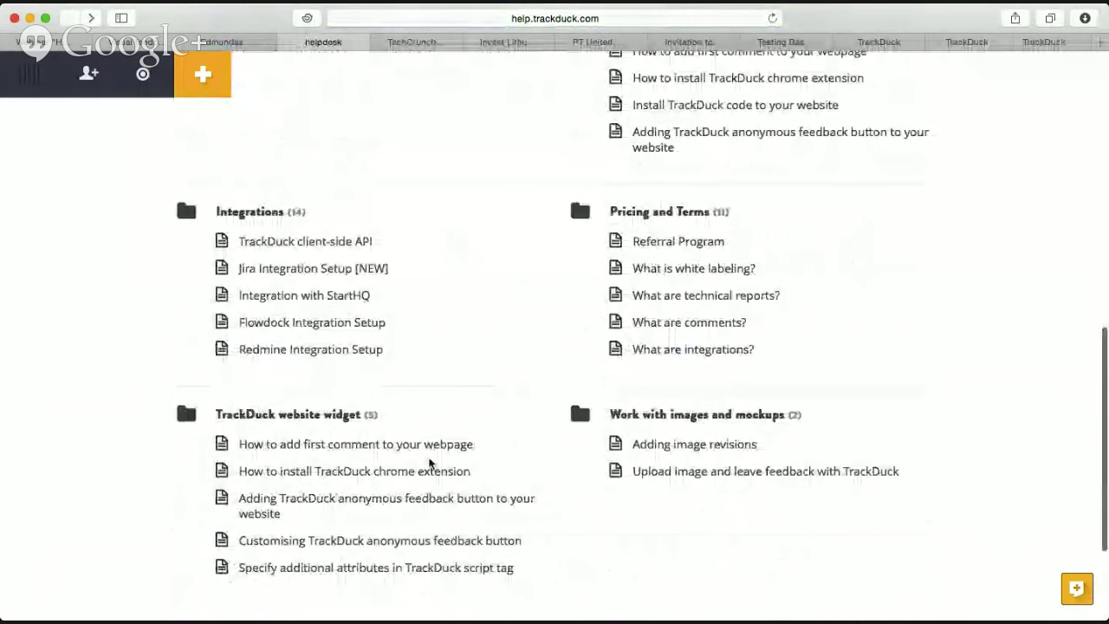
scroll(408, 401, down, 3)
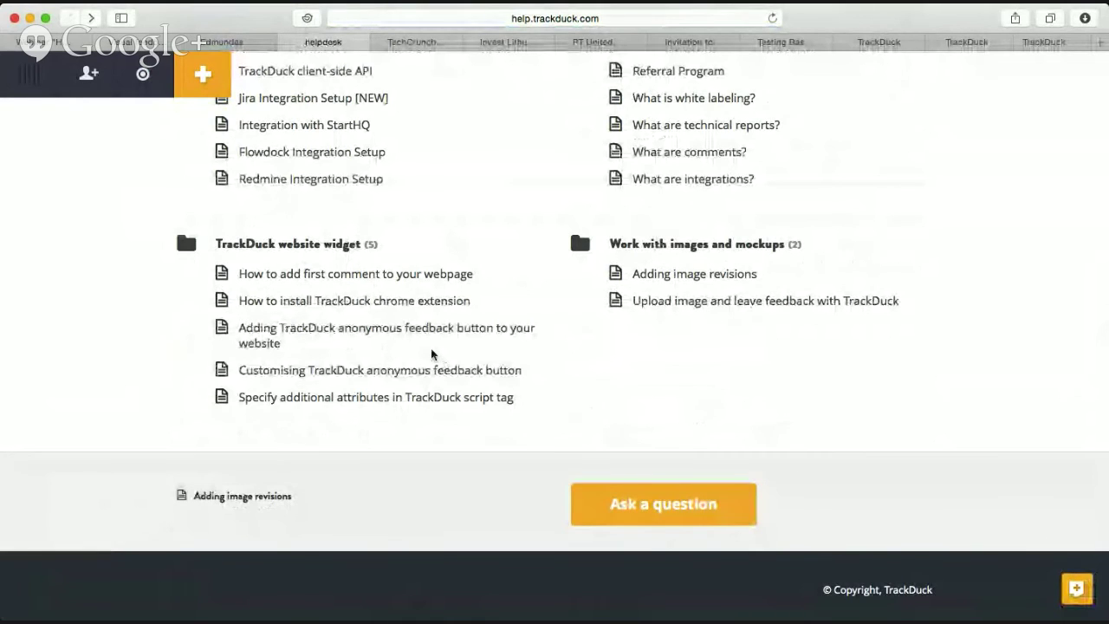
scroll(432, 353, up, 2)
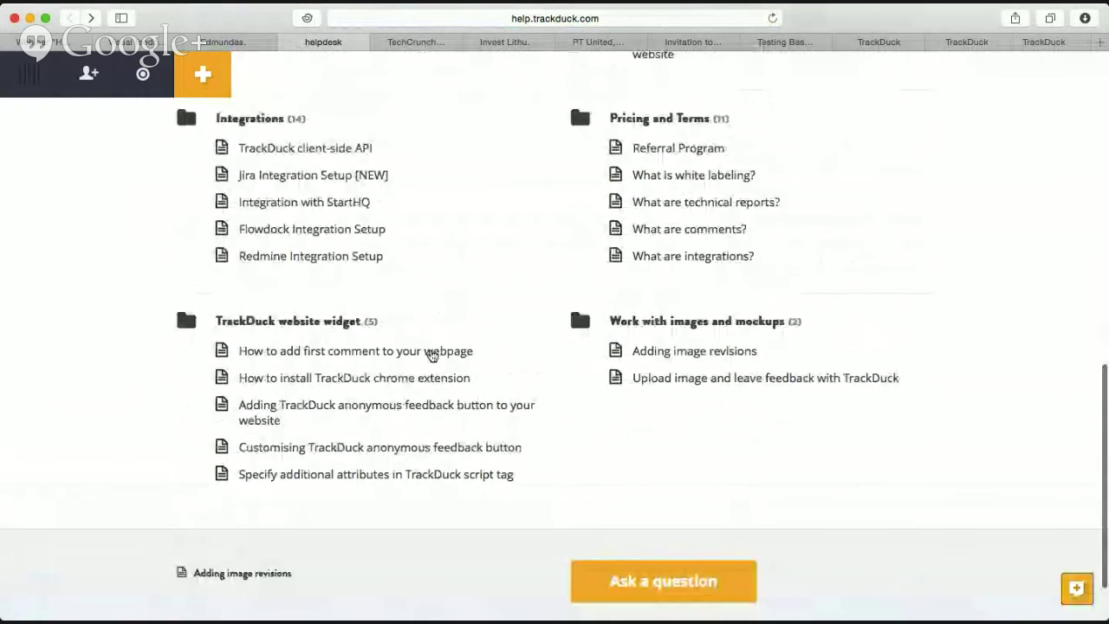
scroll(431, 355, up, 10)
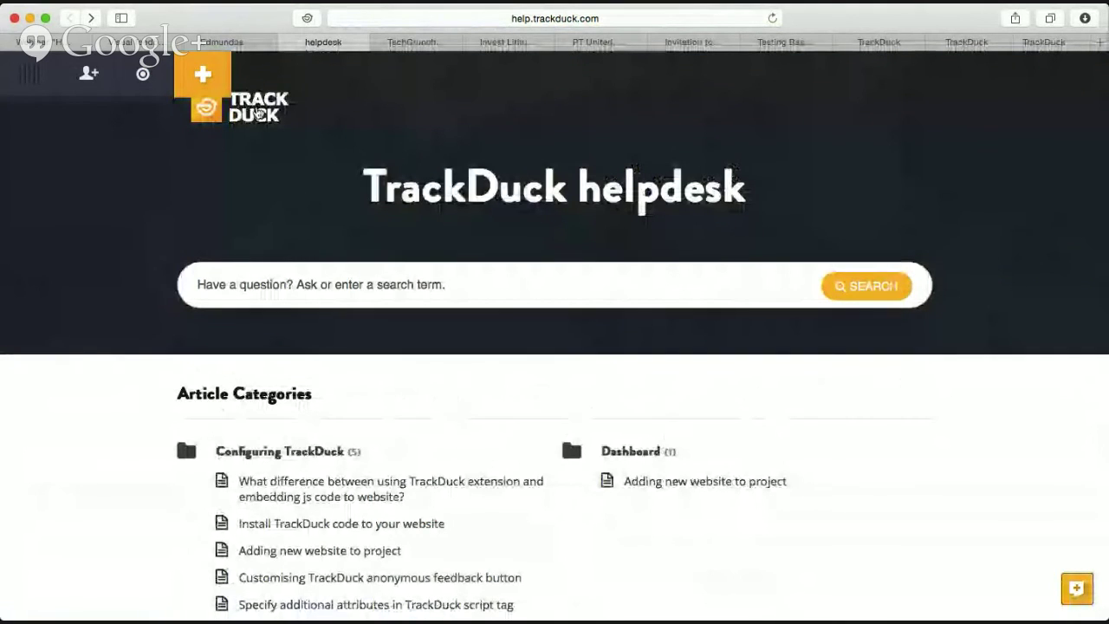
Go from the TrackDuck main site to the blog's Weekly design inspiration posts.
click(258, 111)
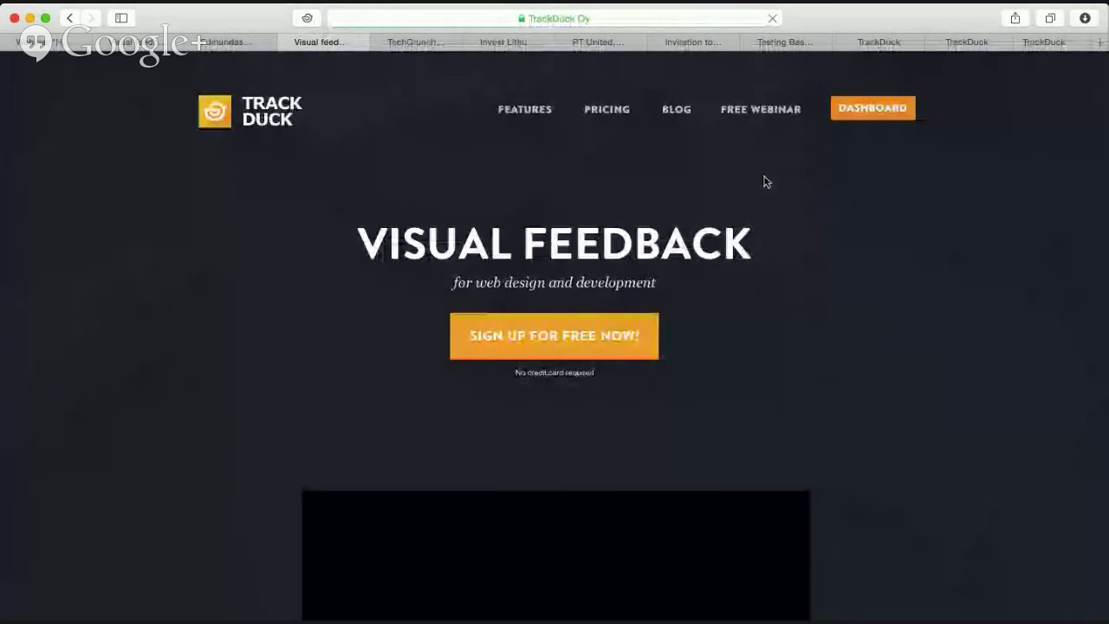
click(677, 126)
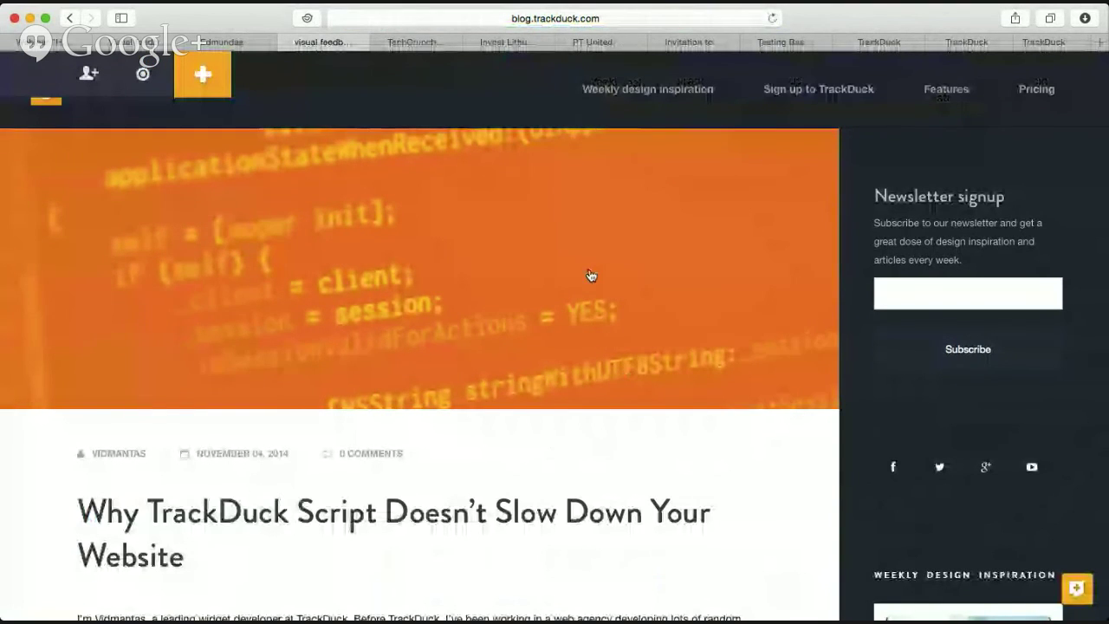
click(622, 92)
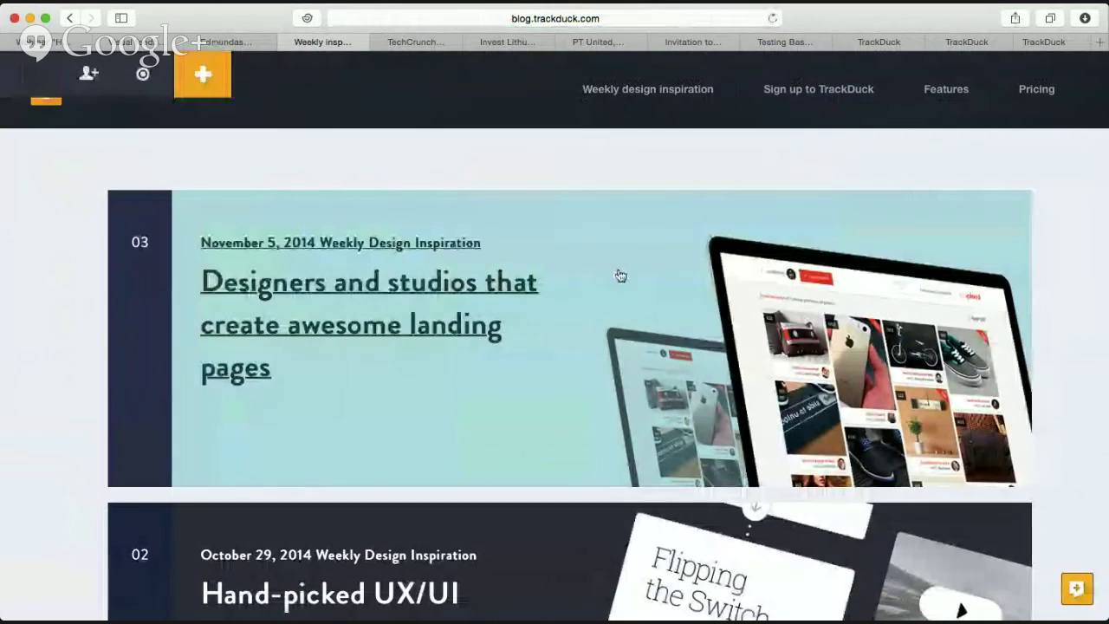
Scroll through the Weekly design inspiration posts, then return to the Account settings tab.
scroll(611, 288, down, 2)
scroll(611, 288, down, 6)
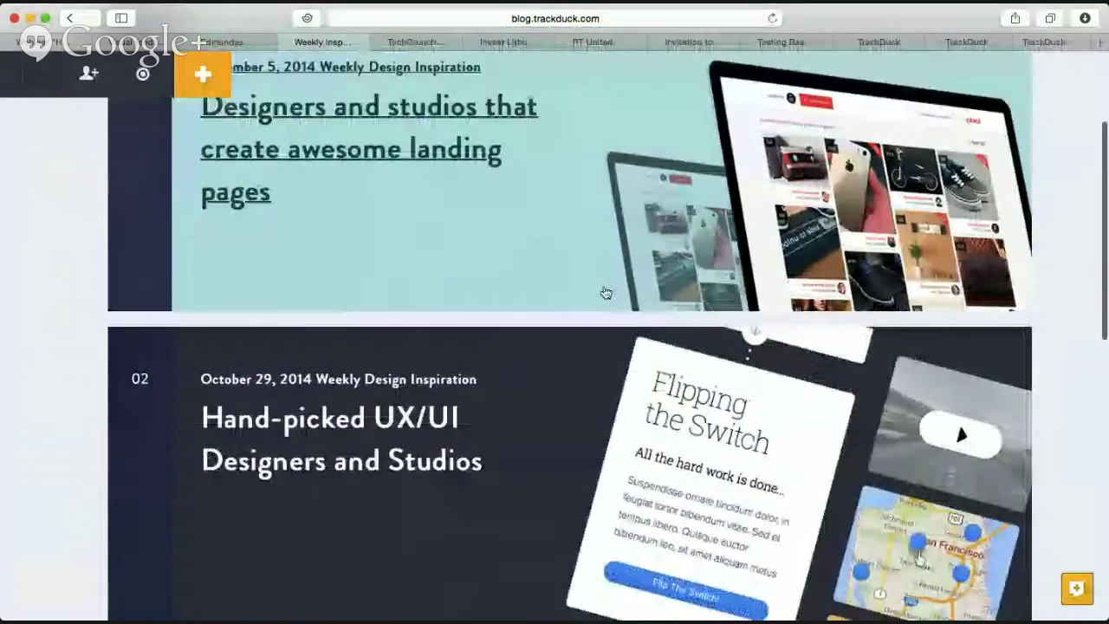
scroll(607, 293, down, 1)
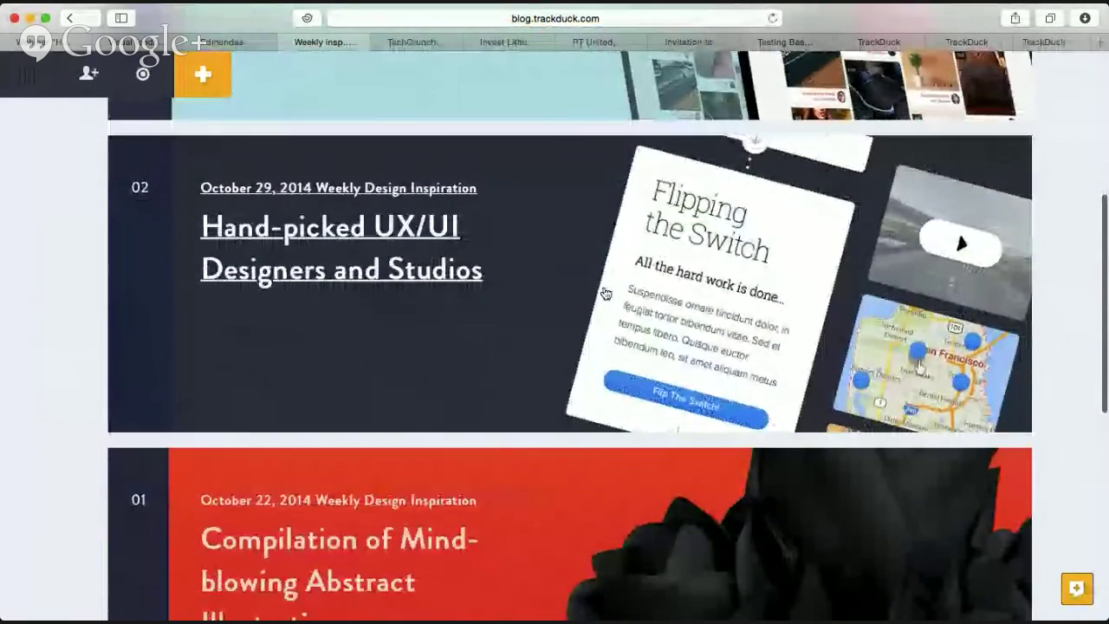
scroll(477, 408, down, 3)
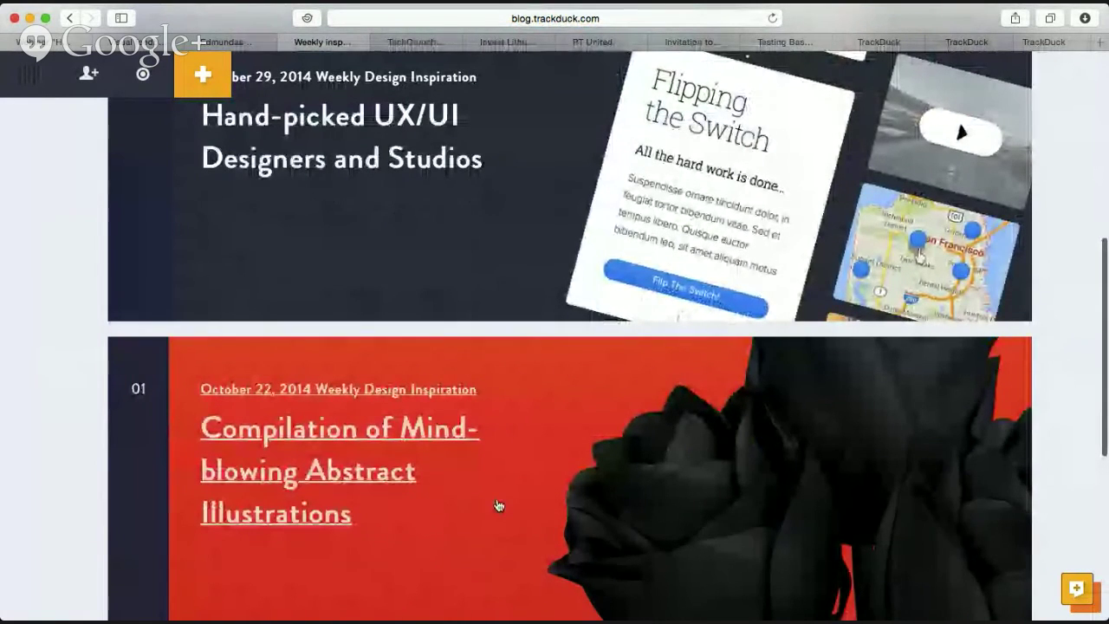
scroll(498, 507, up, 7)
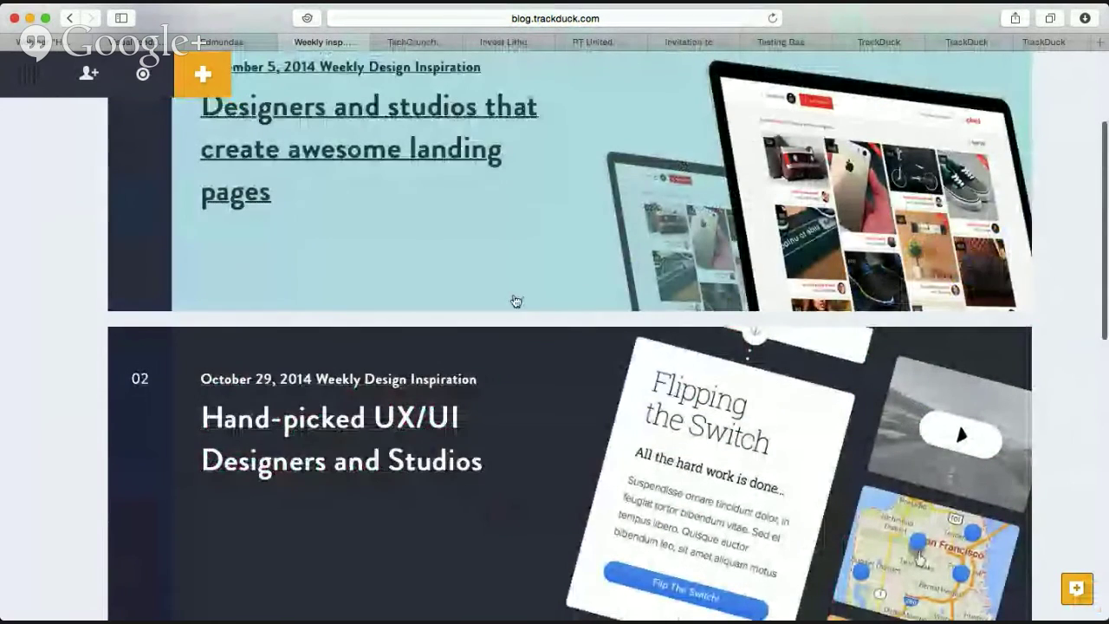
scroll(515, 300, up, 4)
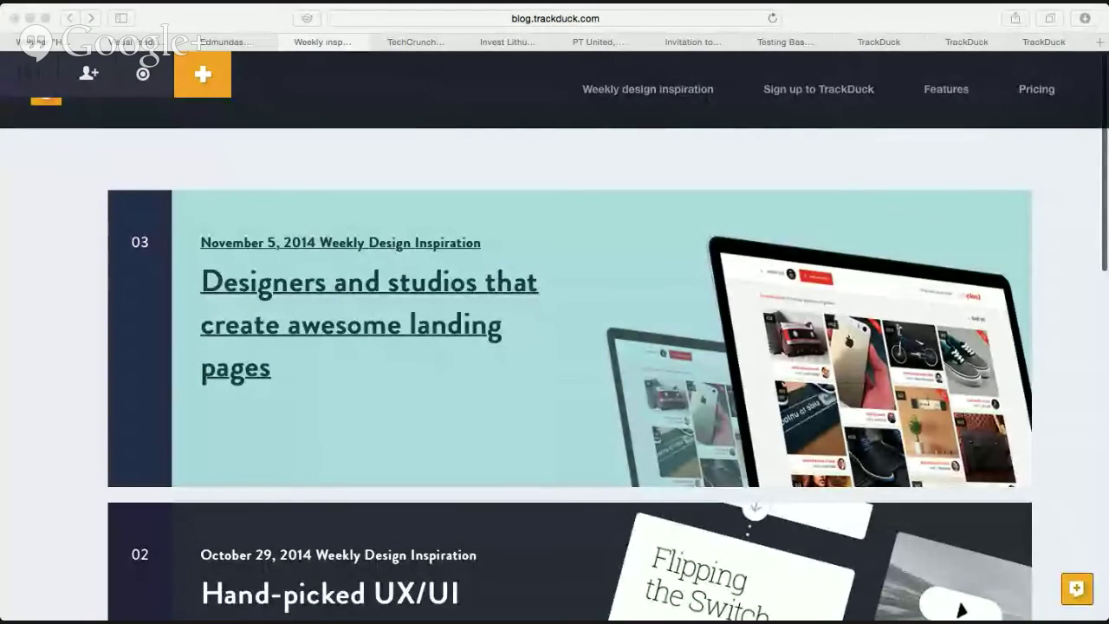
click(273, 290)
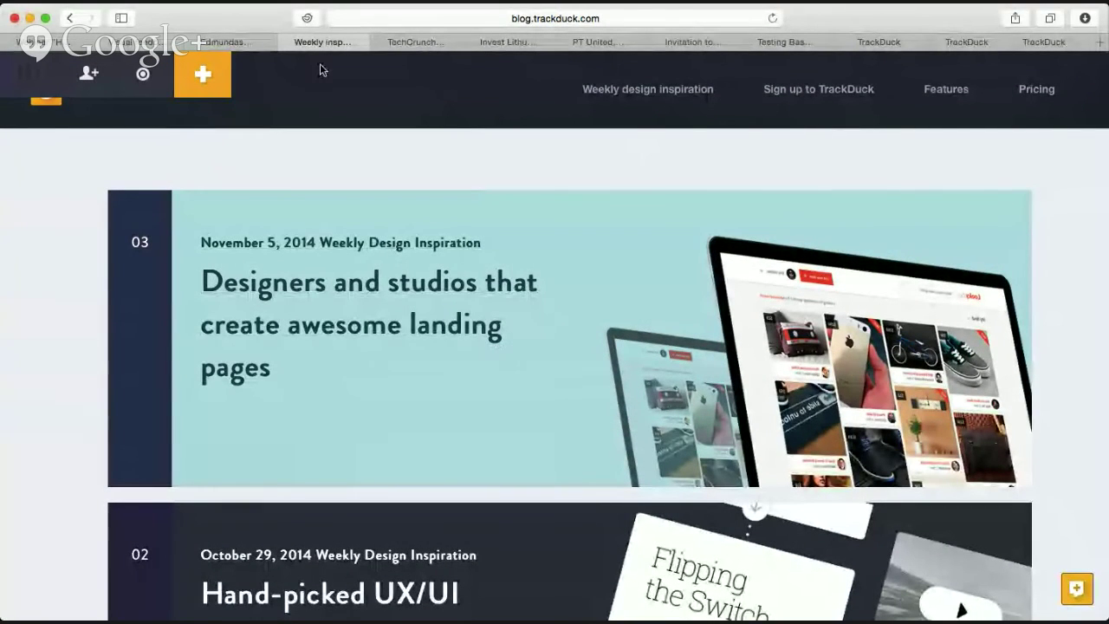
click(223, 43)
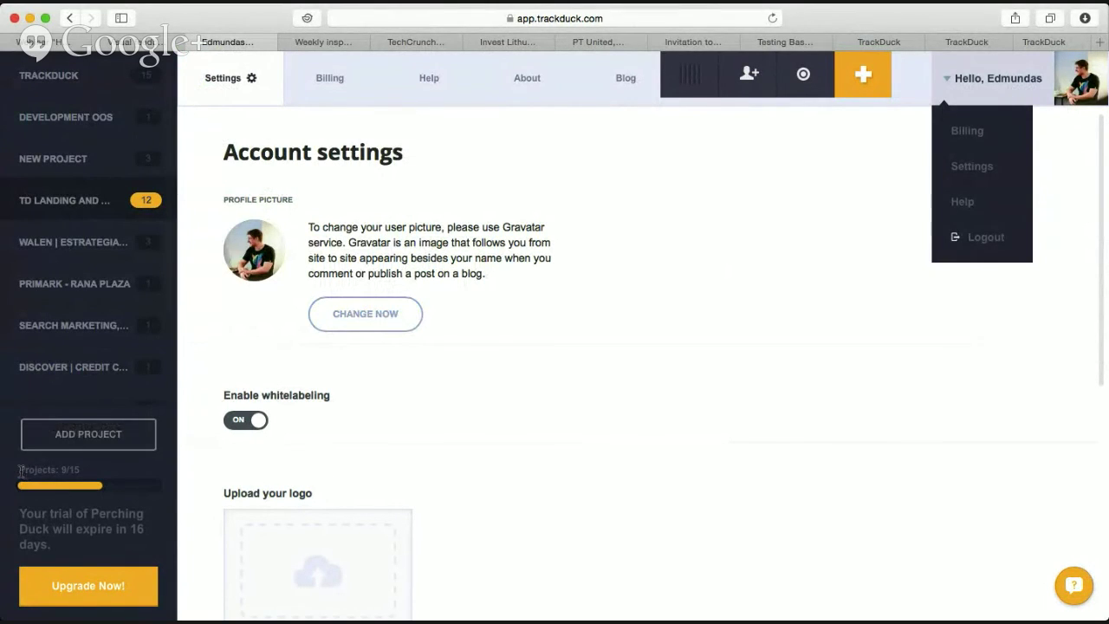
Check the 9/15 projects usage, then switch to the TrackDuck Visual Feedback home page tab.
mouse_move(12, 473)
mouse_down()
mouse_move(87, 476)
mouse_move(16, 473)
mouse_up()
click(83, 473)
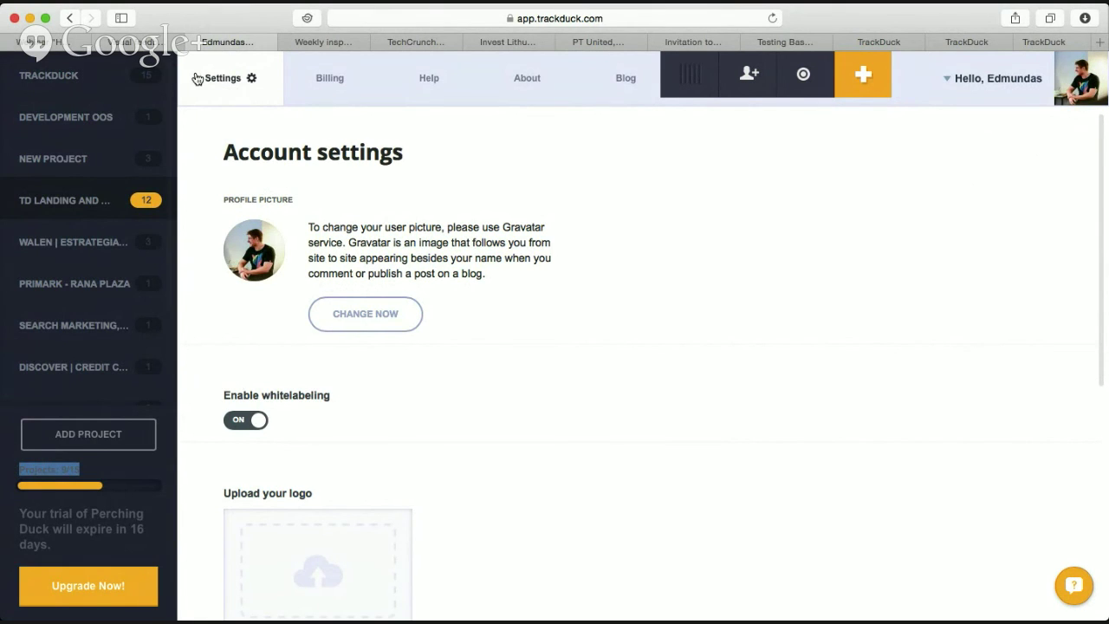
click(306, 42)
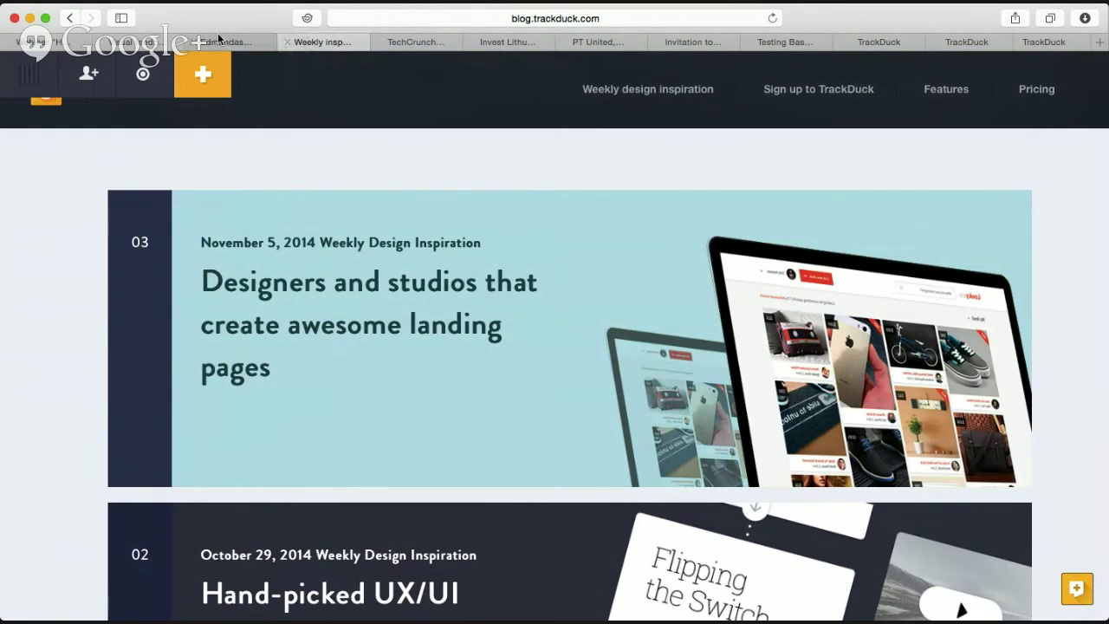
click(217, 39)
click(158, 43)
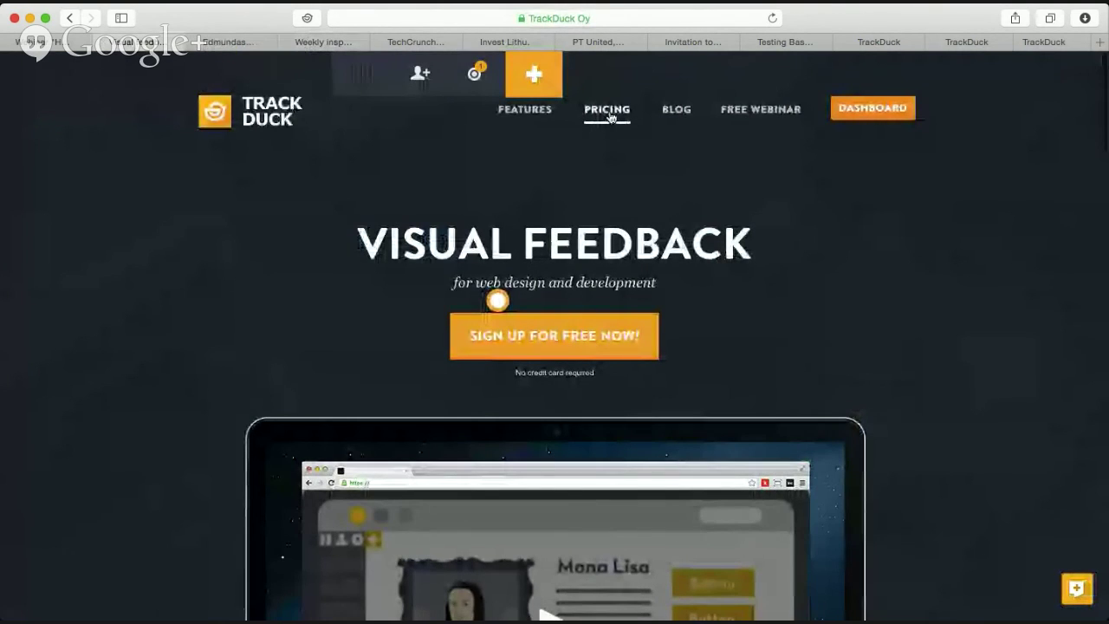
Go to TrackDuck's PRICING page and scroll down to the billing-period choices and plan table.
click(593, 131)
scroll(643, 280, down, 2)
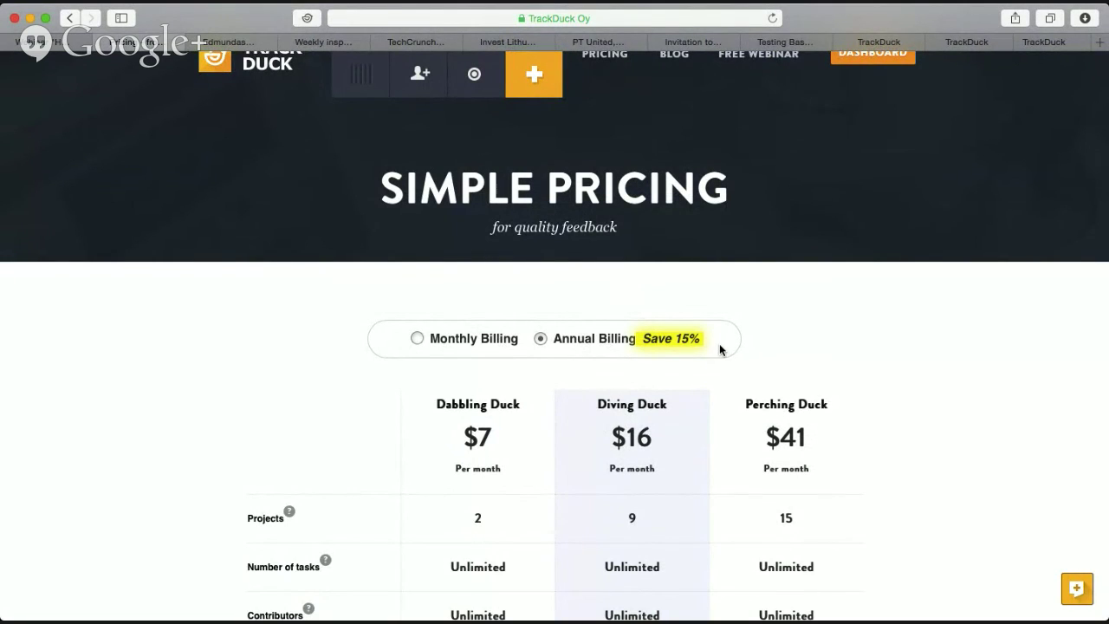
triple_click(584, 344)
click(580, 347)
Switch the plans to Monthly Billing so they show $9, $19 and $49 per month.
scroll(581, 349, down, 1)
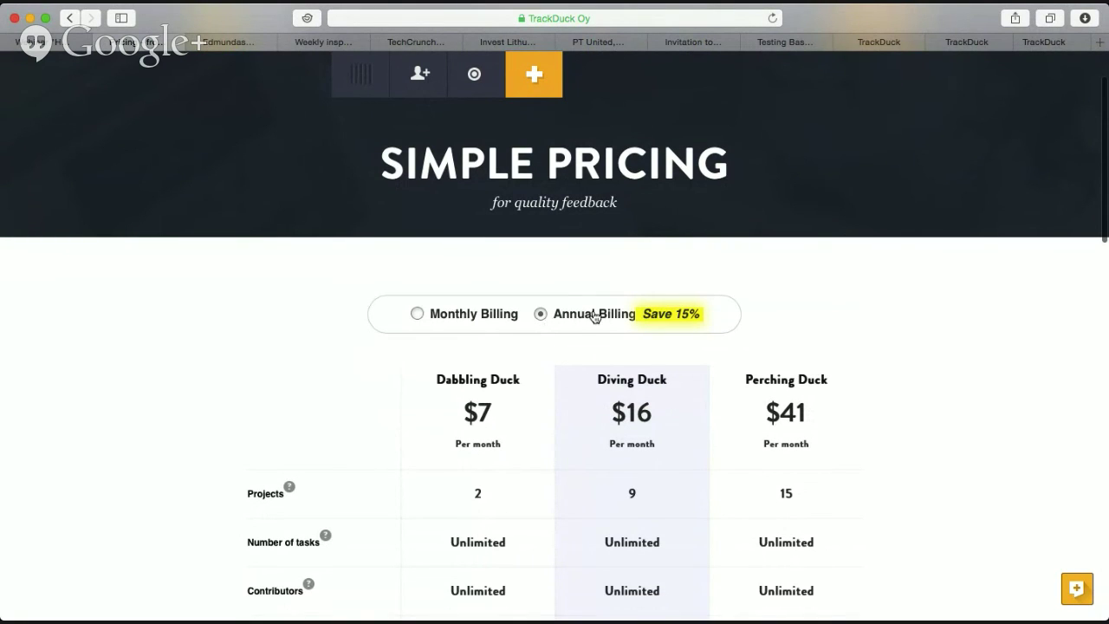
click(418, 315)
click(540, 316)
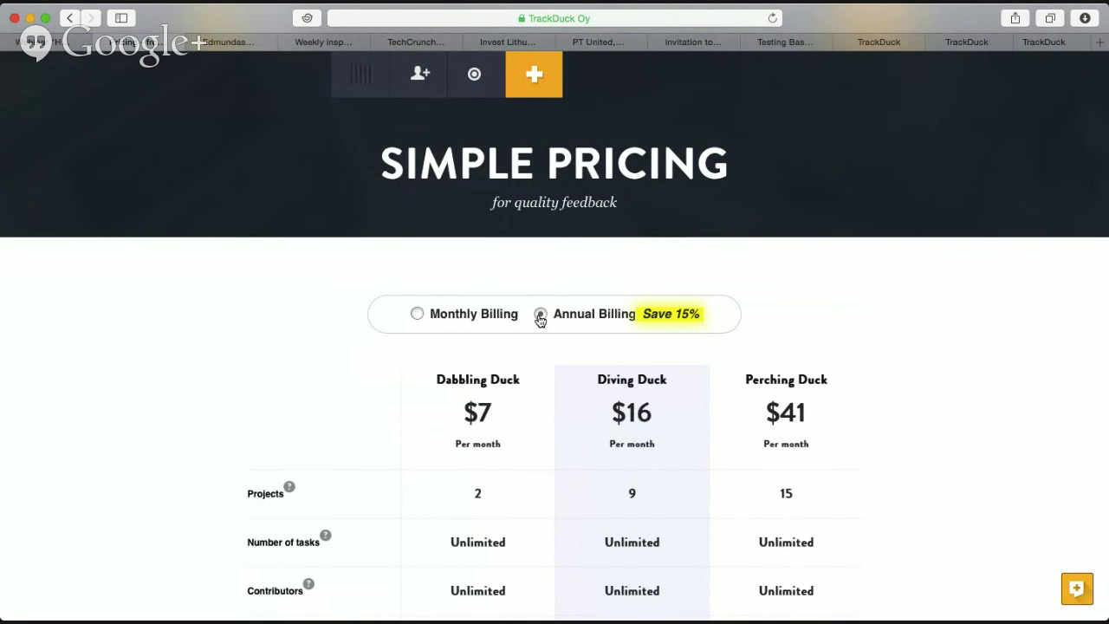
click(416, 315)
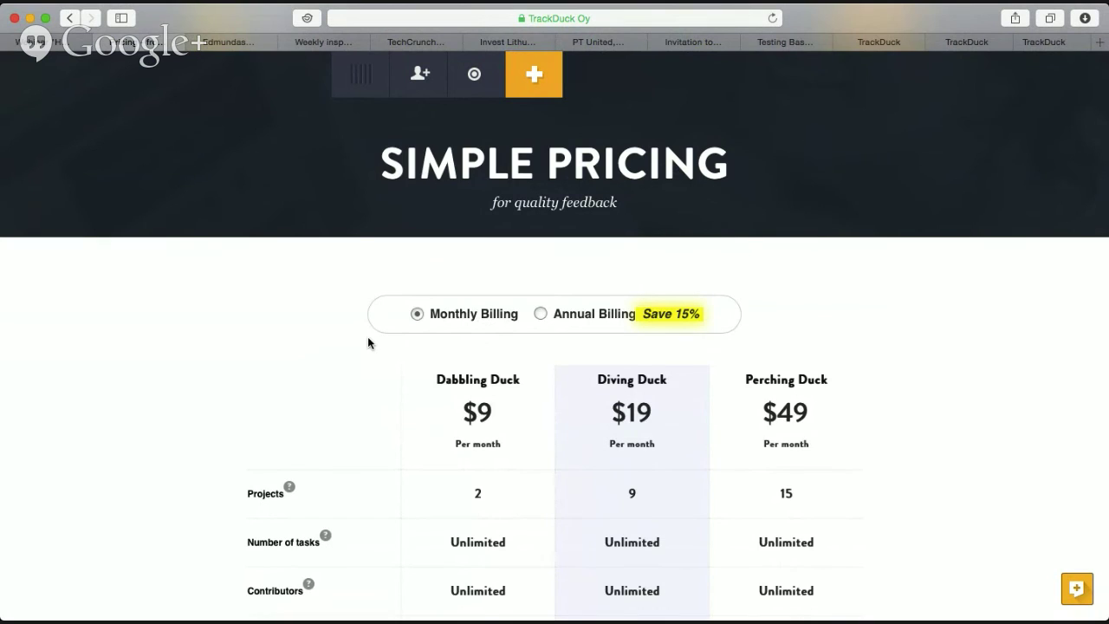
Compare plan prices, project limits 2, 9 and 15, and unlimited tasks and contributors.
scroll(369, 341, down, 5)
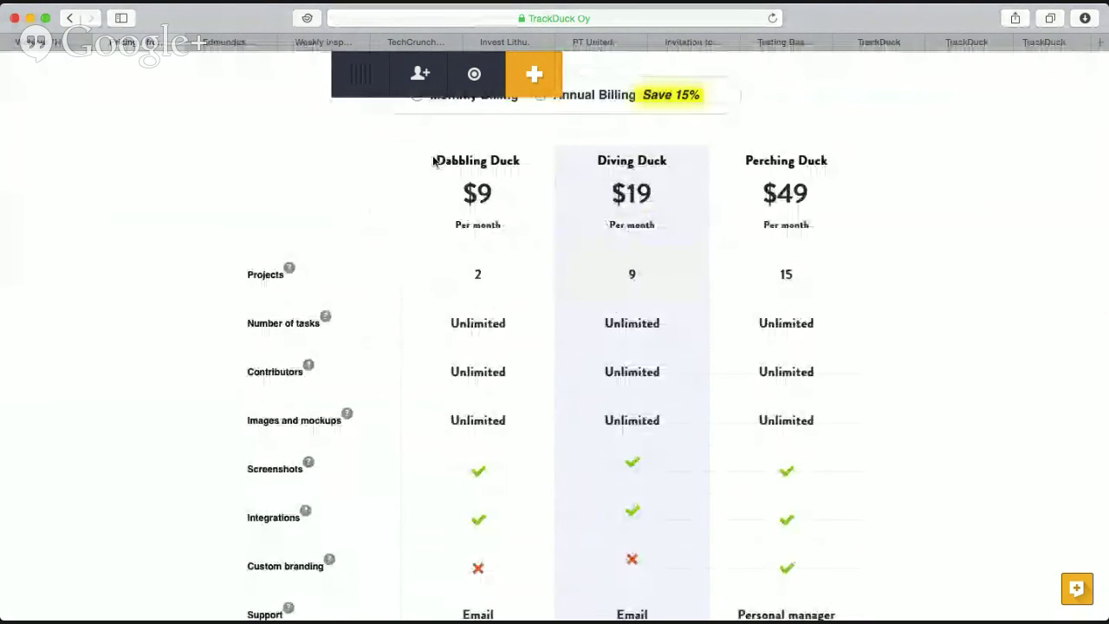
drag(434, 161, 831, 208)
click(837, 223)
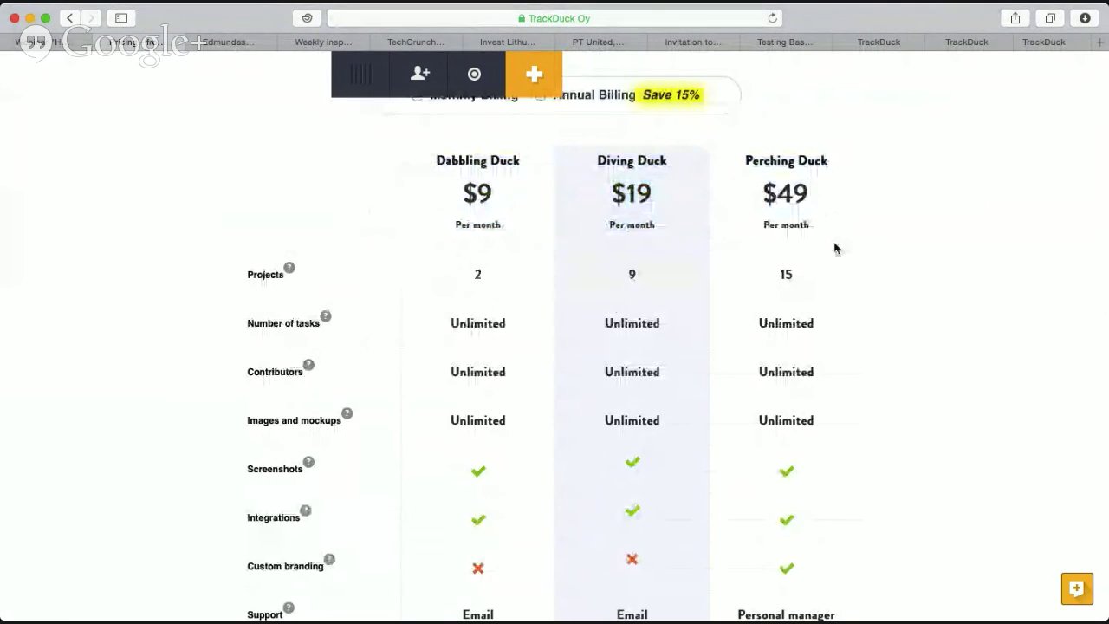
scroll(832, 243, down, 1)
drag(465, 252, 818, 256)
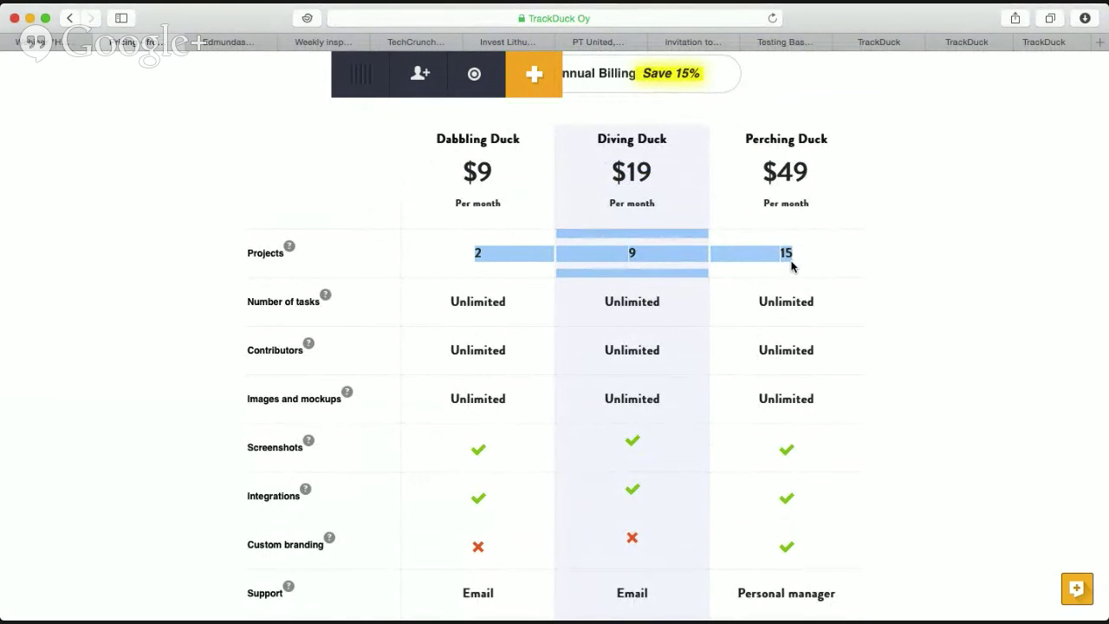
click(839, 265)
scroll(837, 263, down, 2)
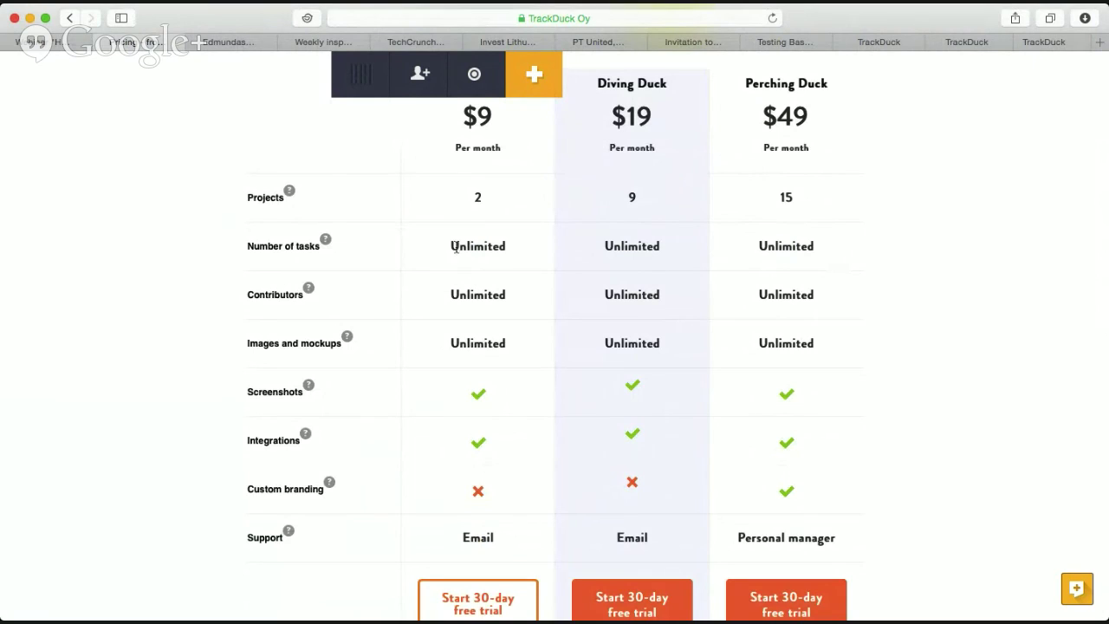
drag(457, 249, 876, 359)
click(884, 363)
scroll(835, 379, down, 3)
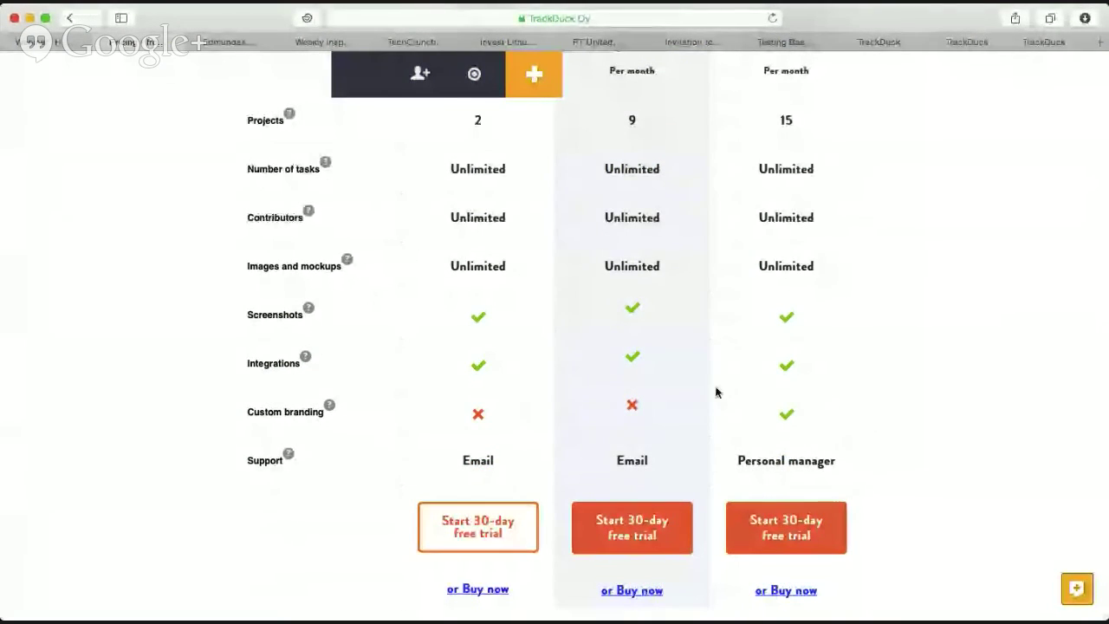
scroll(719, 389, up, 9)
scroll(724, 389, up, 4)
drag(755, 372, 831, 417)
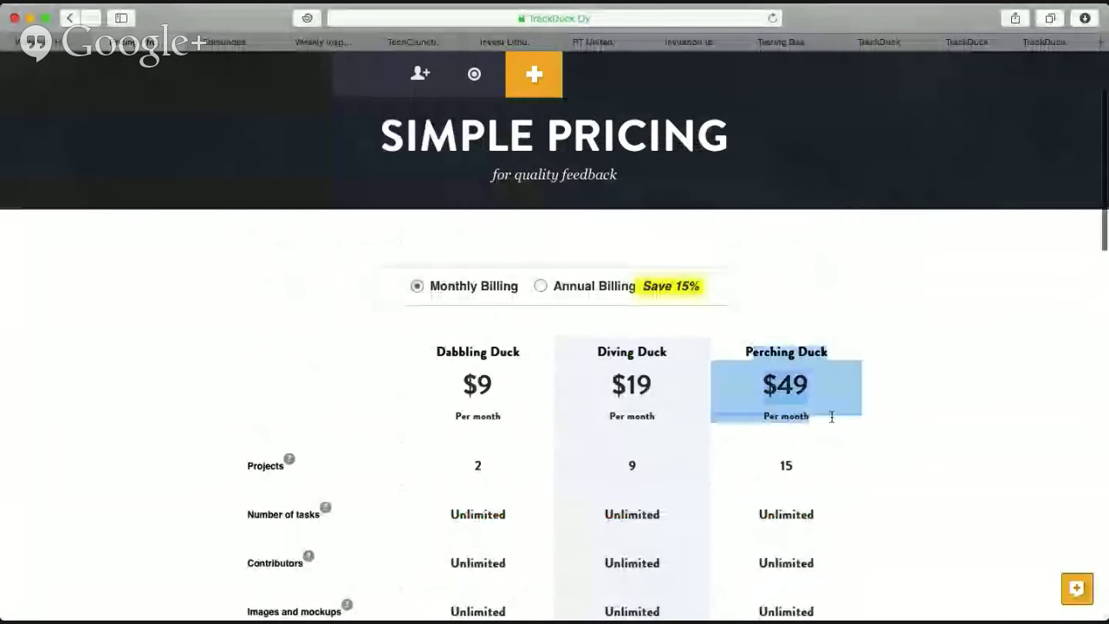
scroll(831, 416, down, 9)
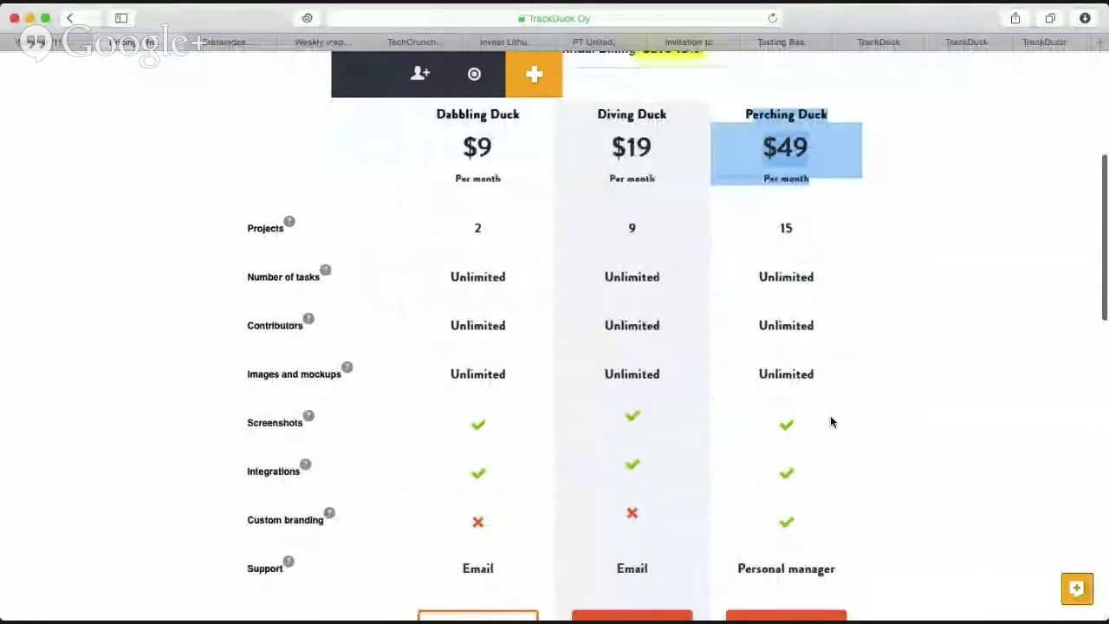
scroll(830, 415, down, 5)
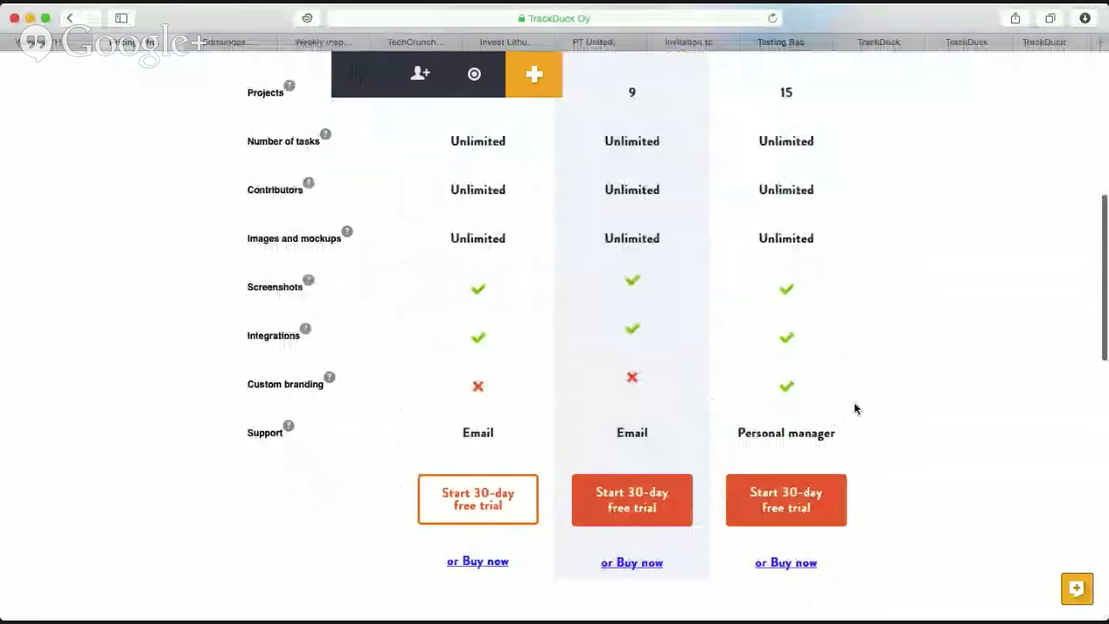
scroll(854, 409, down, 3)
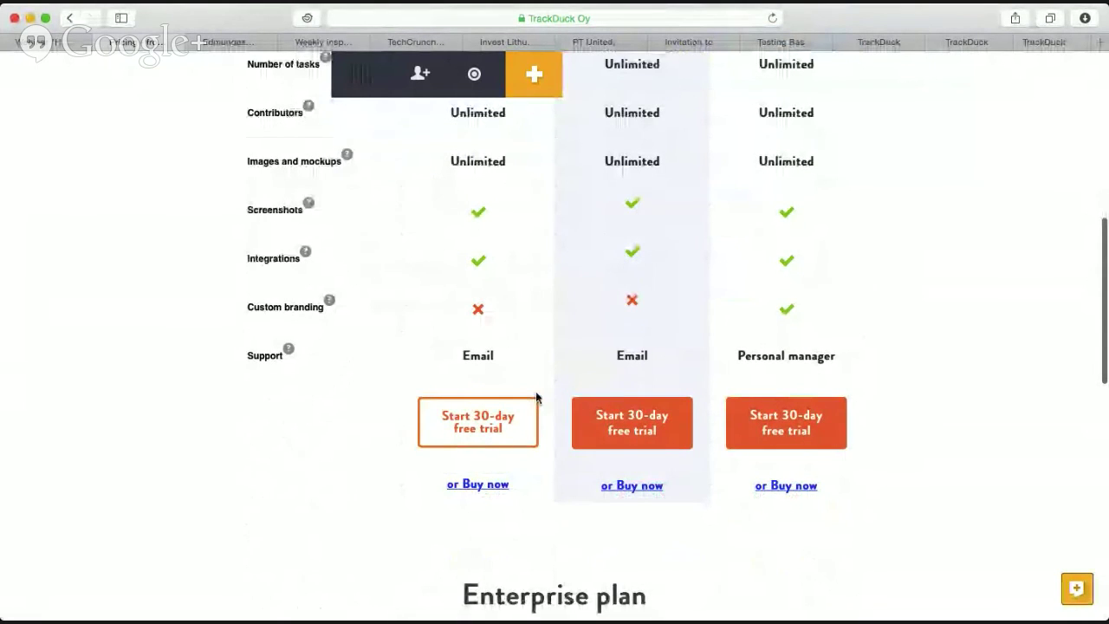
scroll(563, 463, down, 3)
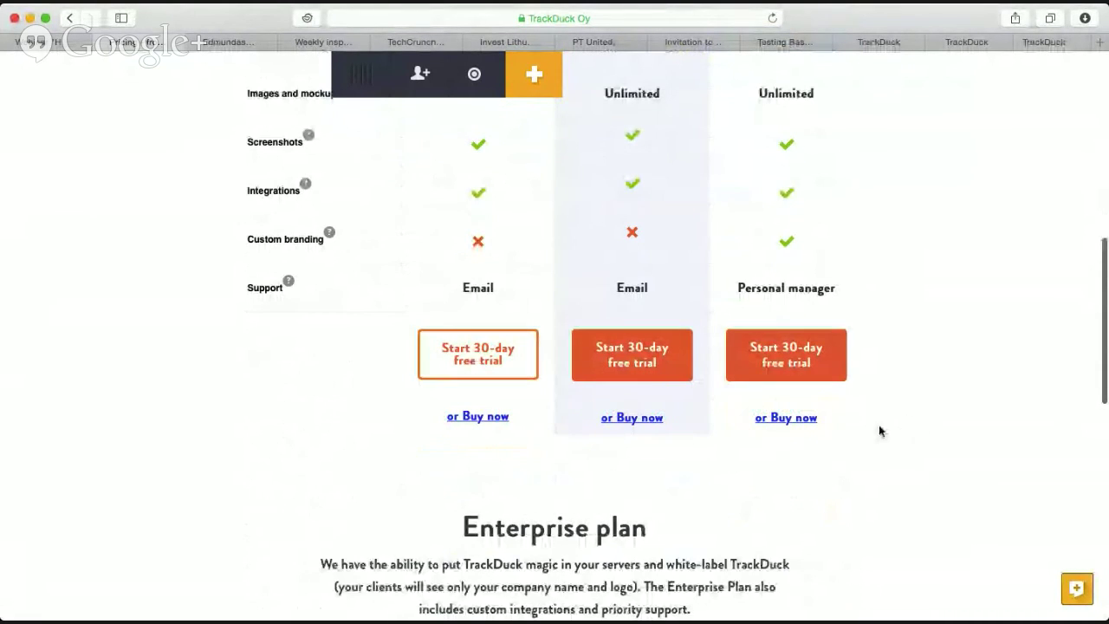
scroll(872, 429, down, 3)
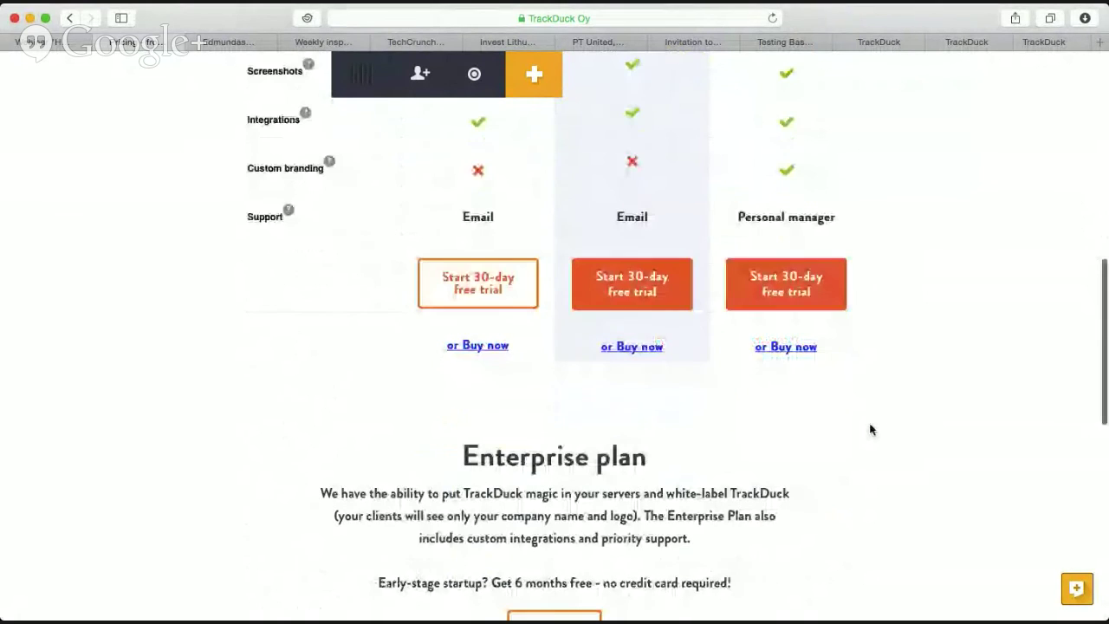
scroll(719, 414, down, 3)
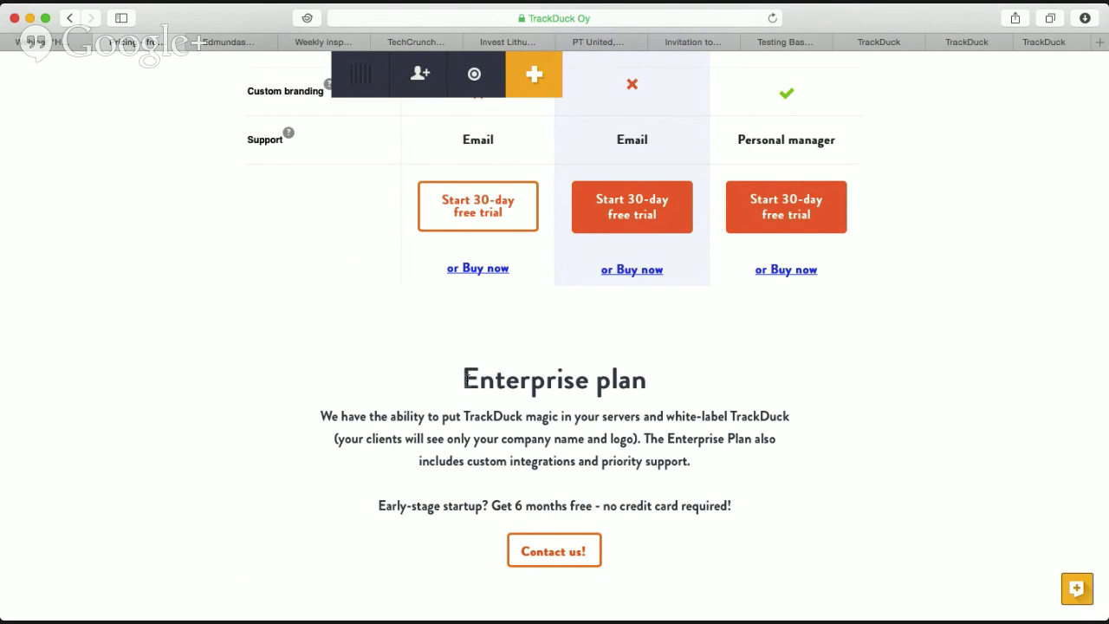
drag(378, 507, 788, 500)
click(774, 511)
scroll(540, 498, up, 10)
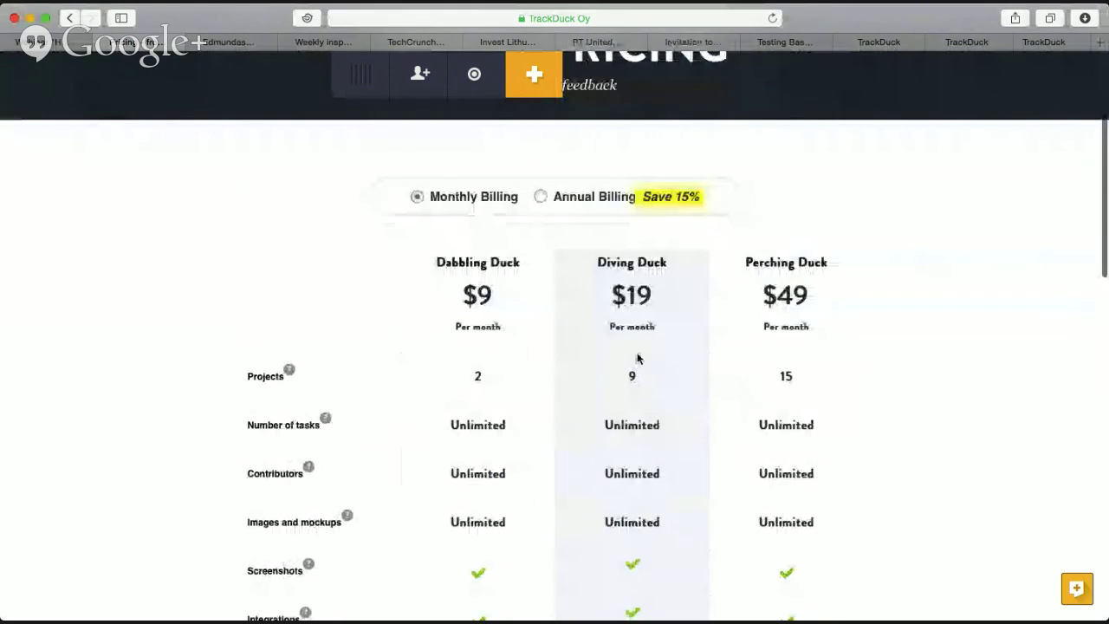
scroll(638, 358, down, 1)
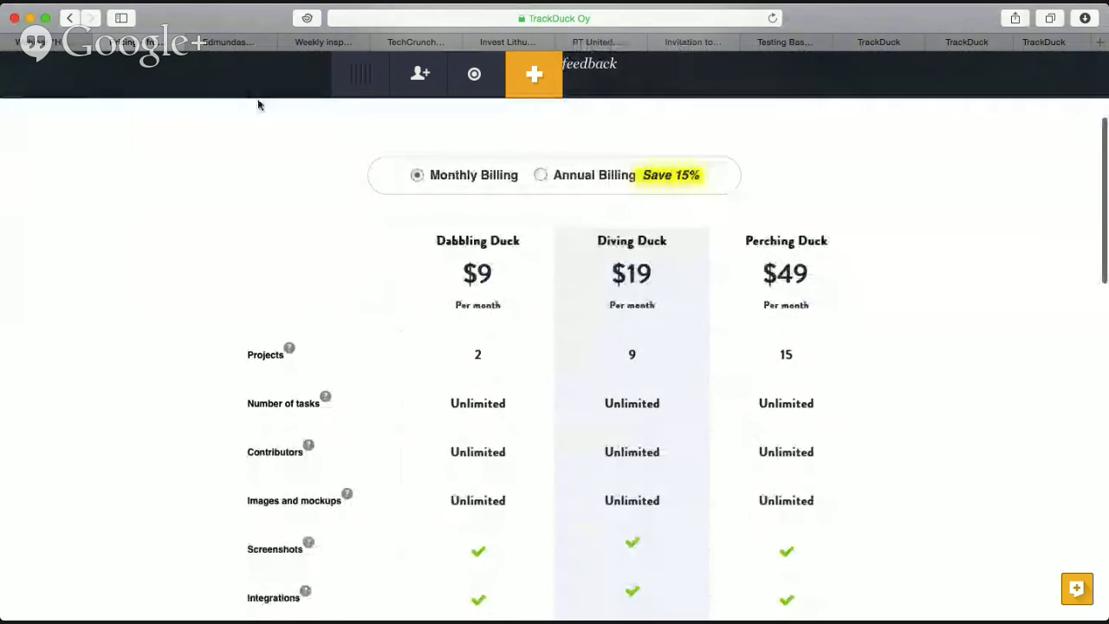
Open the Billing page from the account menu in the TrackDuck tab, showing yearly plan prices.
click(214, 43)
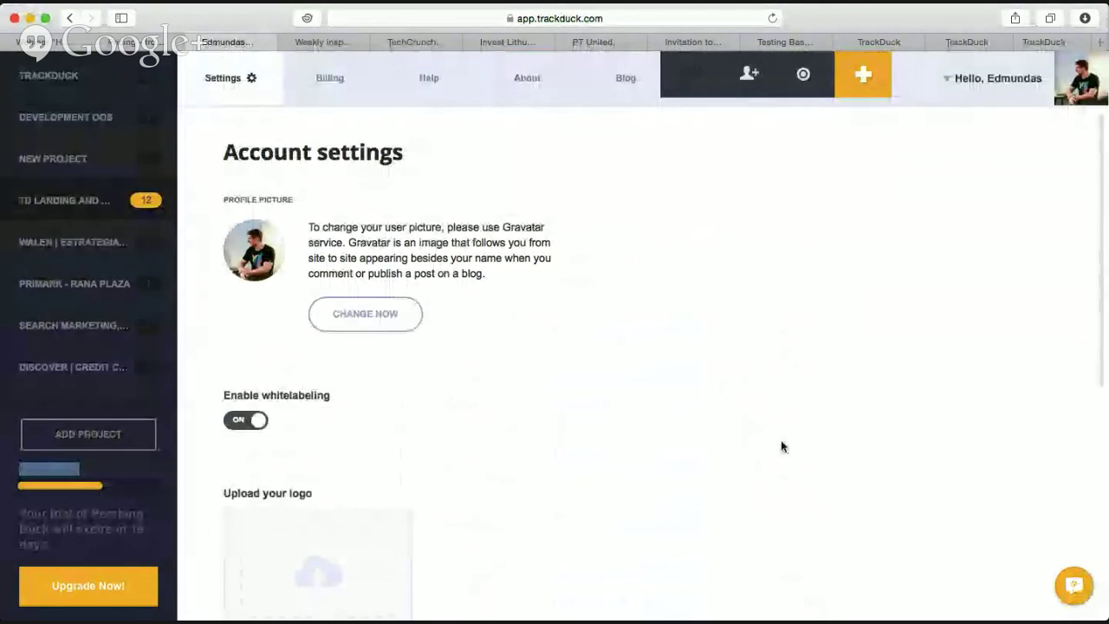
click(977, 87)
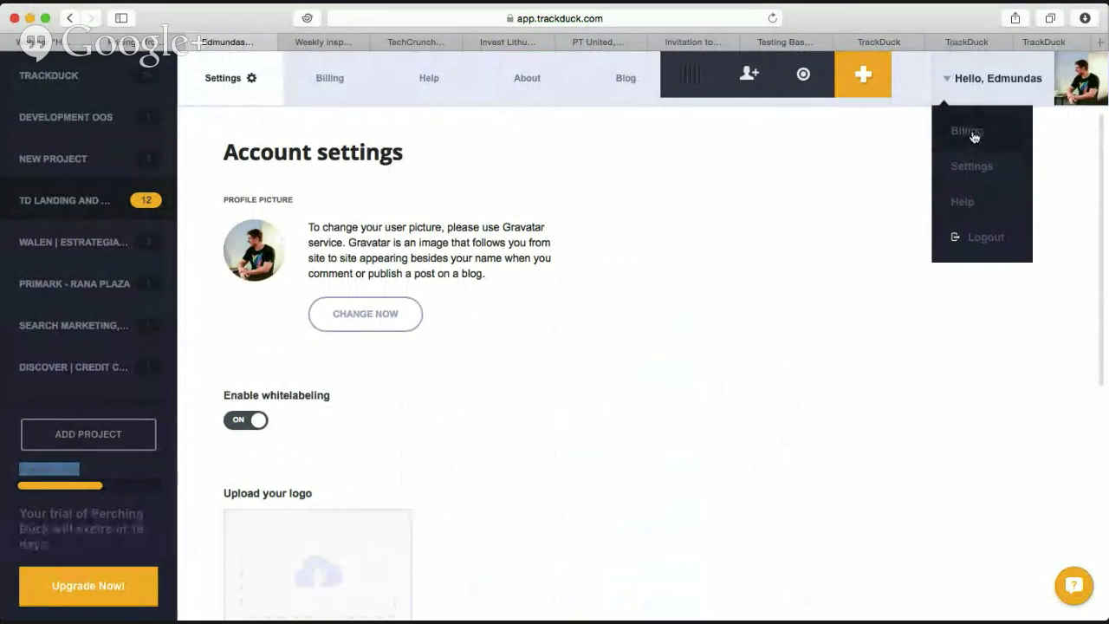
click(974, 134)
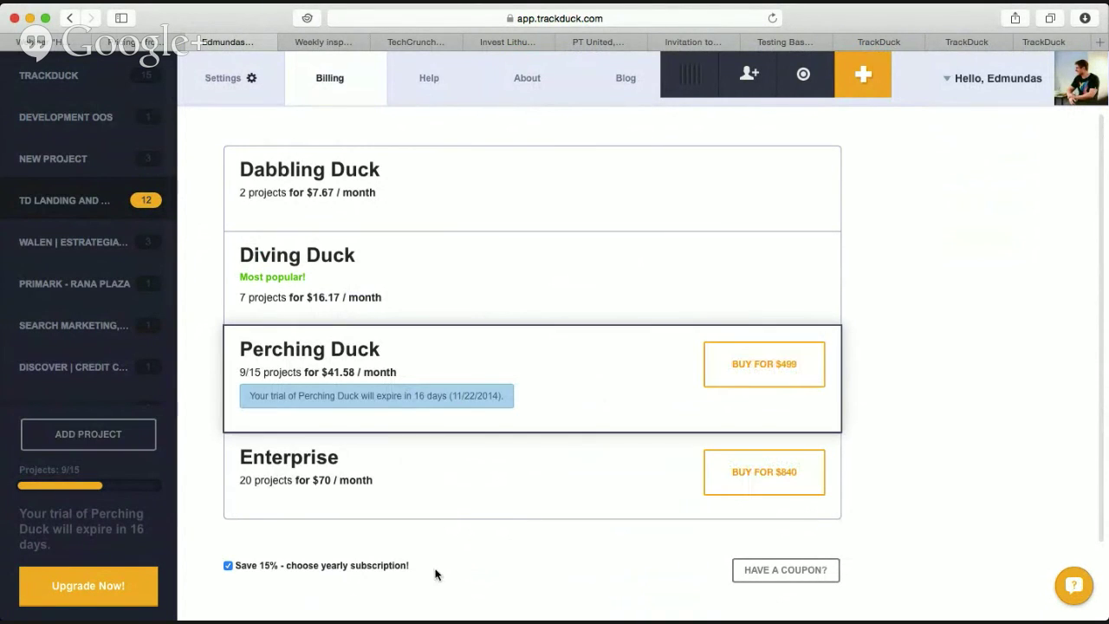
Uncheck 'Save 15% - choose yearly subscription!' so plans show $9, $19, $49 and $70 monthly.
click(228, 567)
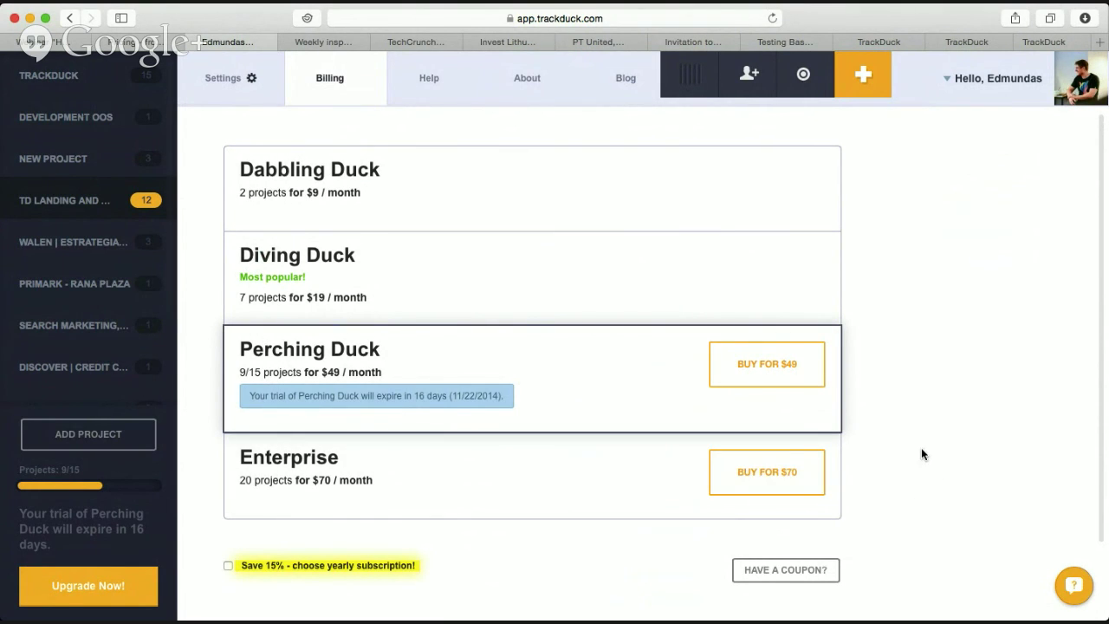
scroll(921, 447, down, 2)
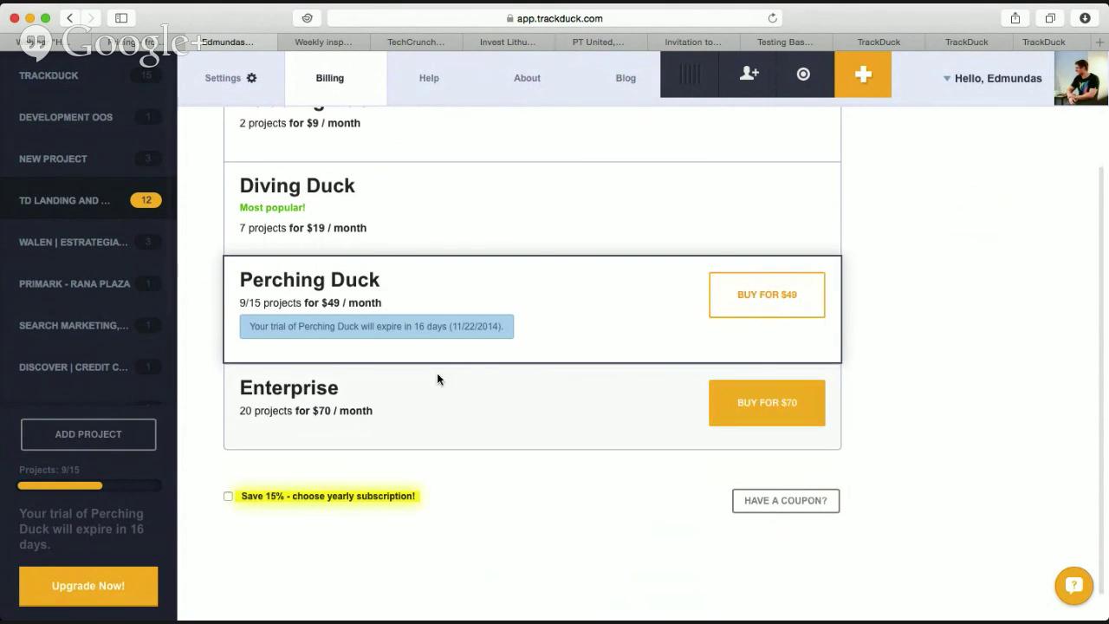
scroll(437, 413, up, 2)
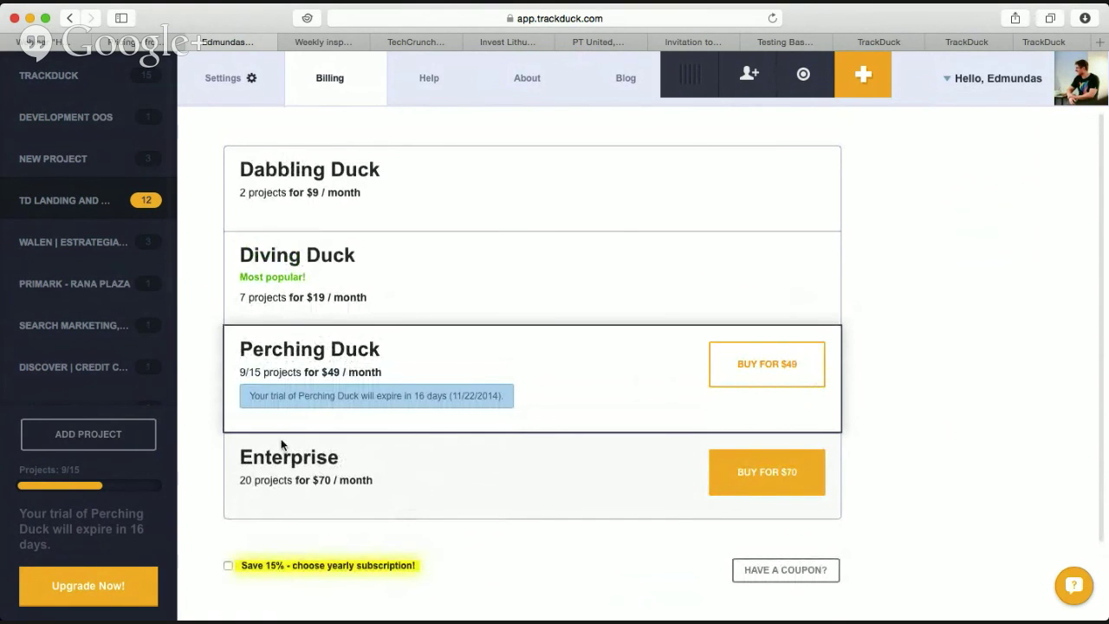
drag(371, 482, 234, 459)
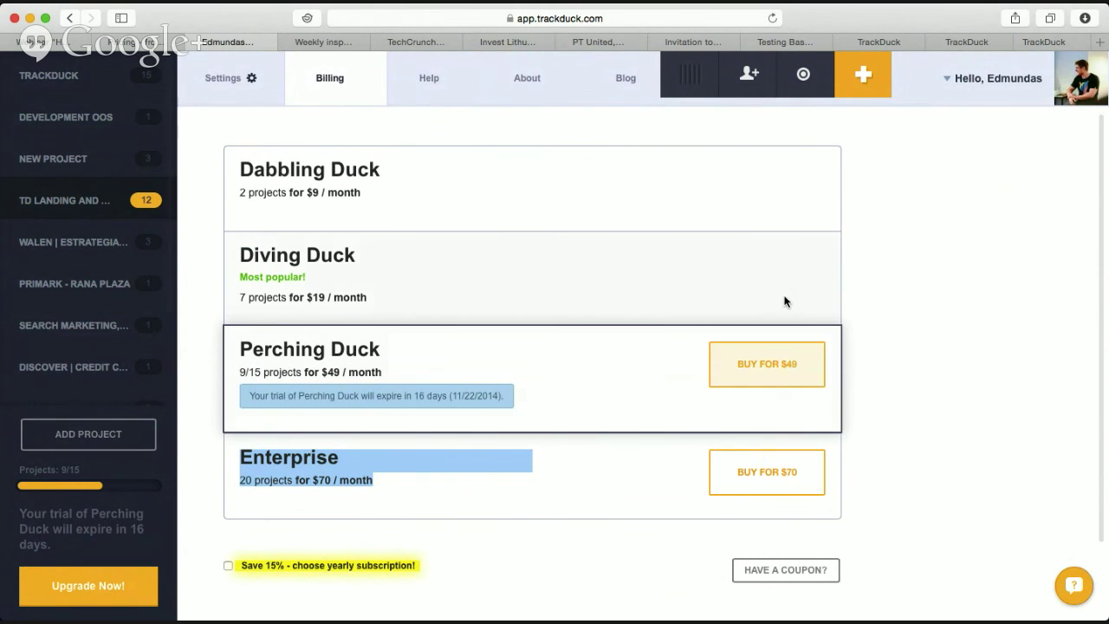
scroll(858, 387, down, 2)
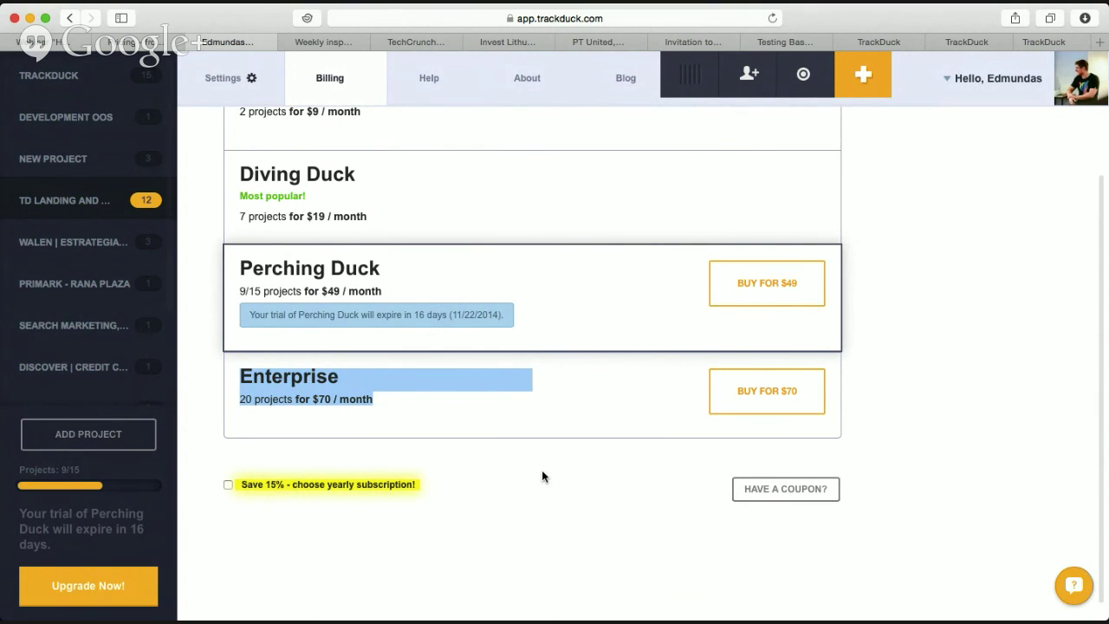
scroll(537, 468, down, 2)
scroll(534, 464, up, 5)
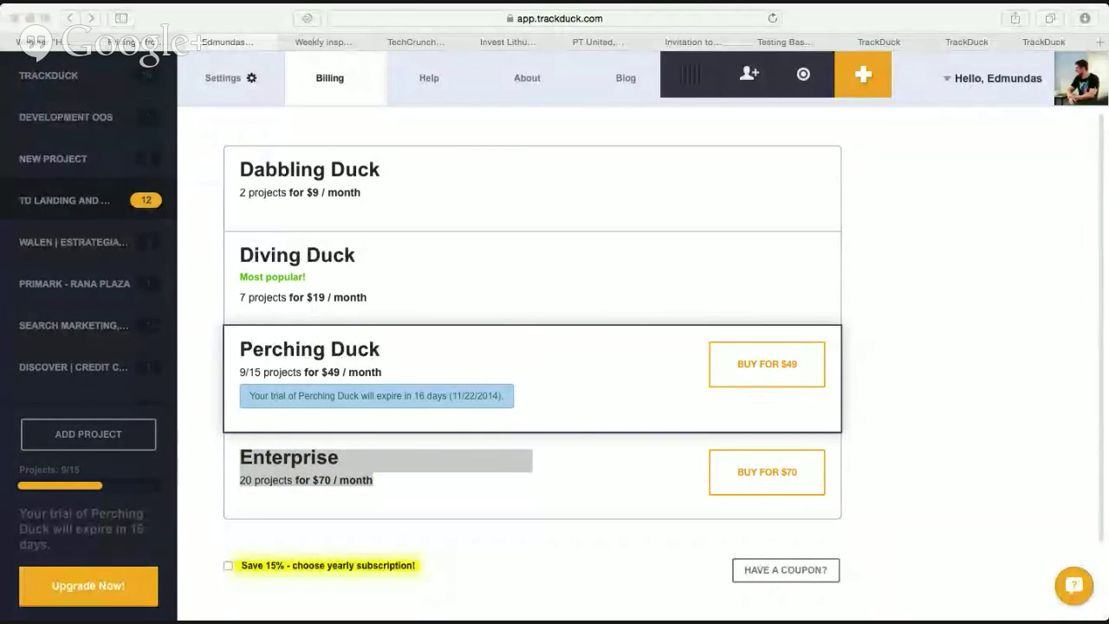
click(1075, 317)
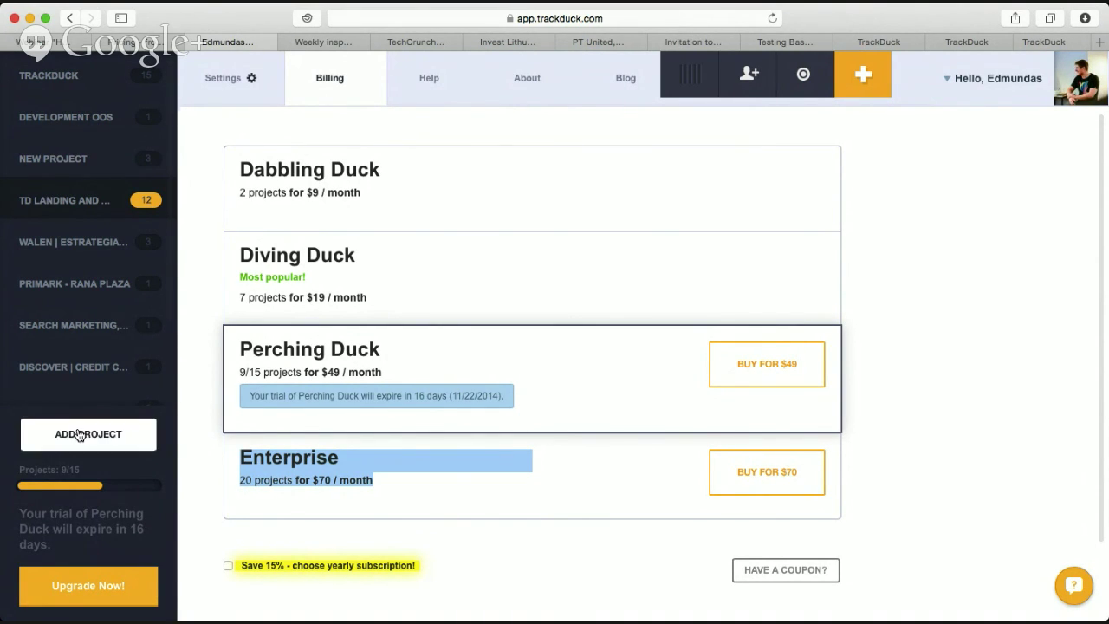
Open the empty new-project form with ADD PROJECT in the left sidebar.
click(137, 425)
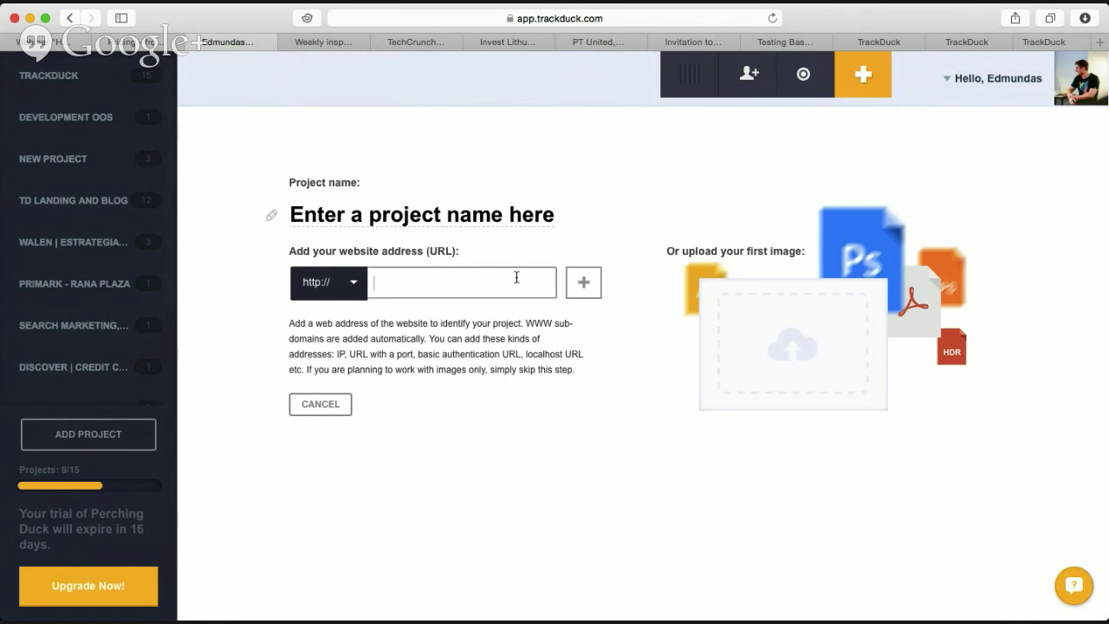
Load thenextweb.com in a new Safari tab from the address-bar suggestion.
mouse_move(1101, 63)
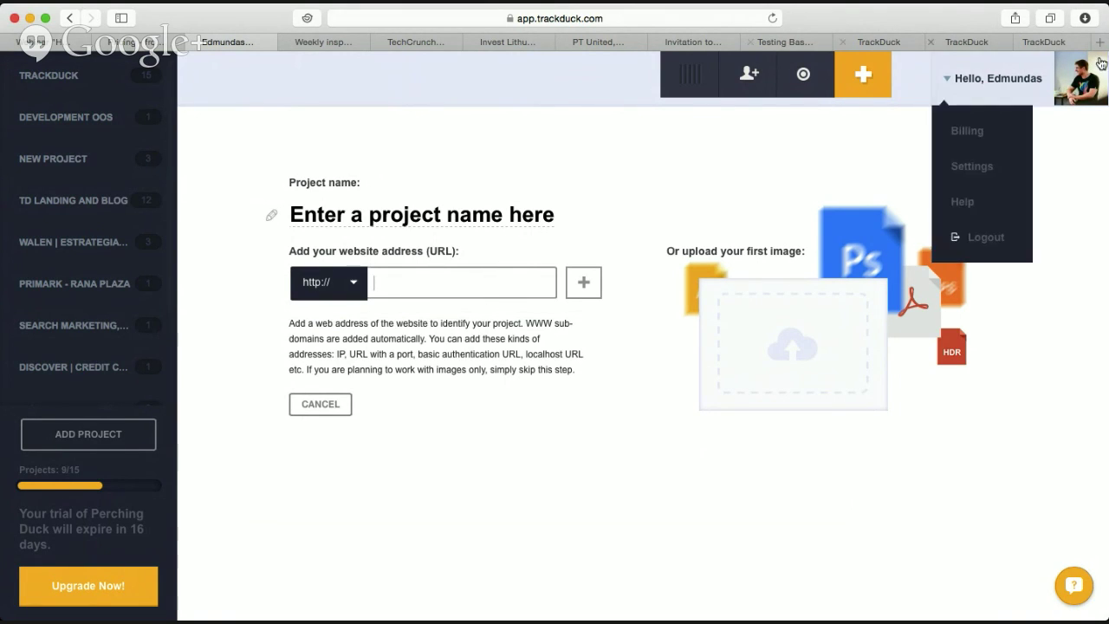
key(super+t)
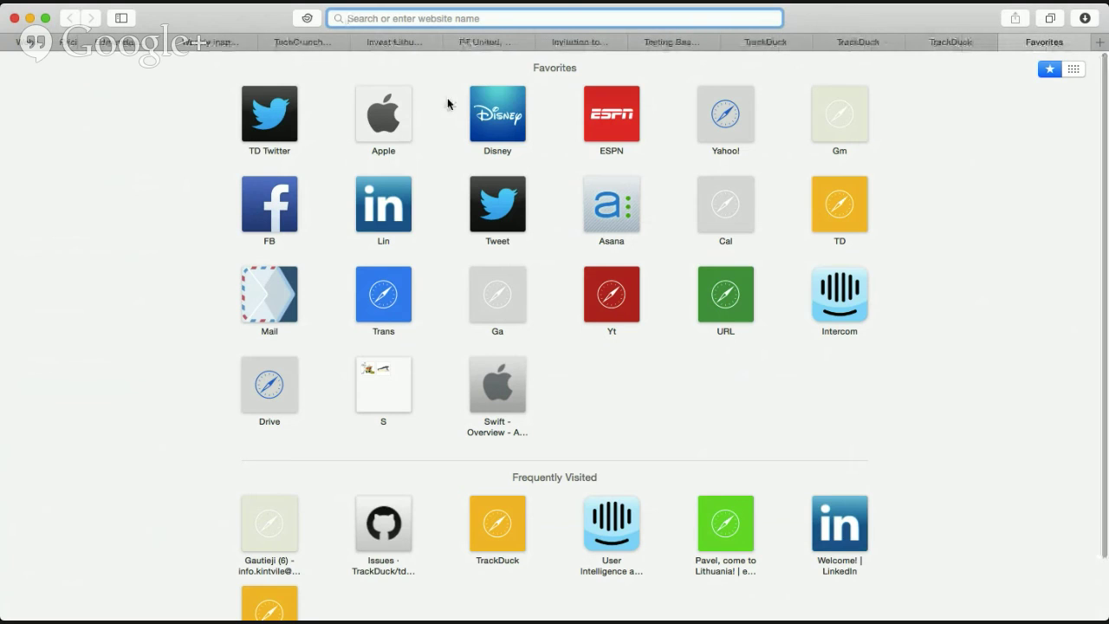
text(thep)
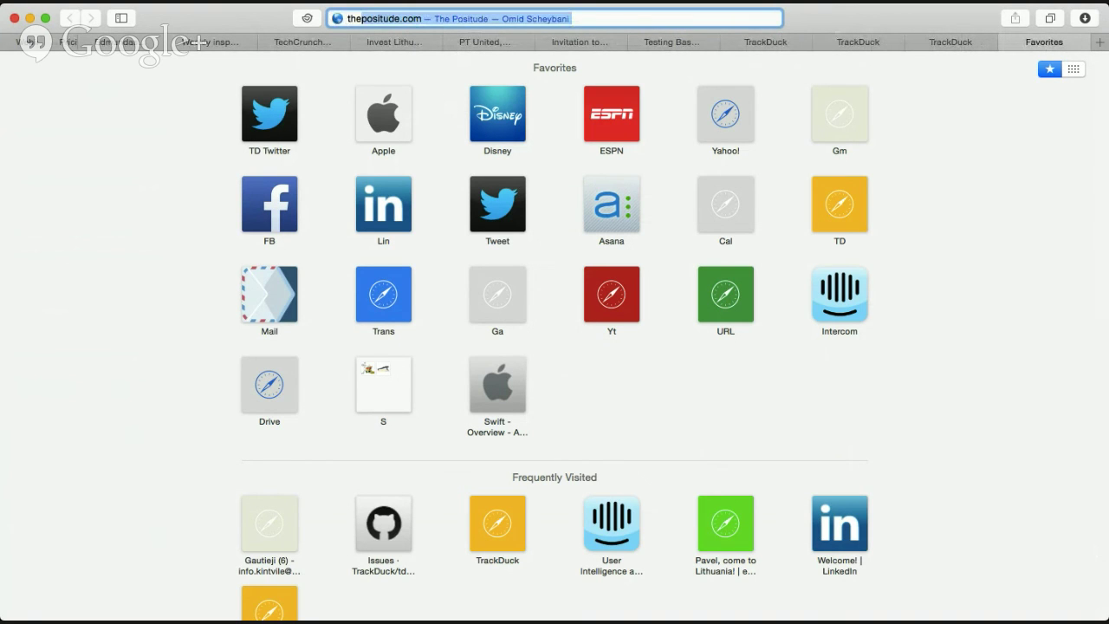
key(BackSpace)
text(nextweb)
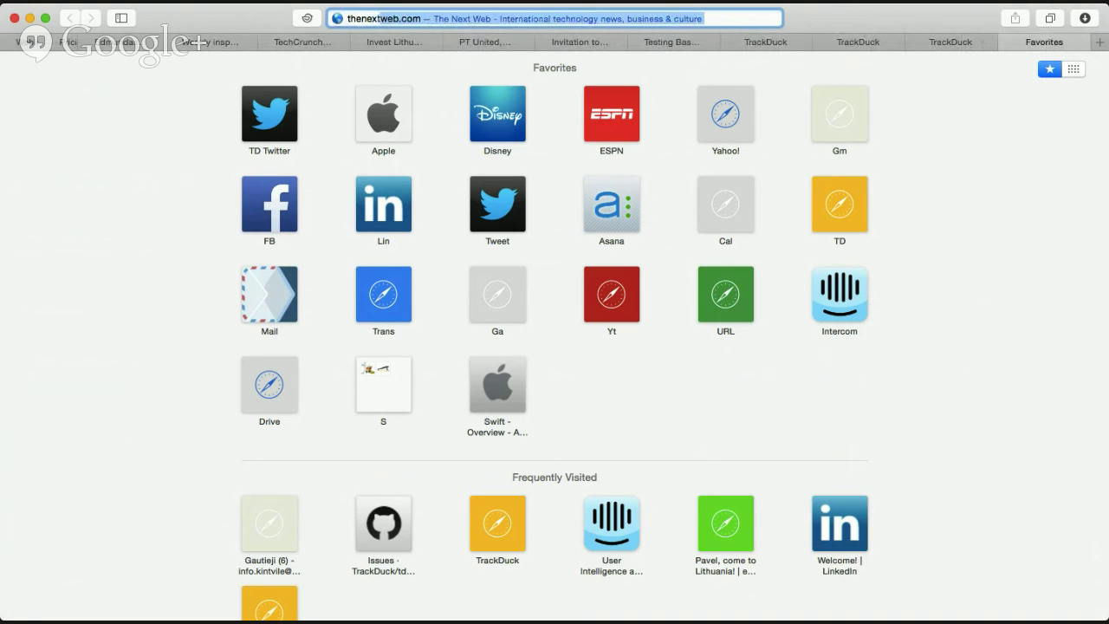
key(Return)
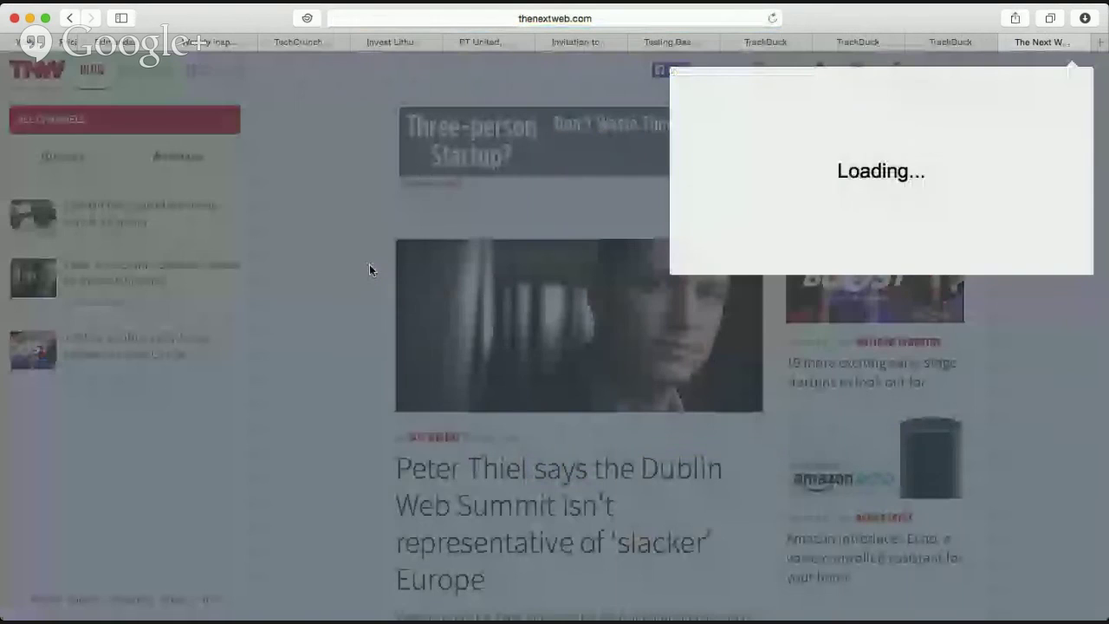
Activate TrackDuck on thenextweb.com and pin a 'test' comment to the page's intro text area.
click(1032, 219)
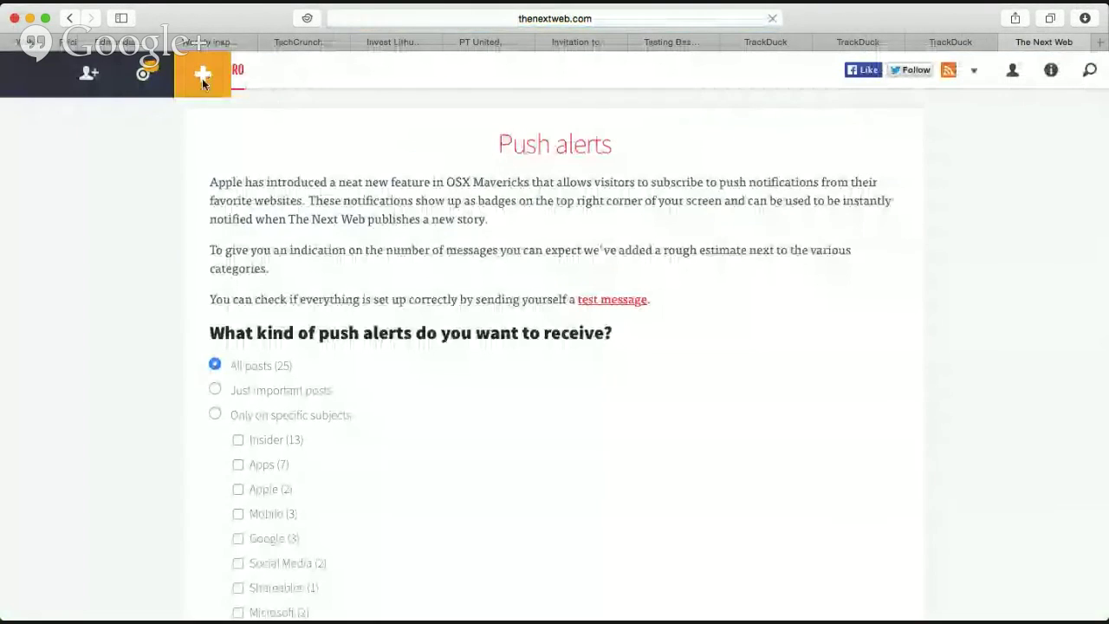
click(201, 77)
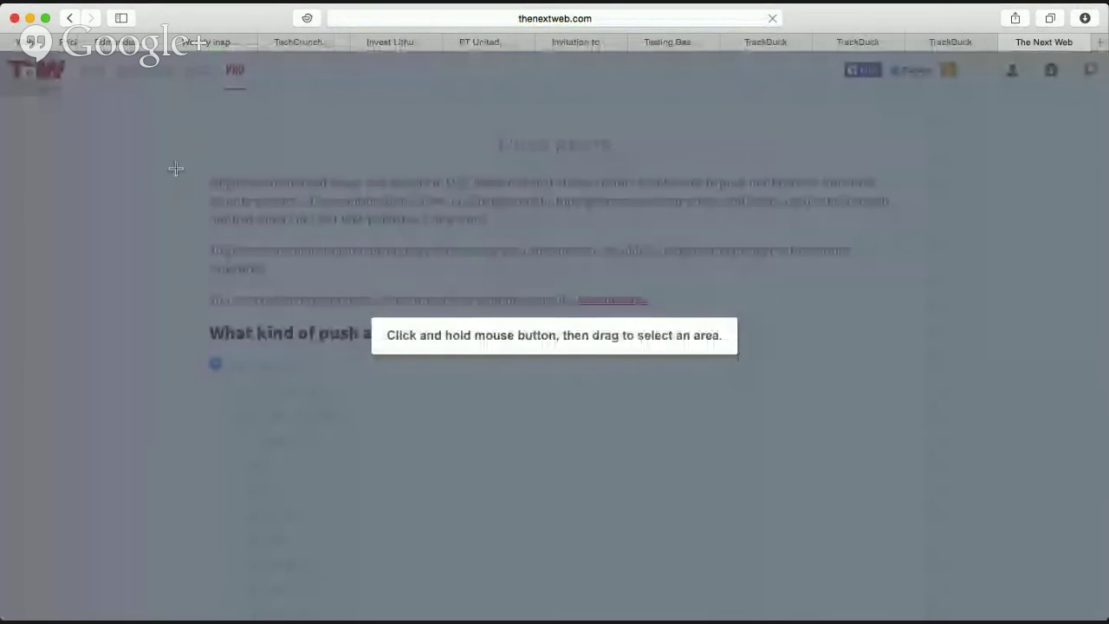
drag(177, 169, 570, 302)
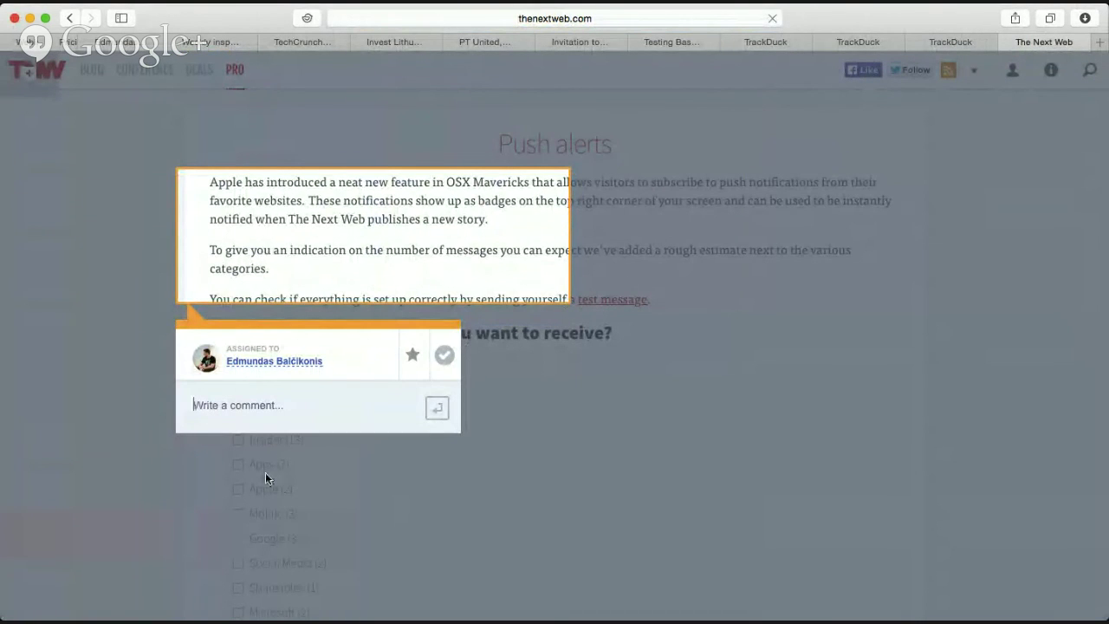
text(test)
key(Return)
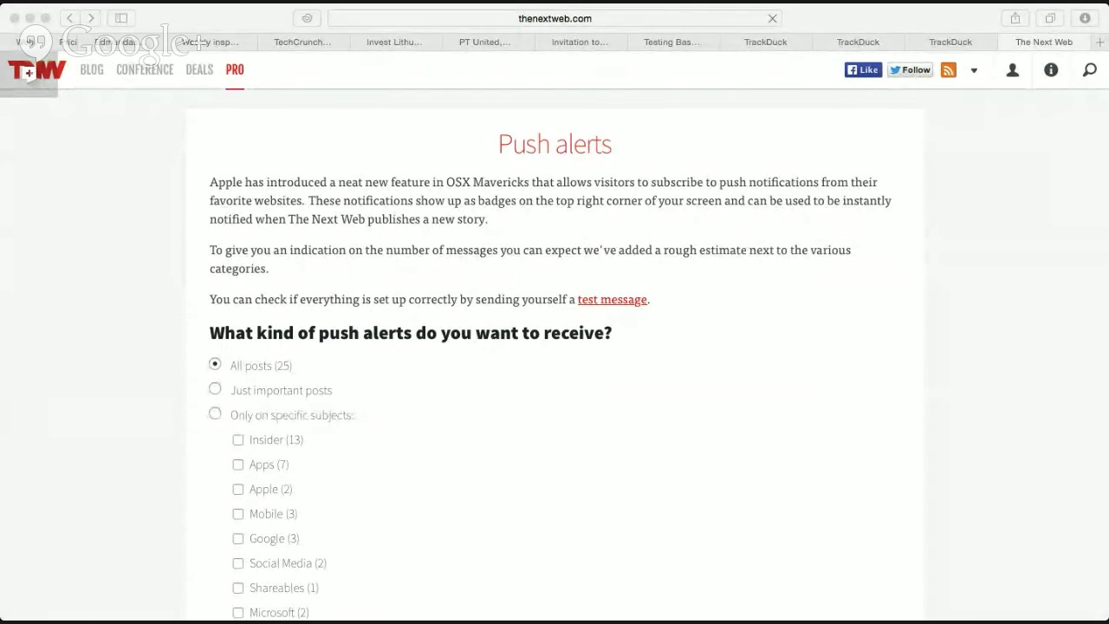
click(12, 141)
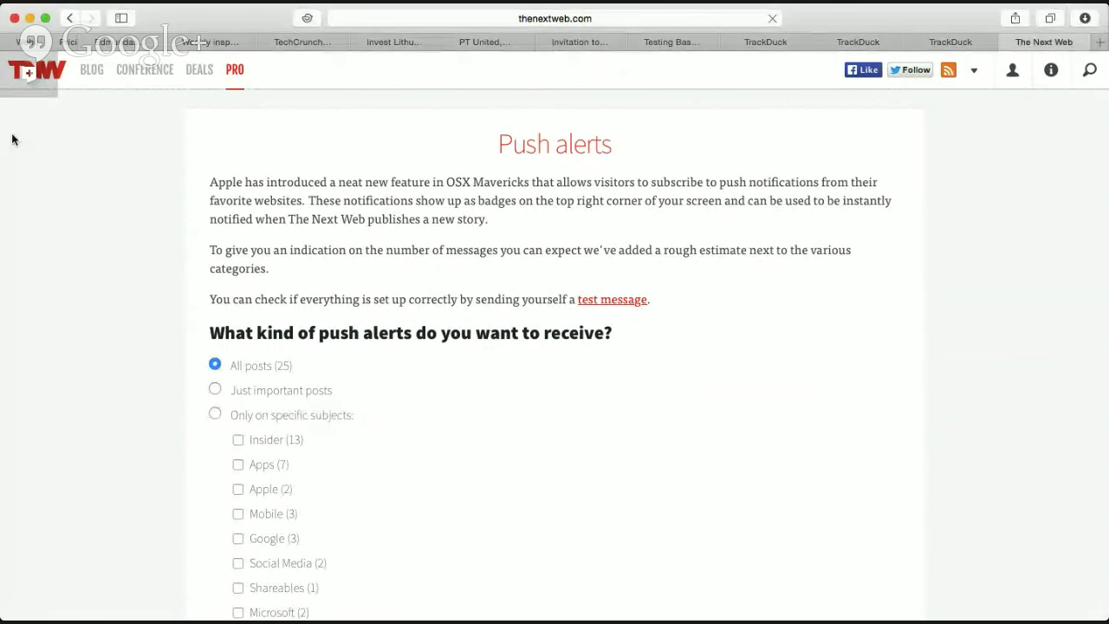
click(39, 43)
Scroll through the 'How to use TrackDuck like a Pro' webinar event page and back up.
scroll(594, 364, down, 5)
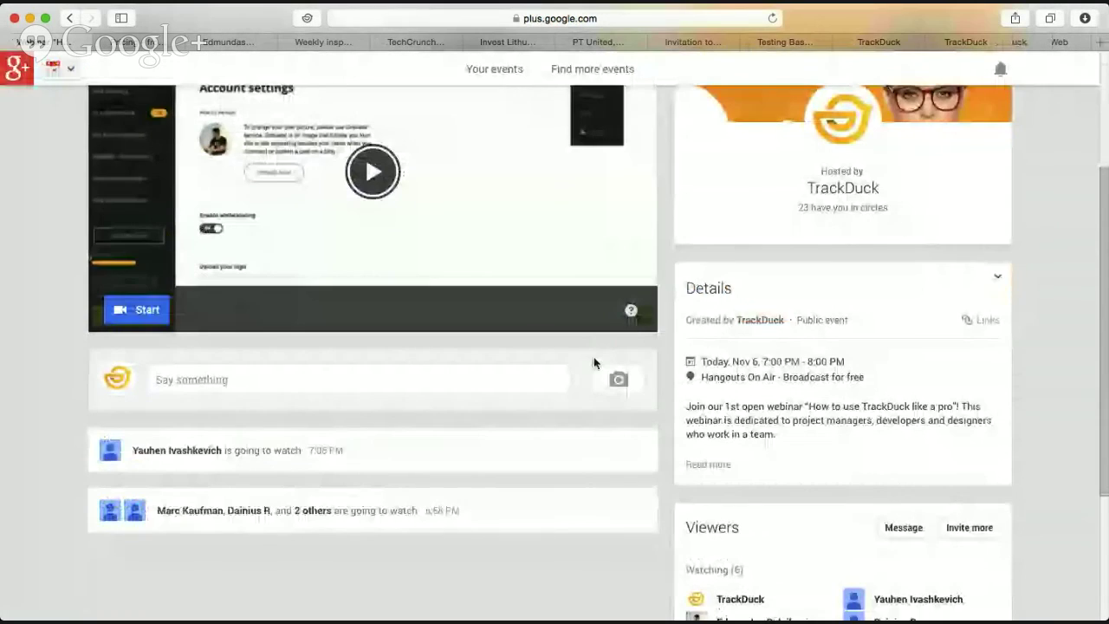
scroll(570, 382, up, 6)
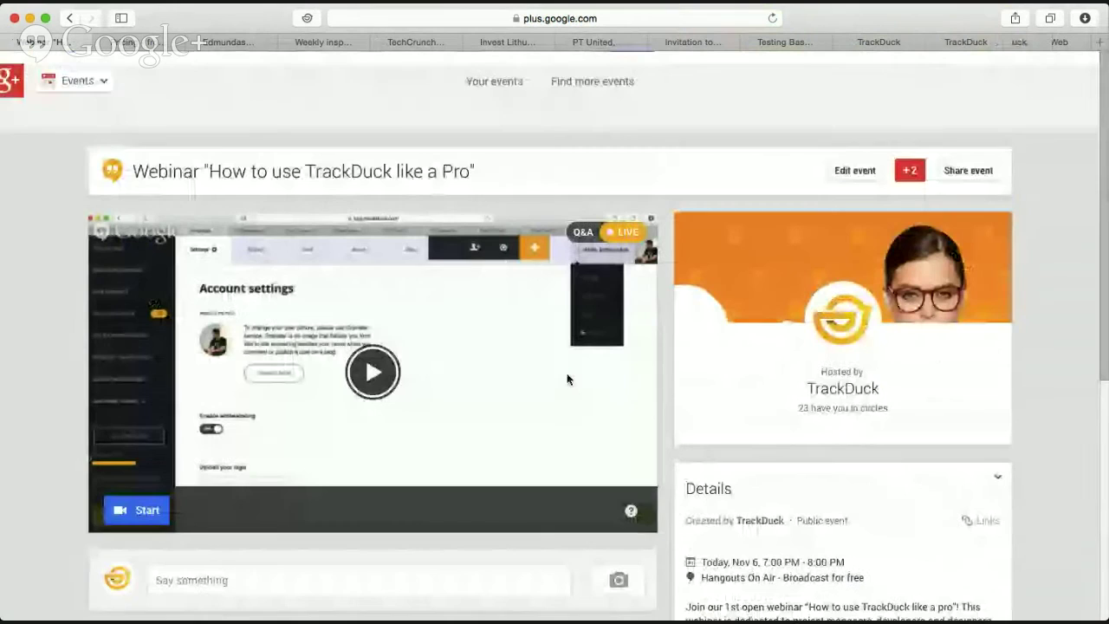
scroll(568, 382, down, 5)
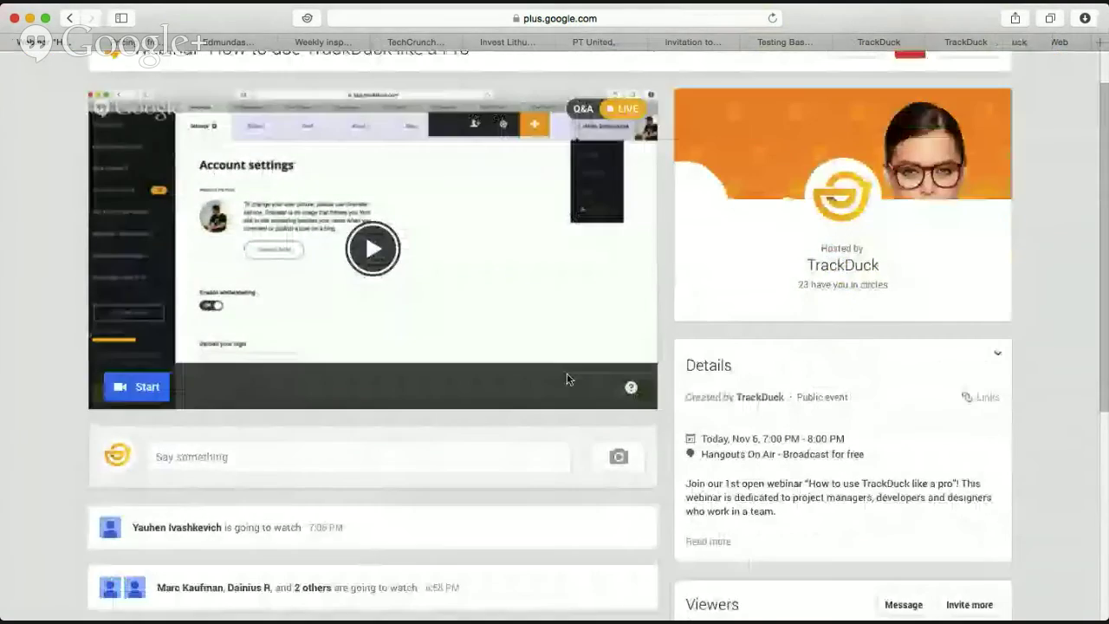
scroll(568, 378, up, 5)
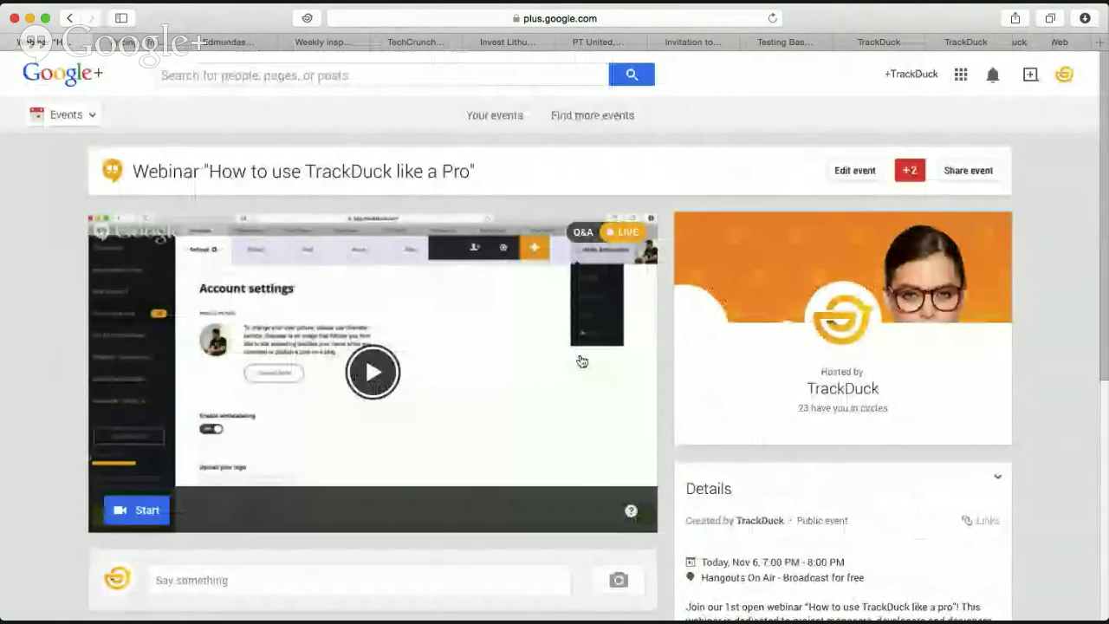